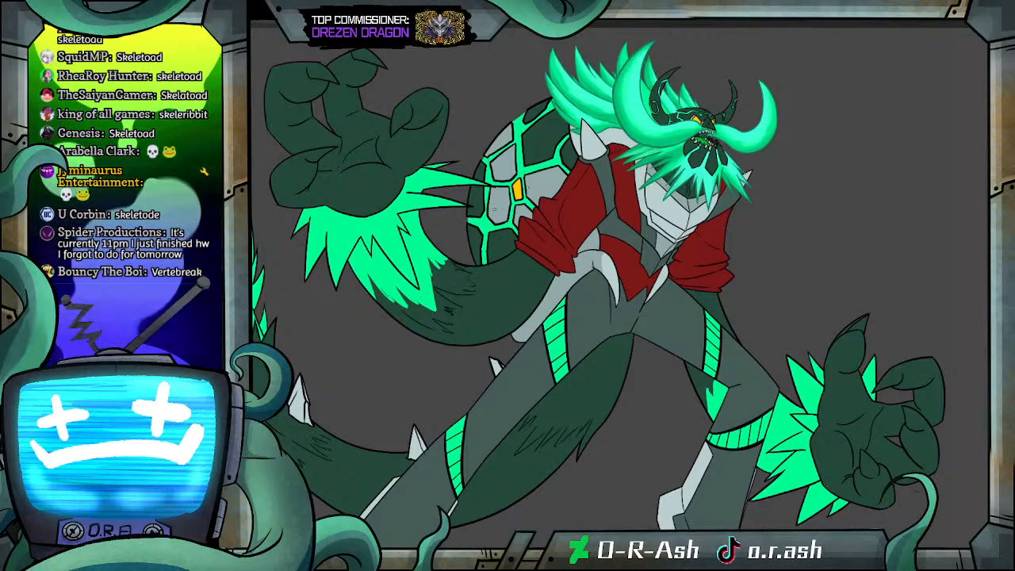
pyautogui.scroll(3, 620, 146)
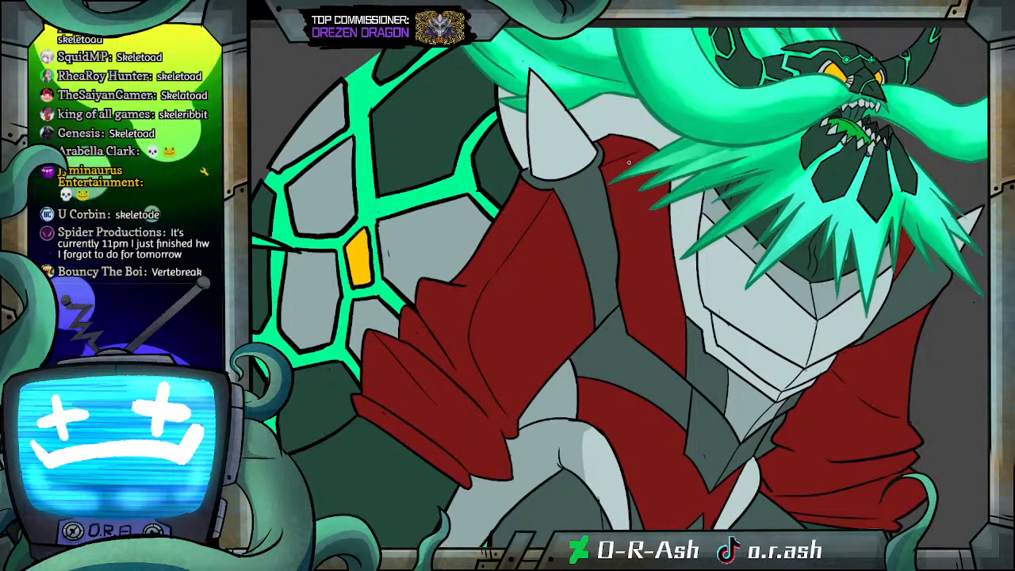
pyautogui.scroll(-5, 628, 162)
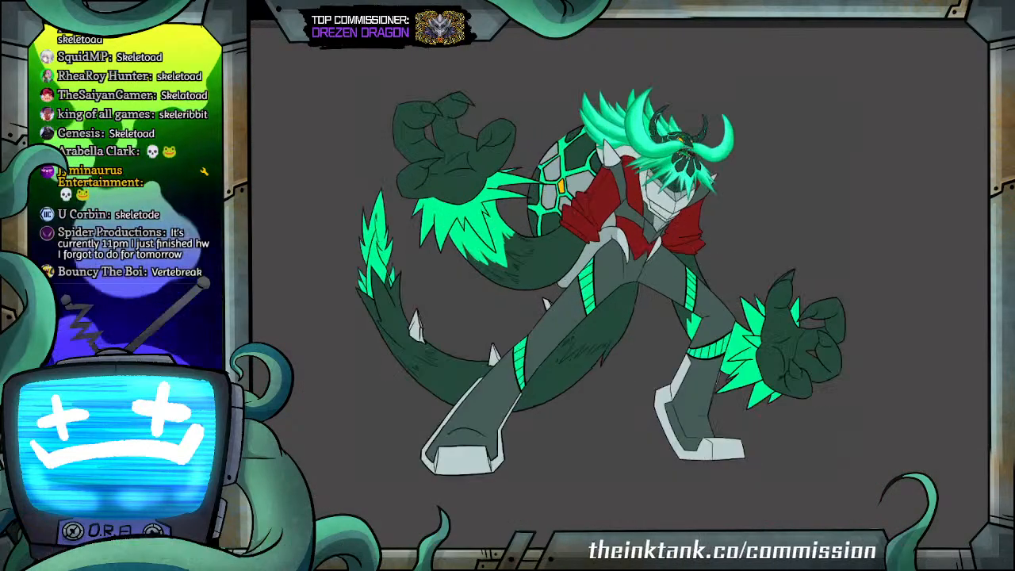
pyautogui.scroll(2, 598, 189)
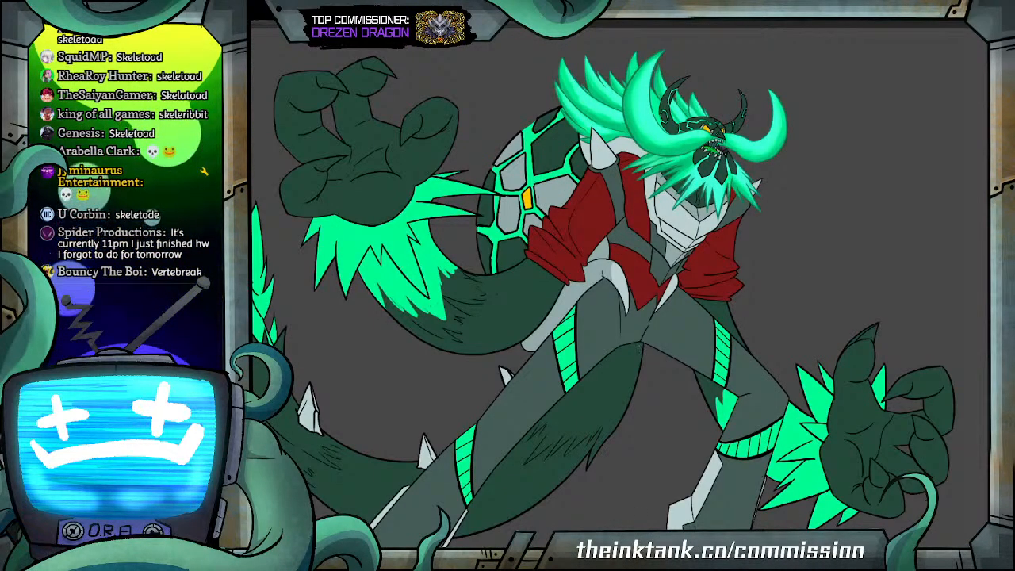
pyautogui.moveTo(611, 238); pyautogui.dragTo(637, 239)
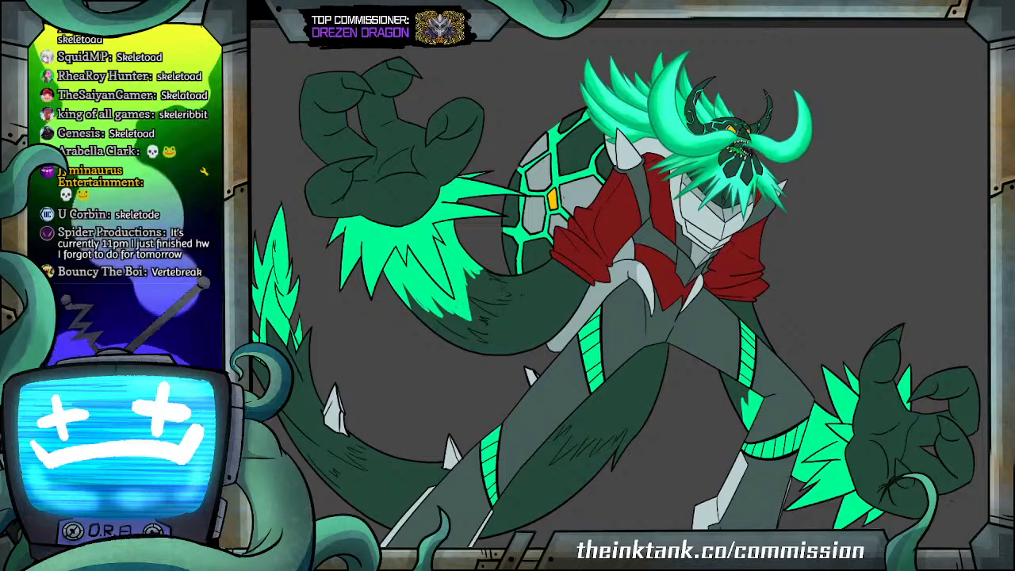
pyautogui.moveTo(985, 271); pyautogui.dragTo(987, 262)
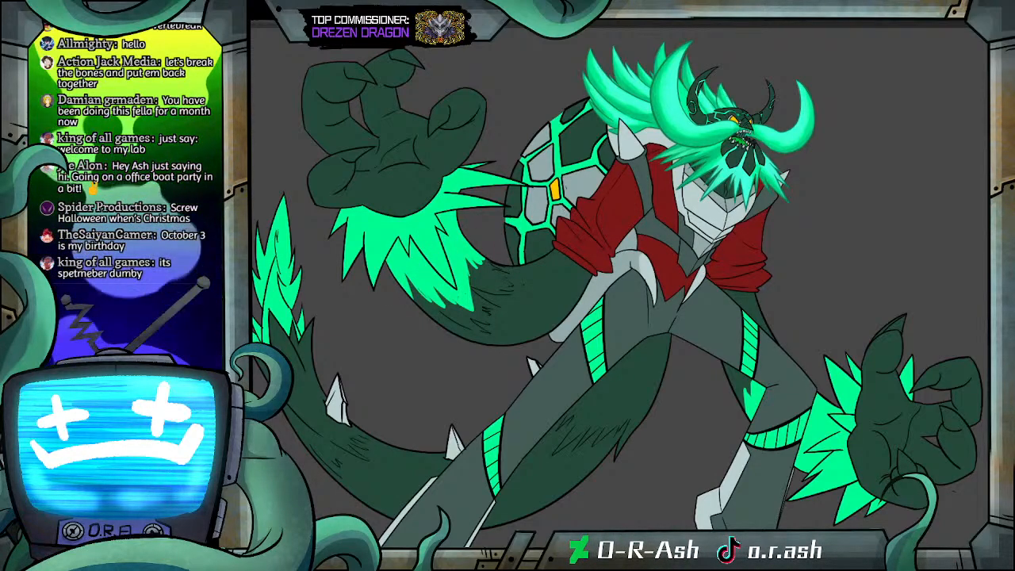
# Step: Recolor the black outlines of the bright green fur cuff on the large raised arm to dark green, using a smaller brush
pyautogui.scroll(4, 423, 197)
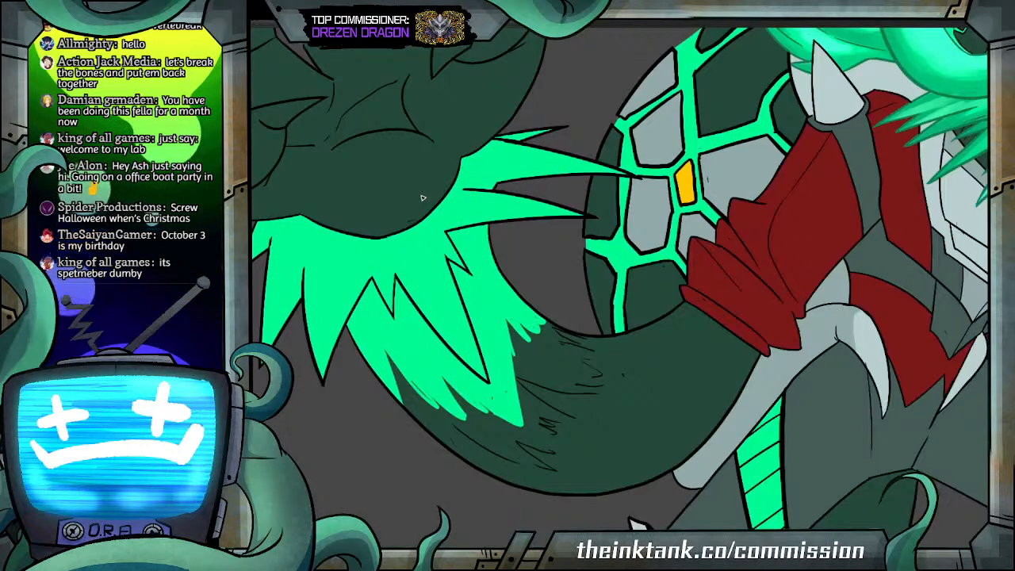
pyautogui.scroll(3, 635, 524)
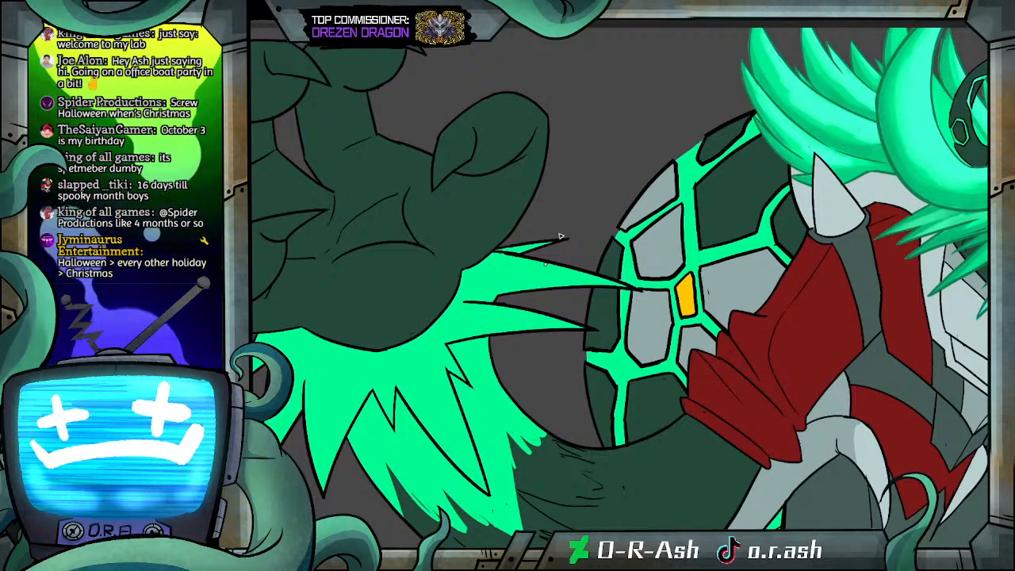
pyautogui.scroll(2, 326, 413)
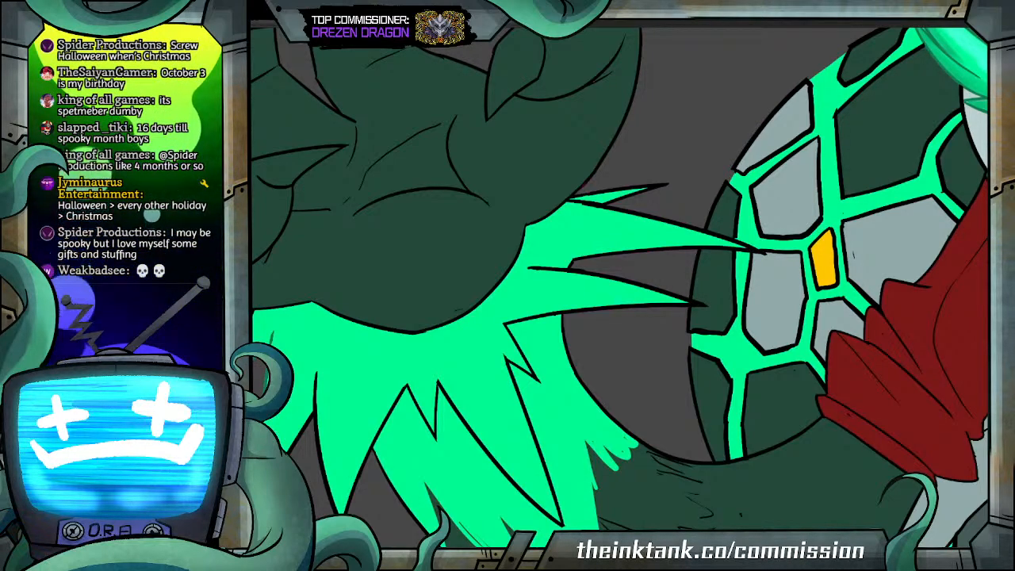
pyautogui.moveTo(306, 424)
pyautogui.mouseDown()
pyautogui.moveTo(315, 403)
pyautogui.moveTo(341, 521)
pyautogui.moveTo(405, 499)
pyautogui.moveTo(415, 414)
pyautogui.moveTo(427, 418)
pyautogui.moveTo(524, 354)
pyautogui.moveTo(523, 465)
pyautogui.moveTo(602, 287)
pyautogui.moveTo(511, 217)
pyautogui.mouseUp()
pyautogui.press('[')
pyautogui.press('[')
pyautogui.moveTo(609, 189)
pyautogui.mouseDown()
pyautogui.moveTo(577, 216)
pyautogui.moveTo(645, 185)
pyautogui.moveTo(618, 214)
pyautogui.mouseUp()
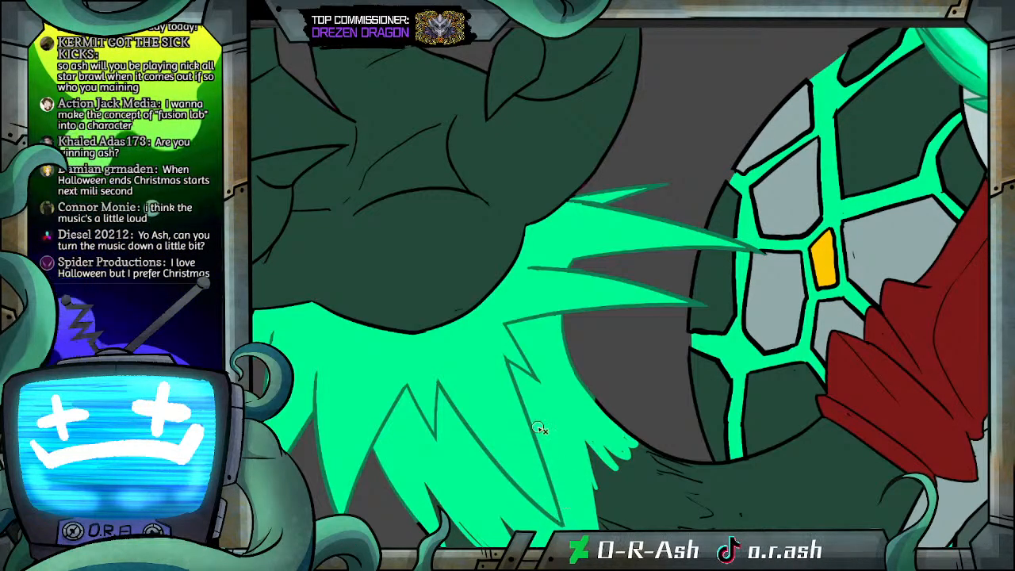
pyautogui.scroll(-3, 603, 302)
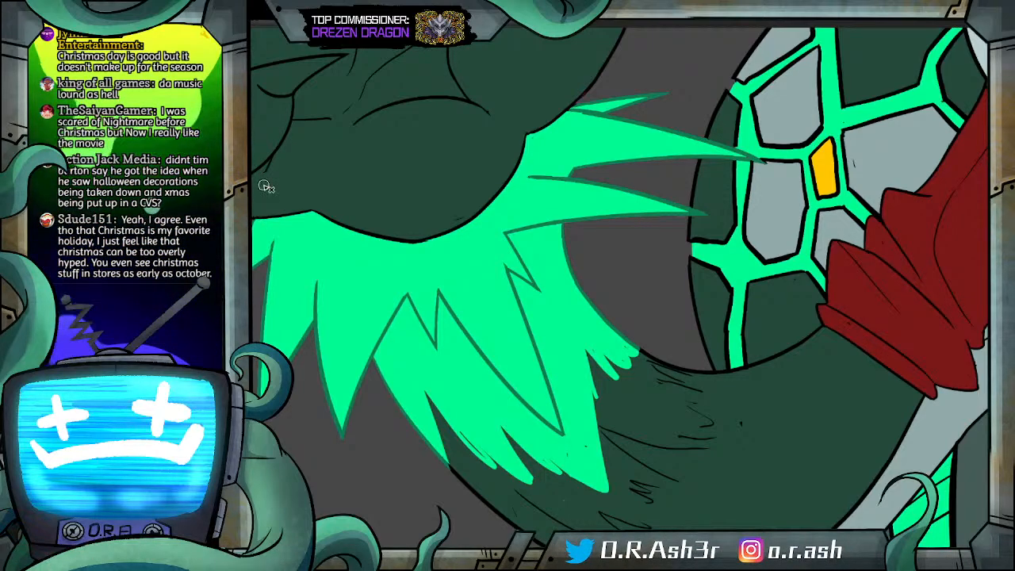
# Step: Recolor the black outlines of the upper green fur spikes around the lowered hand's wrist to dark green
pyautogui.scroll(-4, 378, 166)
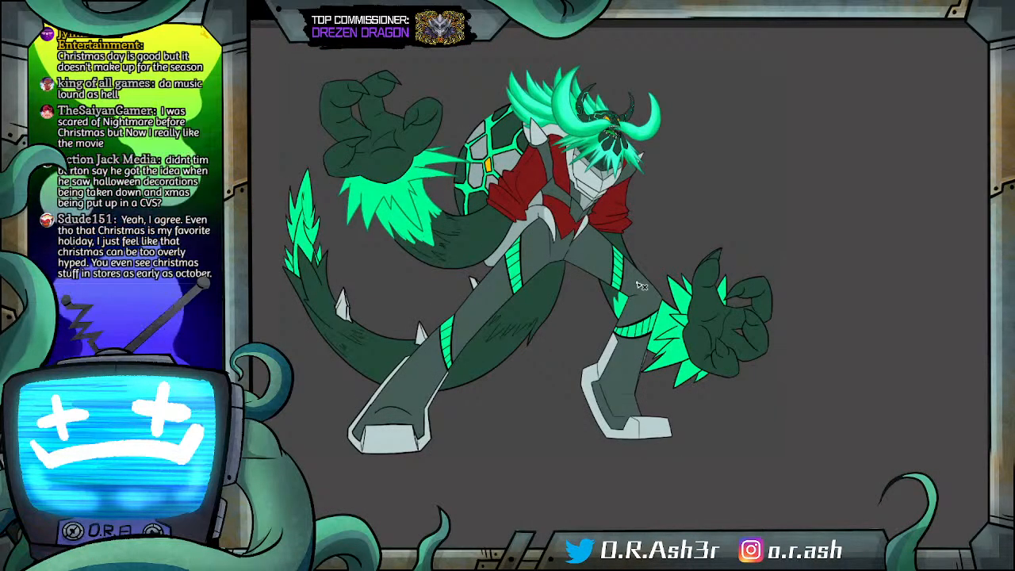
pyautogui.scroll(5, 692, 277)
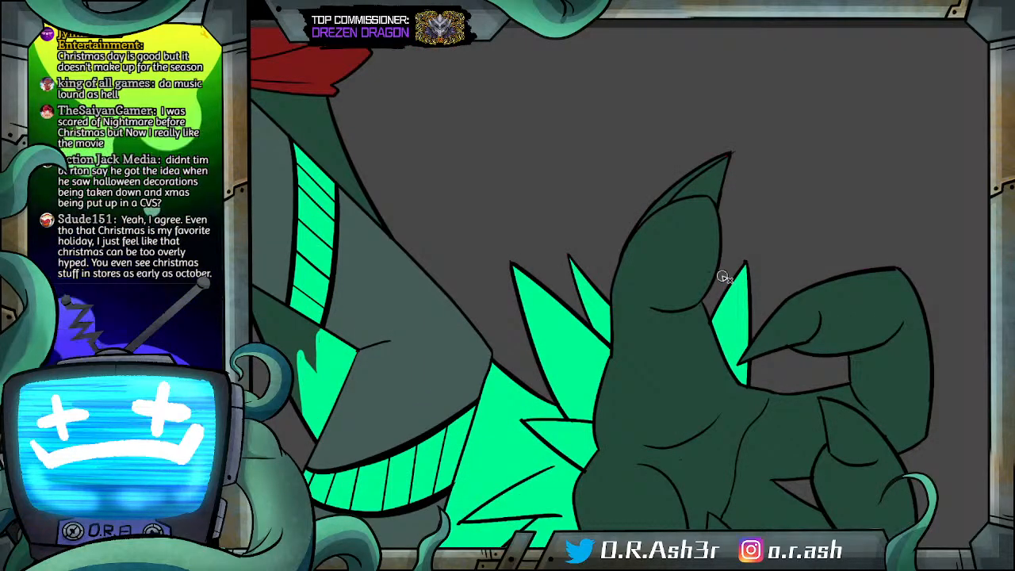
pyautogui.moveTo(515, 258)
pyautogui.mouseDown()
pyautogui.moveTo(561, 409)
pyautogui.moveTo(537, 425)
pyautogui.moveTo(521, 356)
pyautogui.moveTo(512, 383)
pyautogui.mouseUp()
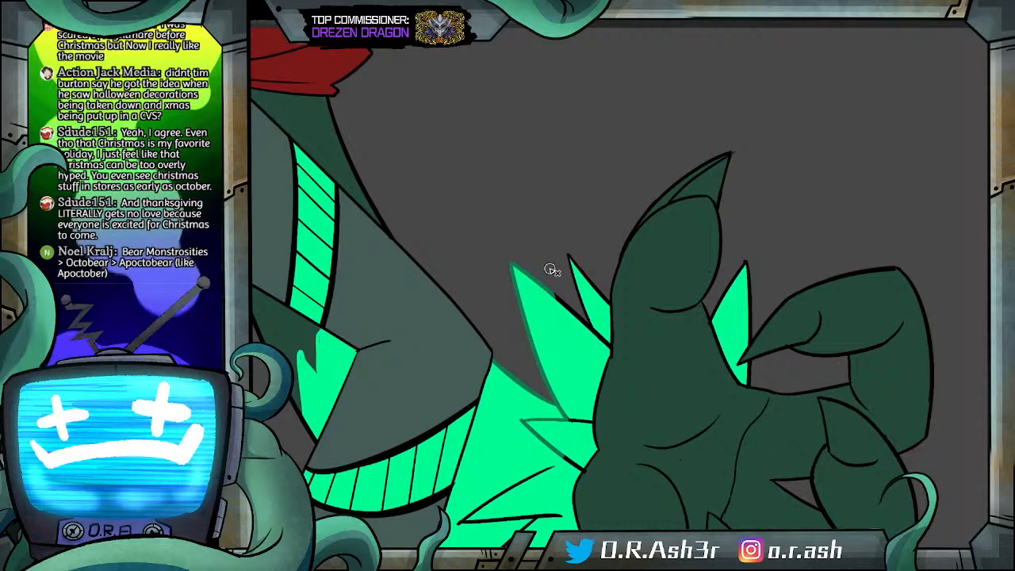
pyautogui.moveTo(570, 310); pyautogui.dragTo(558, 300)
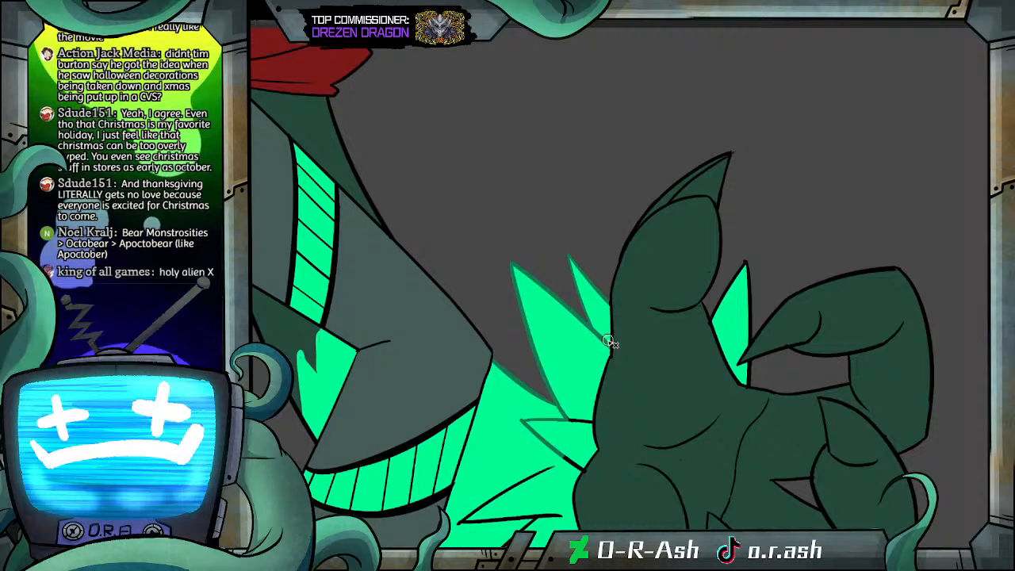
# Step: Recolor the remaining black outlines of the lowered hand's fur cuff to dark green, including the lower spikes and the one behind the thumb
pyautogui.scroll(-3, 941, 260)
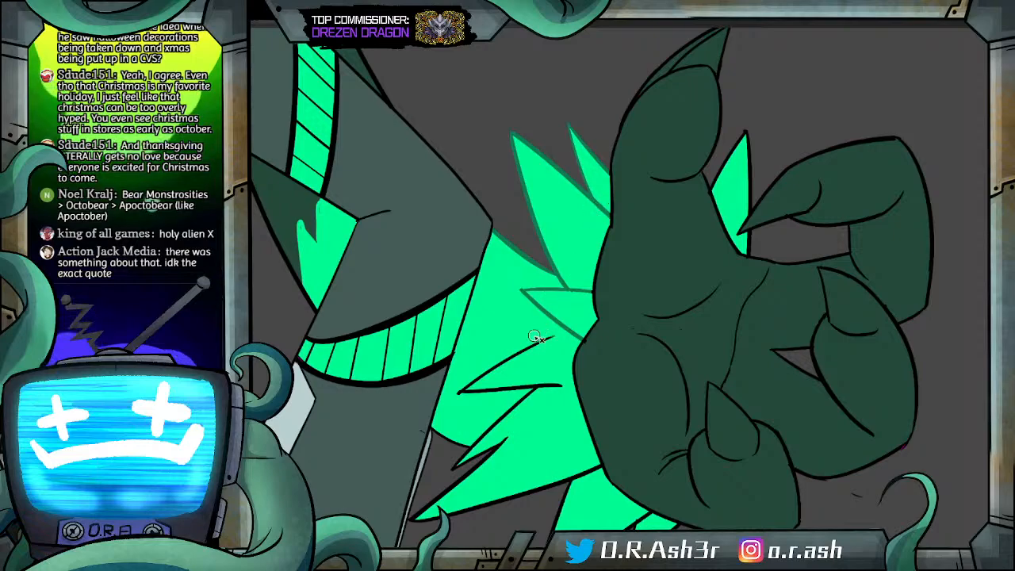
pyautogui.moveTo(509, 366)
pyautogui.mouseDown()
pyautogui.moveTo(465, 390)
pyautogui.moveTo(548, 386)
pyautogui.moveTo(495, 429)
pyautogui.mouseUp()
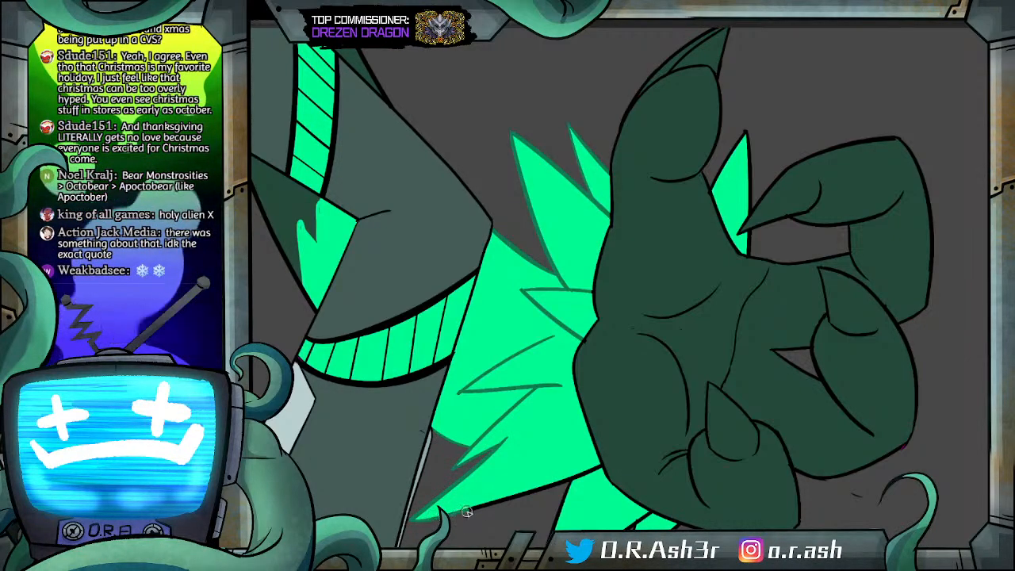
pyautogui.scroll(-2, 620, 288)
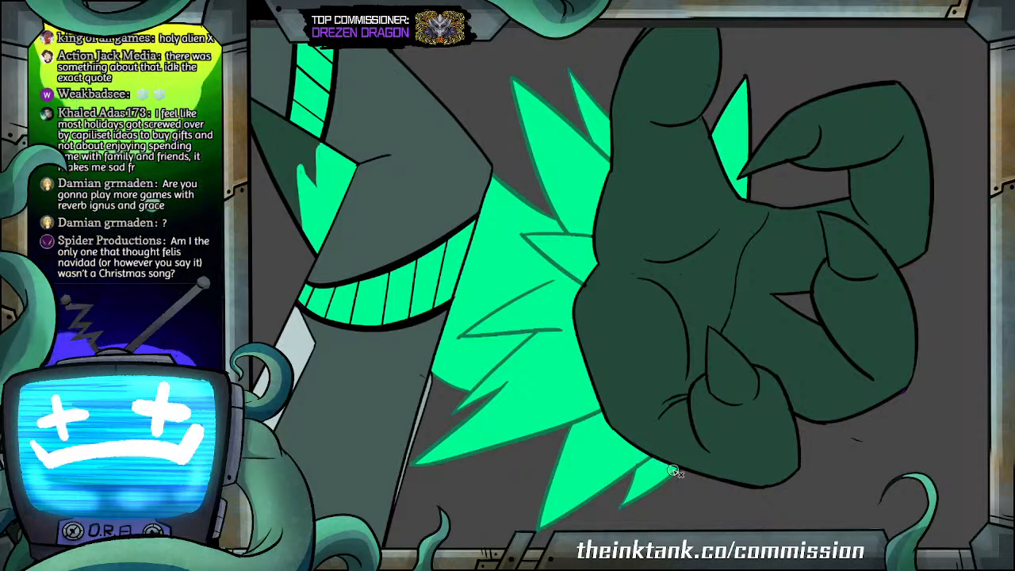
pyautogui.scroll(5, 722, 333)
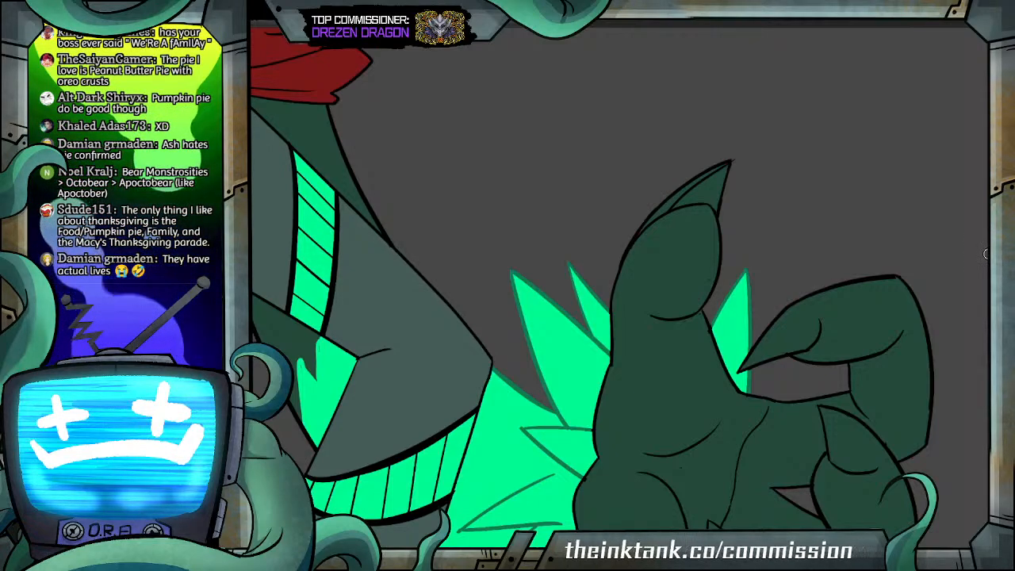
pyautogui.scroll(-5, 924, 214)
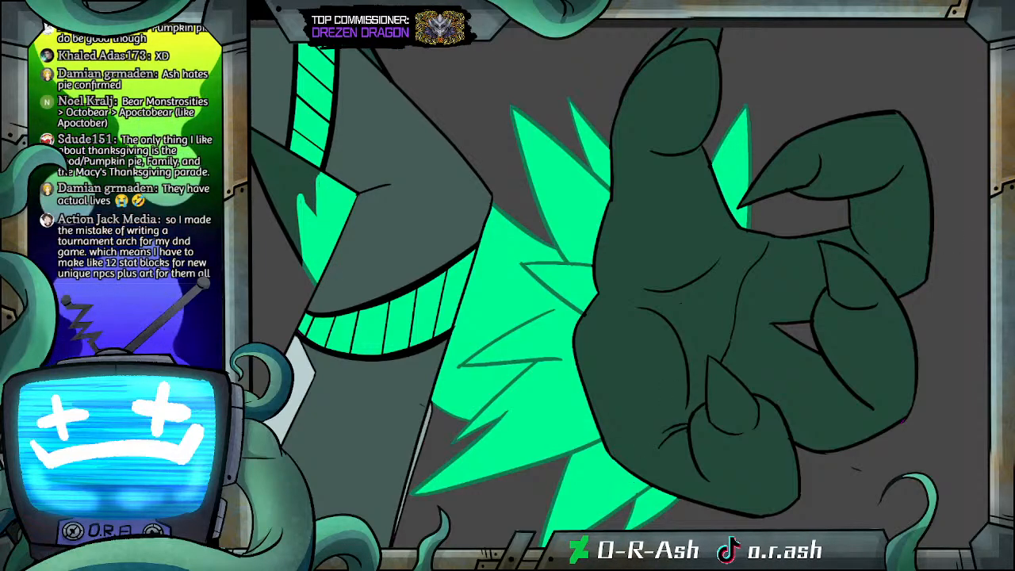
pyautogui.moveTo(747, 370); pyautogui.dragTo(856, 381)
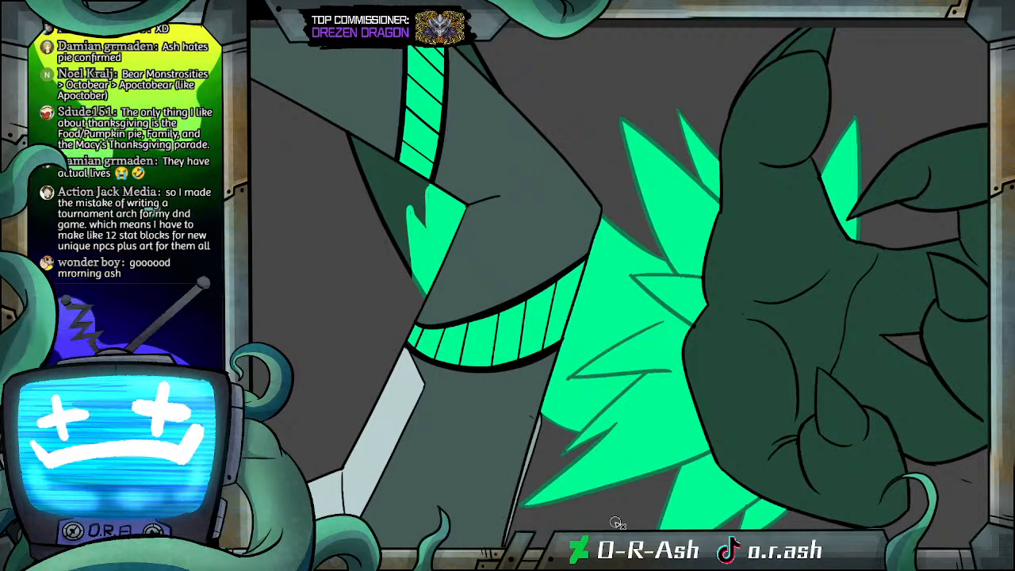
# Step: Recolor the black outlines and inner strand lines of the bright green flame-shaped tail tip to dark green
pyautogui.scroll(-5, 368, 229)
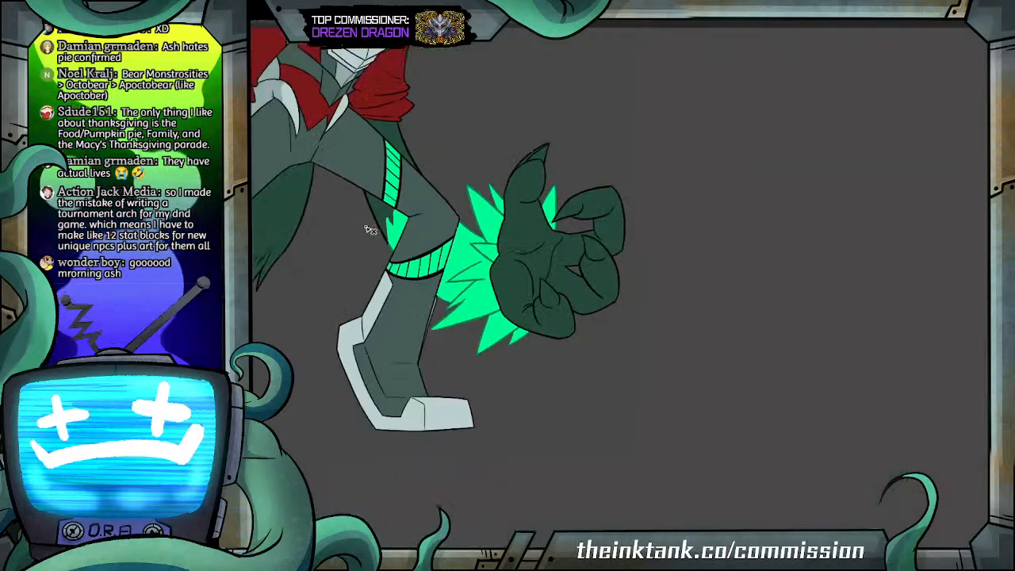
pyautogui.moveTo(369, 228); pyautogui.dragTo(511, 229)
pyautogui.scroll(5, 353, 179)
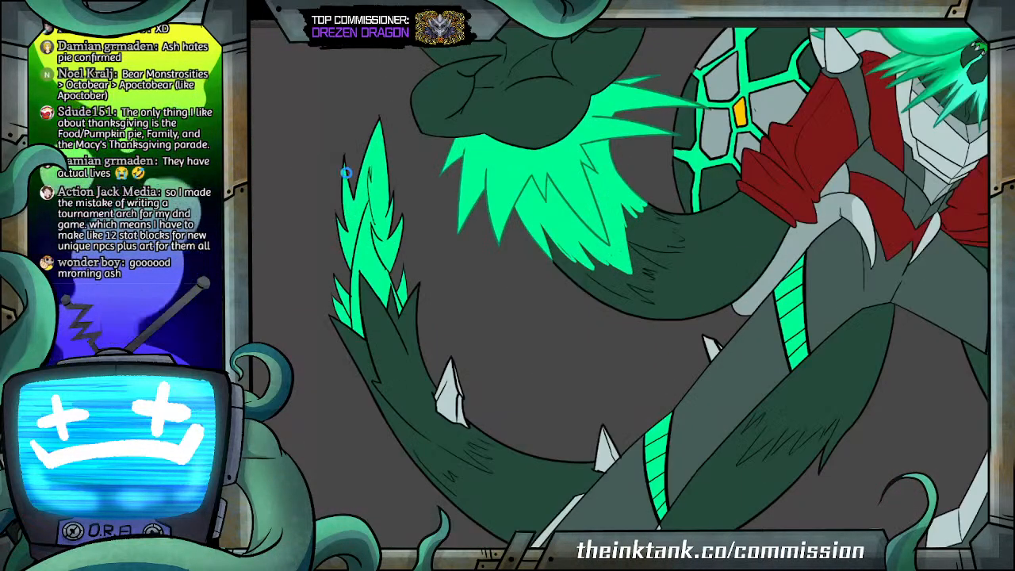
pyautogui.moveTo(345, 131); pyautogui.dragTo(356, 167)
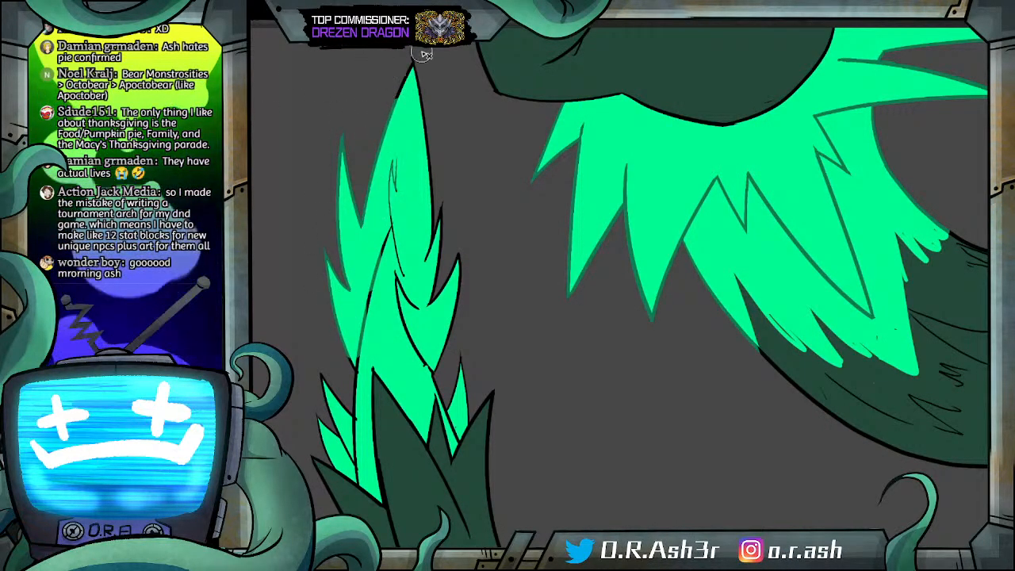
pyautogui.moveTo(418, 101)
pyautogui.mouseDown()
pyautogui.moveTo(442, 199)
pyautogui.moveTo(401, 248)
pyautogui.mouseUp()
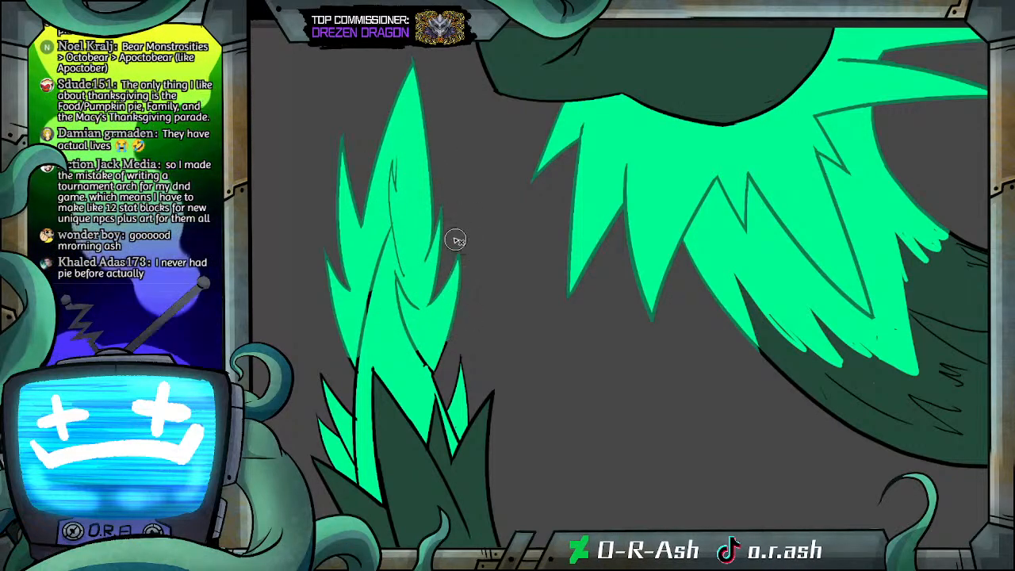
pyautogui.moveTo(447, 341)
pyautogui.mouseDown()
pyautogui.moveTo(422, 356)
pyautogui.moveTo(412, 313)
pyautogui.mouseUp()
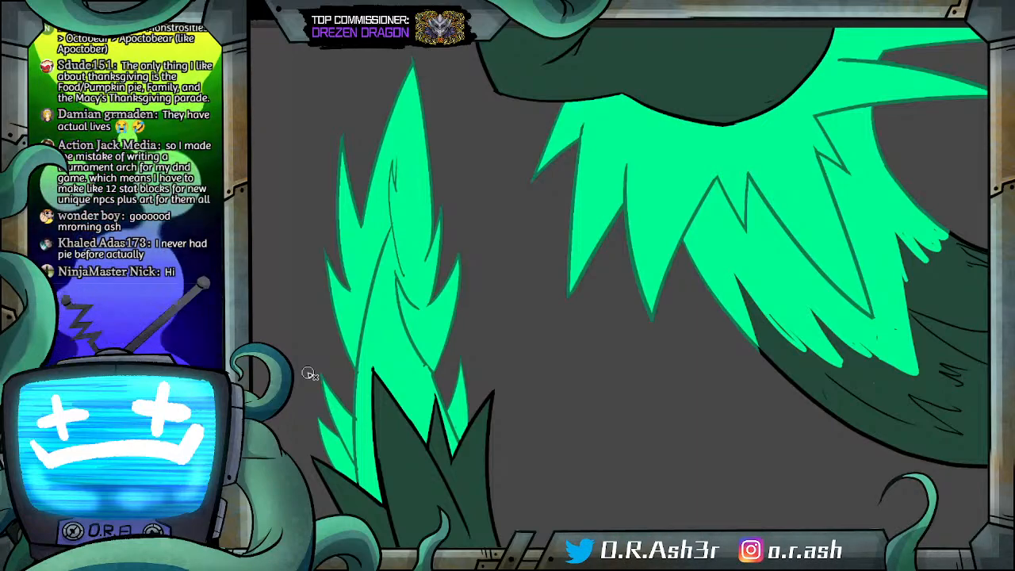
# Step: Examine the recolored fur outlines against the creature's shell, torso, legs and head at different magnifications
pyautogui.moveTo(485, 523); pyautogui.dragTo(568, 524)
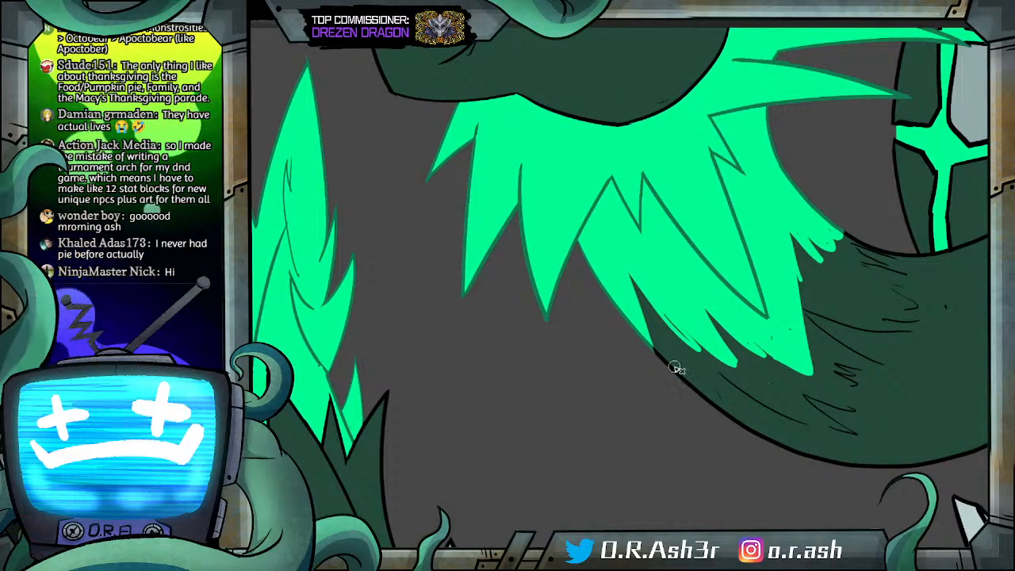
pyautogui.scroll(-5, 486, 365)
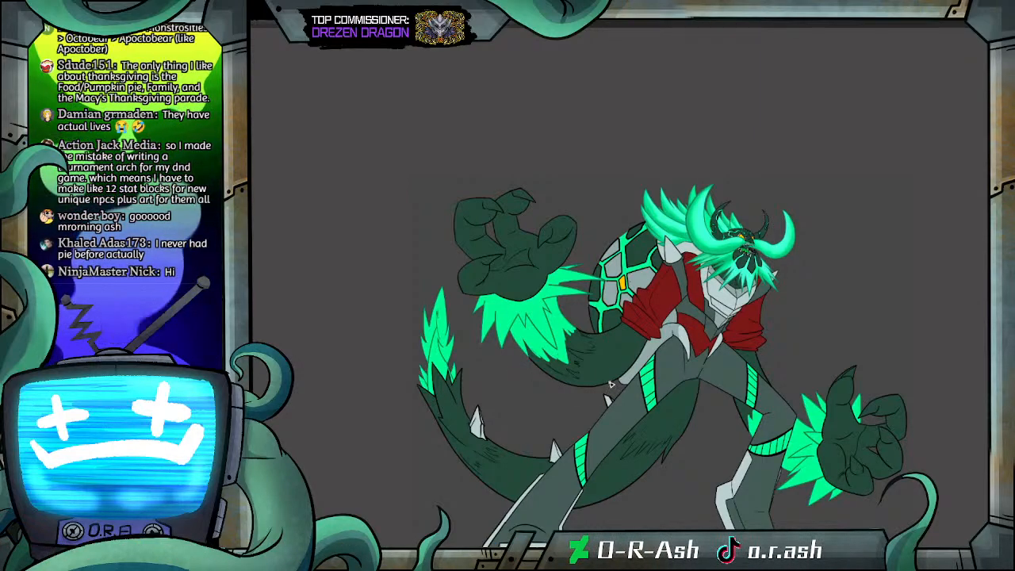
pyautogui.scroll(4, 668, 292)
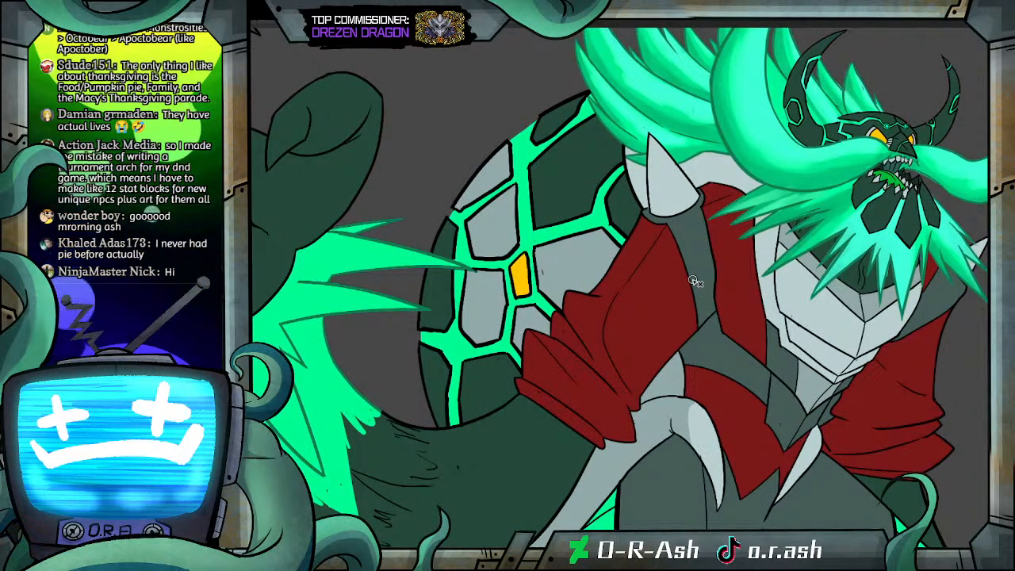
pyautogui.scroll(-2, 692, 282)
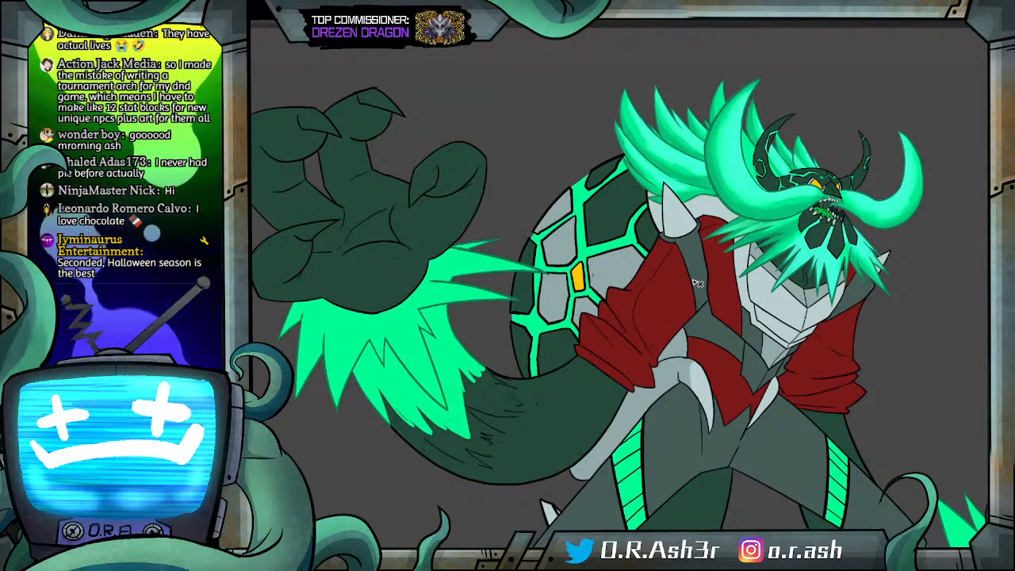
pyautogui.scroll(-5, 953, 334)
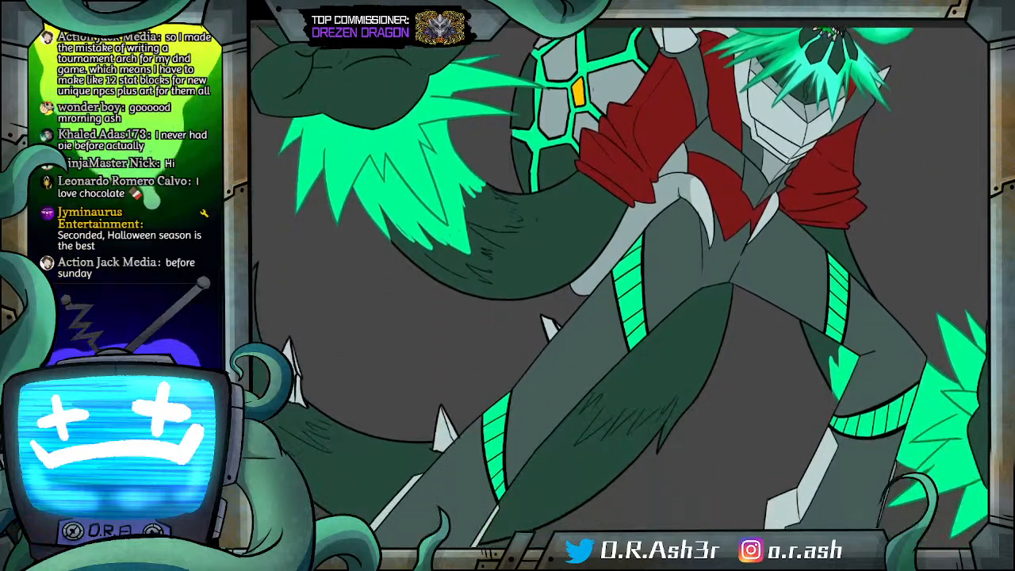
pyautogui.scroll(5, 620, 287)
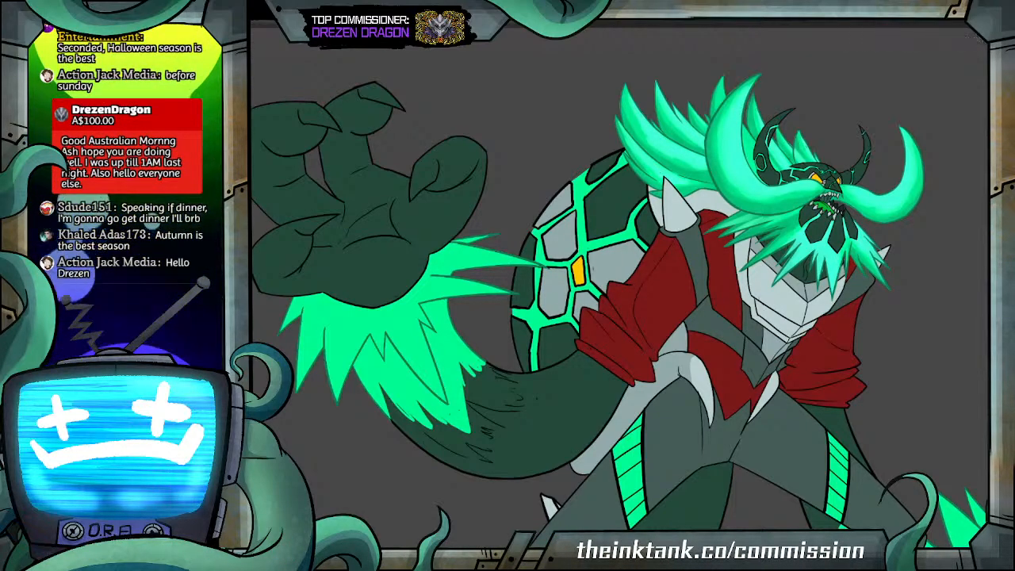
pyautogui.moveTo(627, 549); pyautogui.dragTo(673, 549)
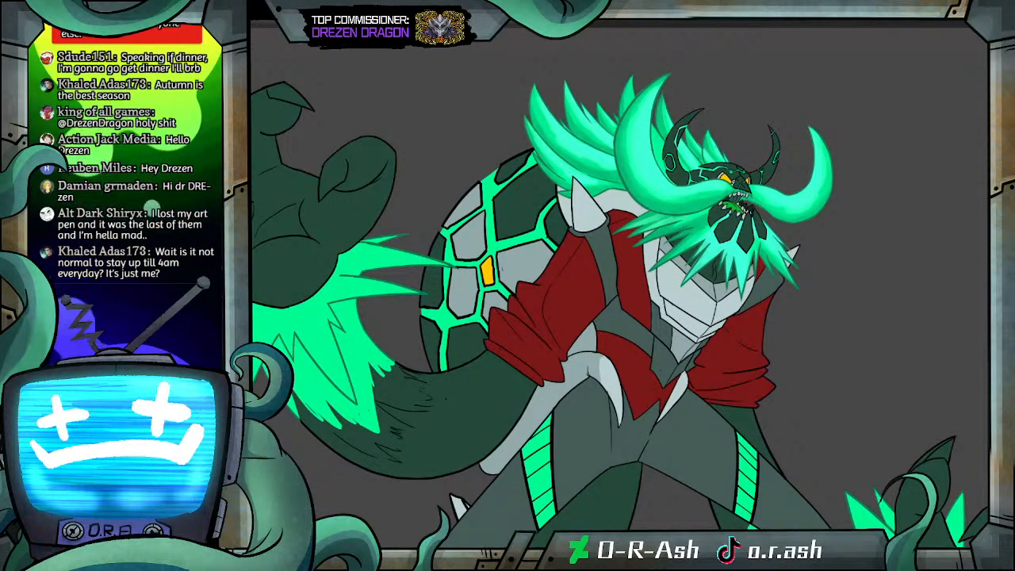
pyautogui.scroll(5, 558, 157)
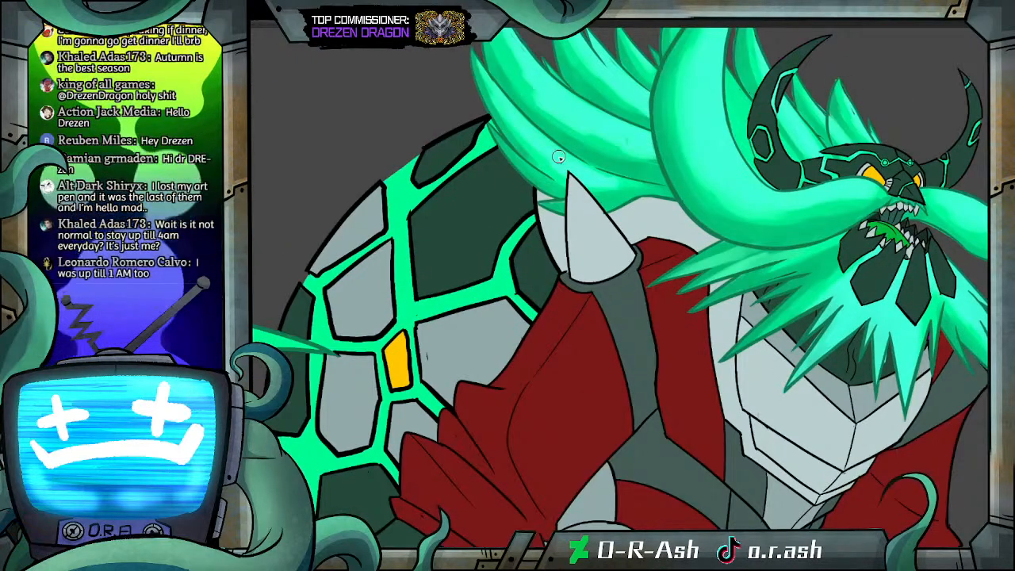
pyautogui.scroll(-1, 558, 157)
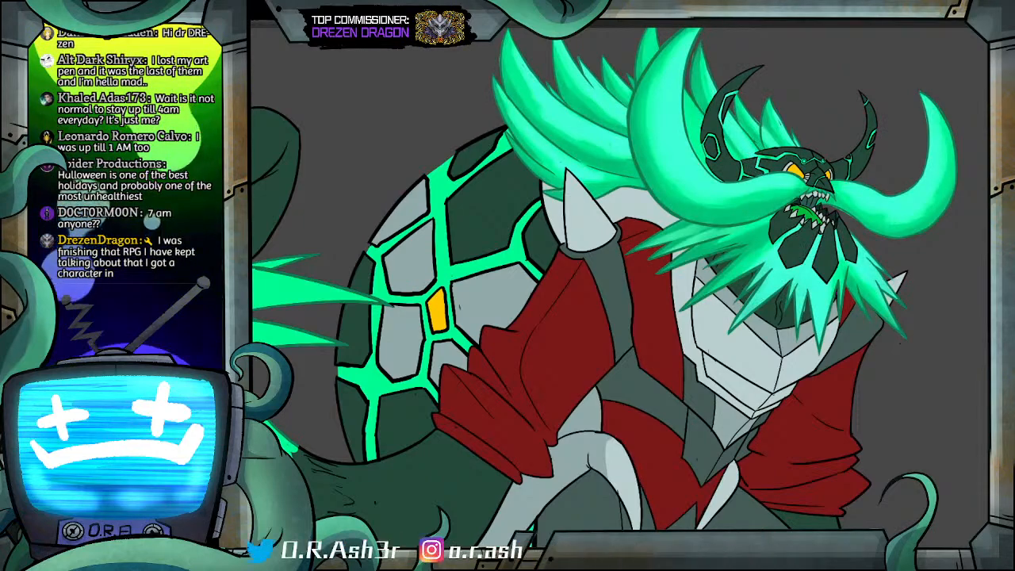
pyautogui.hscroll(-5, 620, 287)
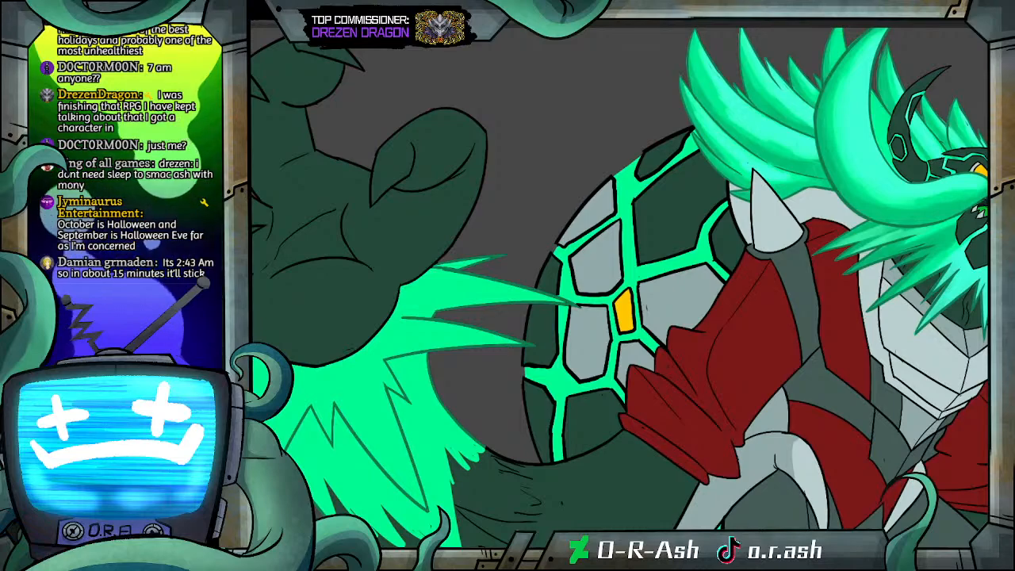
# Step: Shade the forearm fur beneath the raised open hand's cuff spikes with darker green strokes, keeping the paint inside that fur area
pyautogui.click(346, 362)
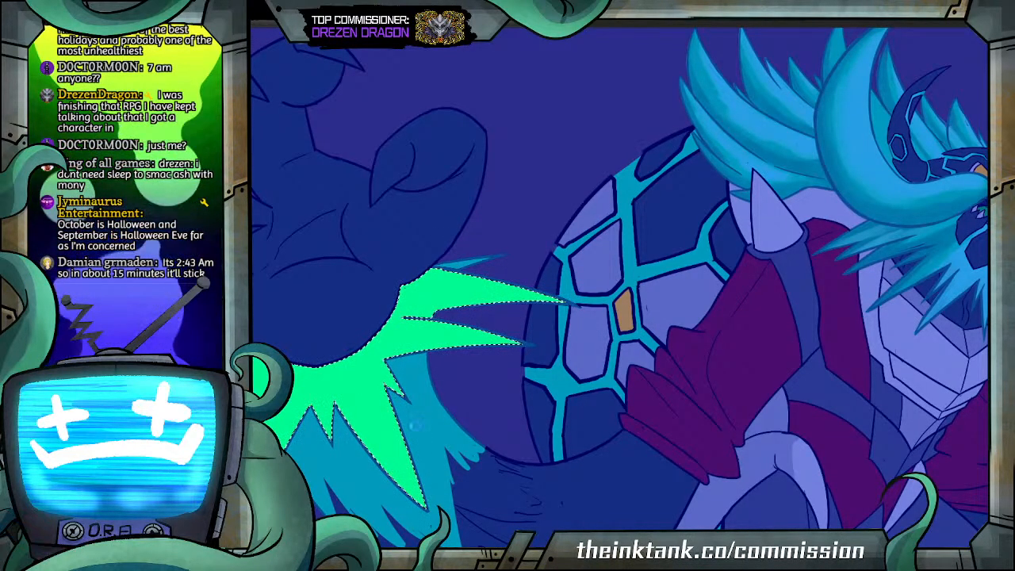
pyautogui.click(411, 386)
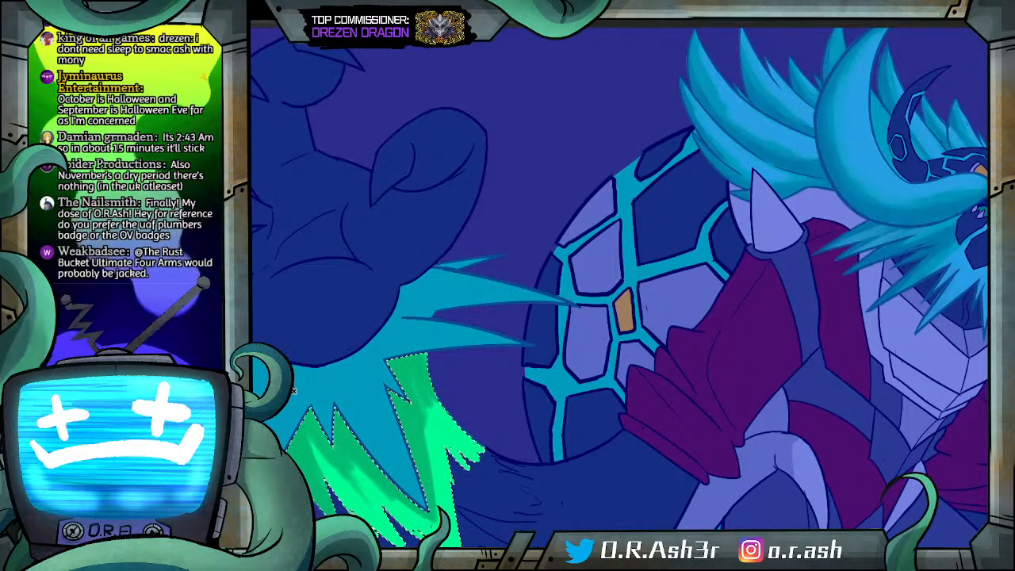
pyautogui.click(400, 403)
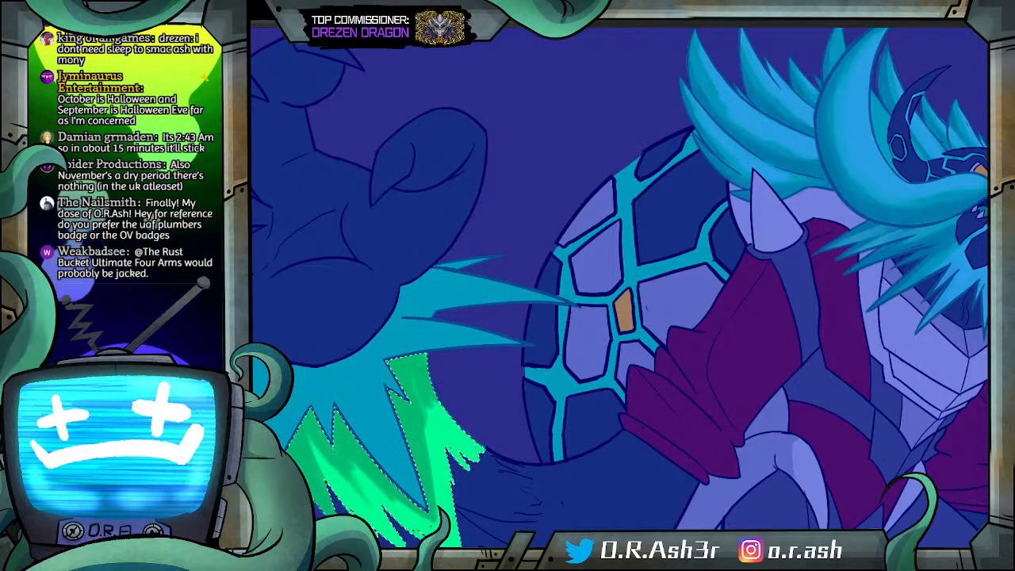
pyautogui.moveTo(429, 394)
pyautogui.mouseDown()
pyautogui.moveTo(438, 411)
pyautogui.moveTo(425, 390)
pyautogui.mouseUp()
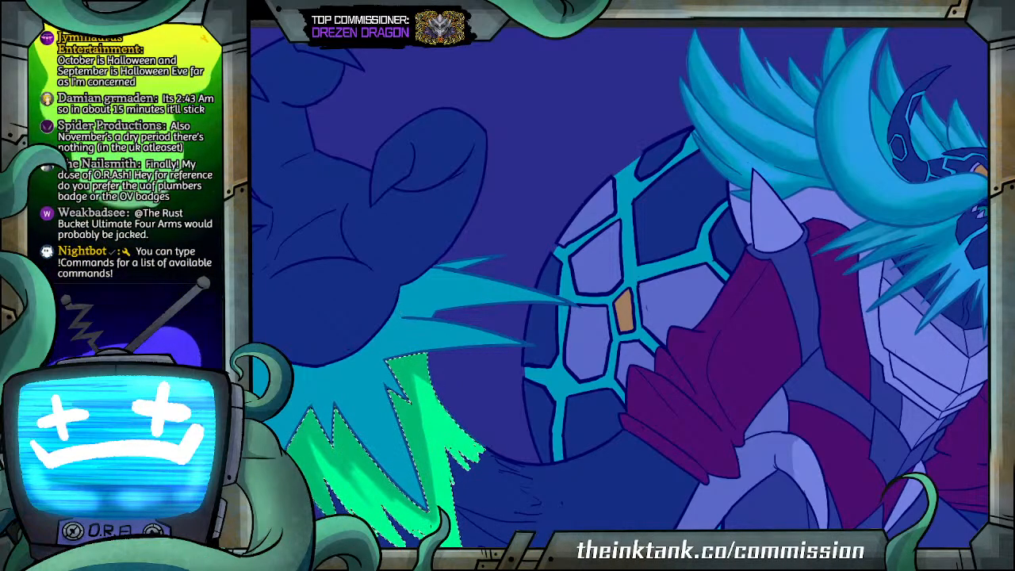
pyautogui.click(599, 20)
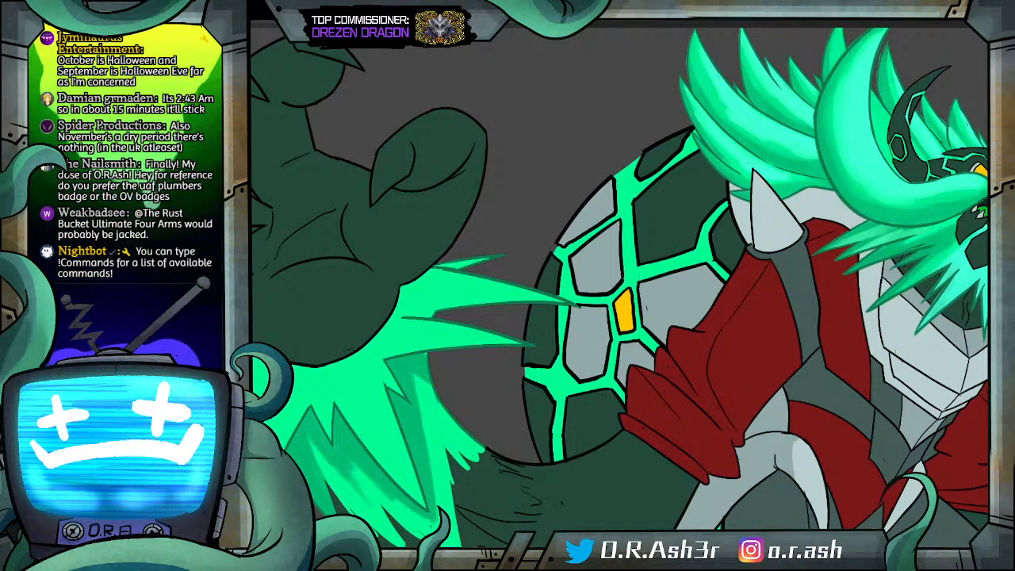
pyautogui.hotkey('ctrl', 'z')
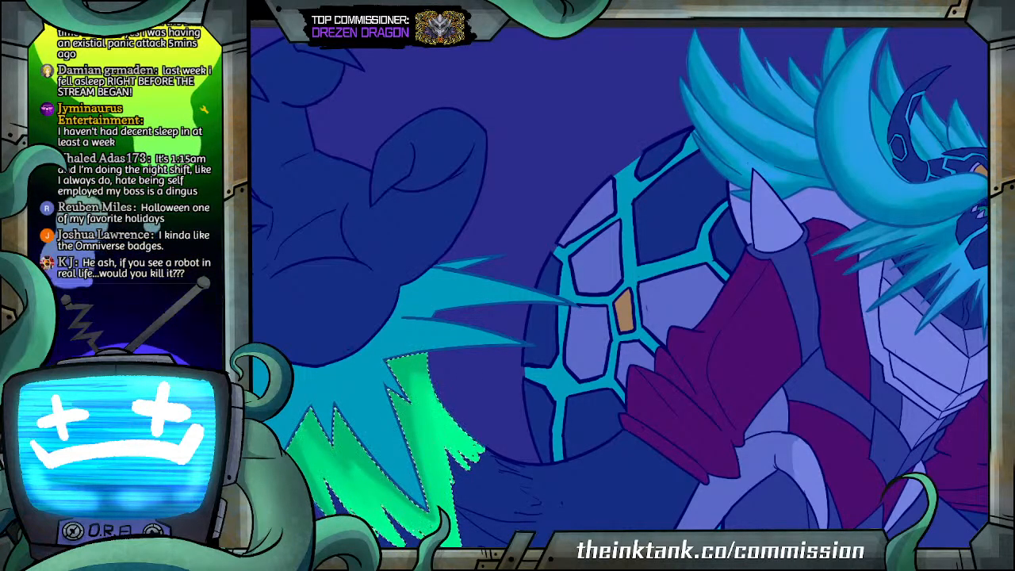
pyautogui.click(662, 20)
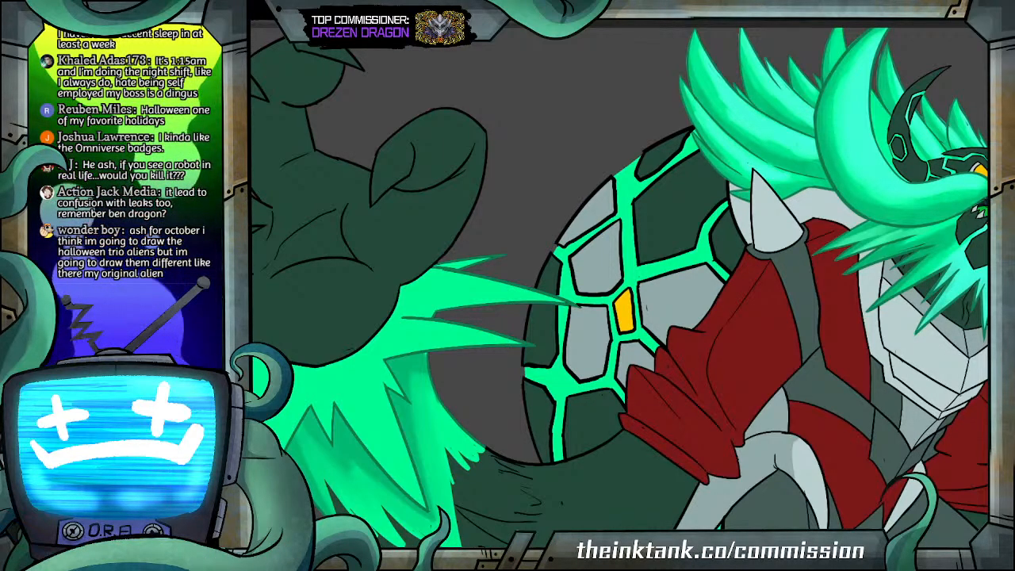
# Step: Shade the cuff spikes around the raised open hand's wrist with darker green between the spikes and along their edges
pyautogui.click(299, 367)
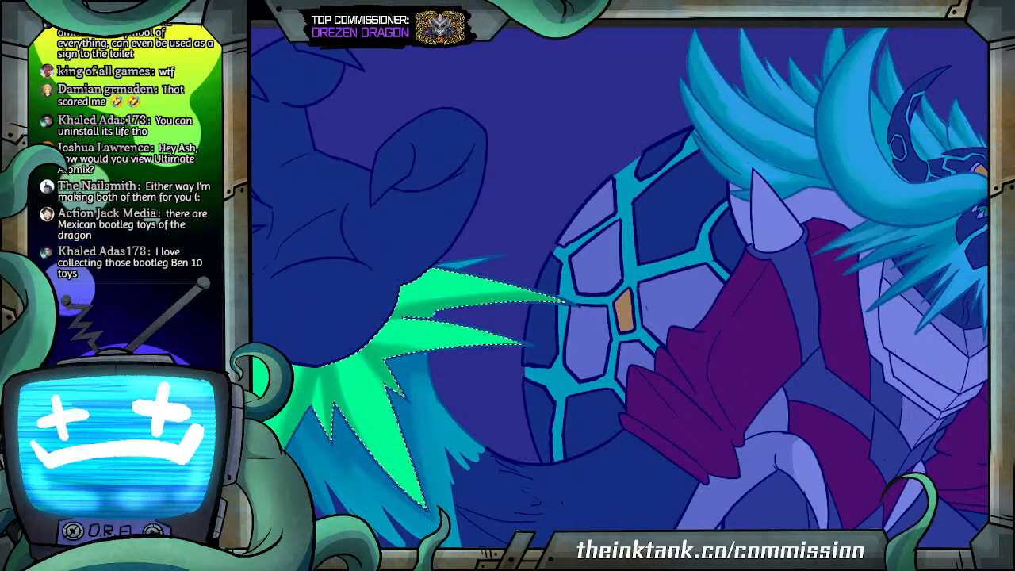
pyautogui.hscroll(-3, 508, 318)
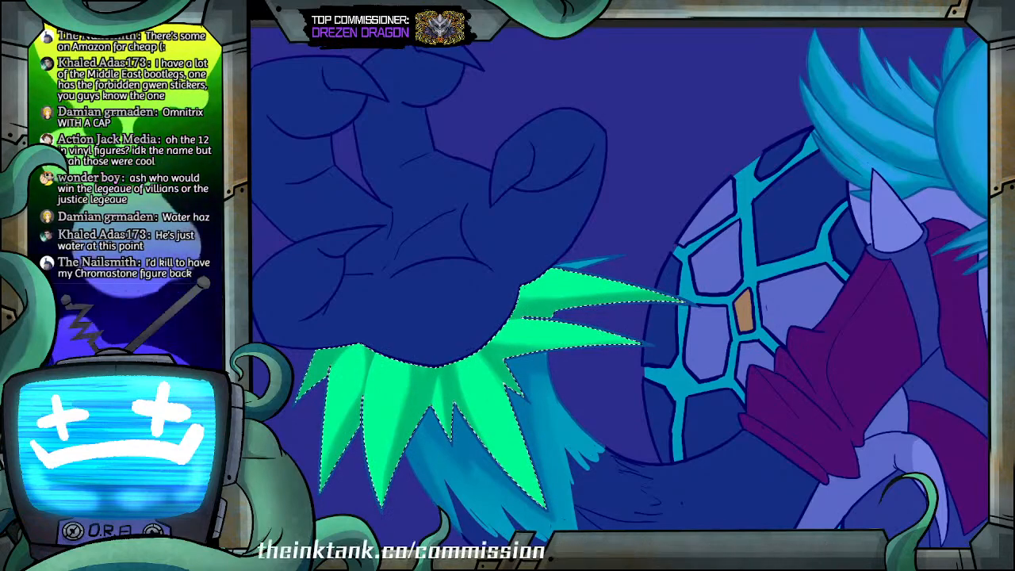
pyautogui.hotkey('ctrl', 'd')
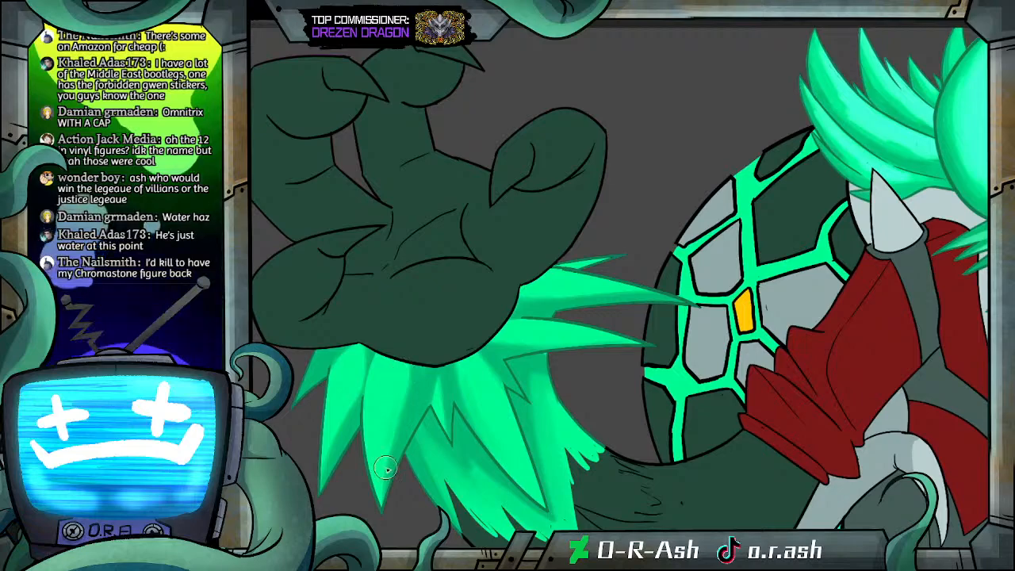
pyautogui.click(388, 375)
pyautogui.press('b')
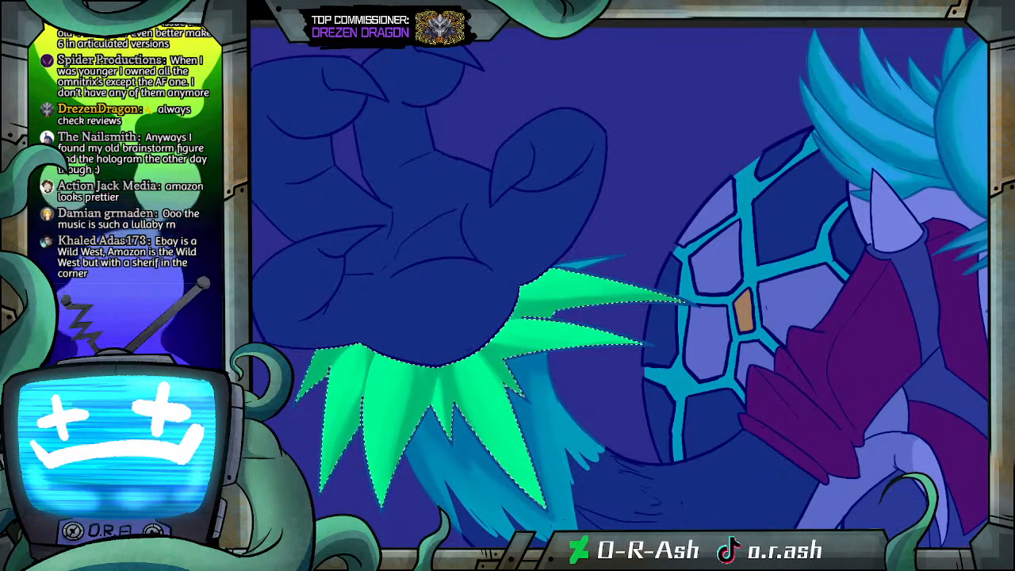
pyautogui.hotkey('ctrl', 'd')
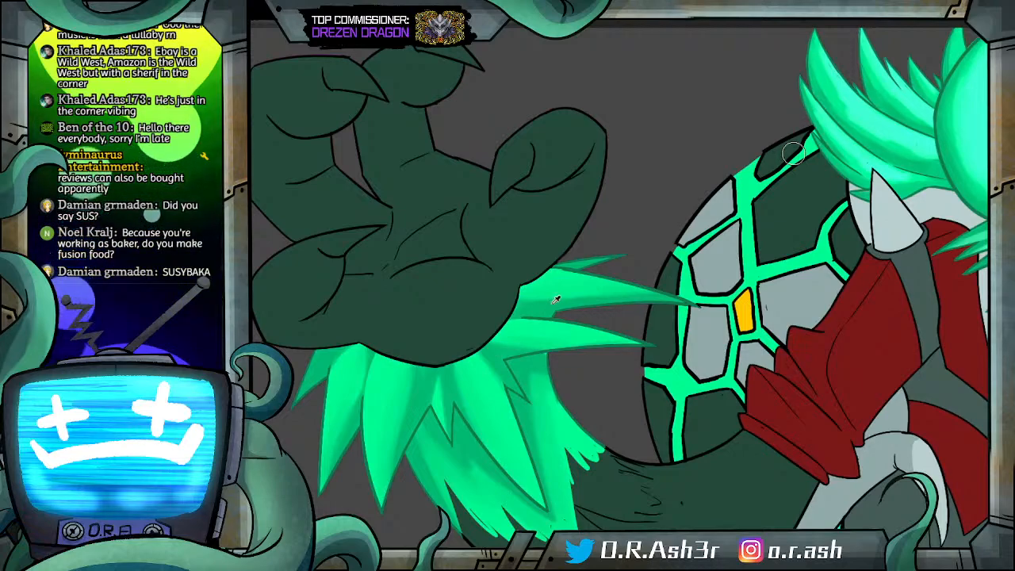
# Step: Shade the small outer spike at the lower left of the flame-shaped tail tip with darker green
pyautogui.moveTo(794, 153); pyautogui.dragTo(931, 155)
pyautogui.moveTo(674, 396); pyautogui.dragTo(686, 171)
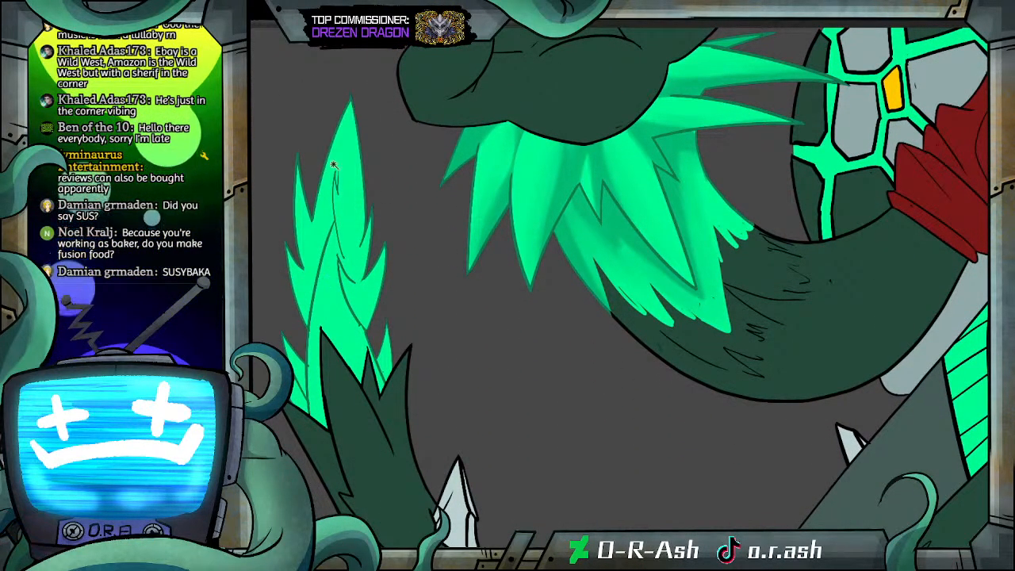
pyautogui.click(331, 193)
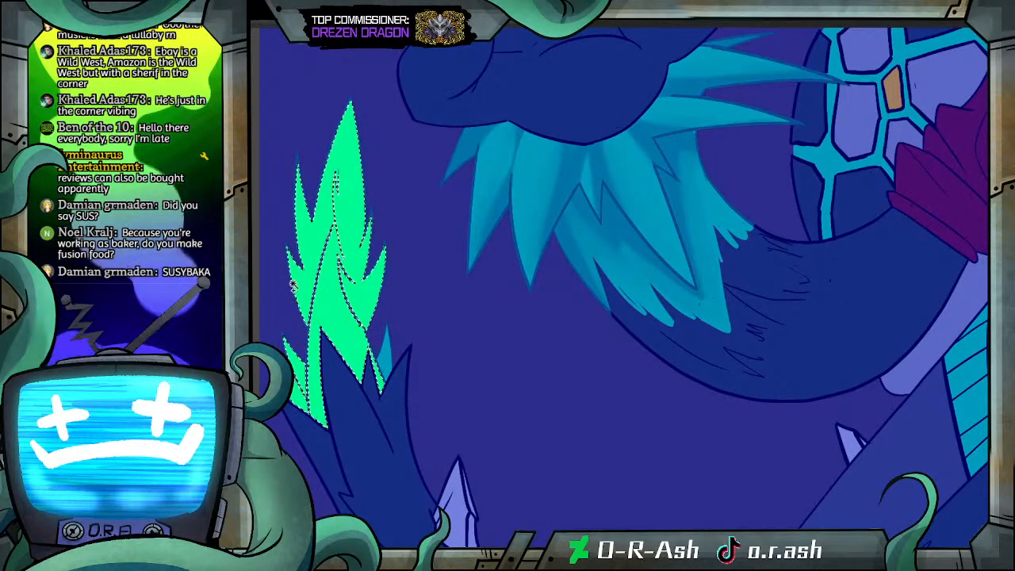
pyautogui.hotkey('ctrl', 'd')
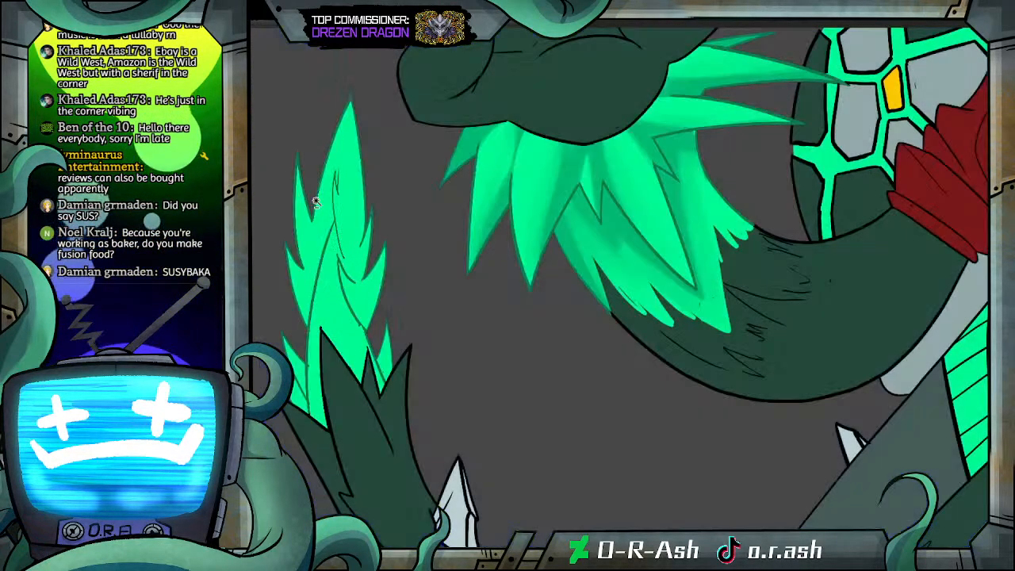
pyautogui.click(297, 371)
pyautogui.press('b')
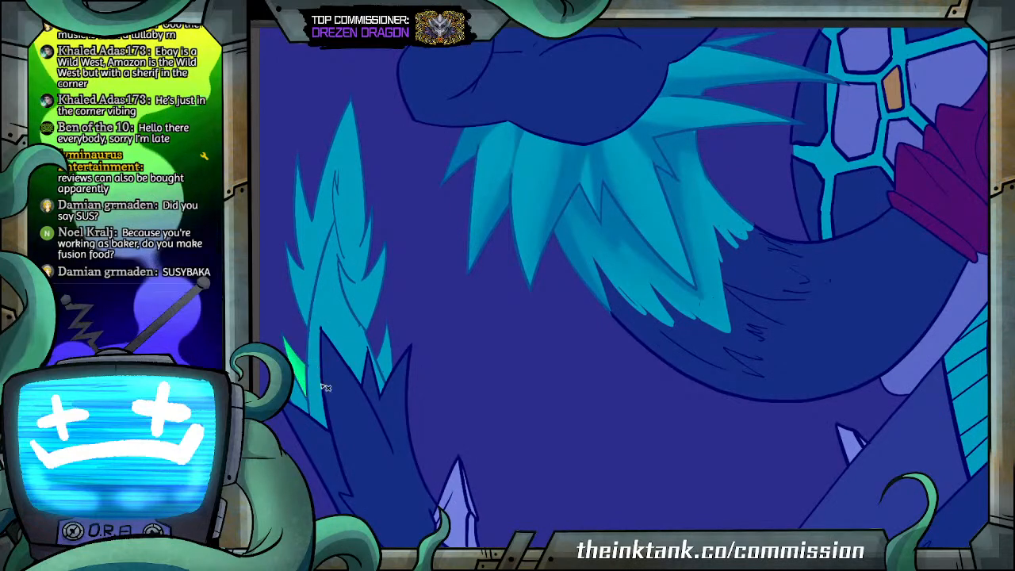
pyautogui.moveTo(283, 332); pyautogui.dragTo(313, 414)
pyautogui.moveTo(292, 351); pyautogui.dragTo(301, 387)
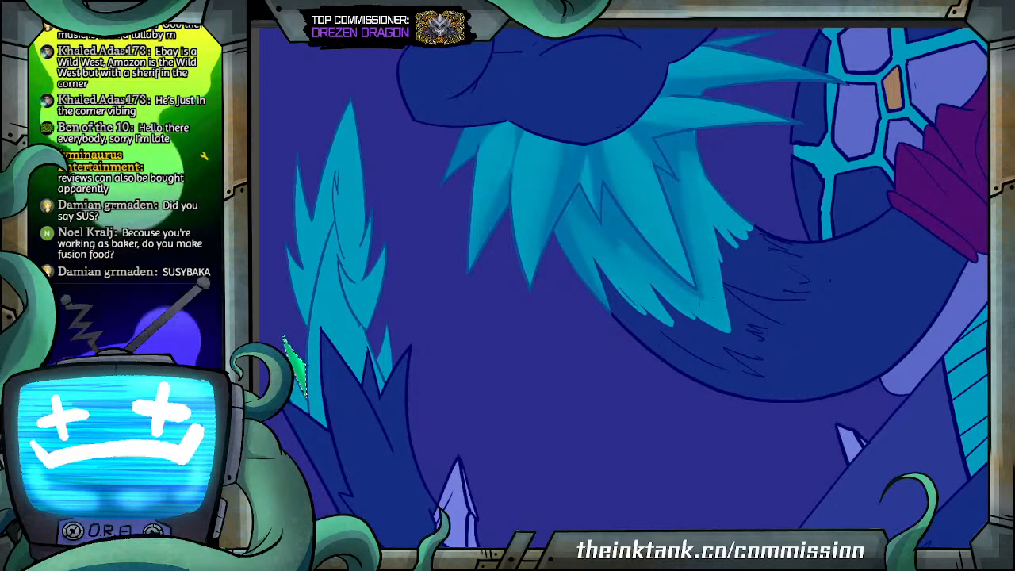
# Step: Shade the tiny spike at the tail tip's lower left base and the small one on its right side with darker green
pyautogui.click(299, 399)
pyautogui.press('b')
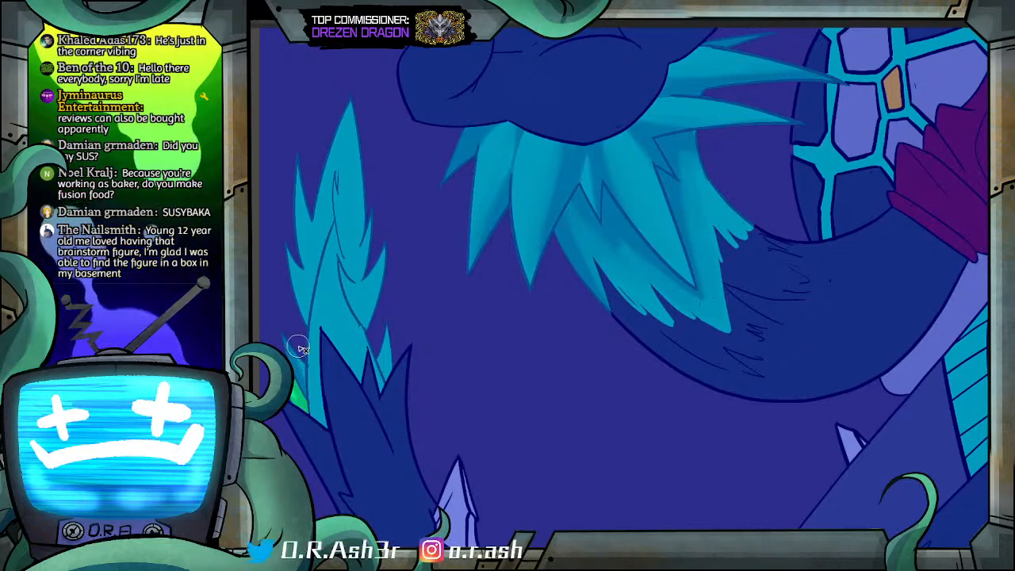
pyautogui.hotkey('ctrl', 'd')
pyautogui.click(386, 358)
pyautogui.press('b')
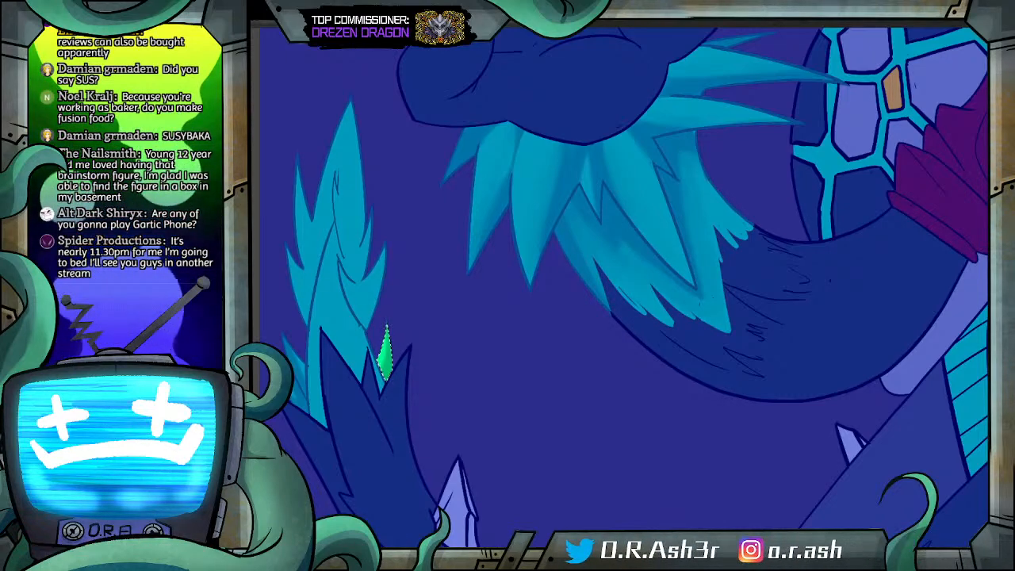
# Step: Shade the main flame of the tail tip with darker green along its left strands, central strand and upper point
pyautogui.click(331, 301)
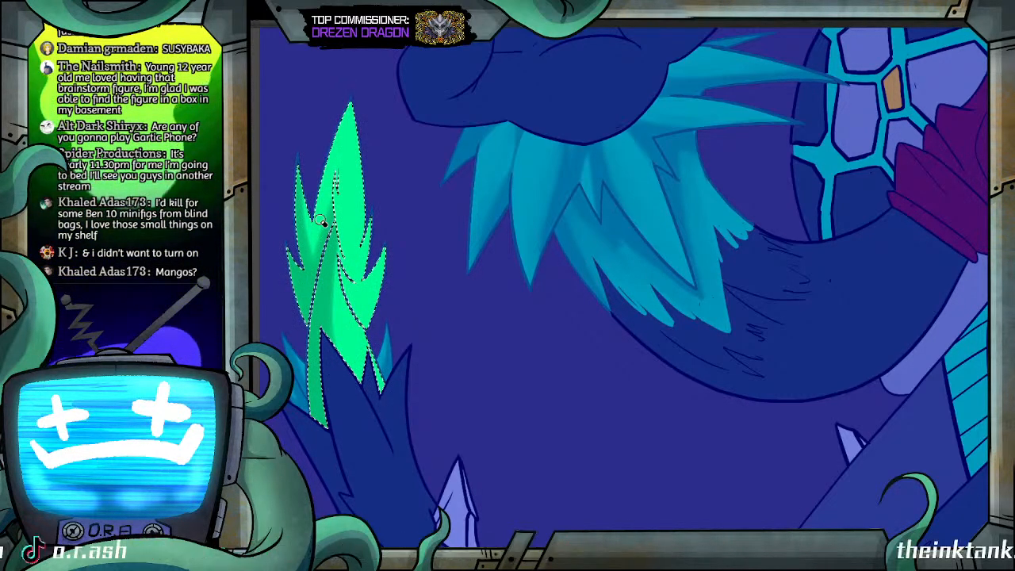
pyautogui.moveTo(333, 239); pyautogui.dragTo(358, 282)
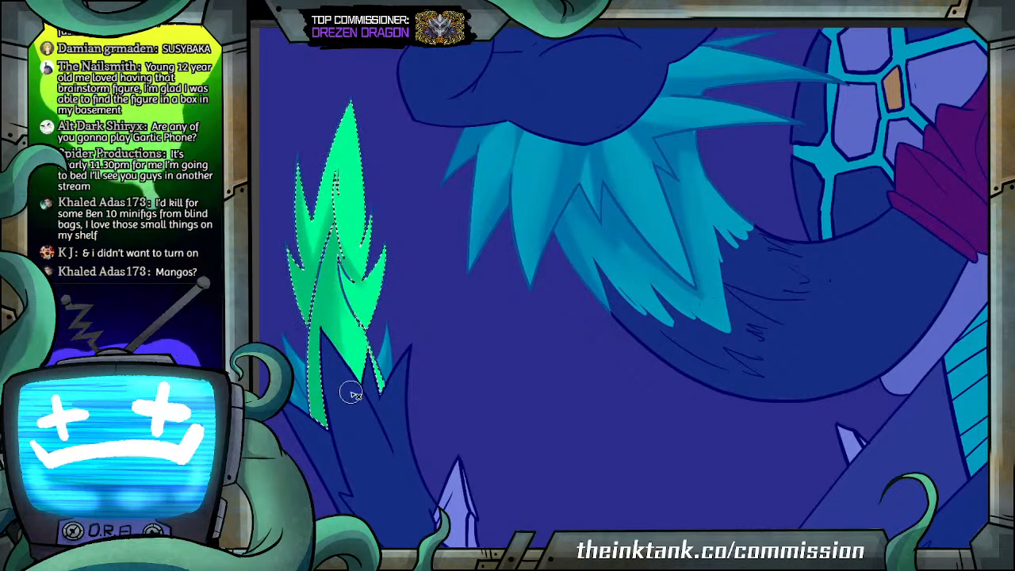
pyautogui.hotkey('ctrl', 'd')
pyautogui.hotkey('ctrl', 'shift', 'd')
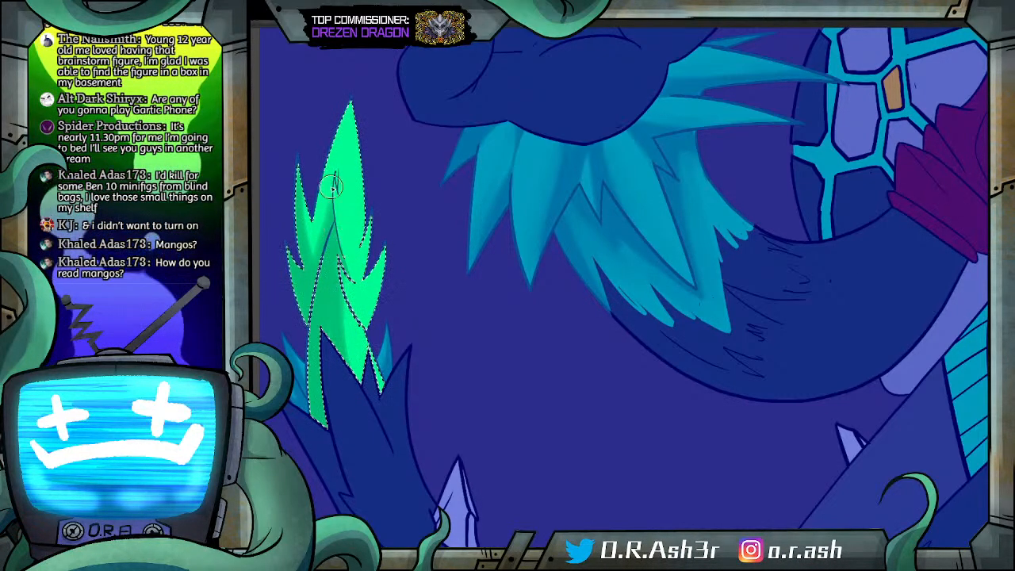
pyautogui.moveTo(335, 153); pyautogui.dragTo(323, 254)
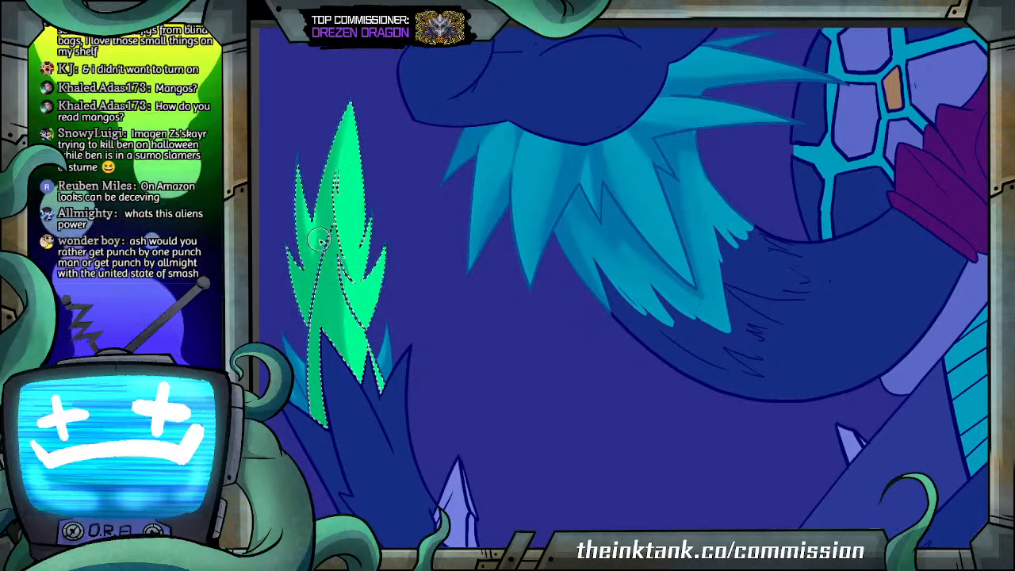
pyautogui.hscroll(-4, 623, 287)
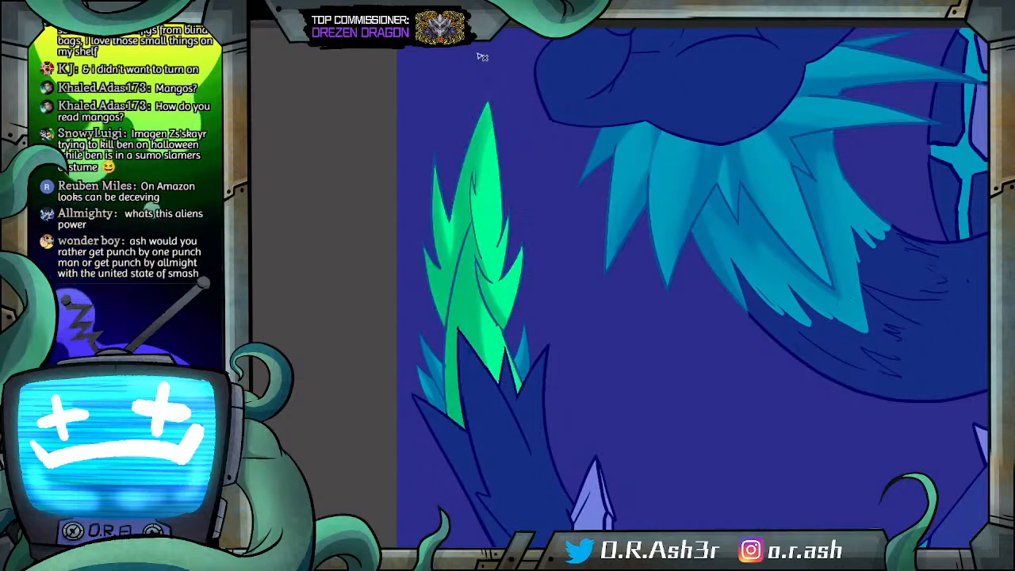
pyautogui.click(482, 167)
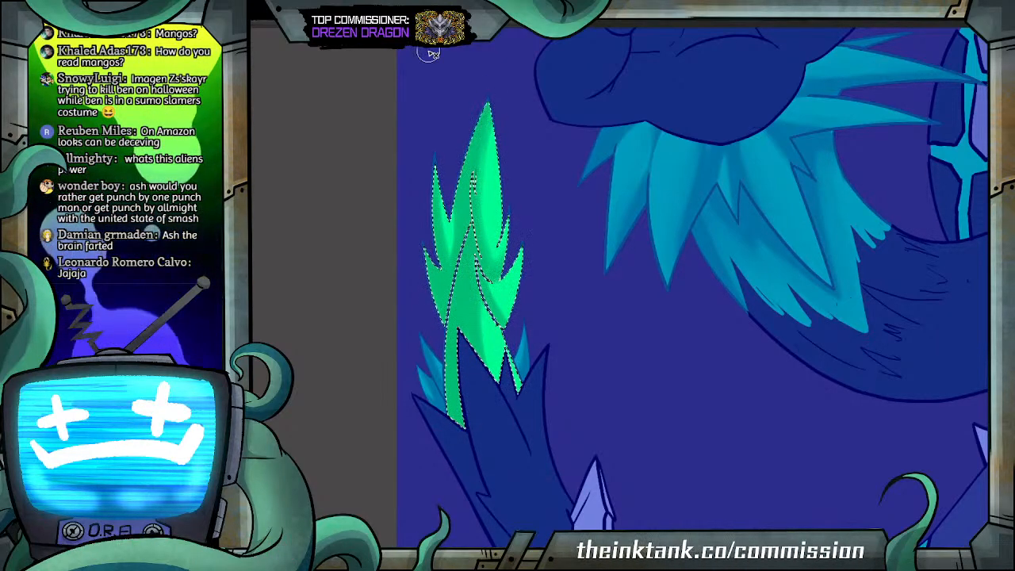
pyautogui.hotkey('ctrl', 'd')
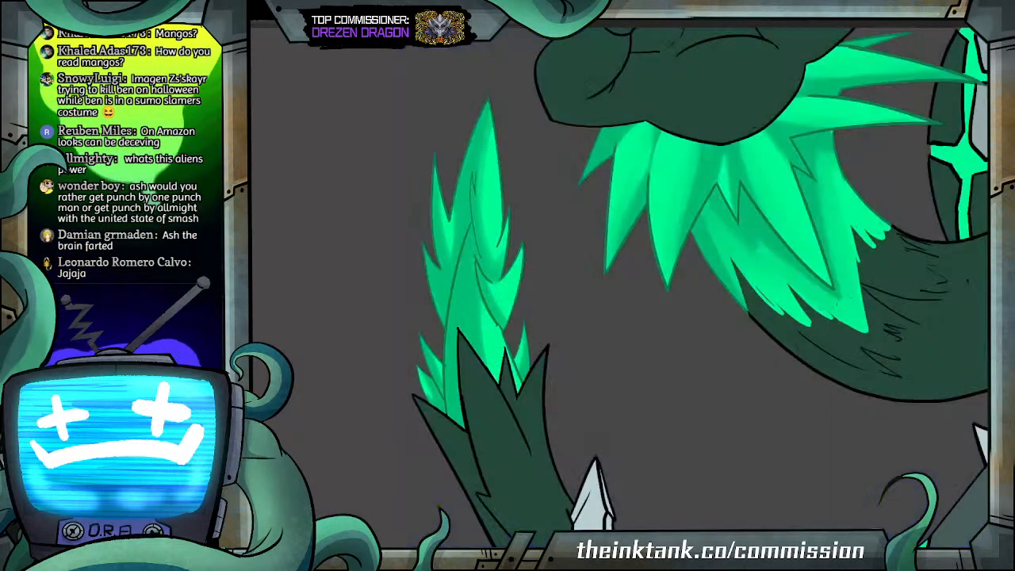
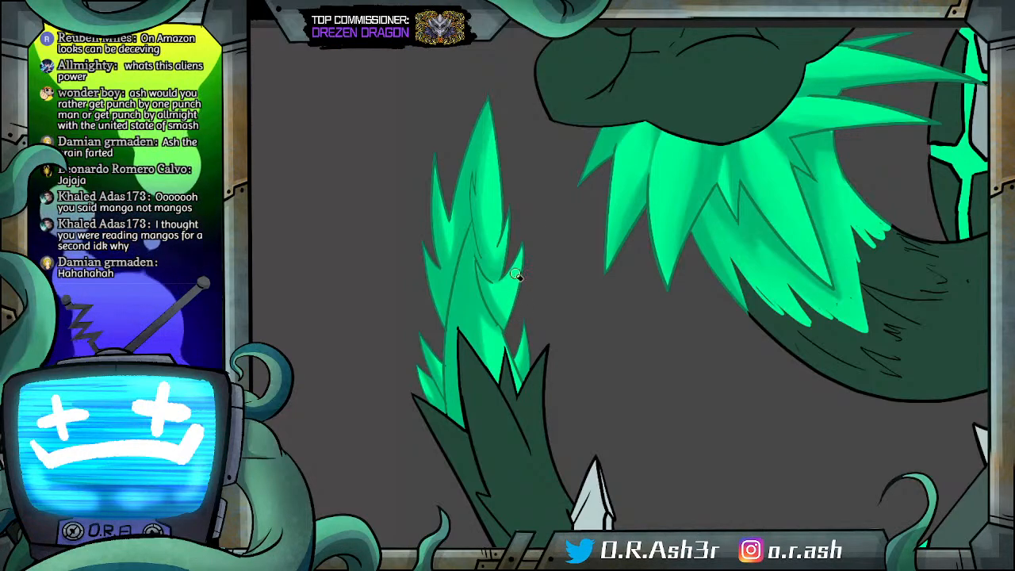
# Step: Examine the shaded arm fur and tail tip on the whole figure, and locate the unshaded fur by the knee and lowered hand
pyautogui.scroll(-6, 866, 276)
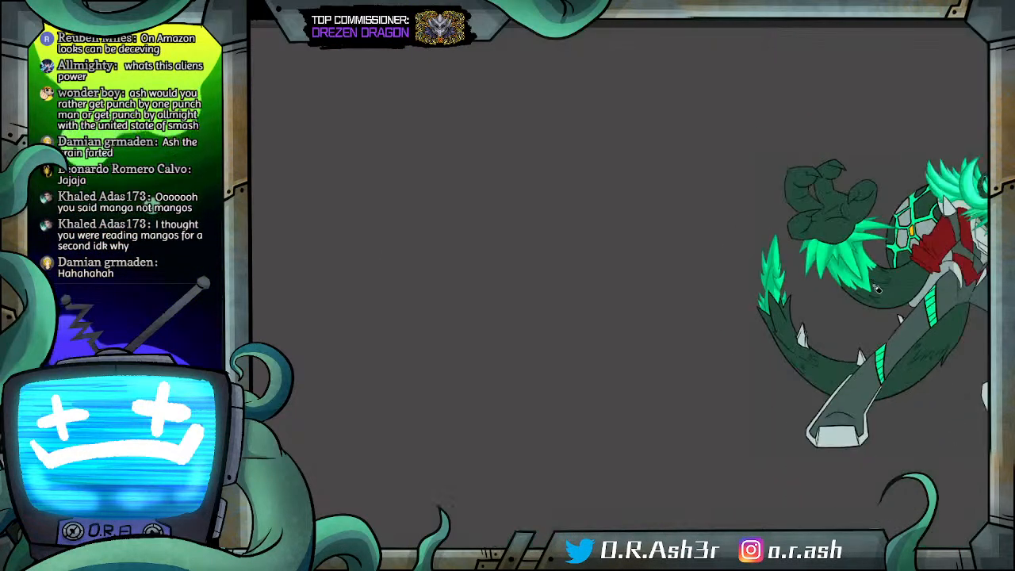
pyautogui.scroll(4, 865, 278)
pyautogui.moveTo(865, 278); pyautogui.dragTo(520, 367)
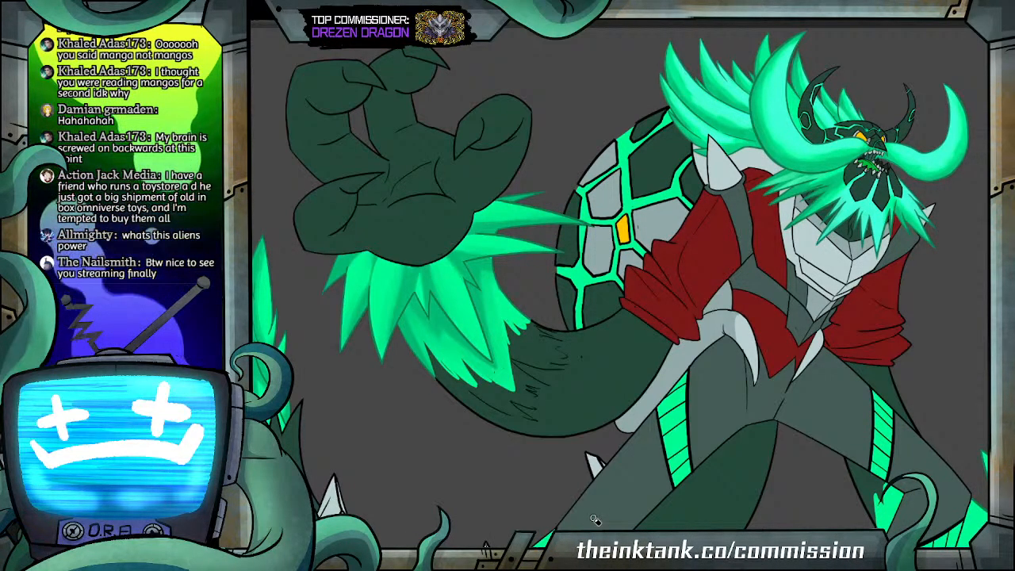
pyautogui.click(855, 400)
pyautogui.moveTo(619, 555); pyautogui.dragTo(706, 555)
pyautogui.moveTo(994, 226); pyautogui.dragTo(992, 322)
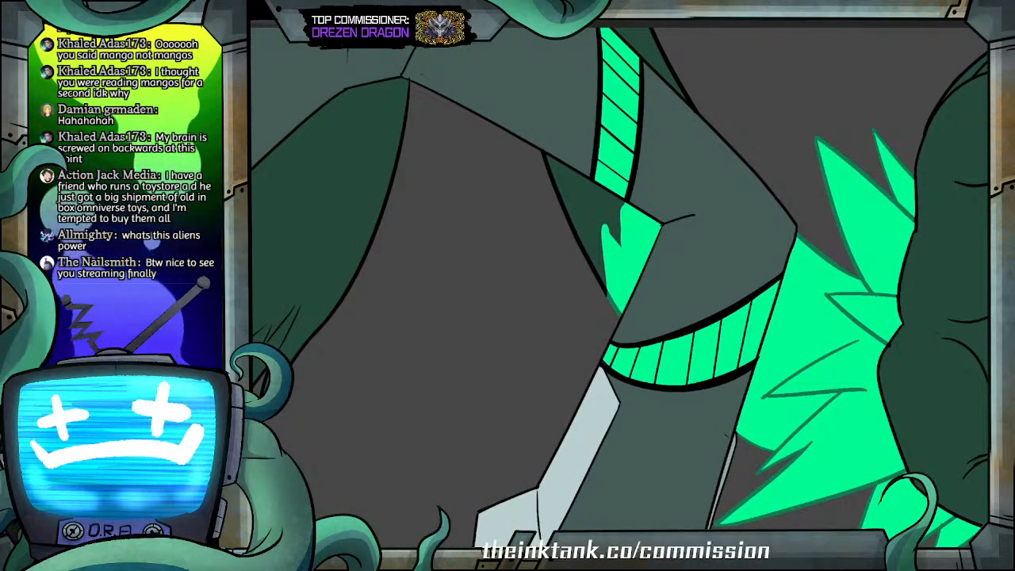
pyautogui.moveTo(666, 555); pyautogui.dragTo(698, 555)
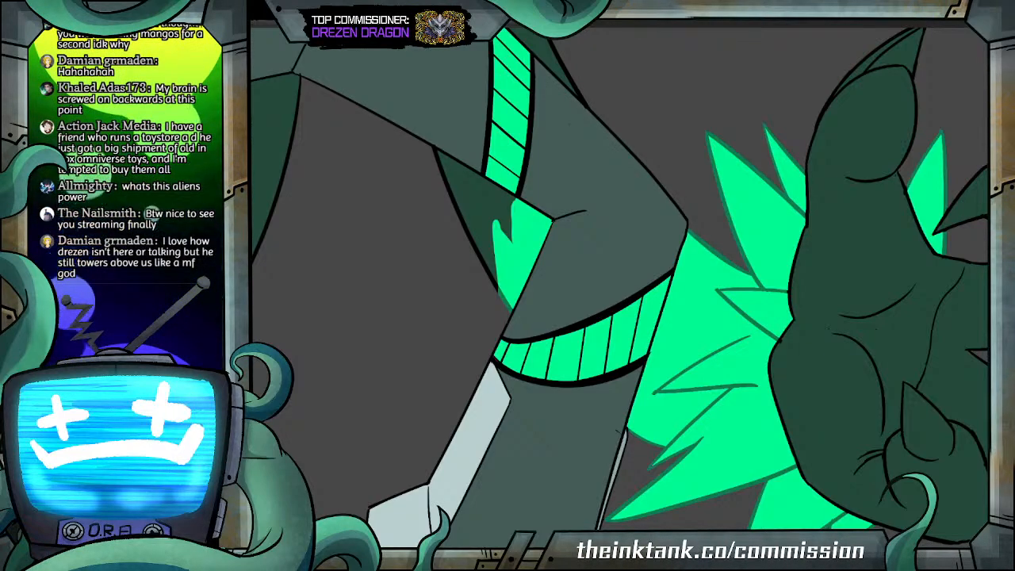
pyautogui.click(528, 225)
pyautogui.keyDown('shift'); pyautogui.click(721, 314); pyautogui.keyUp('shift')
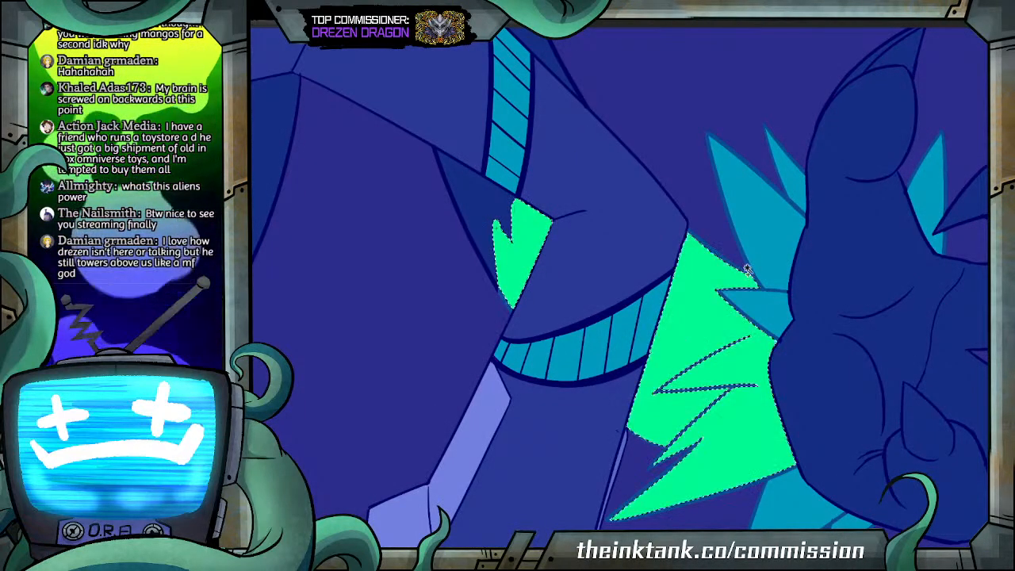
pyautogui.keyDown('shift'); pyautogui.click(798, 503); pyautogui.keyUp('shift')
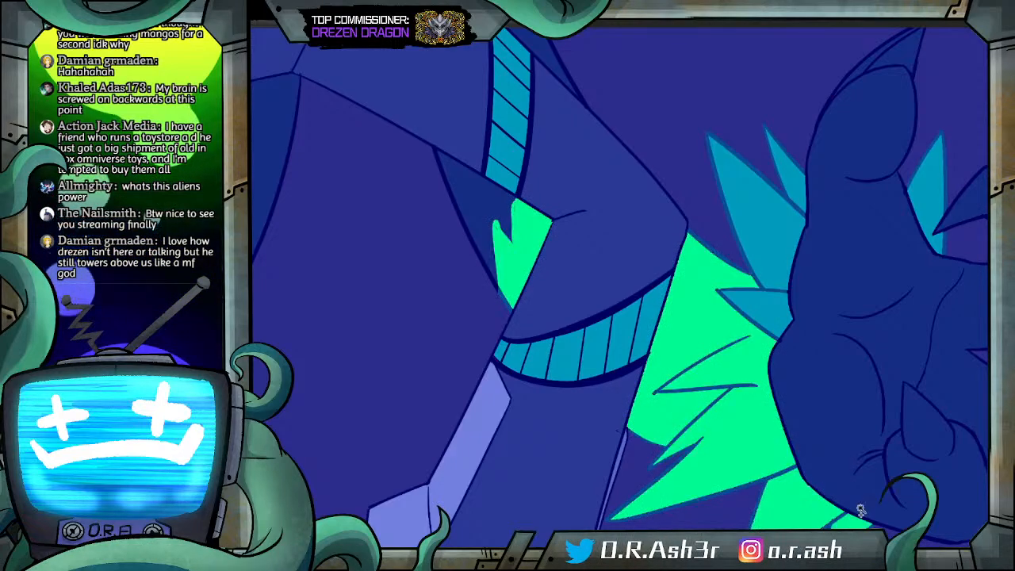
pyautogui.hotkey('ctrl', 'z')
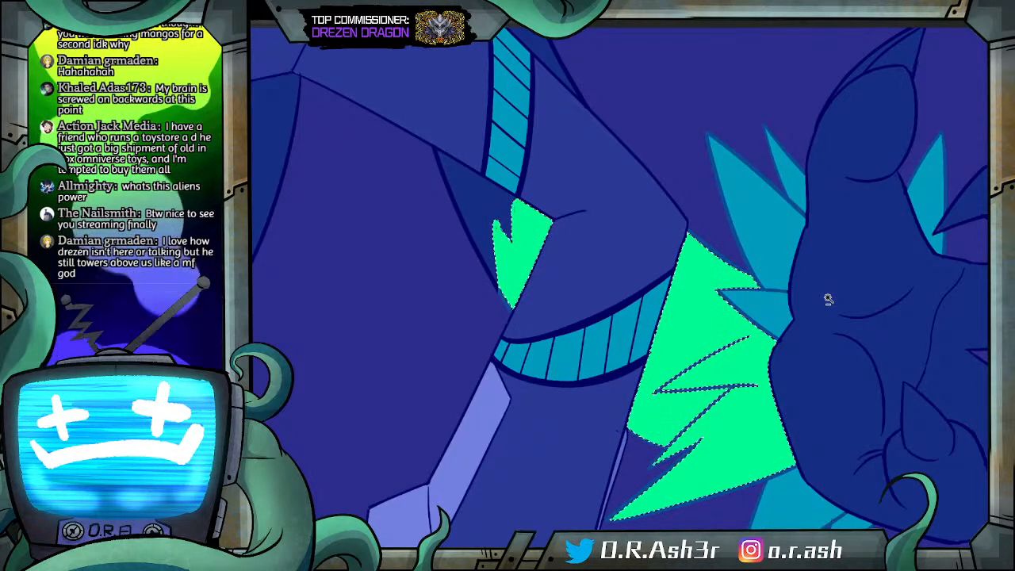
pyautogui.hotkey('ctrl', 'z')
# Step: Shade the two lowest fur spikes beneath the lowered hand's wrist with darker green
pyautogui.click(803, 496)
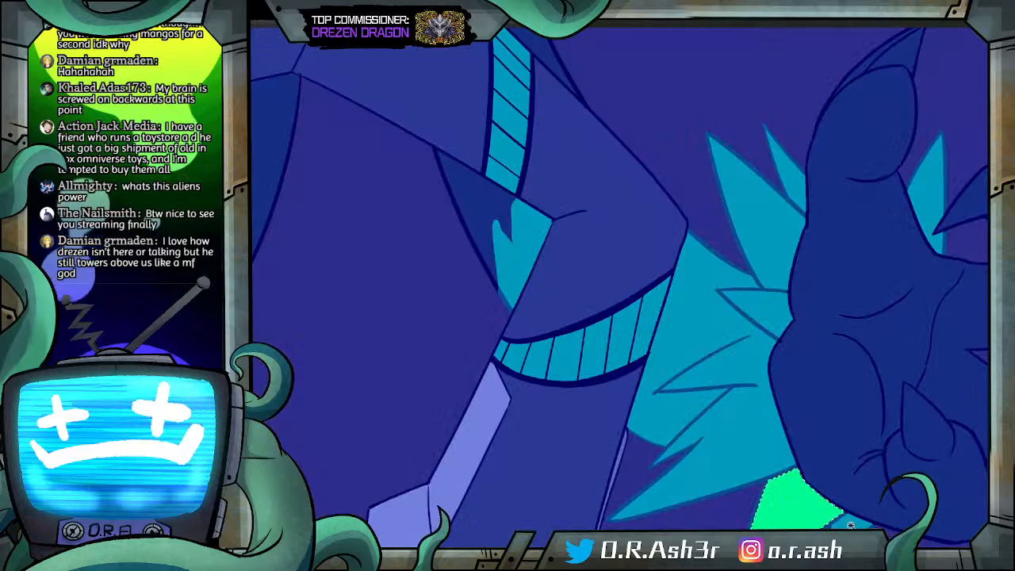
pyautogui.scroll(-2, 842, 362)
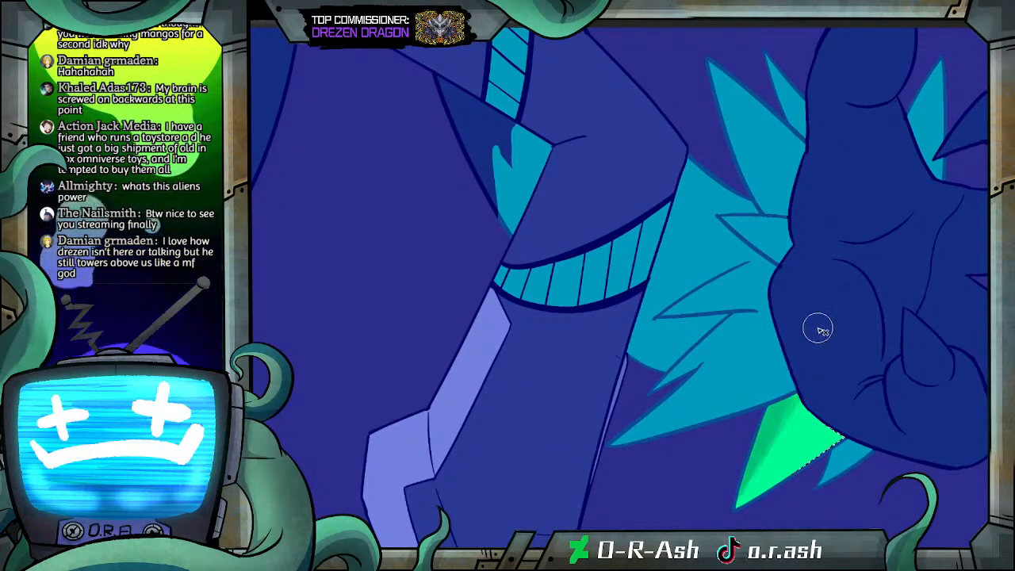
pyautogui.press('w')
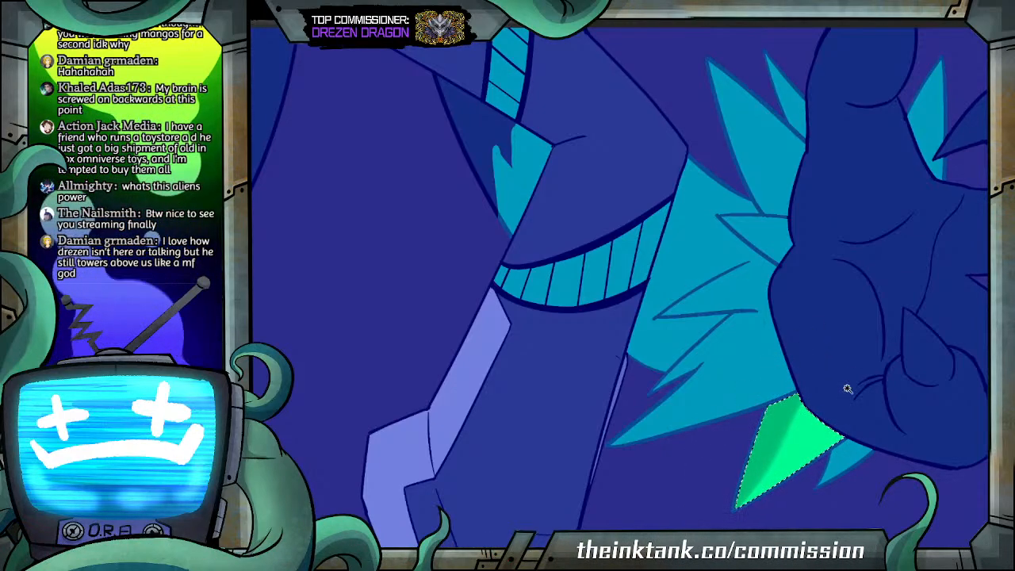
pyautogui.click(848, 458)
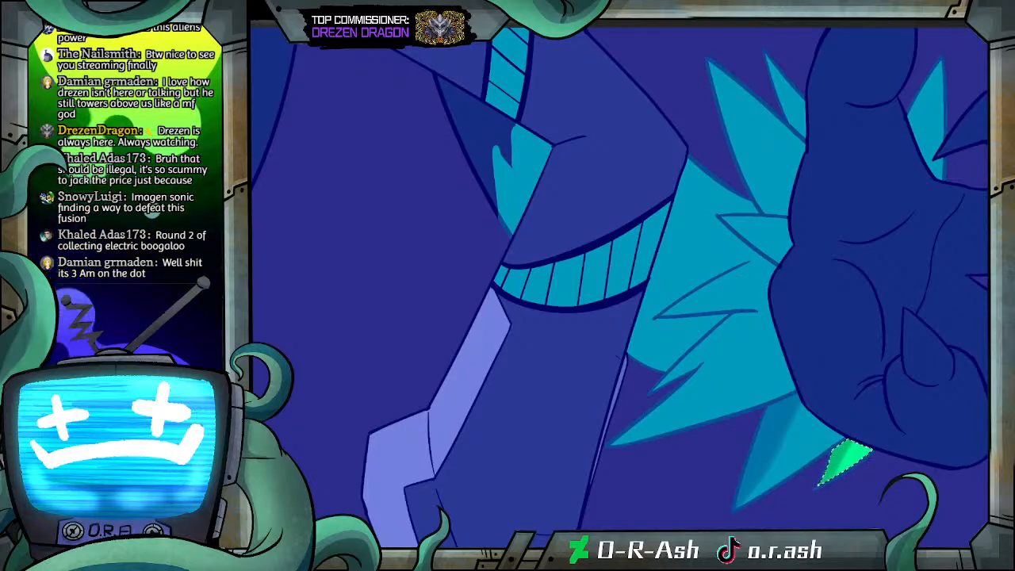
pyautogui.hotkey('ctrl', 'd')
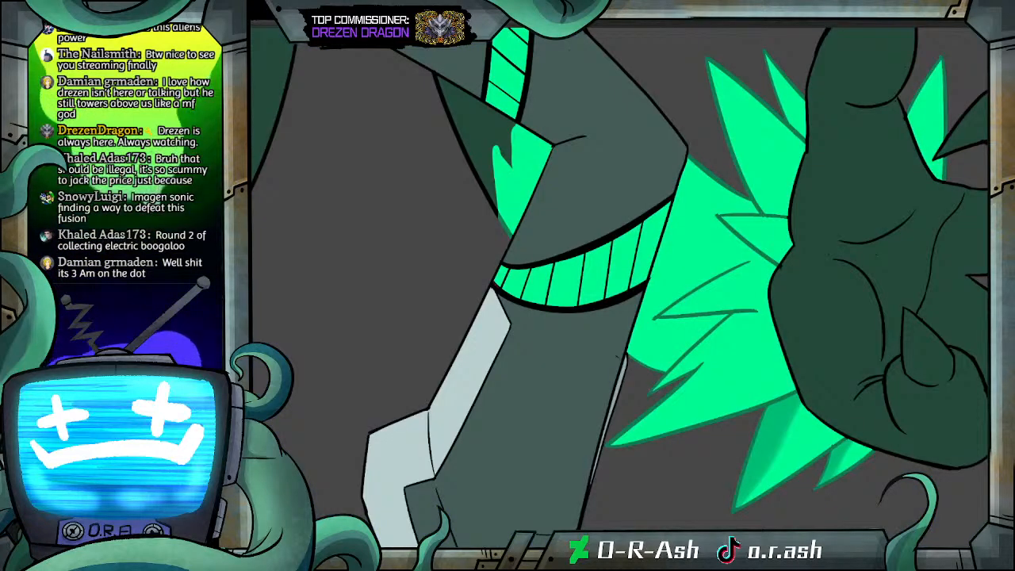
# Step: Select the fur patch behind the knee and the main wrist tuft, and start shading both with darker green
pyautogui.click(750, 320)
pyautogui.press('b')
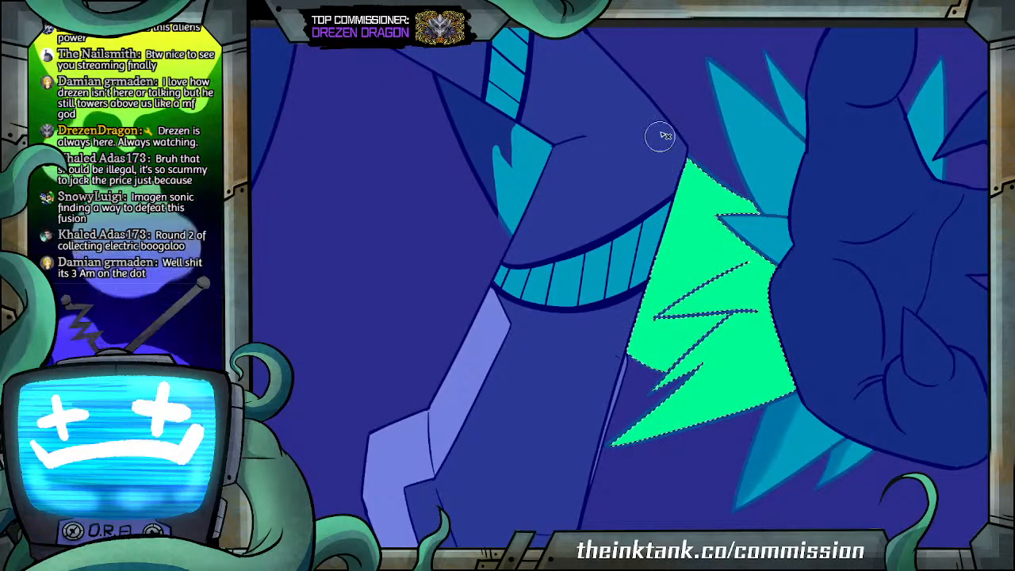
pyautogui.click(526, 194)
pyautogui.keyDown('shift'); pyautogui.click(692, 210); pyautogui.keyUp('shift')
pyautogui.press('b')
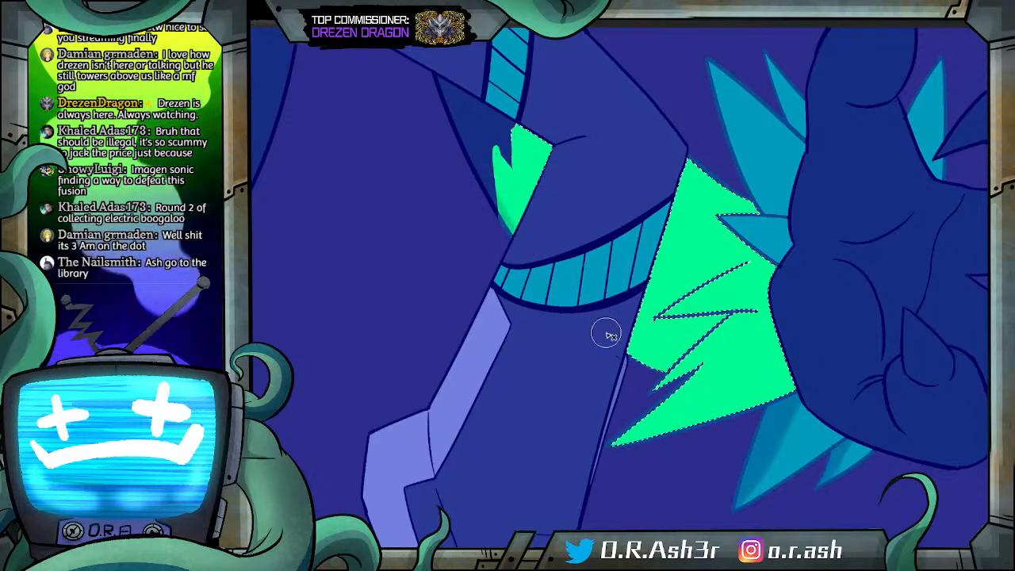
pyautogui.moveTo(608, 331)
pyautogui.mouseDown()
pyautogui.moveTo(698, 369)
pyautogui.moveTo(730, 362)
pyautogui.moveTo(607, 331)
pyautogui.moveTo(647, 355)
pyautogui.mouseUp()
pyautogui.moveTo(565, 232); pyautogui.dragTo(809, 353)
pyautogui.moveTo(524, 183); pyautogui.dragTo(789, 329)
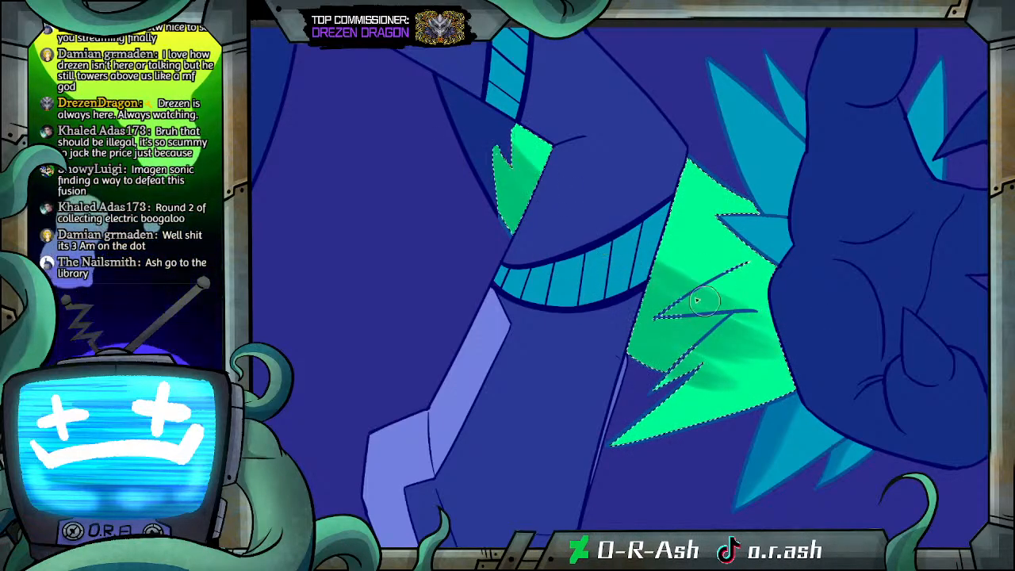
# Step: Refine the main wrist tuft's darker green shading along its upper edge, between the strands and on the long lower spike
pyautogui.moveTo(668, 387)
pyautogui.mouseDown()
pyautogui.moveTo(721, 342)
pyautogui.moveTo(699, 361)
pyautogui.moveTo(797, 330)
pyautogui.mouseUp()
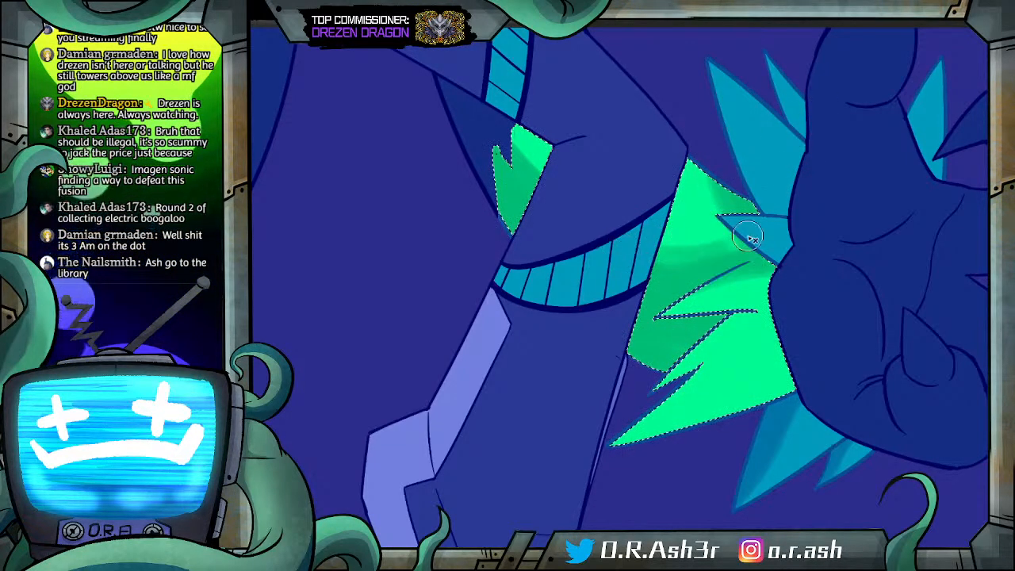
pyautogui.hotkey('ctrl', 'z')
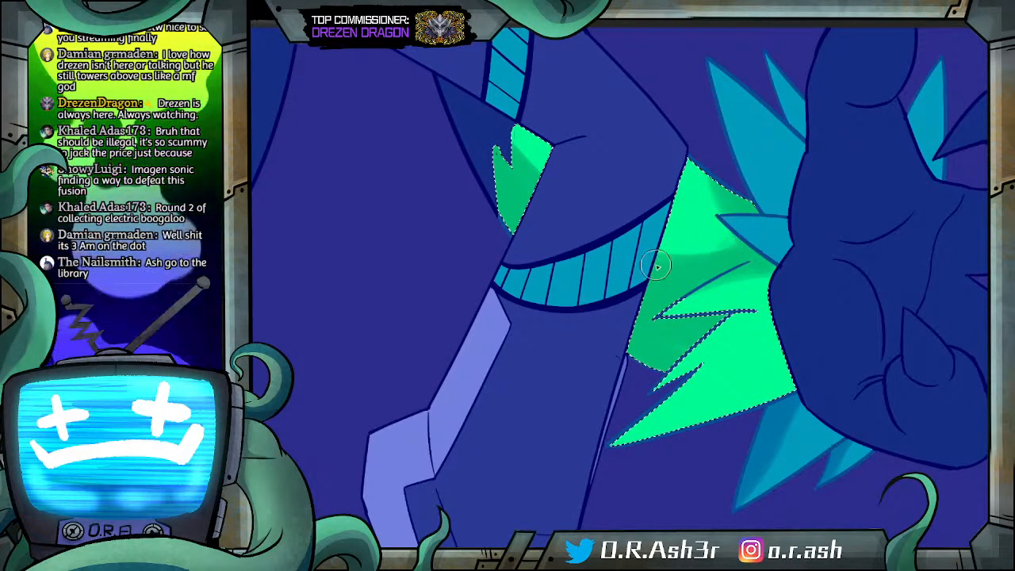
pyautogui.moveTo(734, 152); pyautogui.dragTo(714, 259)
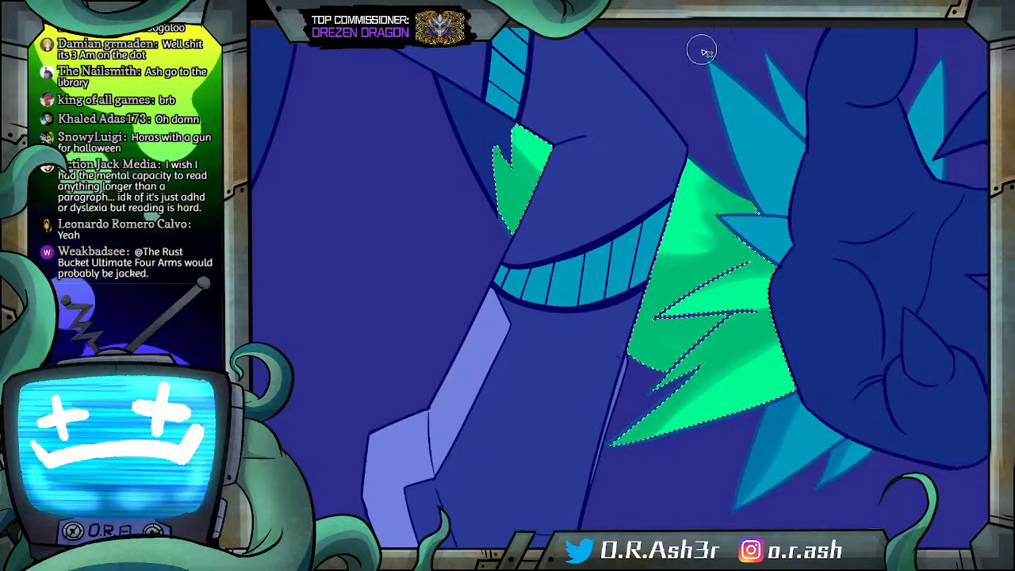
# Step: Shade the small inner spike, the large upper spike and the narrow spike beside the thumb with darker green
pyautogui.click(768, 237)
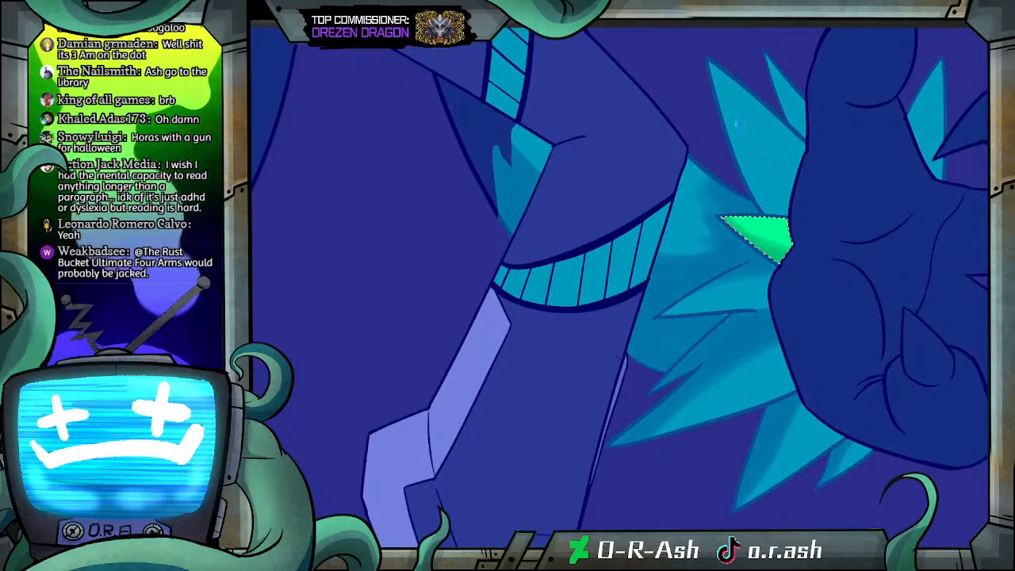
pyautogui.click(737, 147)
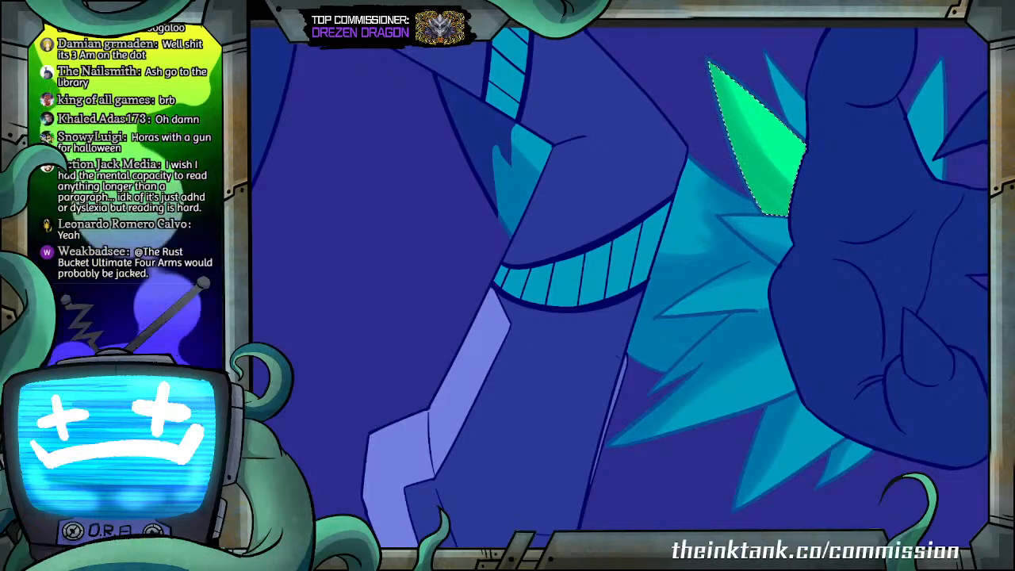
pyautogui.click(799, 82)
pyautogui.moveTo(766, 43)
pyautogui.mouseDown()
pyautogui.moveTo(815, 151)
pyautogui.moveTo(840, 171)
pyautogui.mouseUp()
pyautogui.moveTo(789, 92); pyautogui.dragTo(791, 111)
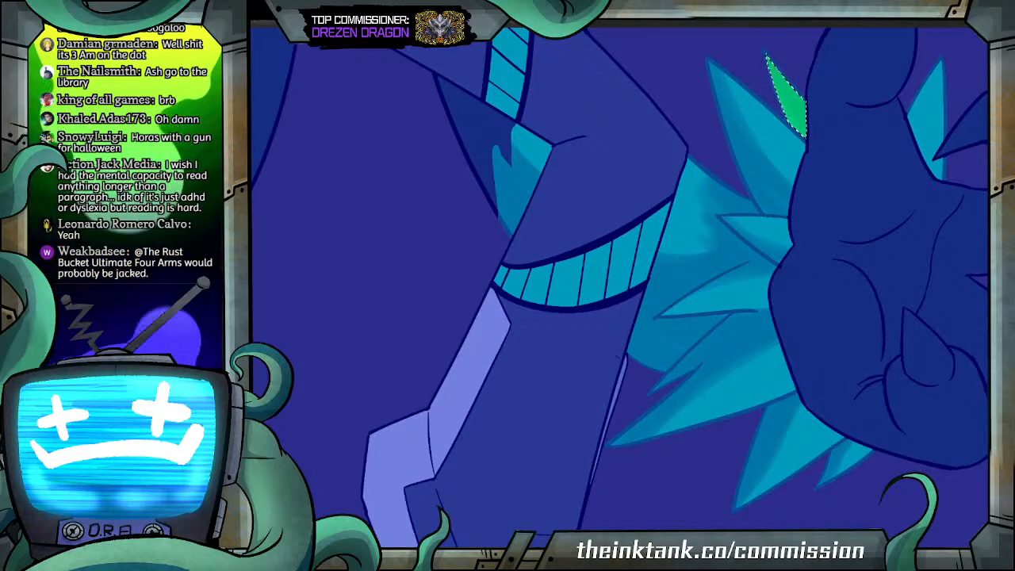
# Step: Shade the fur spike between the thumb and fingers with darker green, and clear the selection
pyautogui.click(937, 100)
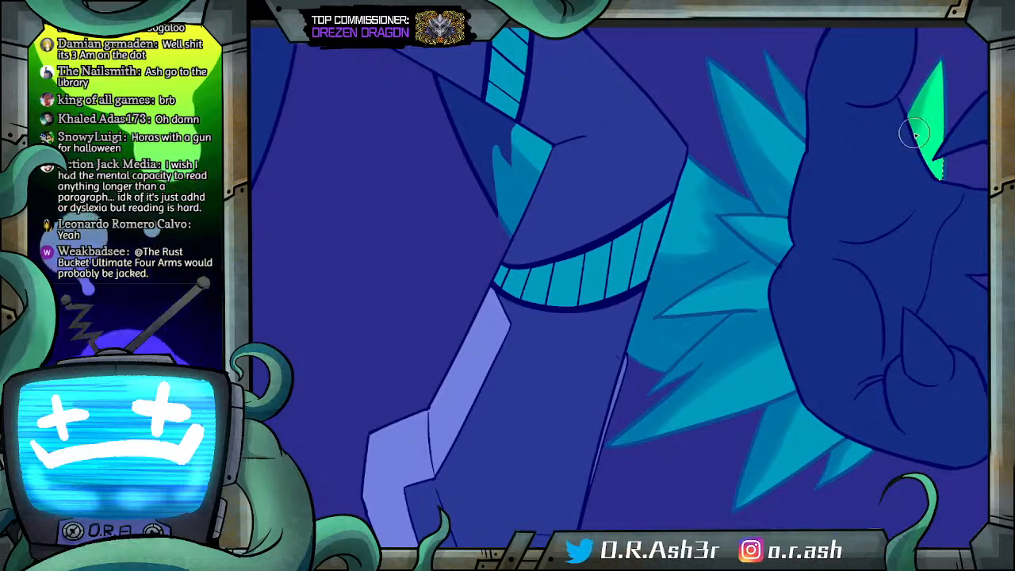
pyautogui.moveTo(964, 31); pyautogui.dragTo(907, 157)
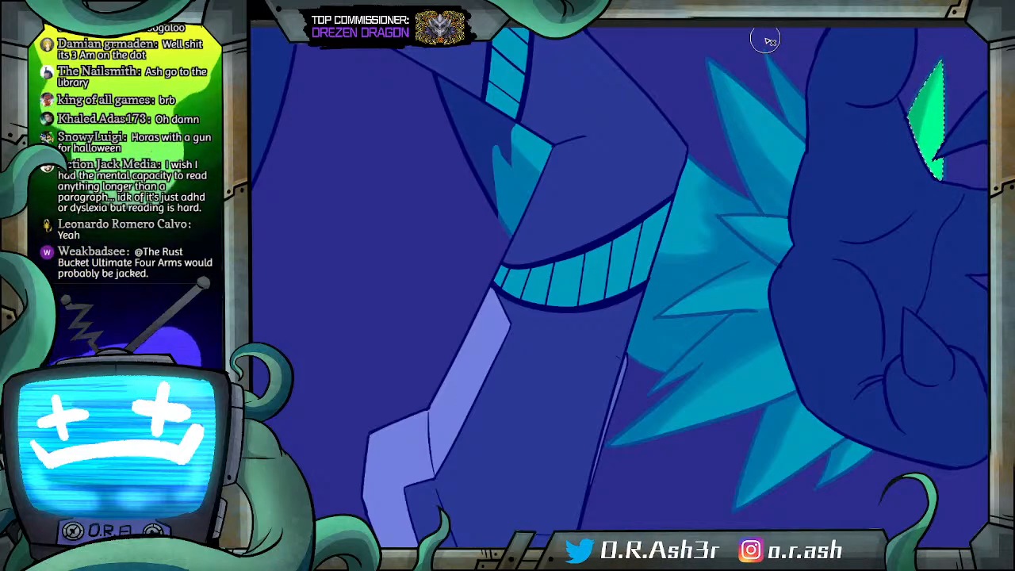
pyautogui.hotkey('ctrl', 'd')
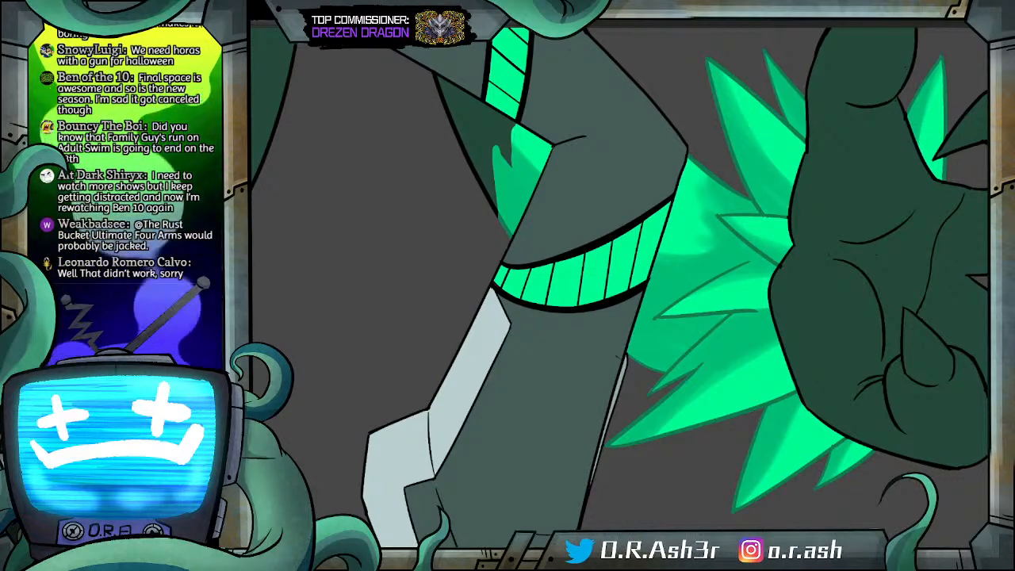
pyautogui.hotkey('ctrl', 'a')
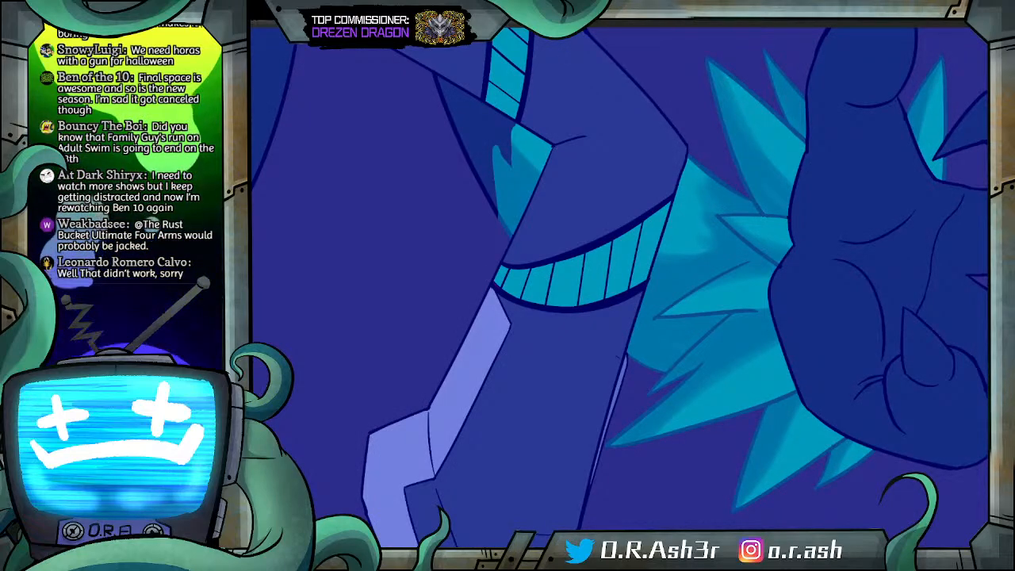
pyautogui.hotkey('ctrl', 'd')
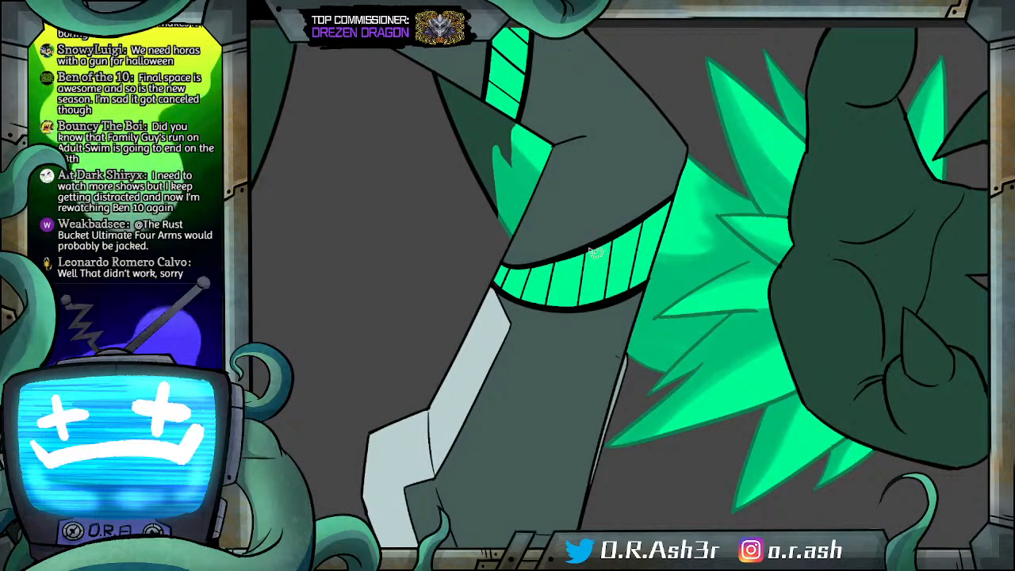
# Step: Paint pale mint highlights on the large upper wrist spike, the spike between thumb and fingers, and the small inner spike
pyautogui.scroll(-6, 606, 251)
pyautogui.scroll(4, 445, 99)
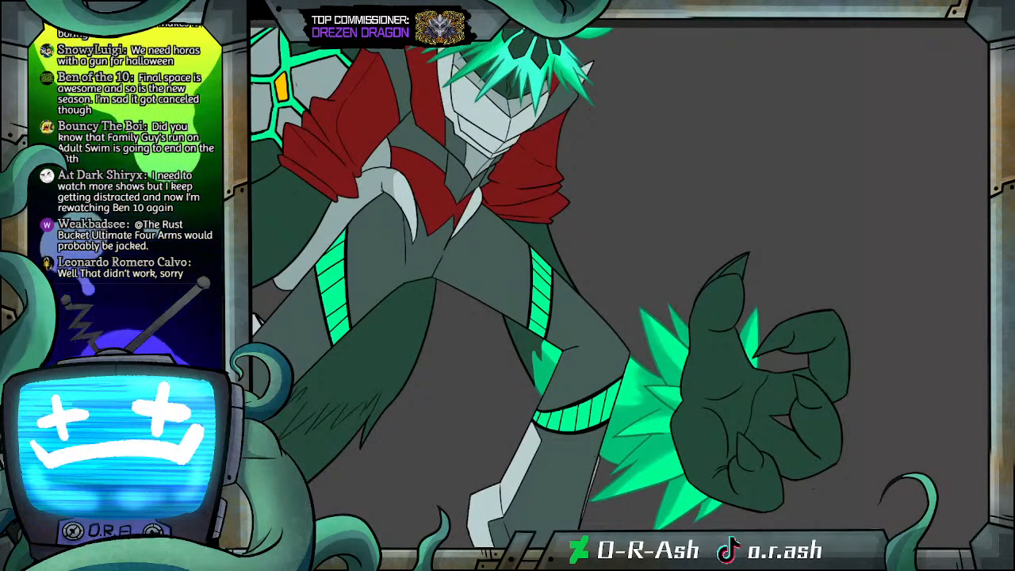
pyautogui.scroll(3, 440, 109)
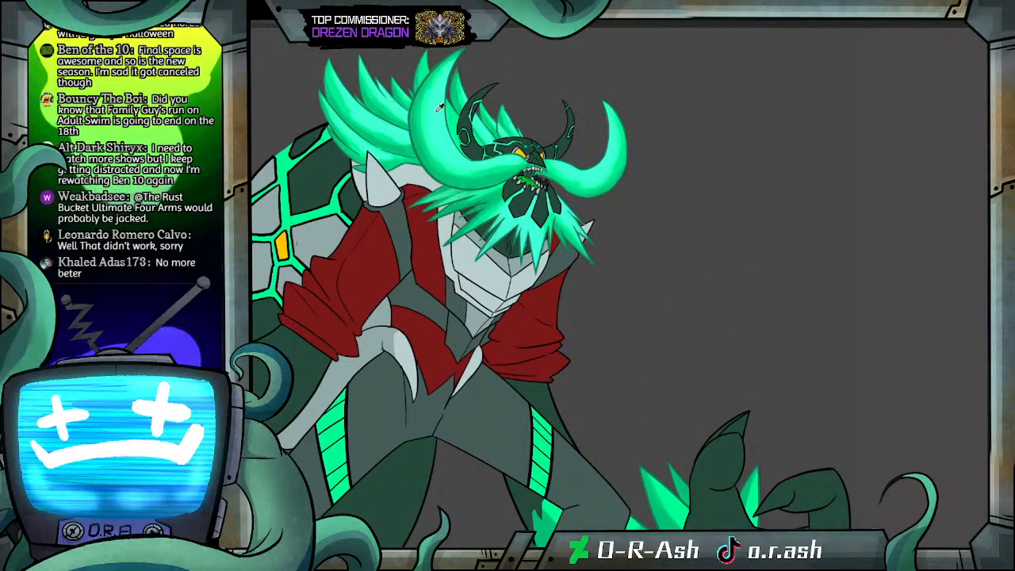
pyautogui.scroll(3, 727, 346)
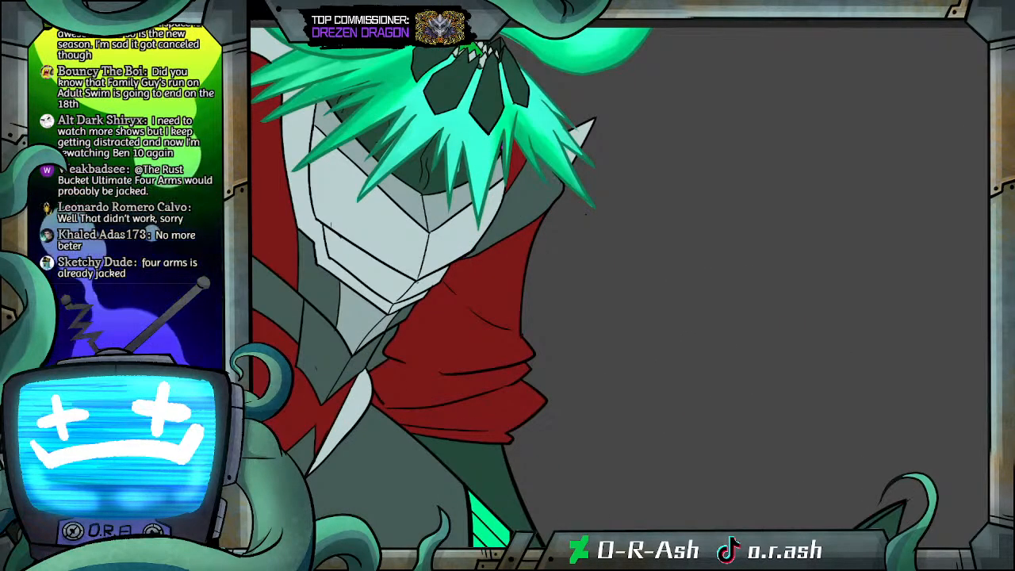
pyautogui.scroll(-5, 728, 336)
pyautogui.scroll(2, 761, 326)
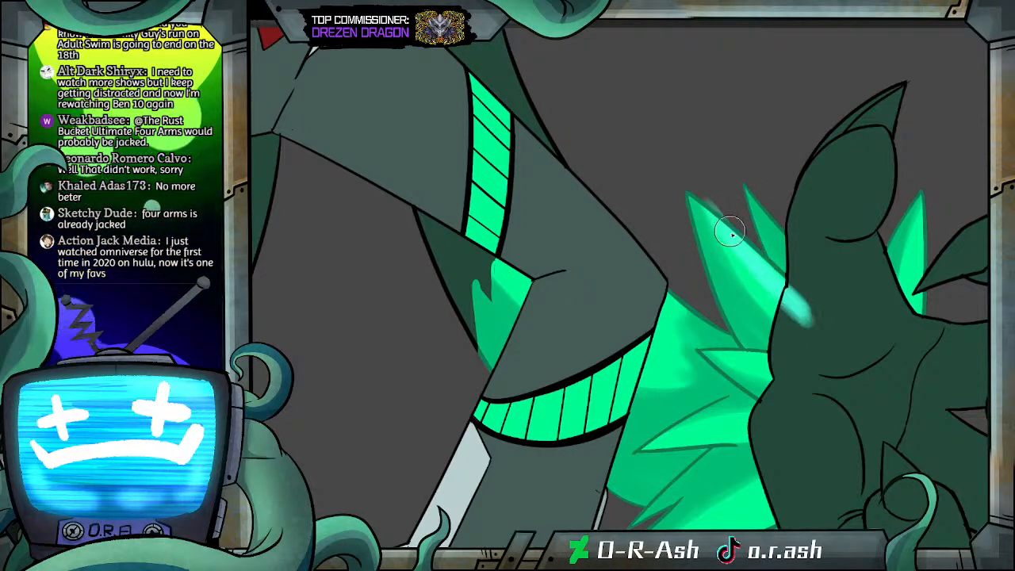
pyautogui.moveTo(797, 318); pyautogui.dragTo(762, 285)
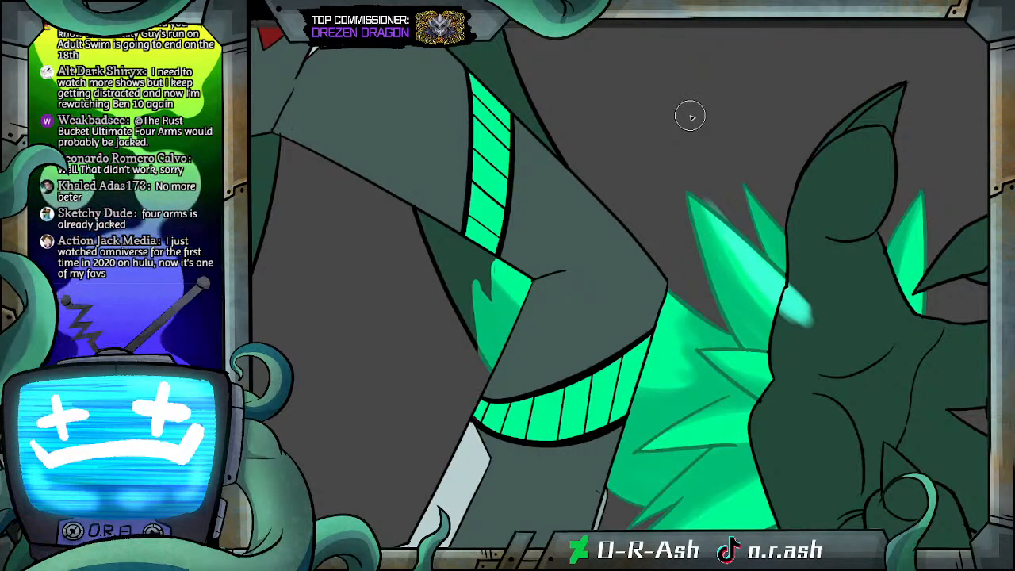
pyautogui.moveTo(924, 210)
pyautogui.mouseDown()
pyautogui.moveTo(921, 341)
pyautogui.moveTo(917, 325)
pyautogui.mouseUp()
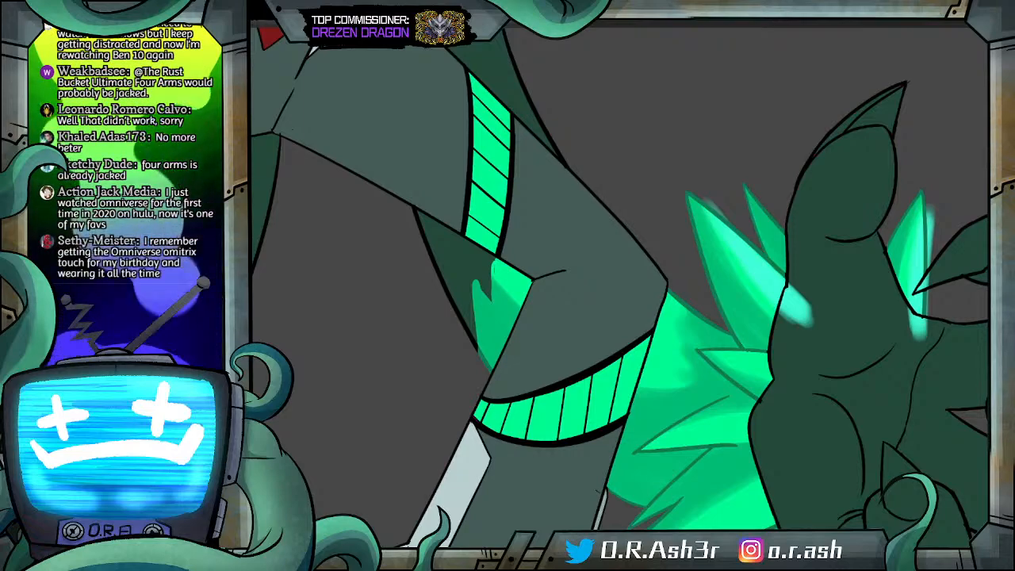
pyautogui.moveTo(711, 355); pyautogui.dragTo(784, 367)
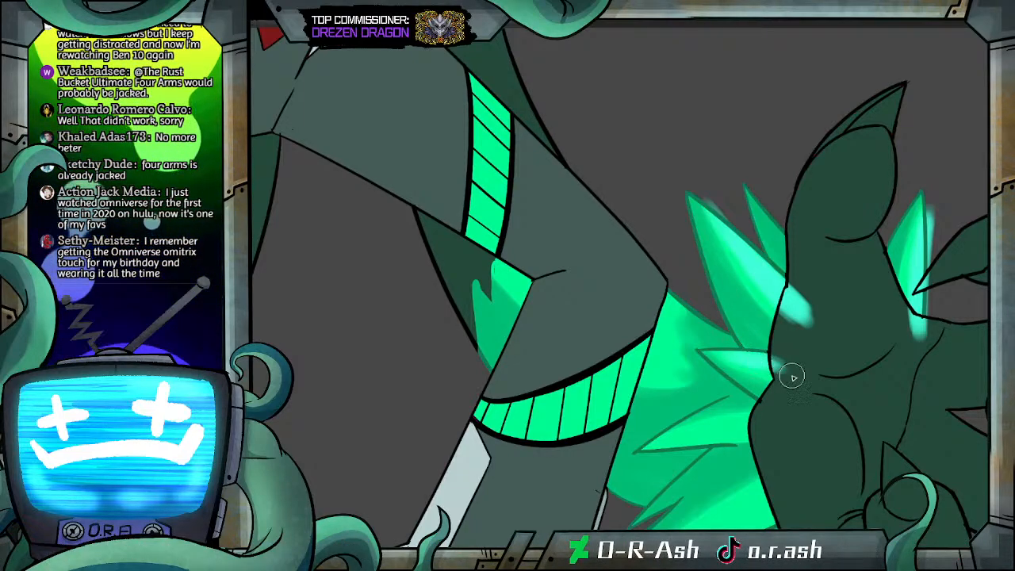
# Step: Paint pale mint highlights along the wrist tuft's middle strand and its long lower spike
pyautogui.moveTo(752, 435); pyautogui.dragTo(777, 429)
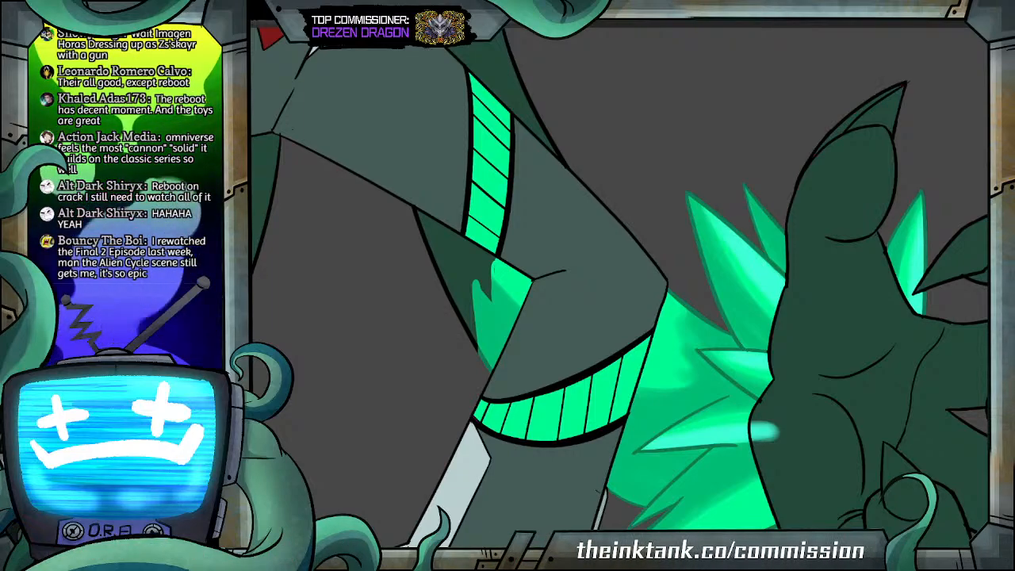
pyautogui.scroll(-3, 712, 393)
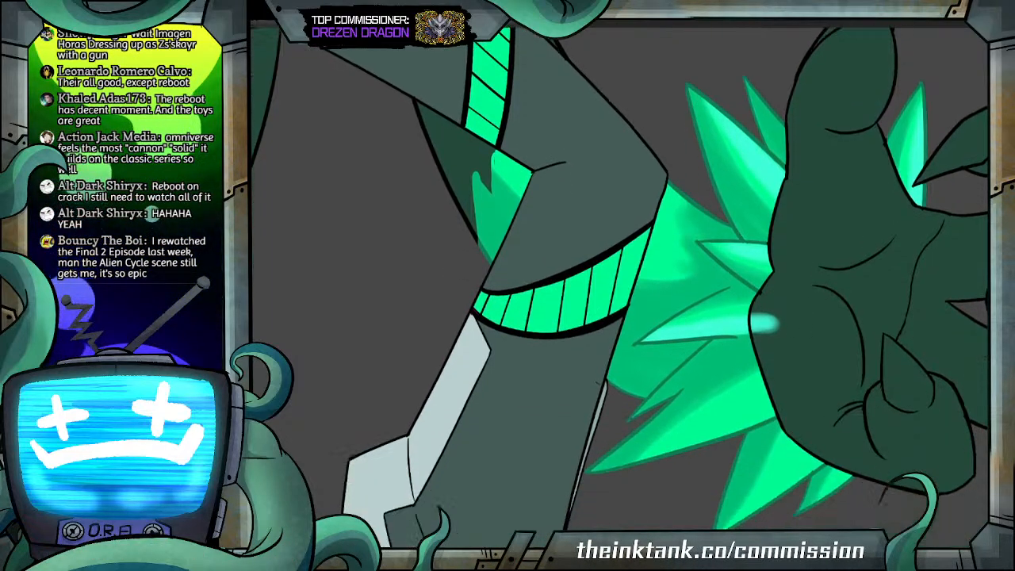
pyautogui.moveTo(648, 457); pyautogui.dragTo(759, 397)
pyautogui.moveTo(682, 433); pyautogui.dragTo(803, 373)
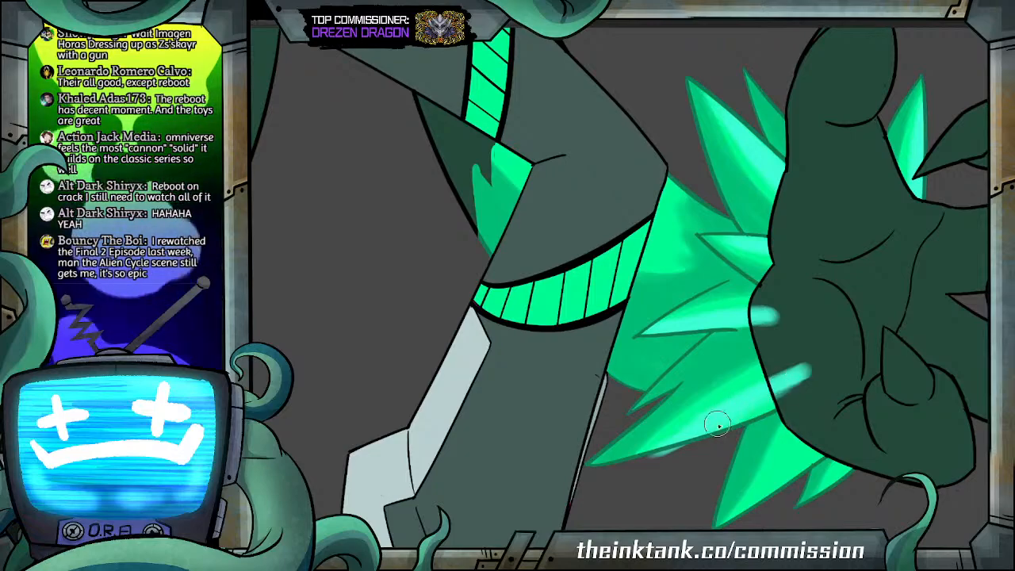
pyautogui.moveTo(709, 421); pyautogui.dragTo(817, 383)
pyautogui.moveTo(660, 455)
pyautogui.mouseDown()
pyautogui.moveTo(799, 379)
pyautogui.moveTo(798, 414)
pyautogui.mouseUp()
# Step: Erase the highlight paint spilling onto the palm, and highlight the two lowest wrist spikes with pale mint
pyautogui.moveTo(775, 362); pyautogui.dragTo(782, 401)
pyautogui.moveTo(768, 328)
pyautogui.mouseDown()
pyautogui.moveTo(772, 304)
pyautogui.moveTo(756, 330)
pyautogui.moveTo(758, 318)
pyautogui.mouseUp()
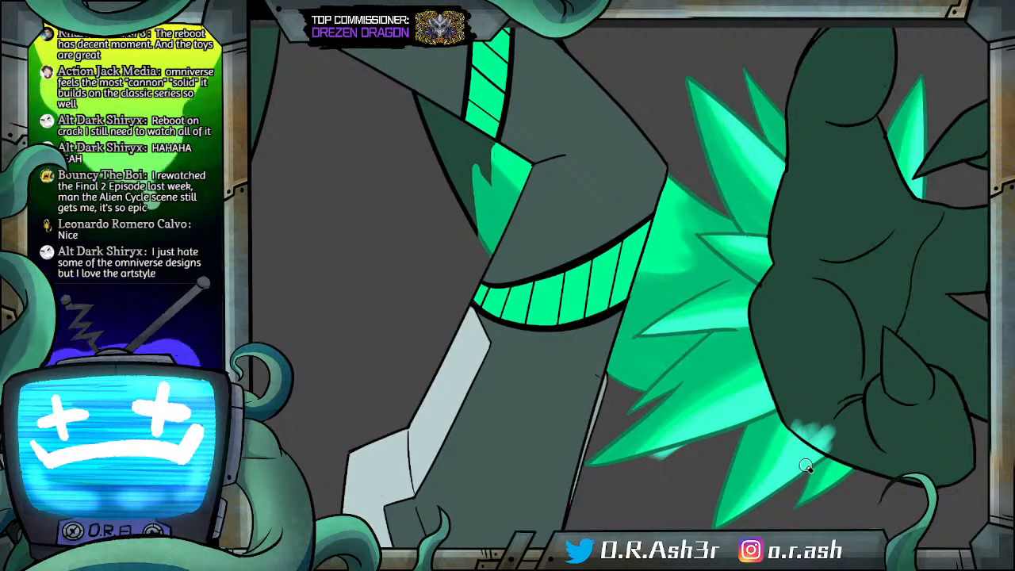
pyautogui.moveTo(798, 421); pyautogui.dragTo(825, 440)
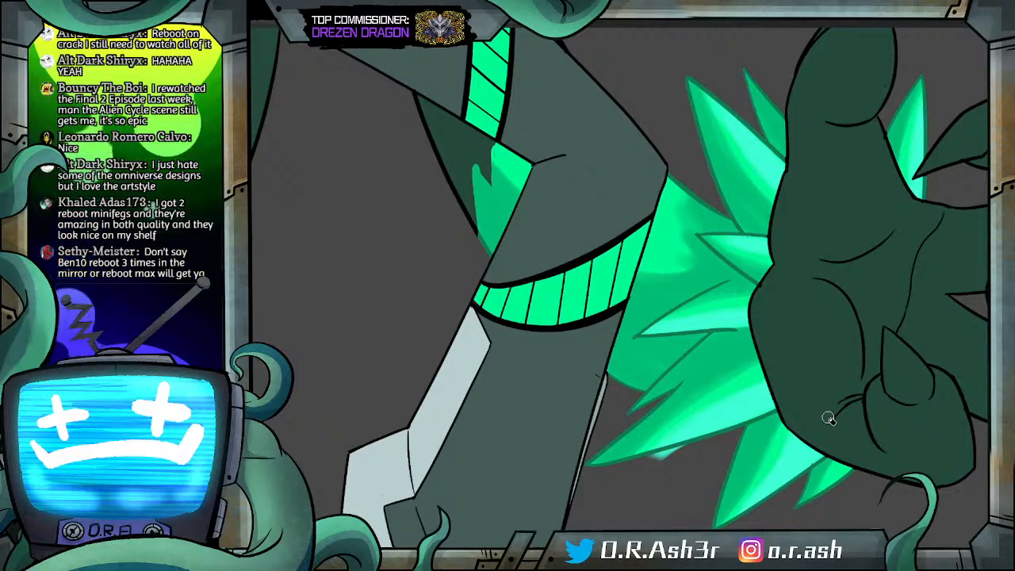
pyautogui.moveTo(852, 464); pyautogui.dragTo(828, 497)
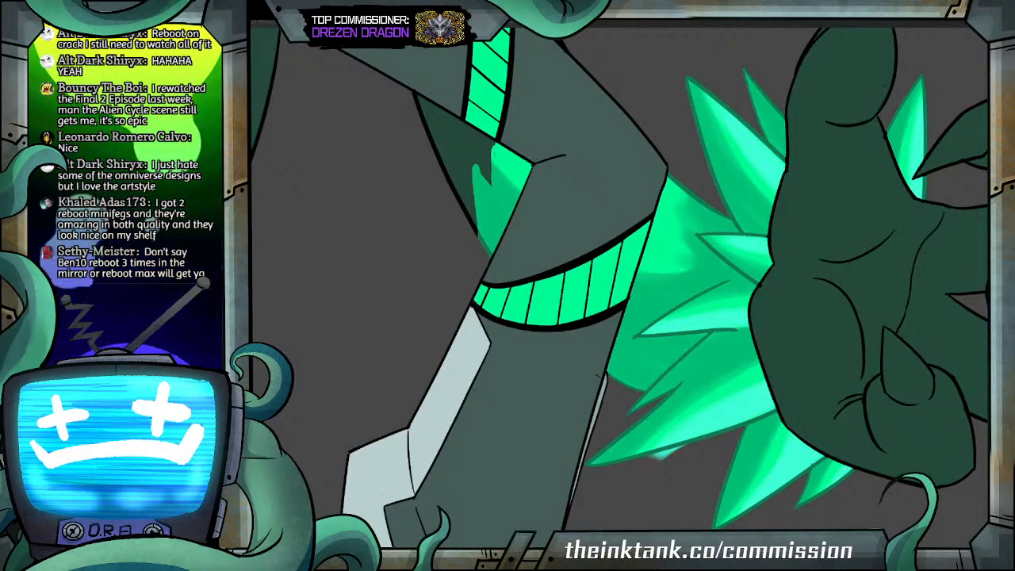
# Step: Paint pale mint highlights on the green fur patch behind the bent knee and on the wrist fur beside it
pyautogui.moveTo(361, 461); pyautogui.dragTo(686, 480)
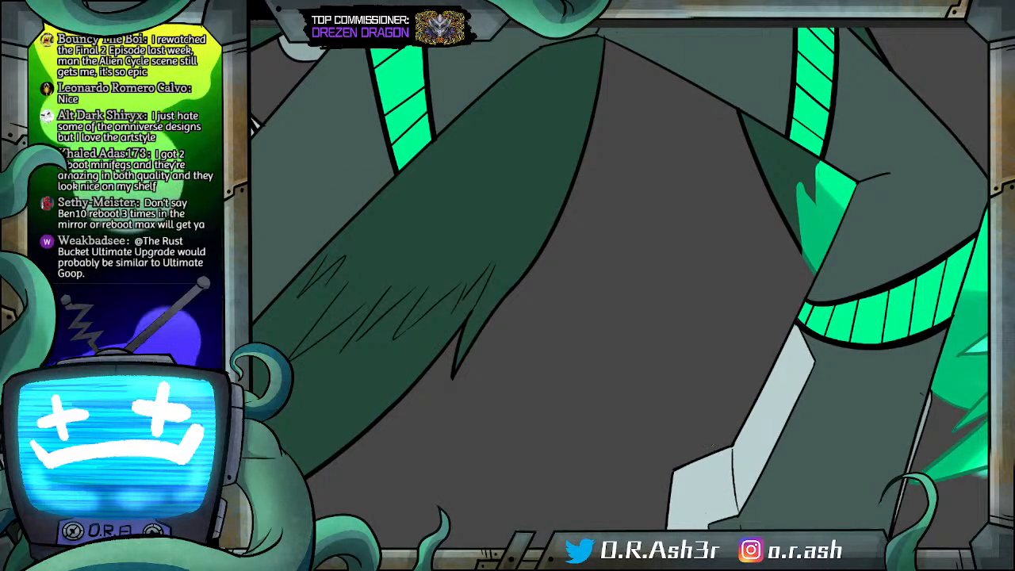
pyautogui.moveTo(867, 458); pyautogui.dragTo(633, 454)
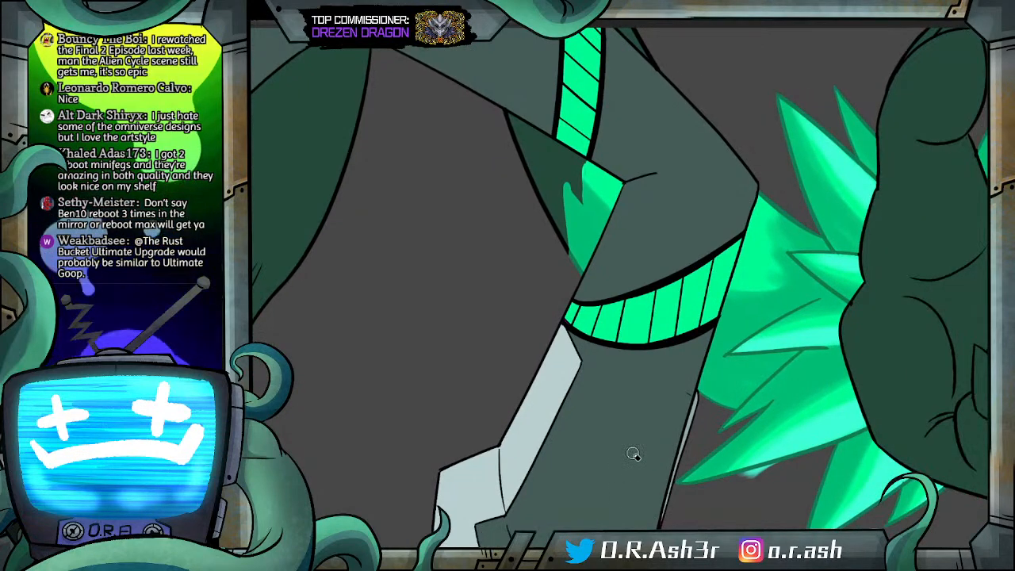
pyautogui.moveTo(973, 192); pyautogui.dragTo(966, 266)
pyautogui.moveTo(604, 243); pyautogui.dragTo(633, 280)
pyautogui.moveTo(734, 299)
pyautogui.mouseDown()
pyautogui.moveTo(736, 319)
pyautogui.moveTo(738, 262)
pyautogui.mouseUp()
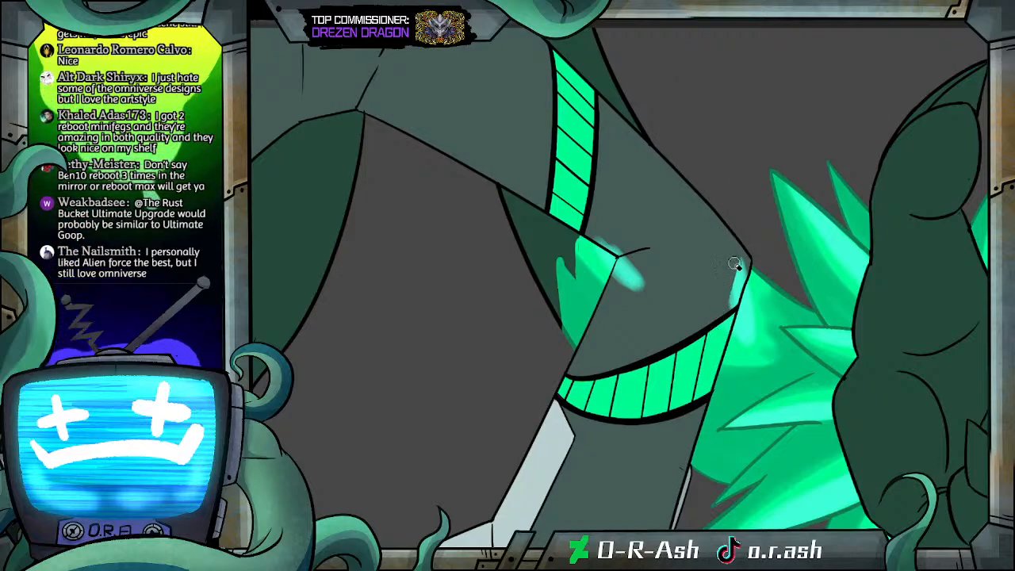
# Step: Undo the last highlight strokes around the knee and clean up the paint spilling past the fur patch behind it
pyautogui.hotkey('ctrl', 'z')
pyautogui.hotkey('ctrl', 'z')
pyautogui.hotkey('ctrl', 'z')
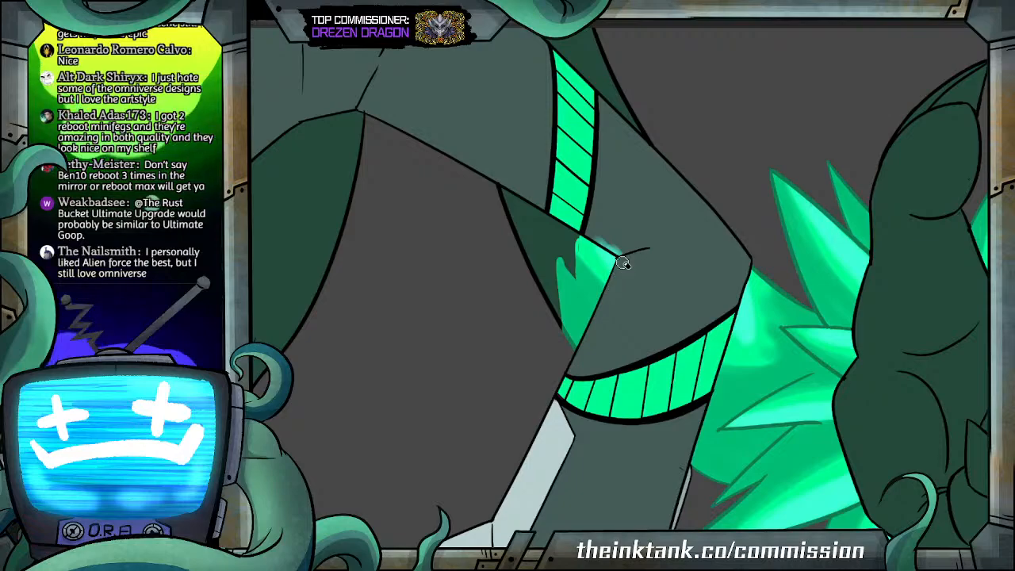
pyautogui.moveTo(621, 251); pyautogui.dragTo(597, 236)
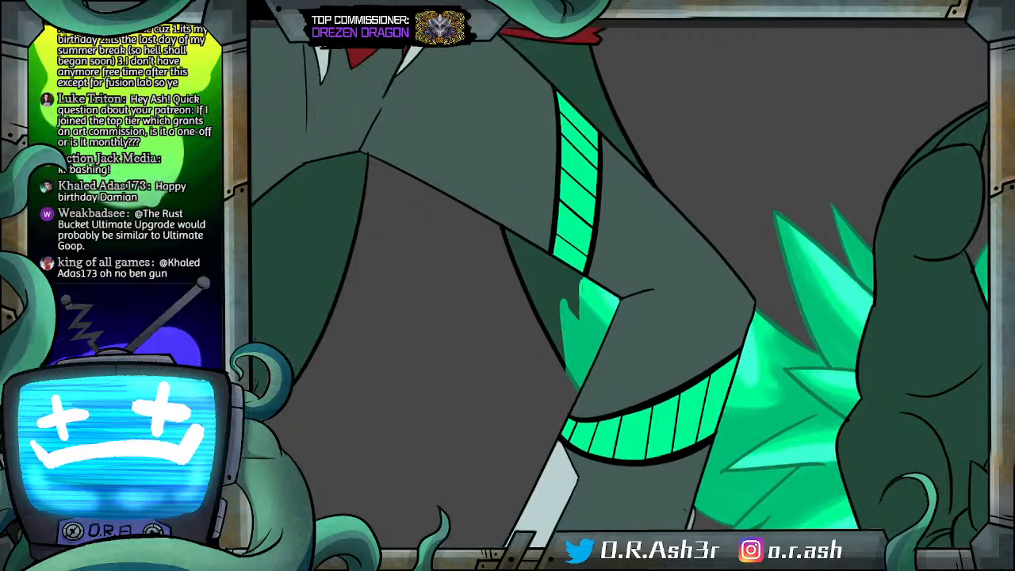
# Step: Paint pale mint highlights on the large downward-pointing fur spikes below the raised hand's palm
pyautogui.scroll(-1, 583, 233)
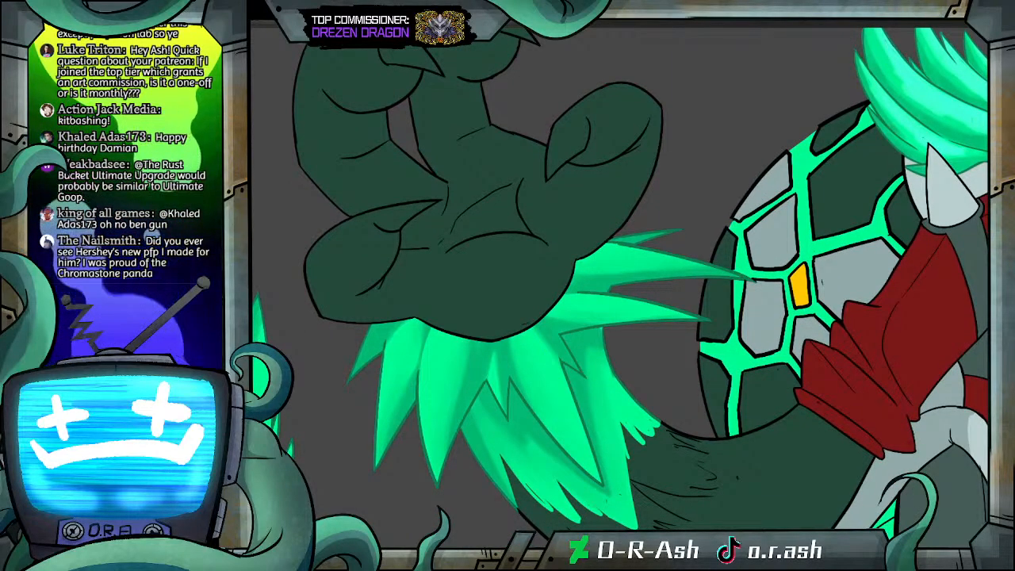
pyautogui.moveTo(454, 389)
pyautogui.mouseDown()
pyautogui.moveTo(441, 327)
pyautogui.moveTo(434, 419)
pyautogui.moveTo(427, 373)
pyautogui.moveTo(437, 484)
pyautogui.moveTo(436, 373)
pyautogui.moveTo(436, 423)
pyautogui.mouseUp()
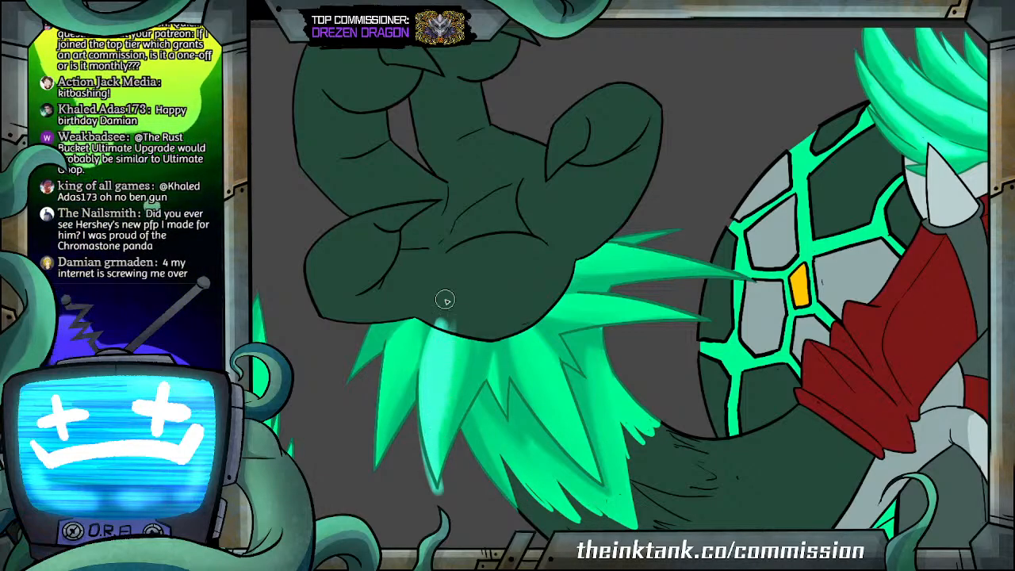
pyautogui.moveTo(398, 343); pyautogui.dragTo(380, 426)
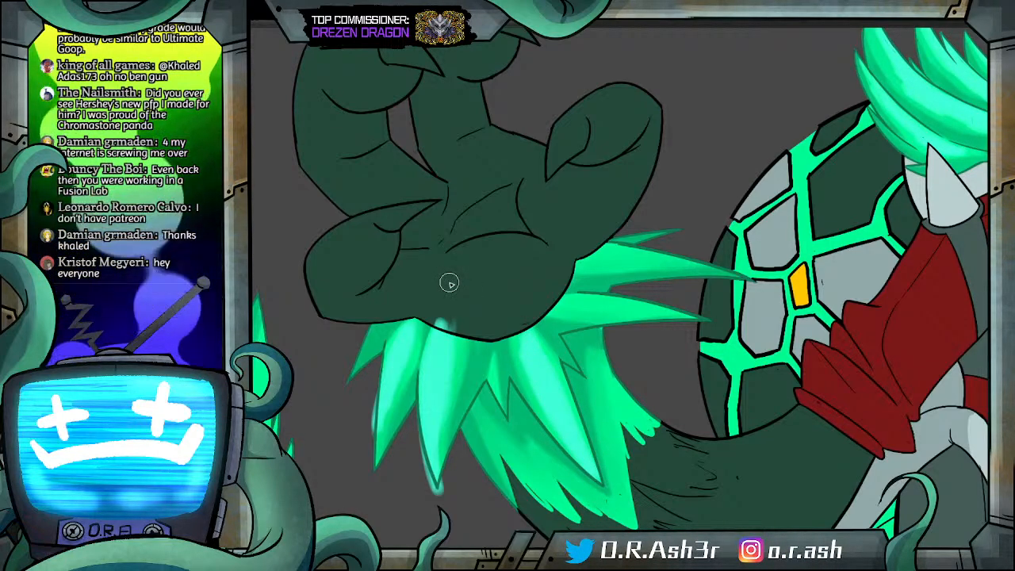
# Step: Paint pale mint highlights along the two long fur spikes that point from the raised hand's wrist toward the shell
pyautogui.moveTo(590, 248); pyautogui.dragTo(655, 253)
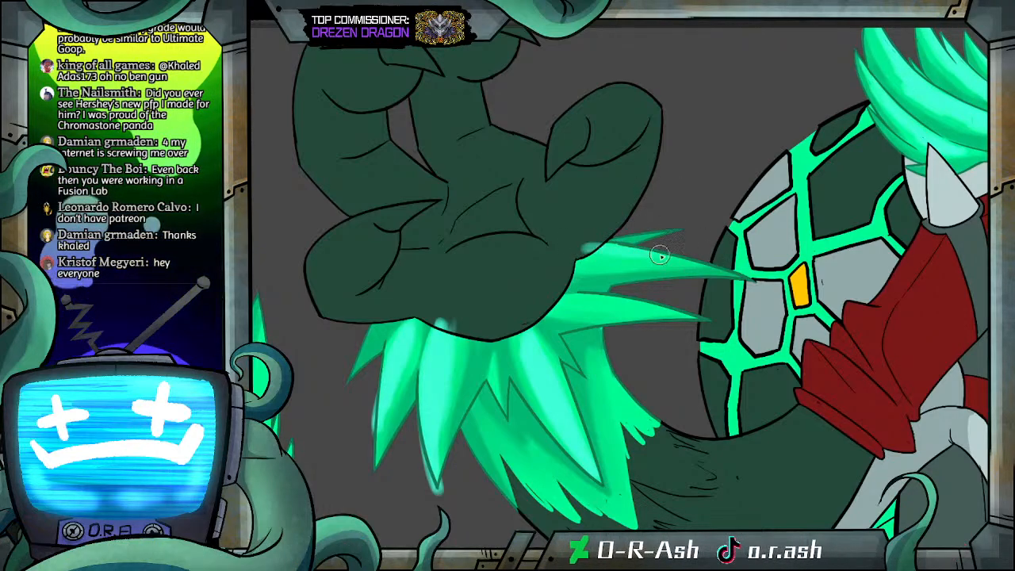
pyautogui.moveTo(574, 257); pyautogui.dragTo(667, 256)
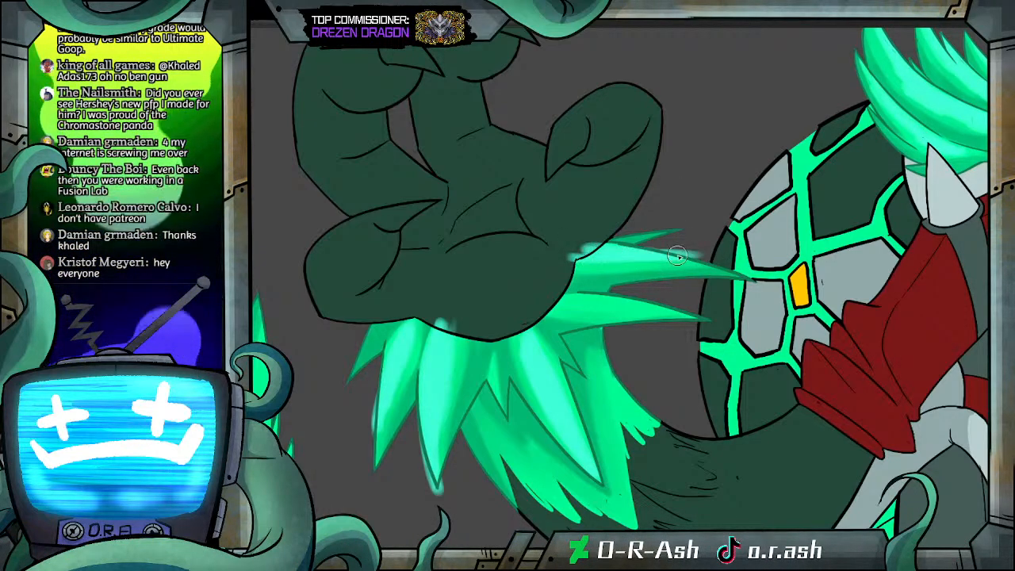
pyautogui.moveTo(562, 309); pyautogui.dragTo(641, 308)
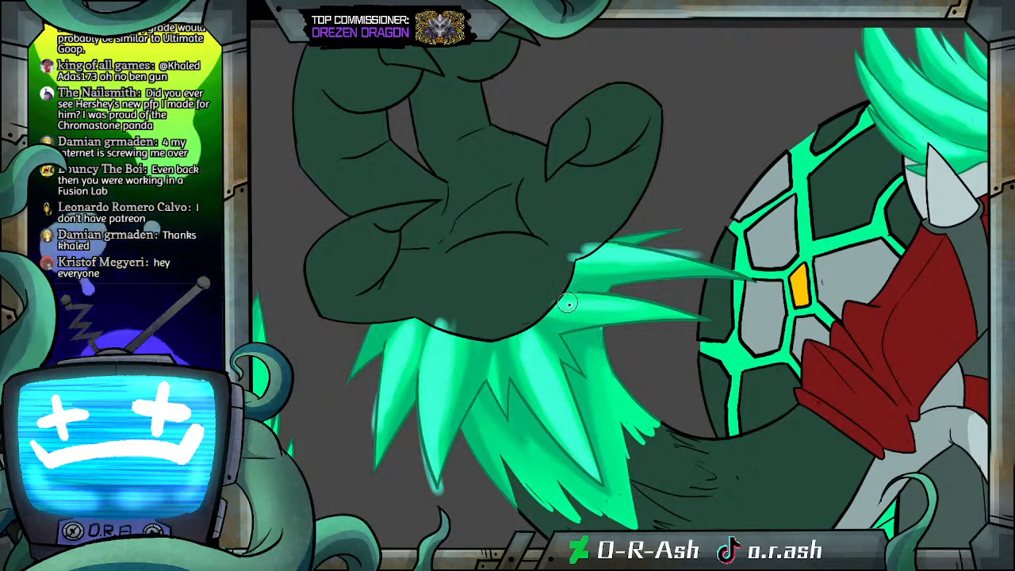
pyautogui.moveTo(560, 309); pyautogui.dragTo(646, 308)
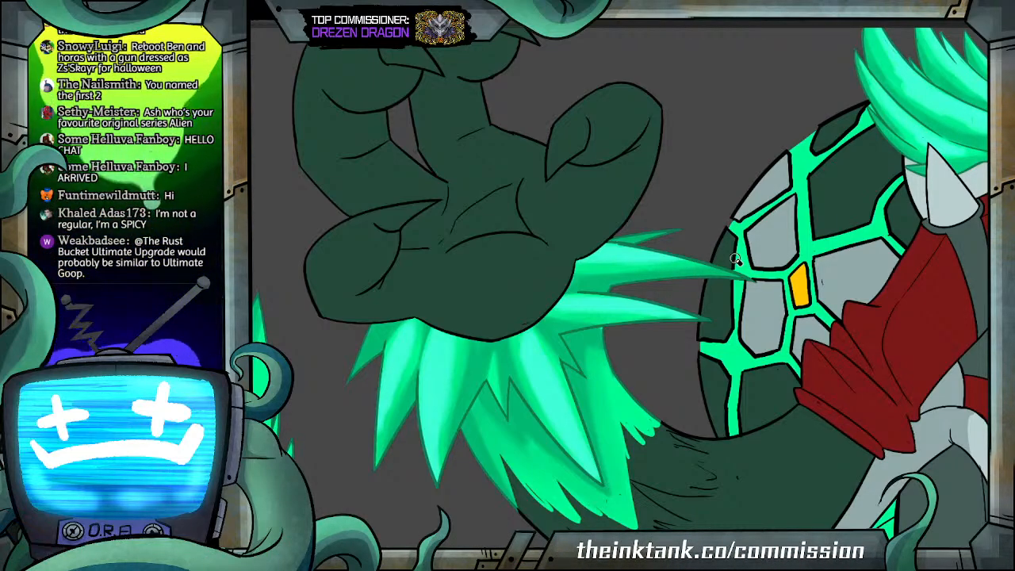
# Step: Paint pale mint highlights down the inner forearm fur strands below the raised hand, along the edge facing the shell
pyautogui.scroll(-5, 736, 260)
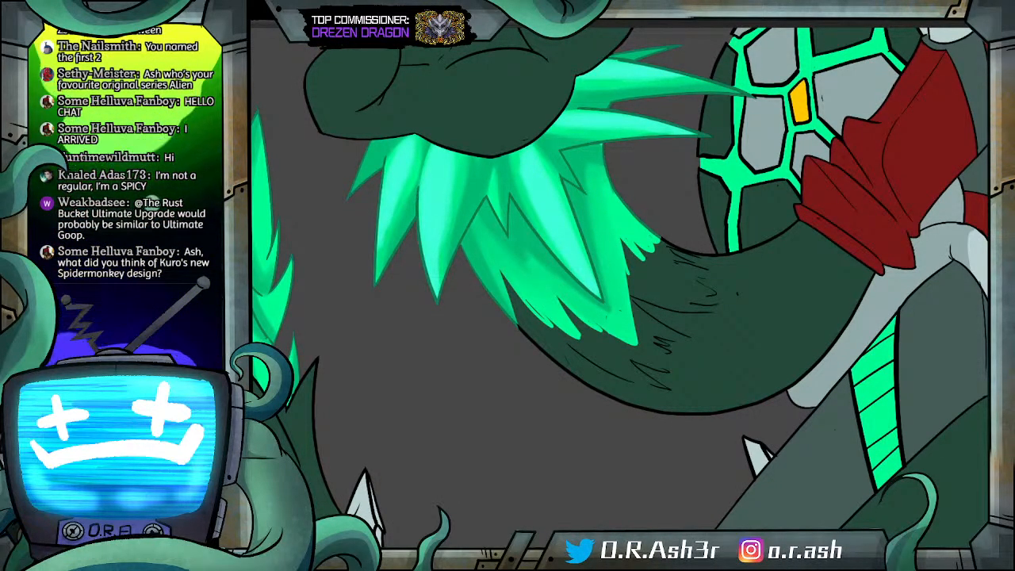
pyautogui.click(627, 150)
pyautogui.press('b')
pyautogui.moveTo(607, 188)
pyautogui.mouseDown()
pyautogui.moveTo(648, 248)
pyautogui.moveTo(667, 254)
pyautogui.moveTo(626, 220)
pyautogui.mouseUp()
pyautogui.moveTo(600, 181)
pyautogui.mouseDown()
pyautogui.moveTo(611, 260)
pyautogui.moveTo(649, 347)
pyautogui.mouseUp()
pyautogui.moveTo(602, 206); pyautogui.dragTo(641, 304)
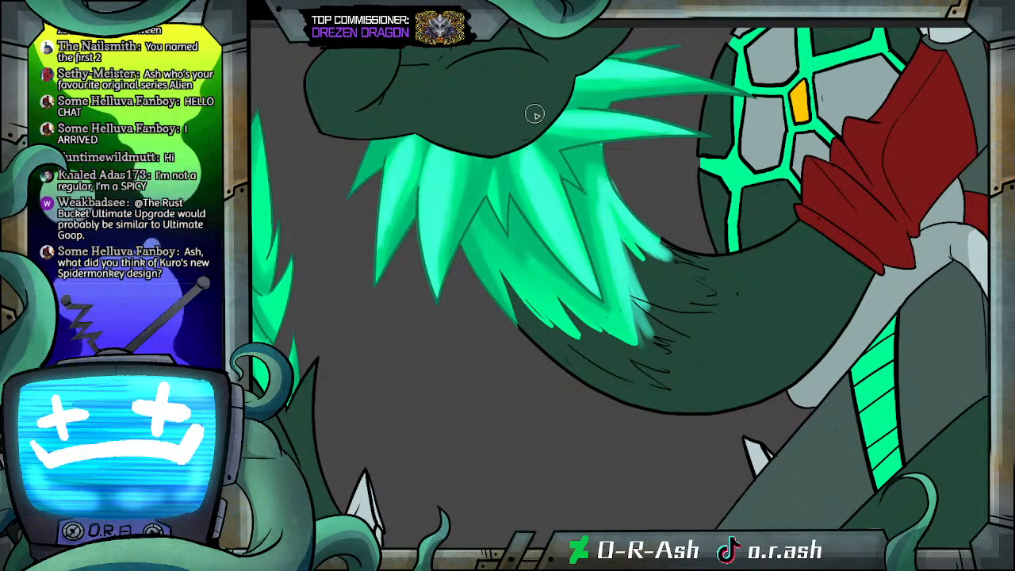
# Step: Paint pale mint highlights along the lower forearm fur strands and touch up the strand tips next to the dark arm
pyautogui.moveTo(481, 227); pyautogui.dragTo(570, 342)
pyautogui.moveTo(518, 273)
pyautogui.mouseDown()
pyautogui.moveTo(584, 343)
pyautogui.moveTo(476, 228)
pyautogui.mouseUp()
pyautogui.moveTo(476, 229); pyautogui.dragTo(574, 324)
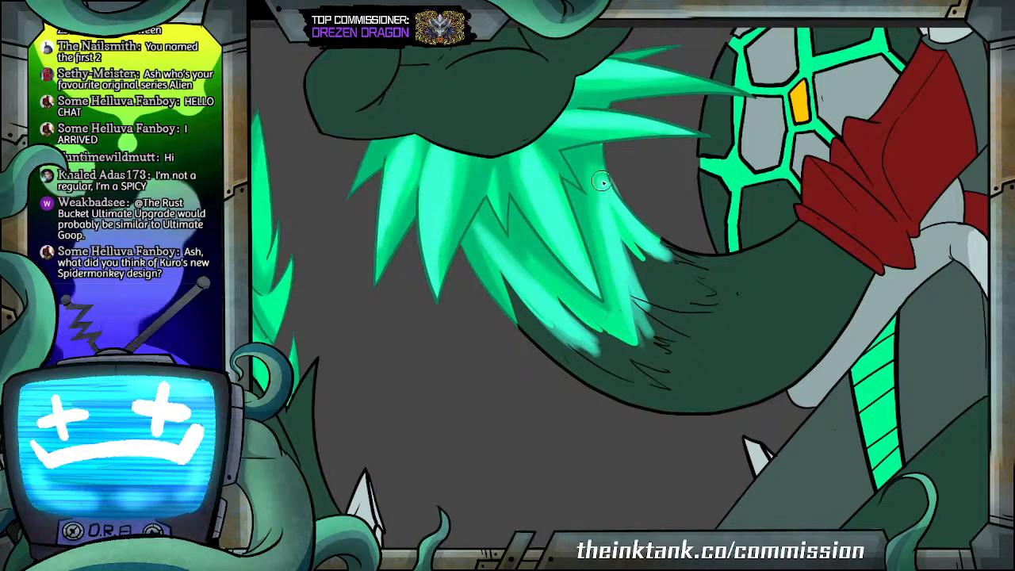
pyautogui.moveTo(640, 226); pyautogui.dragTo(662, 243)
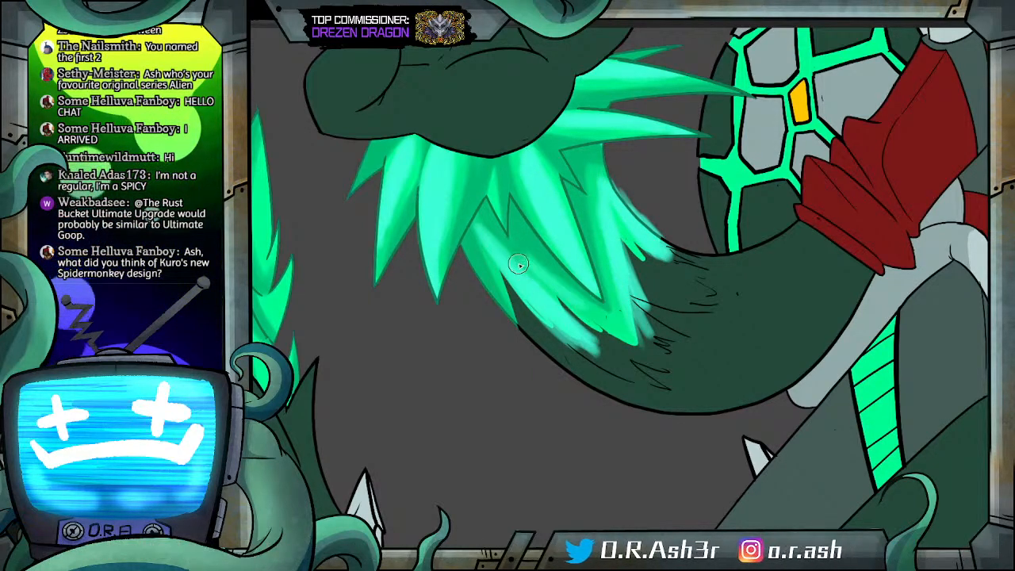
pyautogui.moveTo(547, 254); pyautogui.dragTo(609, 330)
pyautogui.moveTo(547, 288); pyautogui.dragTo(624, 335)
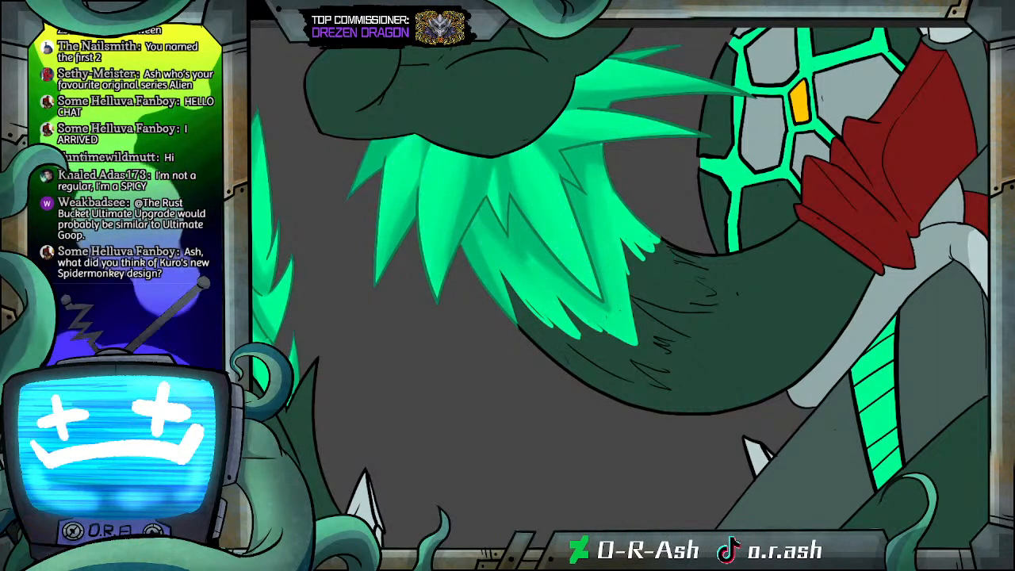
# Step: Select the dark green forearm, delete the highlight paint spilling onto it, and clear the selection
pyautogui.click(692, 330)
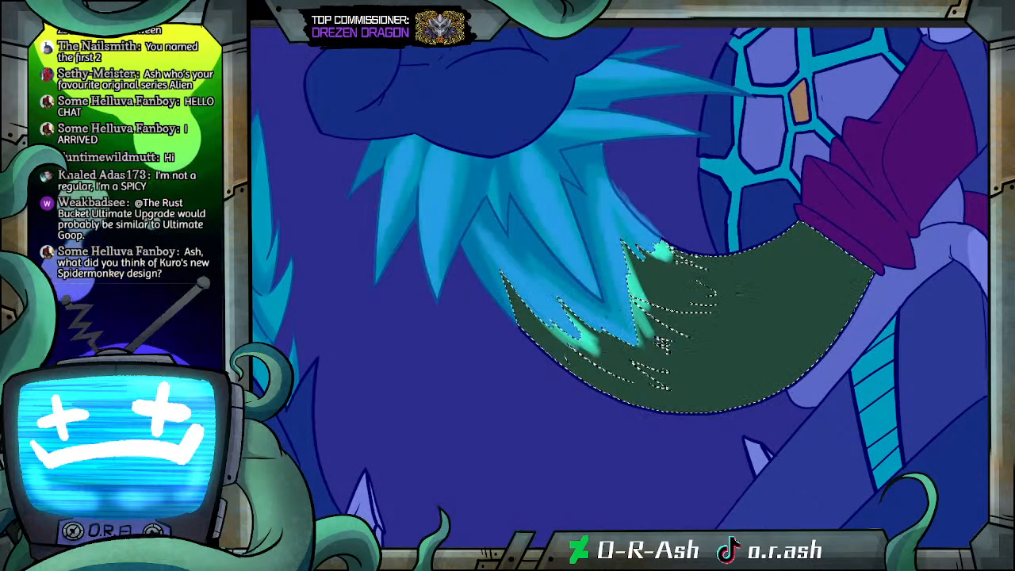
pyautogui.press('Delete')
pyautogui.hotkey('ctrl', 'd')
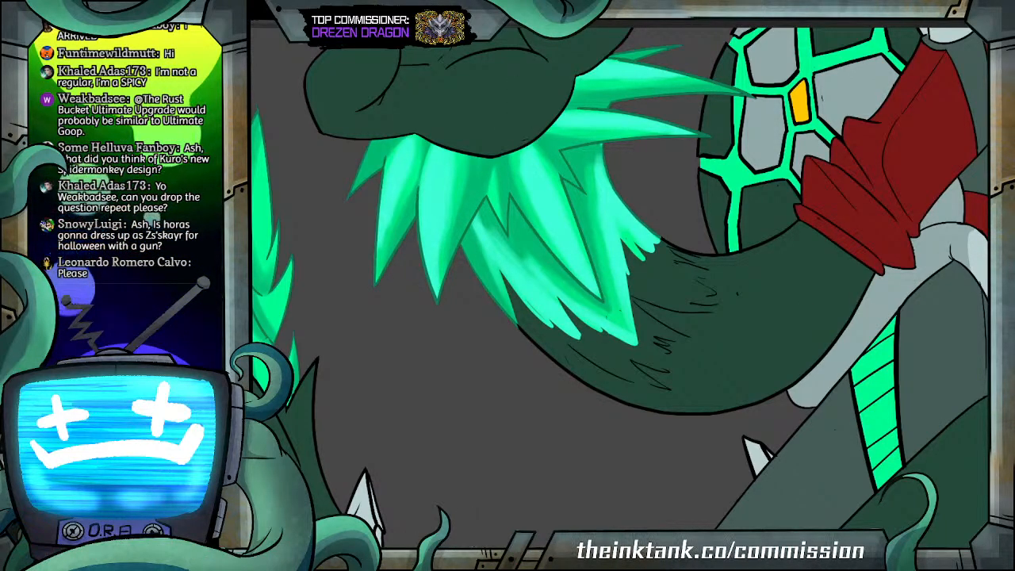
# Step: Paint pale mint highlights on the tall fur tuft beside the raised hand, along its main strand and the small spike below
pyautogui.hscroll(-2, 435, 505)
pyautogui.moveTo(330, 155); pyautogui.dragTo(324, 256)
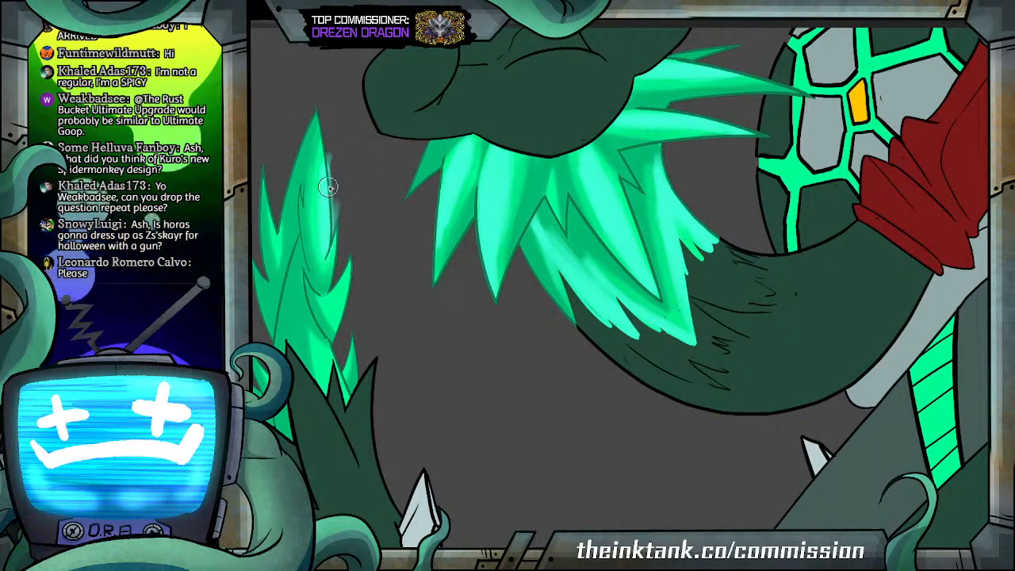
pyautogui.moveTo(336, 295)
pyautogui.mouseDown()
pyautogui.moveTo(352, 267)
pyautogui.moveTo(340, 319)
pyautogui.mouseUp()
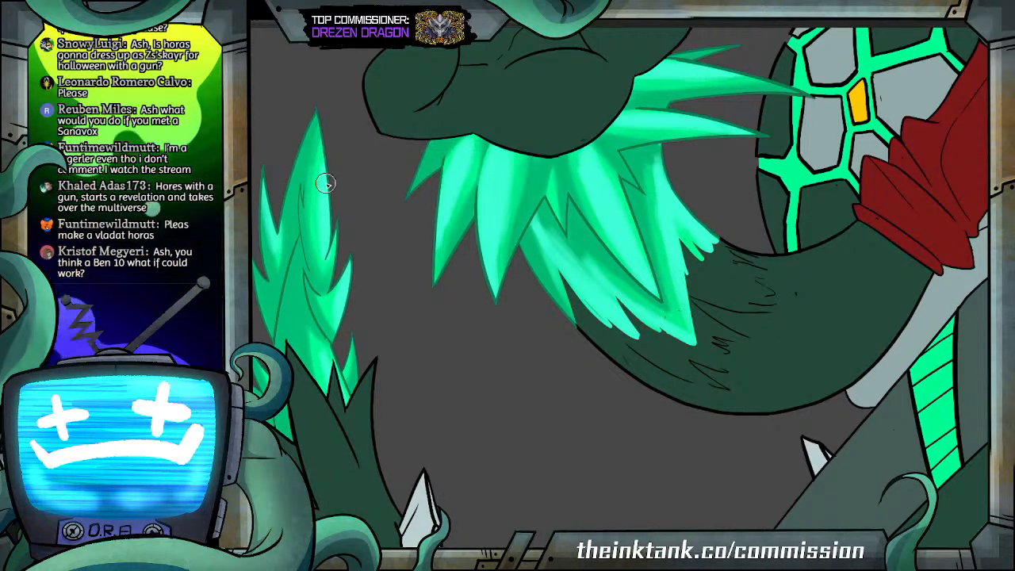
# Step: Select the shell's bright green seams, brush pale mint highlights over them around the orange gem, and clear the selection
pyautogui.scroll(-6, 565, 298)
pyautogui.scroll(5, 652, 230)
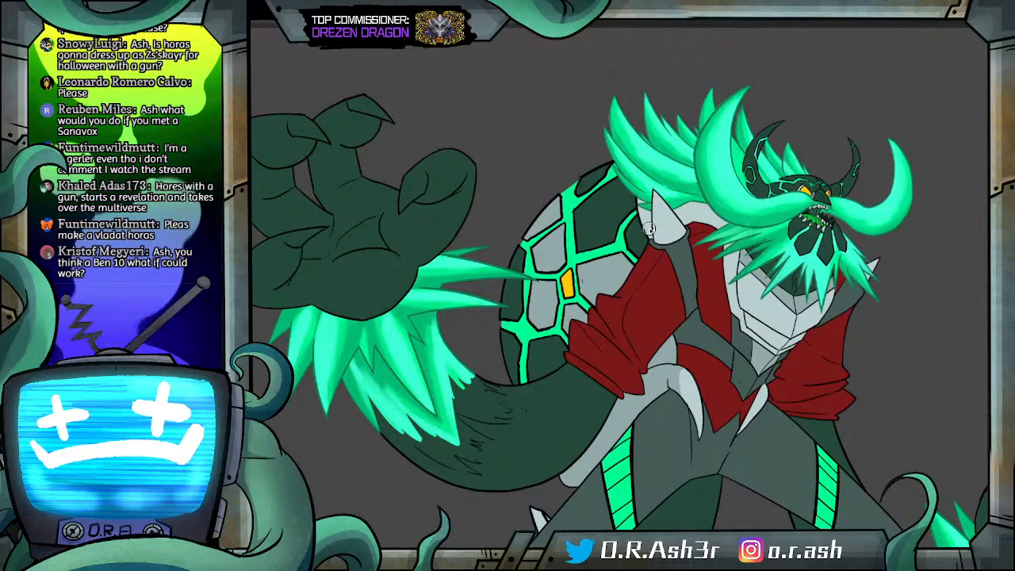
pyautogui.click(572, 258)
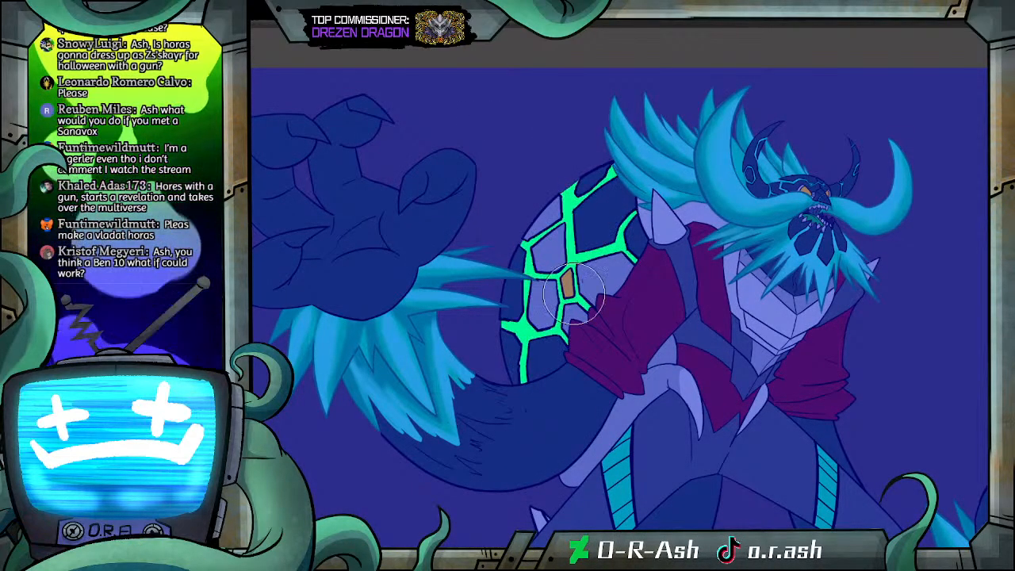
pyautogui.press('b')
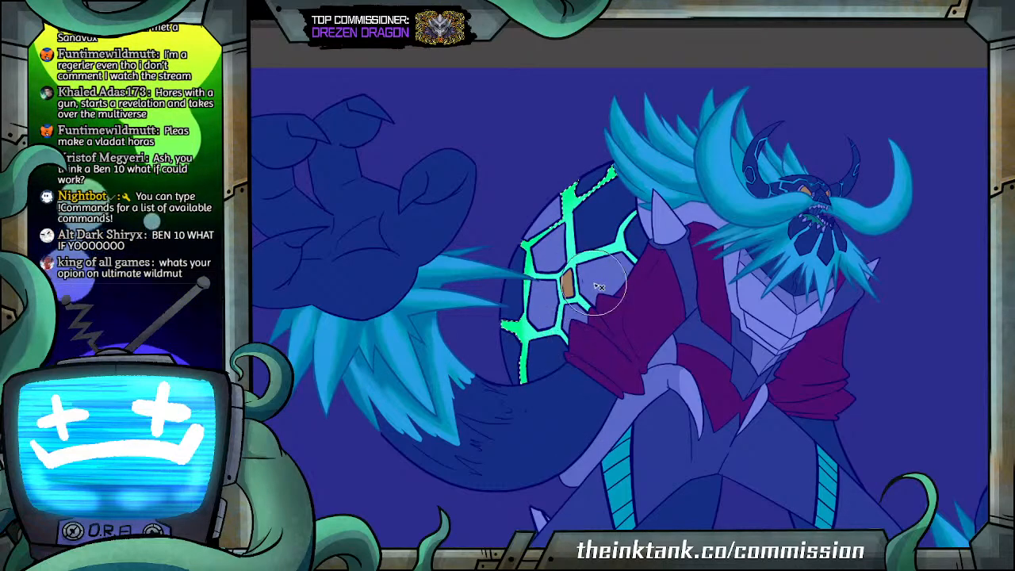
pyautogui.click(603, 14)
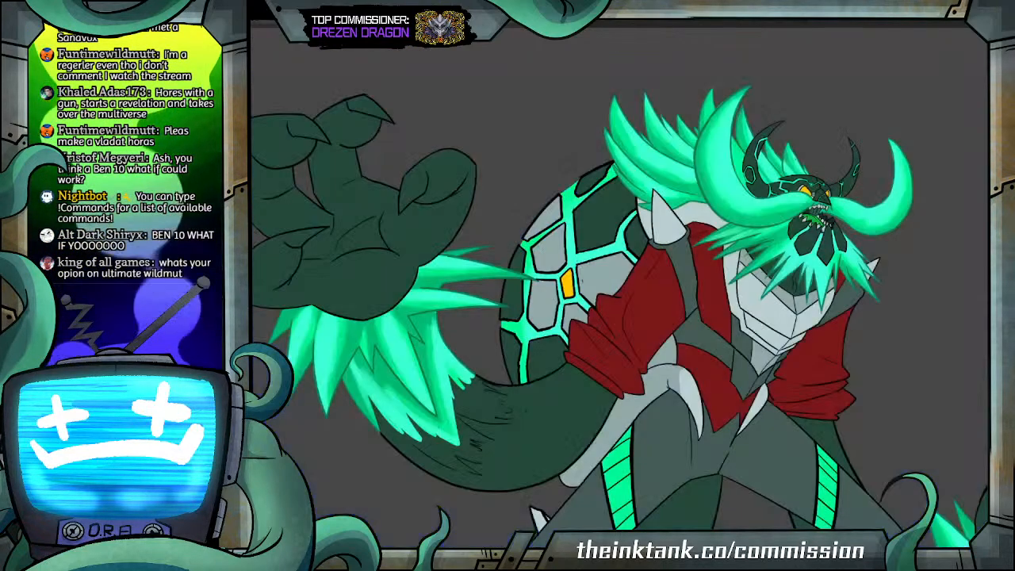
# Step: Select all the green segments of the upper thigh band on the leg nearest the raised arm
pyautogui.scroll(-5, 619, 286)
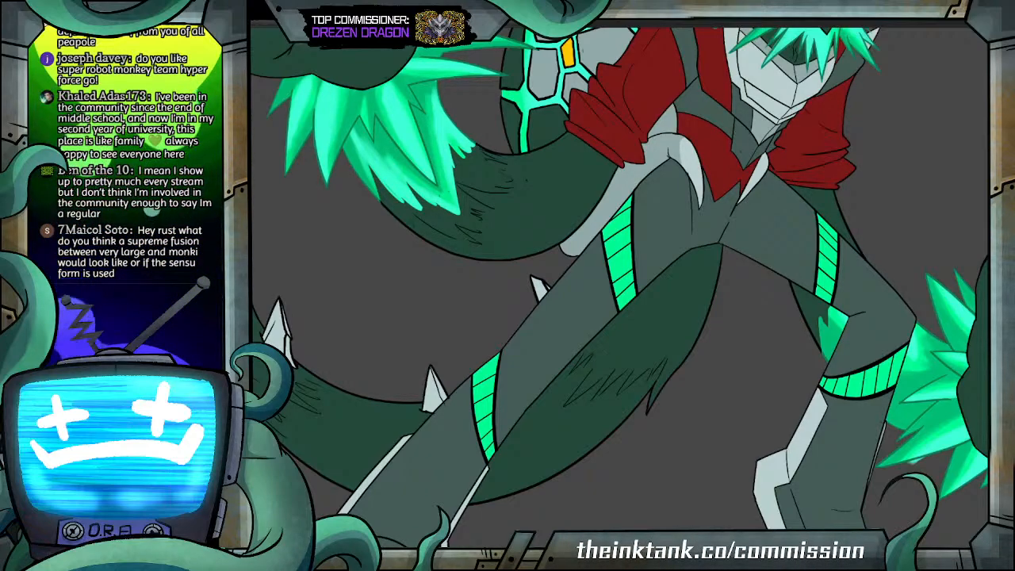
pyautogui.click(678, 410)
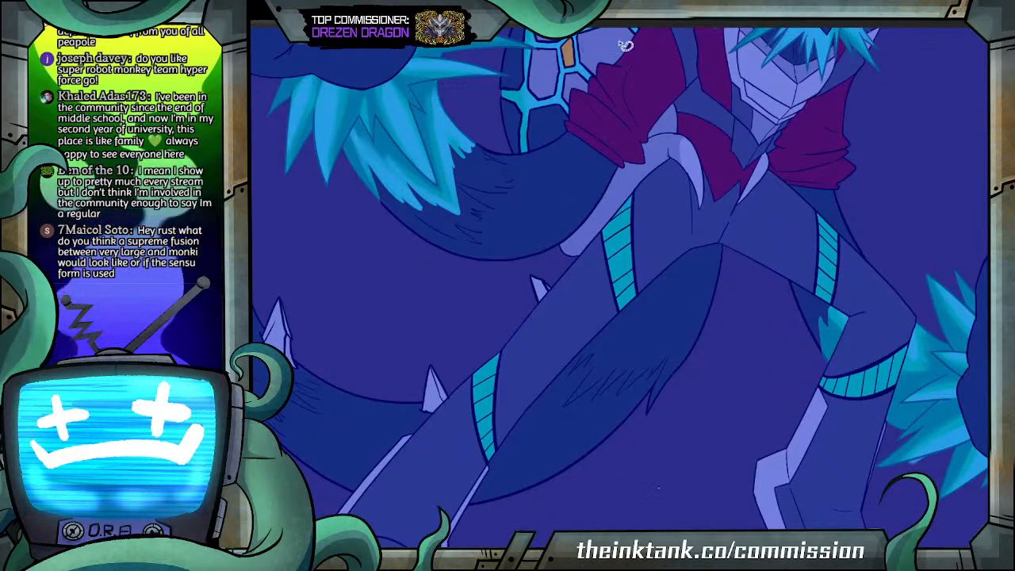
pyautogui.hotkey('ctrl', 'z')
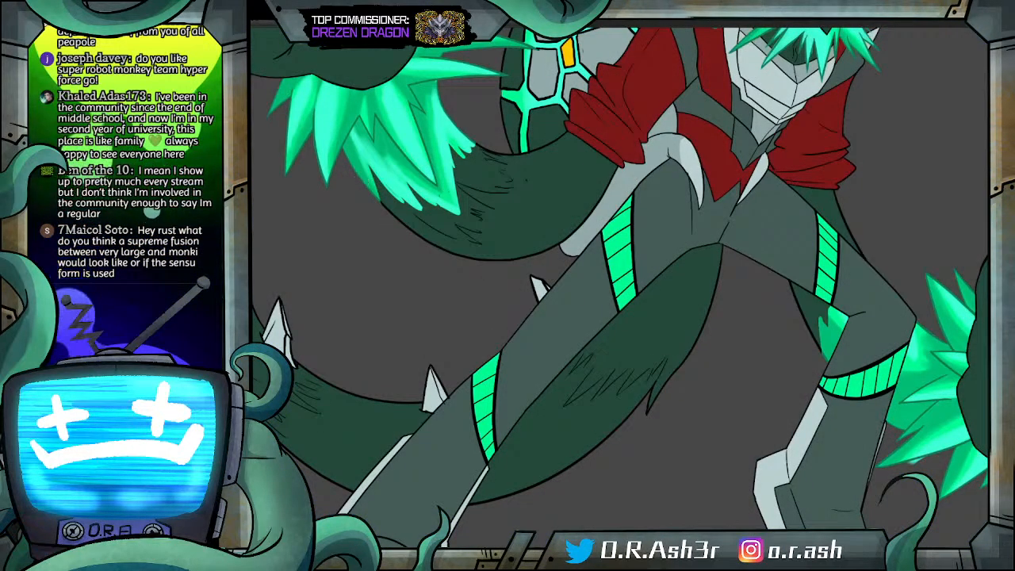
pyautogui.click(619, 225)
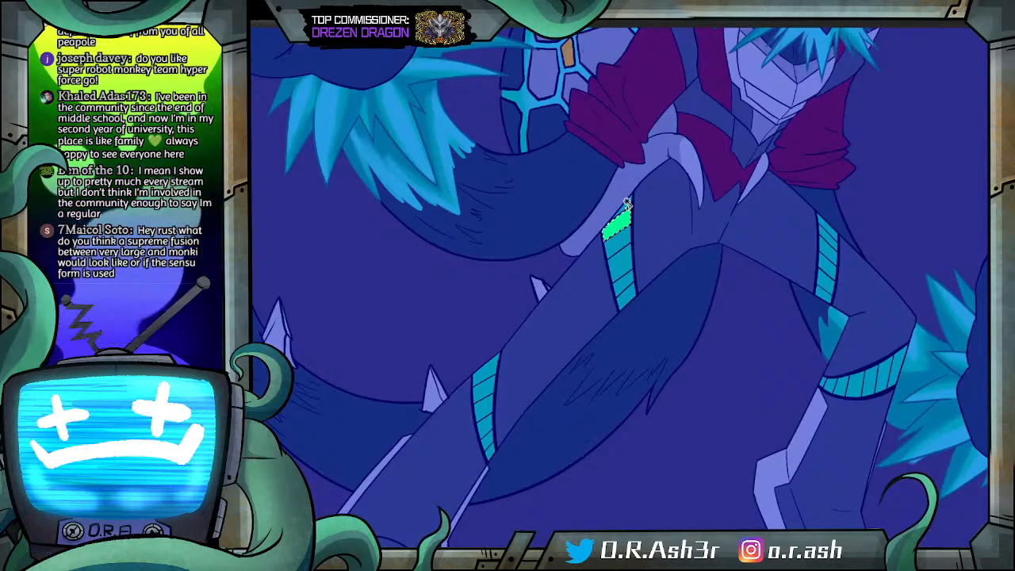
pyautogui.keyDown('shift'); pyautogui.click(627, 208); pyautogui.keyUp('shift')
pyautogui.keyDown('shift'); pyautogui.click(622, 241); pyautogui.keyUp('shift')
pyautogui.keyDown('shift'); pyautogui.click(623, 265); pyautogui.keyUp('shift')
pyautogui.keyDown('shift'); pyautogui.click(624, 282); pyautogui.keyUp('shift')
pyautogui.keyDown('shift'); pyautogui.click(626, 299); pyautogui.keyUp('shift')
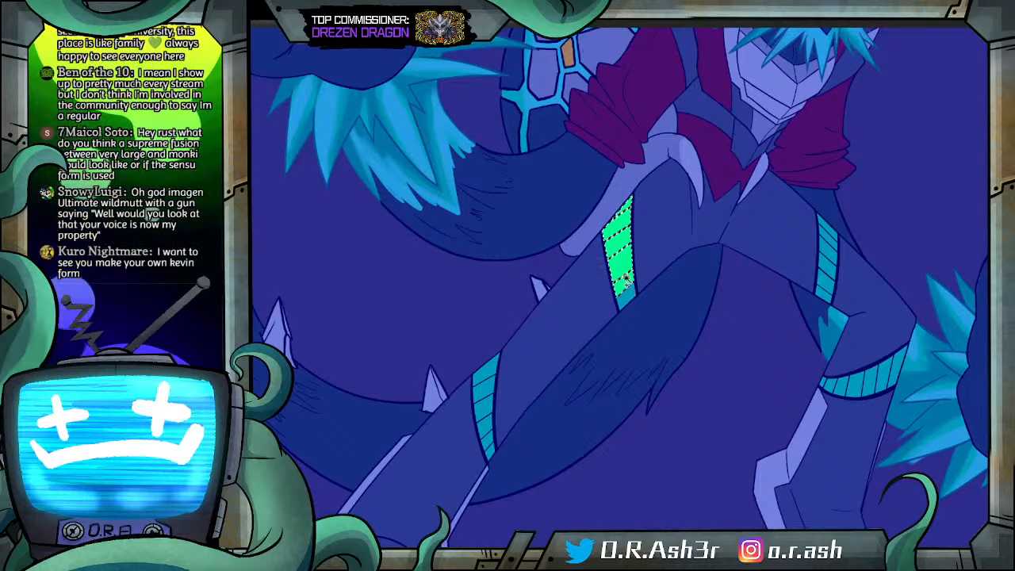
# Step: Add all the green segments of the same leg's lower band to the selection
pyautogui.keyDown('shift'); pyautogui.click(487, 371); pyautogui.keyUp('shift')
pyautogui.keyDown('shift'); pyautogui.click(486, 392); pyautogui.keyUp('shift')
pyautogui.keyDown('shift'); pyautogui.click(484, 407); pyautogui.keyUp('shift')
pyautogui.keyDown('shift'); pyautogui.click(486, 423); pyautogui.keyUp('shift')
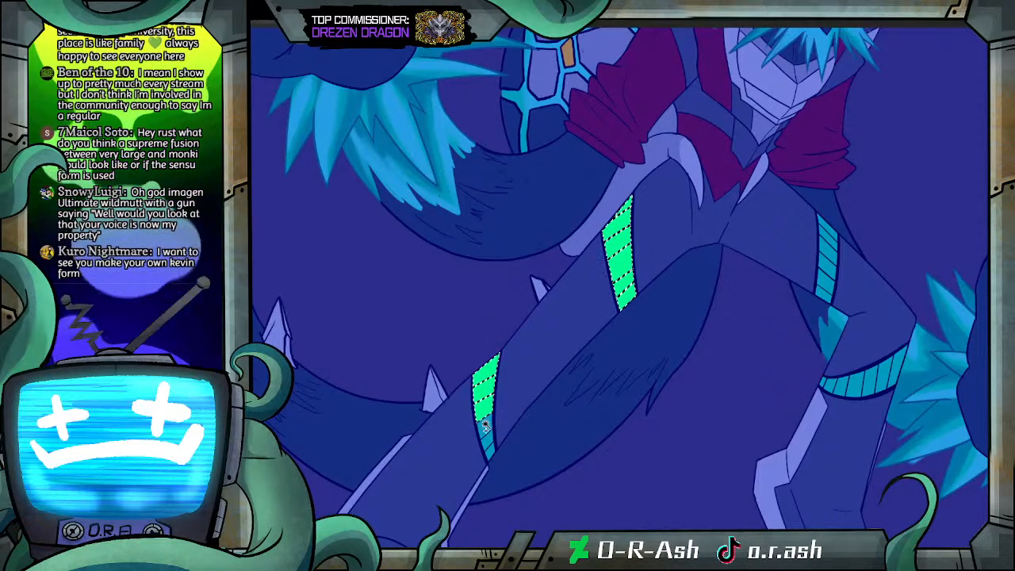
pyautogui.keyDown('shift'); pyautogui.click(488, 437); pyautogui.keyUp('shift')
pyautogui.keyDown('shift'); pyautogui.click(492, 450); pyautogui.keyUp('shift')
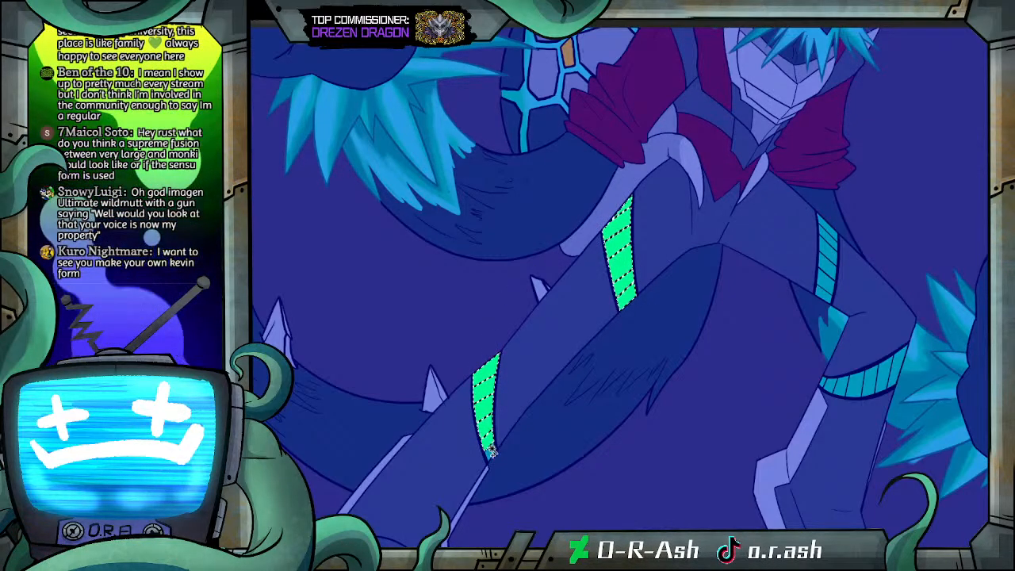
# Step: Add the green segments of the other leg's thigh band and the band below its knee to the selection
pyautogui.keyDown('shift'); pyautogui.click(826, 262); pyautogui.keyUp('shift')
pyautogui.keyDown('shift'); pyautogui.click(828, 249); pyautogui.keyUp('shift')
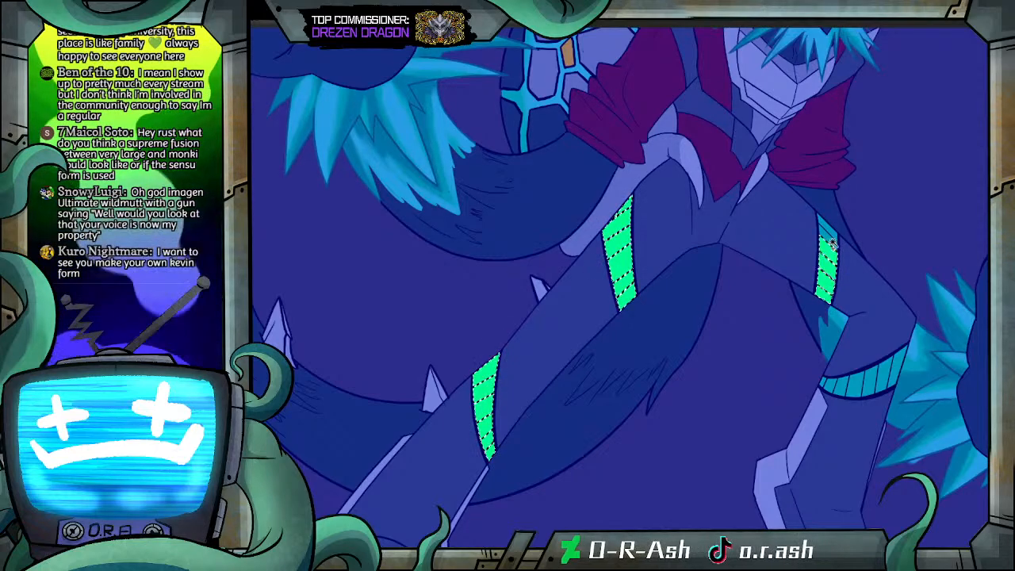
pyautogui.keyDown('shift'); pyautogui.click(829, 237); pyautogui.keyUp('shift')
pyautogui.keyDown('shift'); pyautogui.click(825, 224); pyautogui.keyUp('shift')
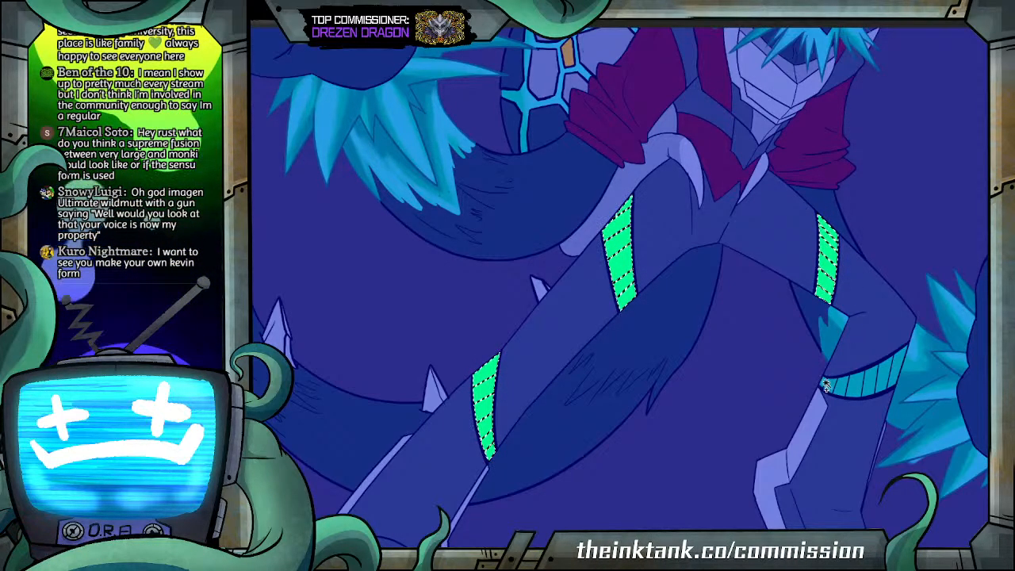
pyautogui.keyDown('shift'); pyautogui.click(852, 388); pyautogui.keyUp('shift')
pyautogui.keyDown('shift'); pyautogui.click(881, 377); pyautogui.keyUp('shift')
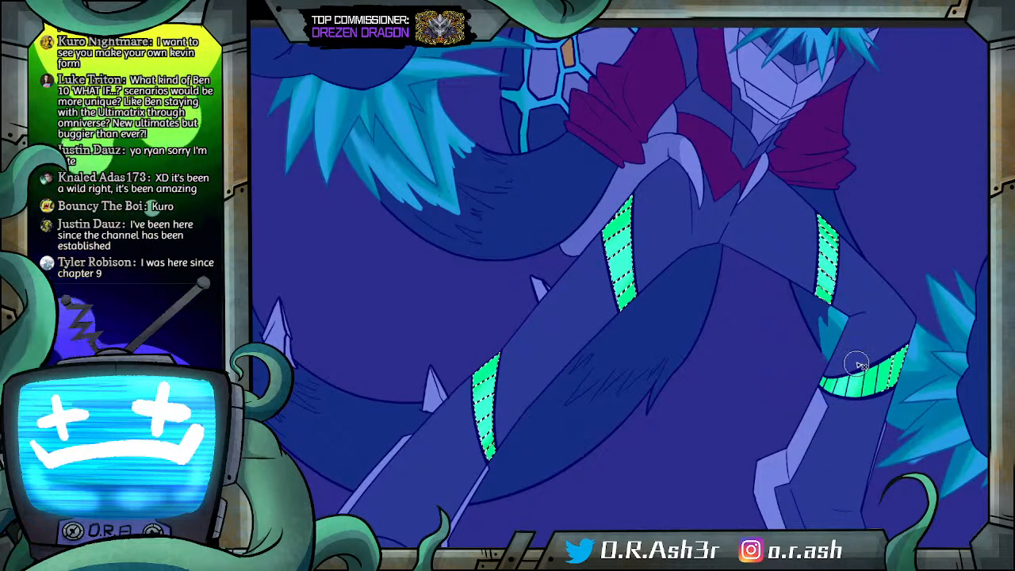
# Step: Clear the selection around the green segments of the leg bands
pyautogui.hotkey('ctrl', 'd')
pyautogui.scroll(-3, 895, 236)
pyautogui.scroll(3, 621, 273)
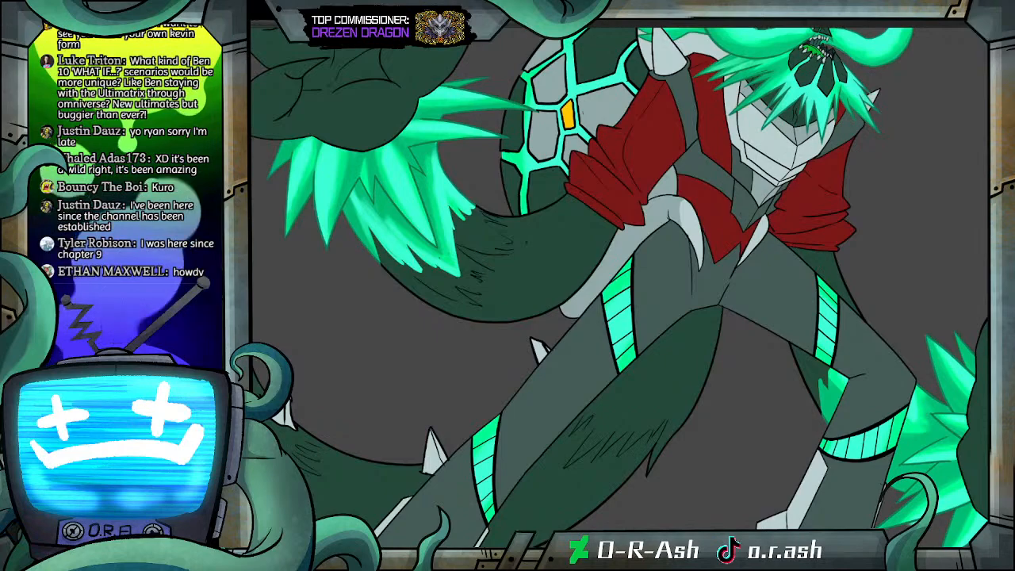
# Step: Try a cyan tint on the green fur, seams and leg bands, and review the colours across the whole figure
pyautogui.hotkey('ctrl', 'y')
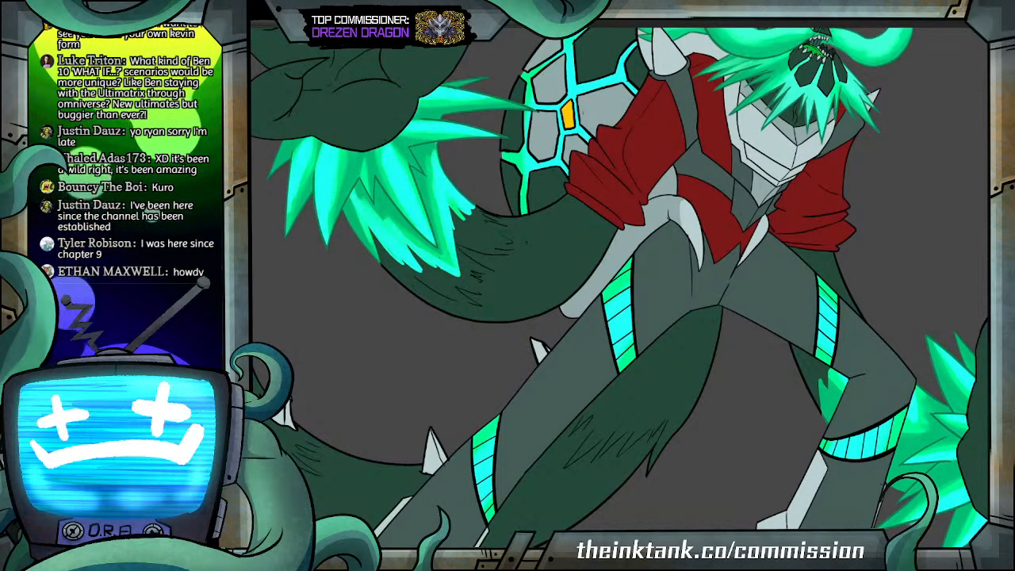
pyautogui.scroll(-3, 725, 204)
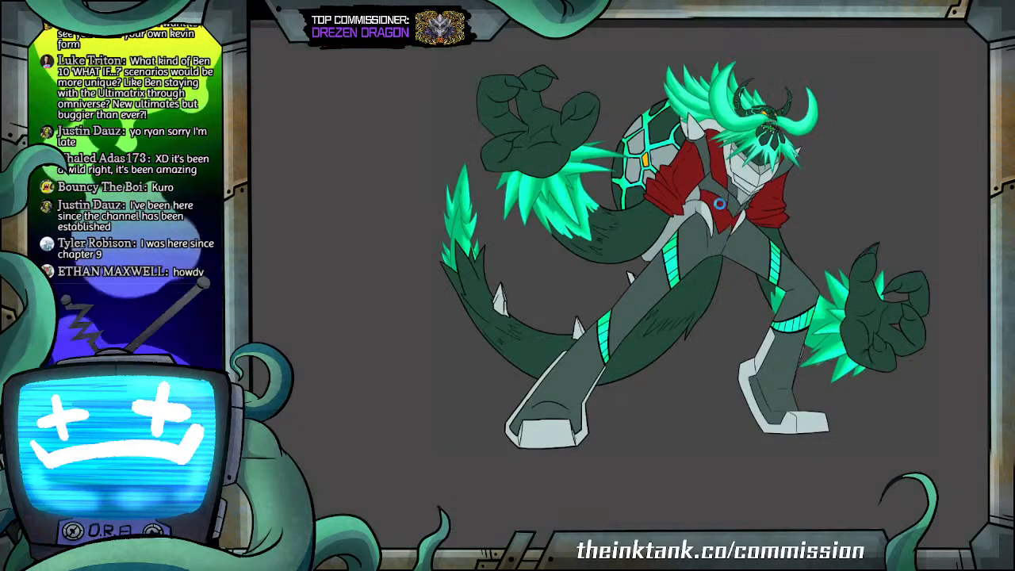
pyautogui.scroll(2, 725, 203)
pyautogui.scroll(3, 725, 204)
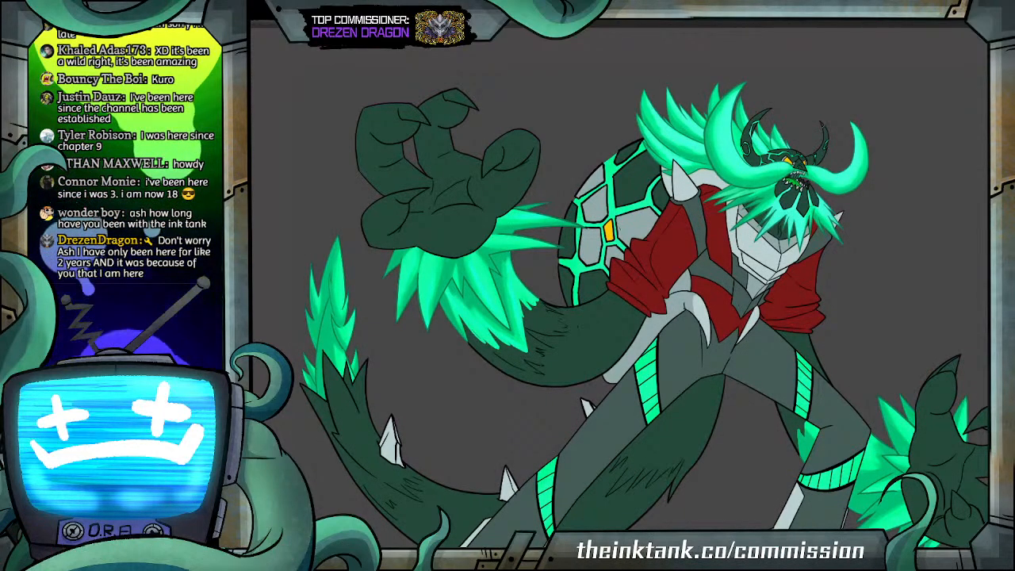
pyautogui.scroll(-1, 619, 285)
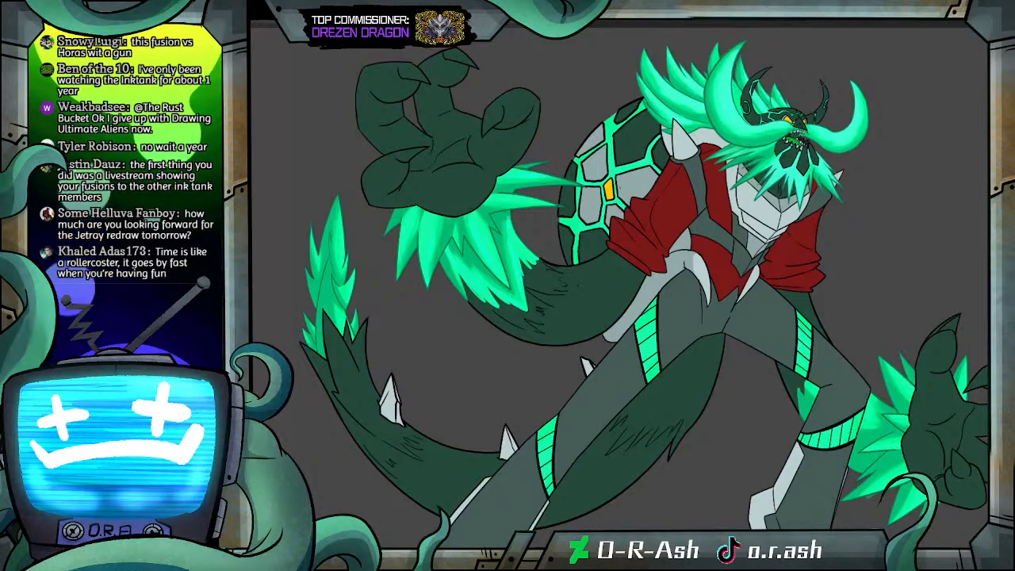
# Step: Try brushing a soft white glow over the shell and the neighbouring red sleeve, undoing each attempt
pyautogui.moveTo(654, 201)
pyautogui.mouseDown()
pyautogui.moveTo(647, 193)
pyautogui.moveTo(692, 175)
pyautogui.moveTo(620, 250)
pyautogui.mouseUp()
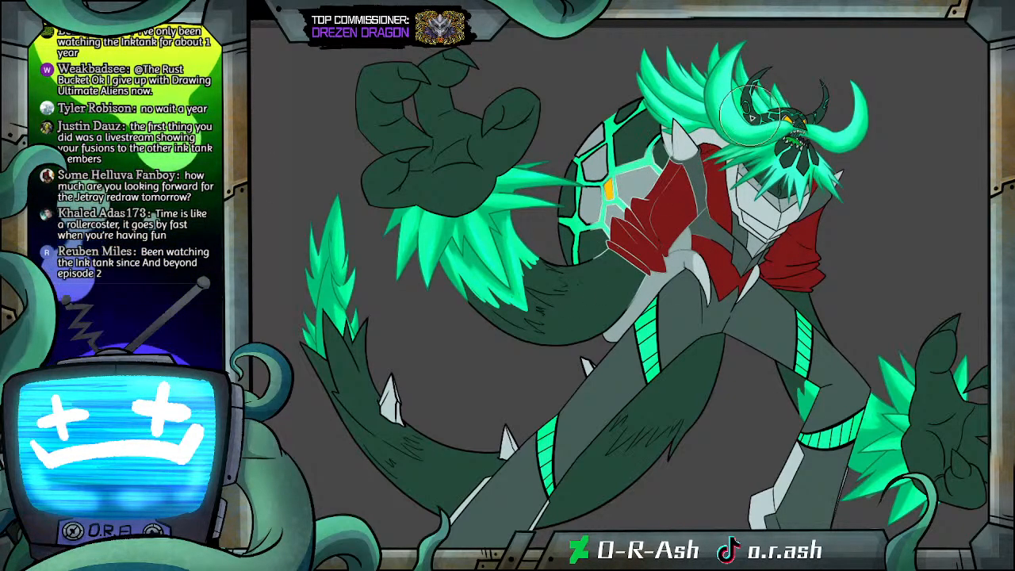
pyautogui.hotkey('ctrl', 'z')
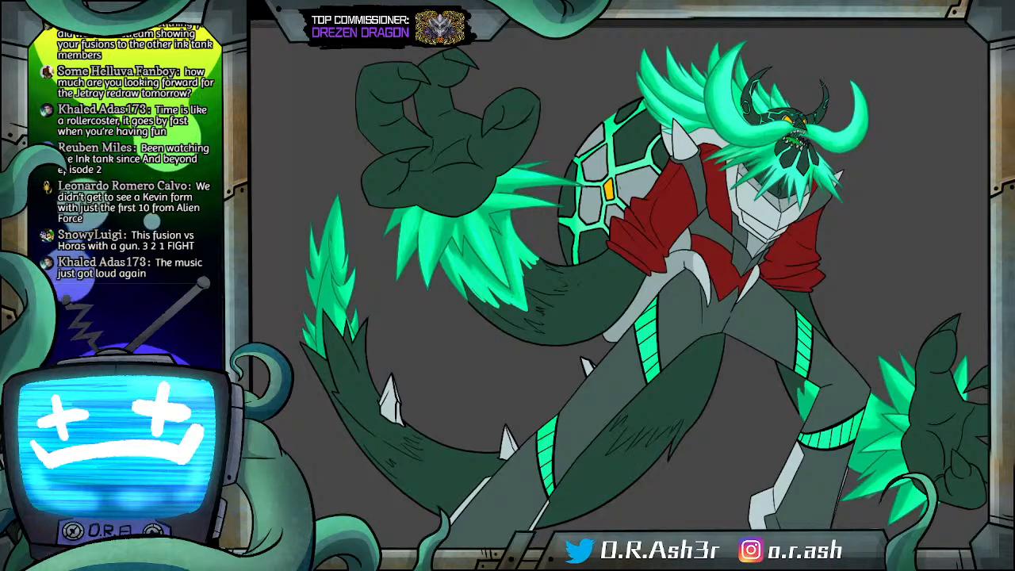
pyautogui.moveTo(643, 193); pyautogui.dragTo(646, 222)
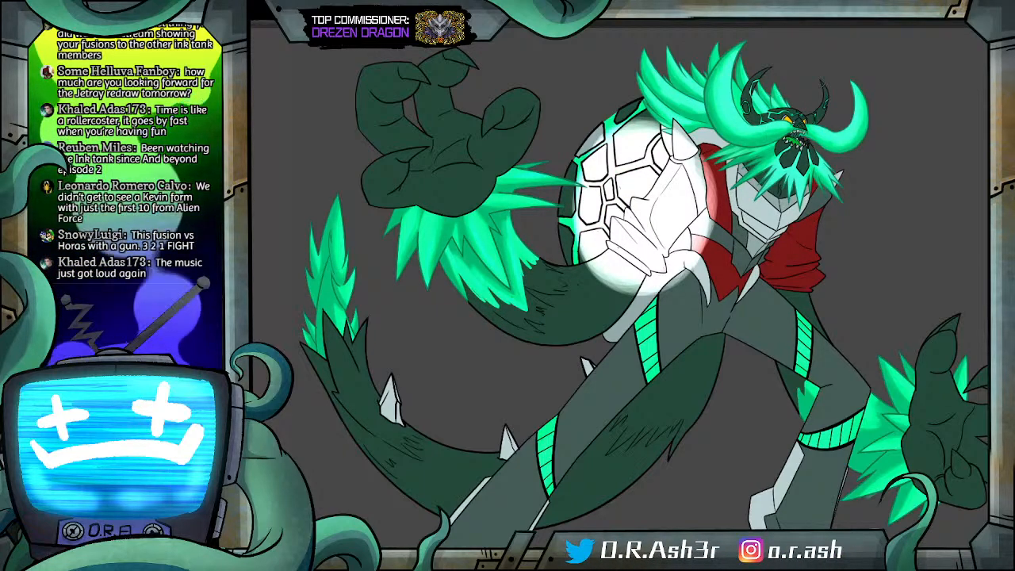
pyautogui.hotkey('ctrl', 'z')
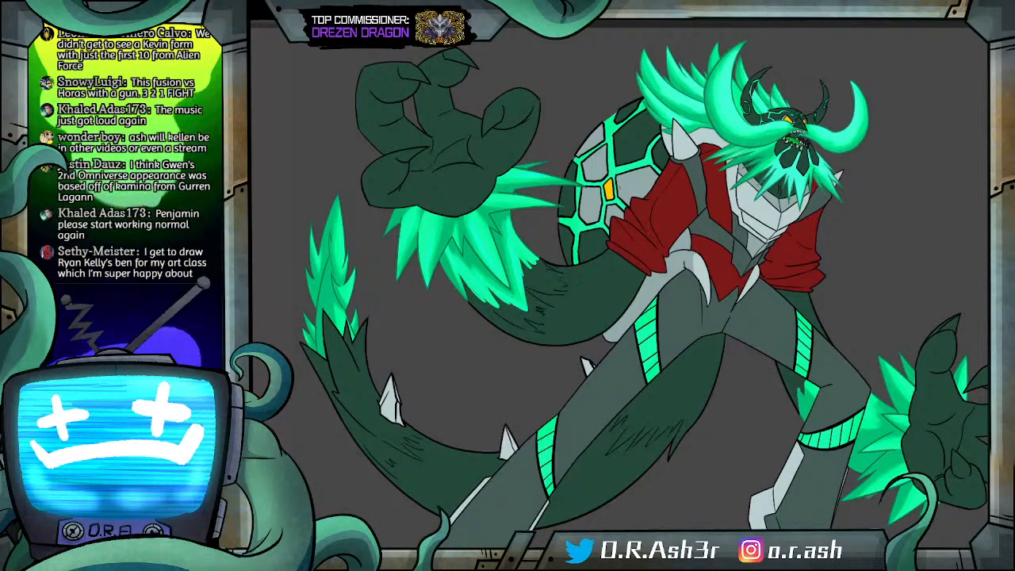
pyautogui.moveTo(652, 172)
pyautogui.mouseDown()
pyautogui.moveTo(623, 232)
pyautogui.moveTo(649, 179)
pyautogui.mouseUp()
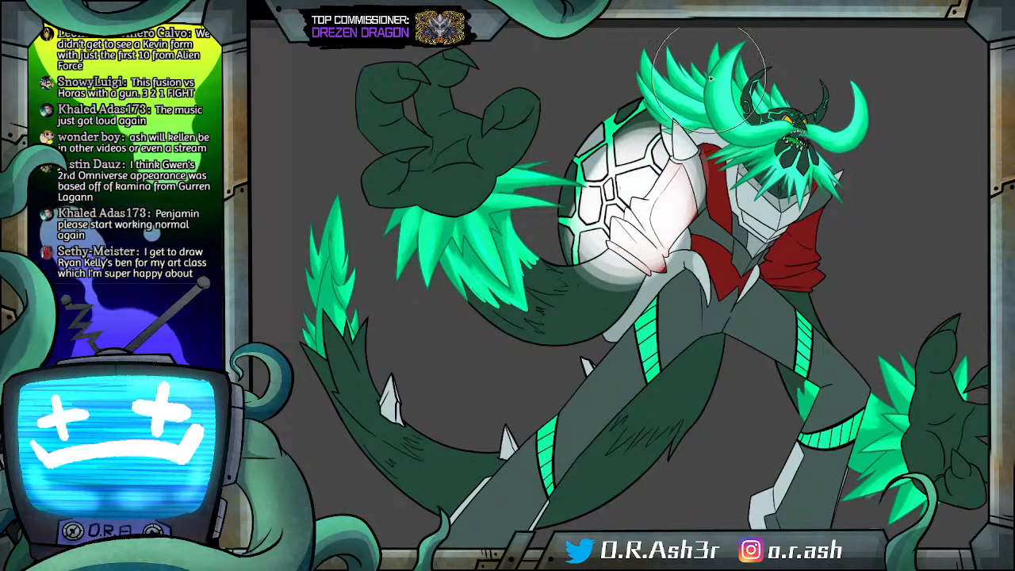
pyautogui.hotkey('ctrl', 'z')
# Step: Brush a softer white glow around the shell's orange gem, compare the artwork with and without it, and undo it
pyautogui.scroll(1, 639, 167)
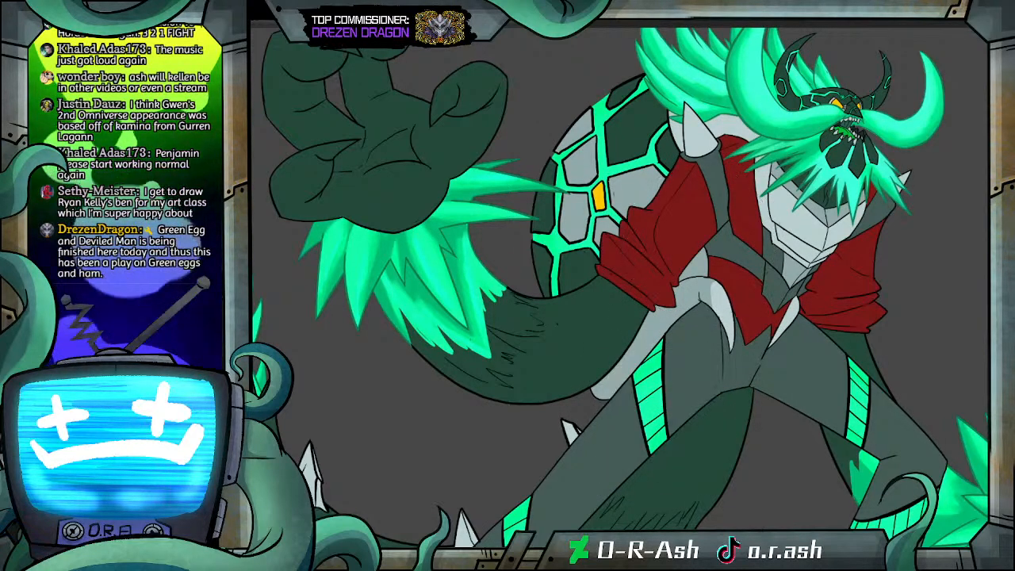
pyautogui.moveTo(641, 208)
pyautogui.mouseDown()
pyautogui.moveTo(644, 226)
pyautogui.moveTo(647, 214)
pyautogui.mouseUp()
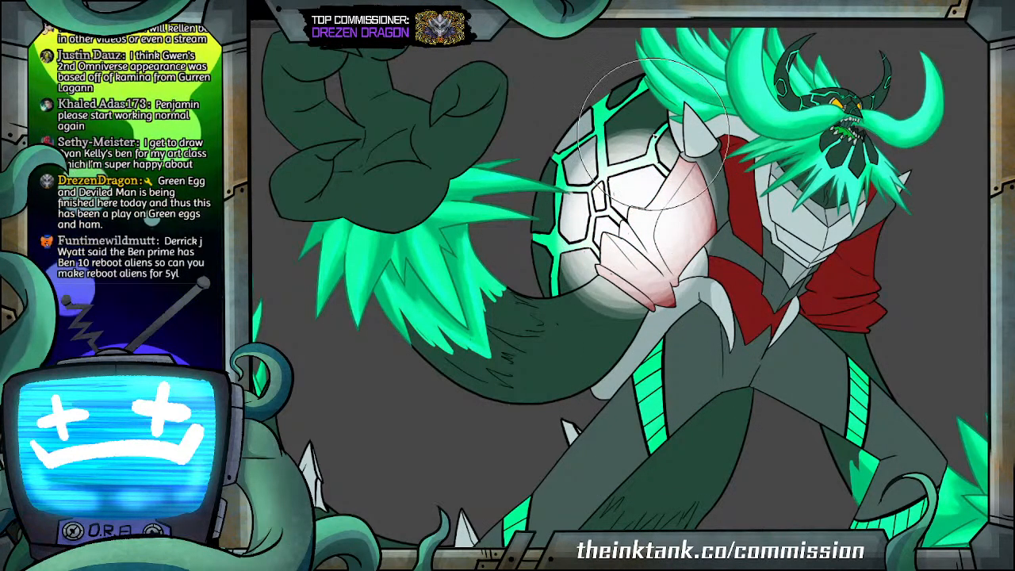
pyautogui.hotkey('ctrl', 'z')
pyautogui.hotkey('ctrl', 'y')
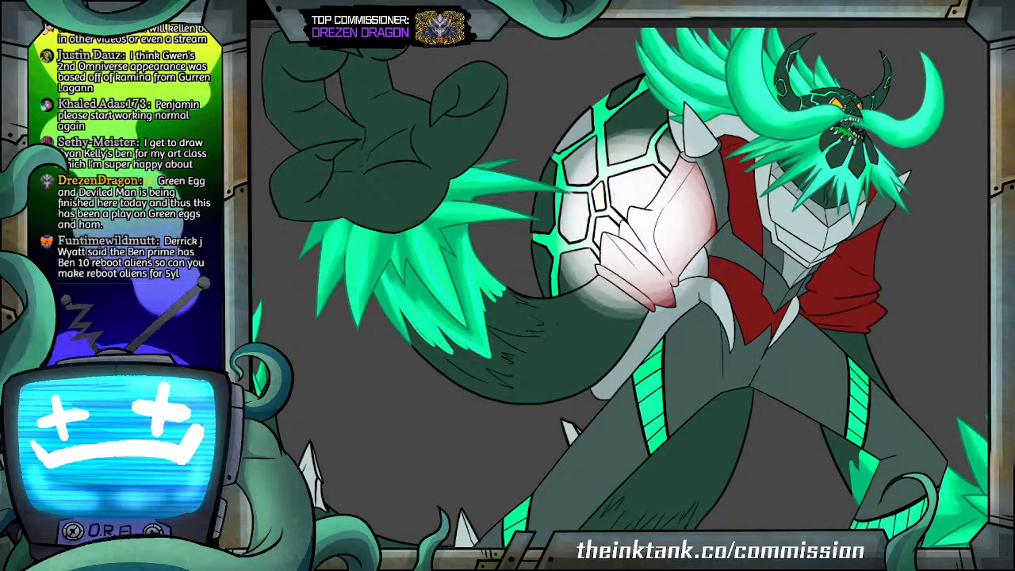
pyautogui.hotkey('ctrl', 'z')
pyautogui.hotkey('ctrl', 'y')
pyautogui.hotkey('ctrl', 'z')
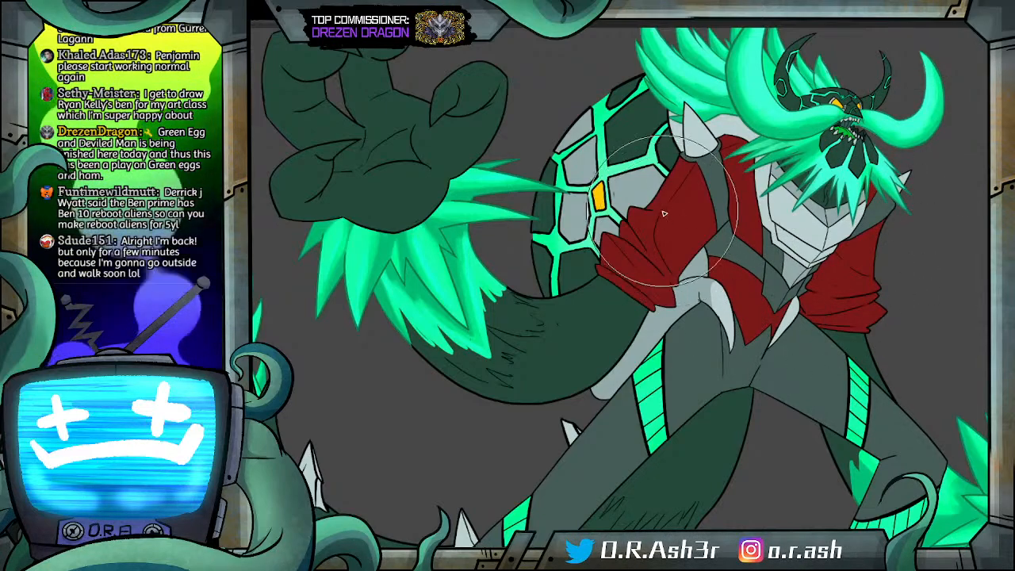
# Step: Try another large soft glow over the shell and red sleeve, compare it with the plain colours, and undo it
pyautogui.scroll(5, 665, 215)
pyautogui.moveTo(657, 196); pyautogui.dragTo(656, 407)
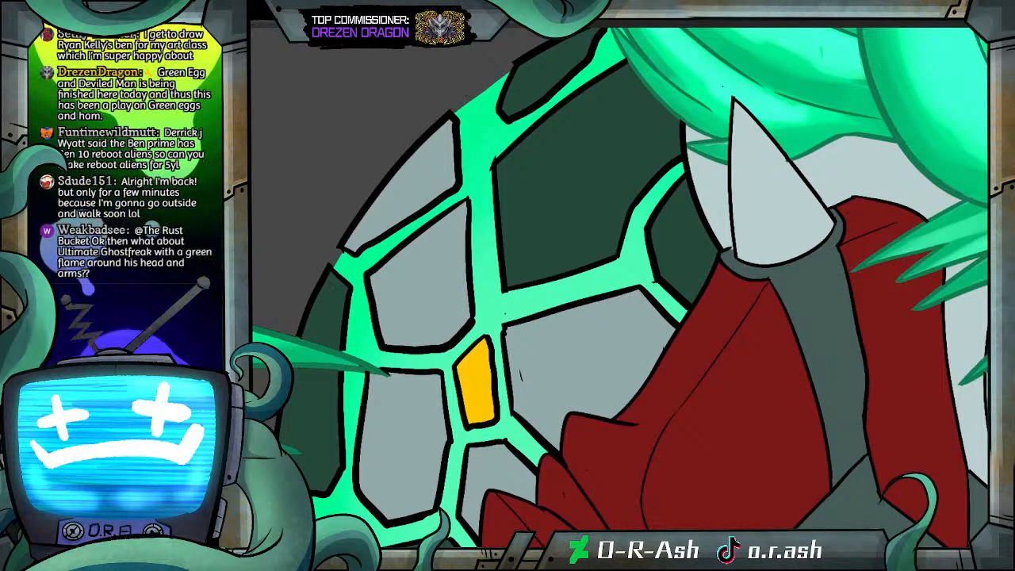
pyautogui.scroll(-3, 638, 167)
pyautogui.moveTo(739, 143)
pyautogui.mouseDown()
pyautogui.moveTo(731, 154)
pyautogui.moveTo(744, 154)
pyautogui.mouseUp()
pyautogui.hotkey('ctrl', 'z')
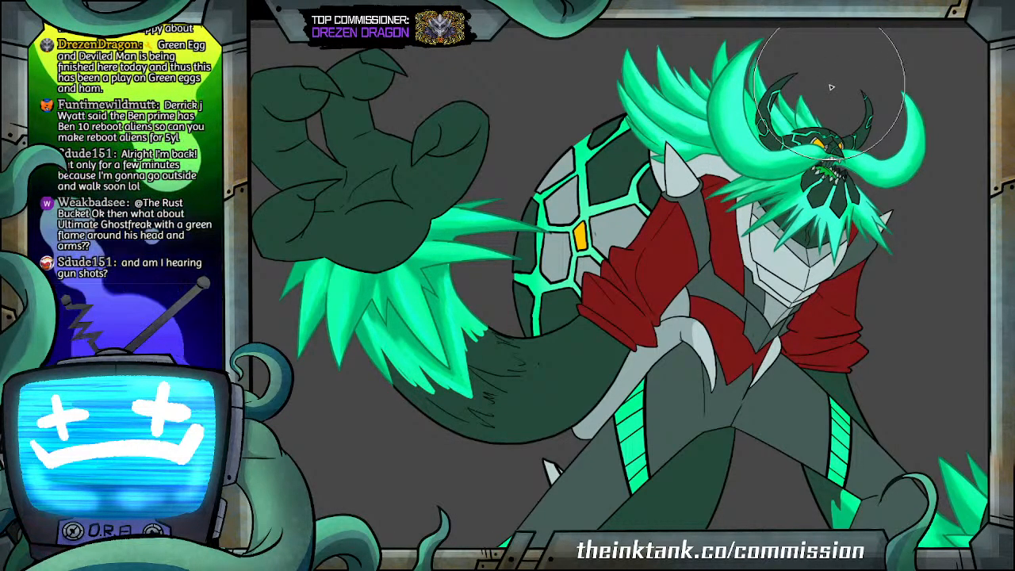
pyautogui.hotkey('ctrl', 'y')
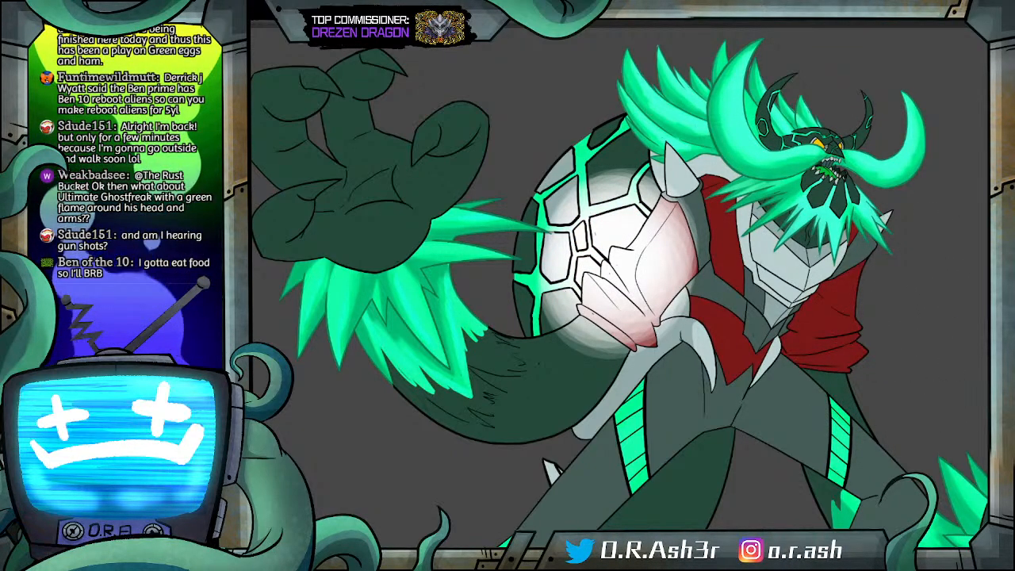
pyautogui.hotkey('ctrl', 'z')
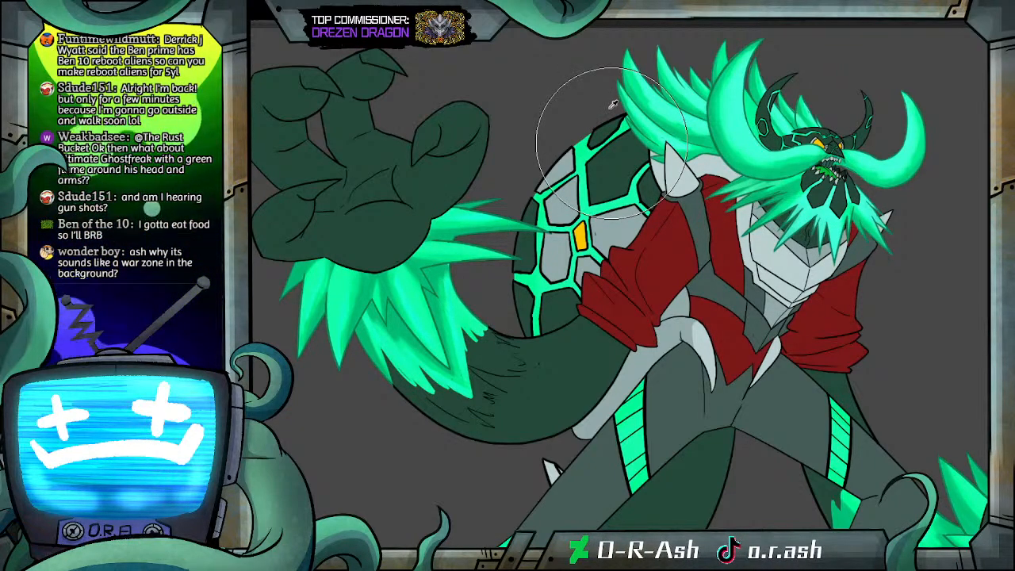
# Step: Select the shell's connected green seams around the orange gem as the area for the glow
pyautogui.hotkey('ctrl', 'z')
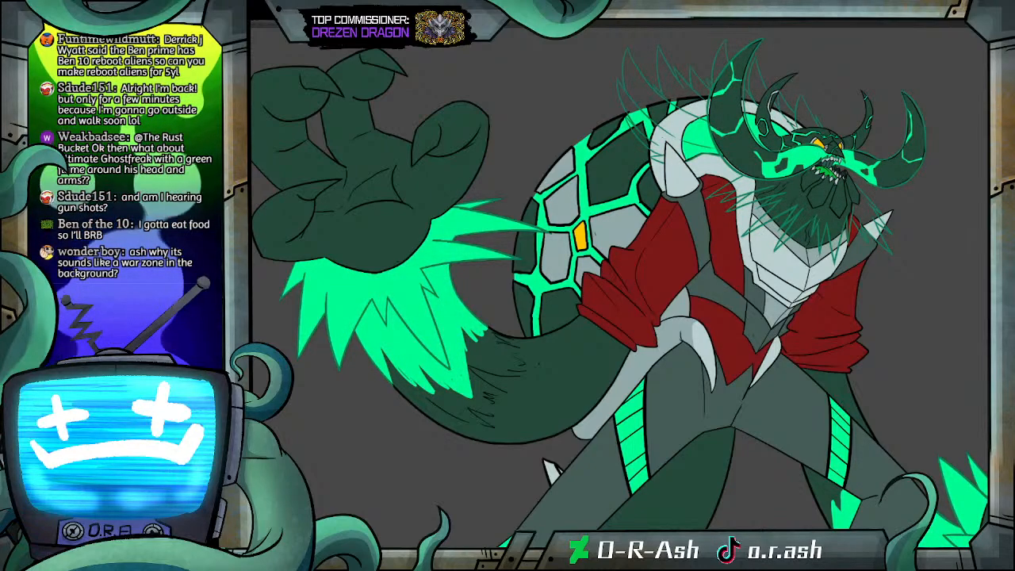
pyautogui.click(592, 178)
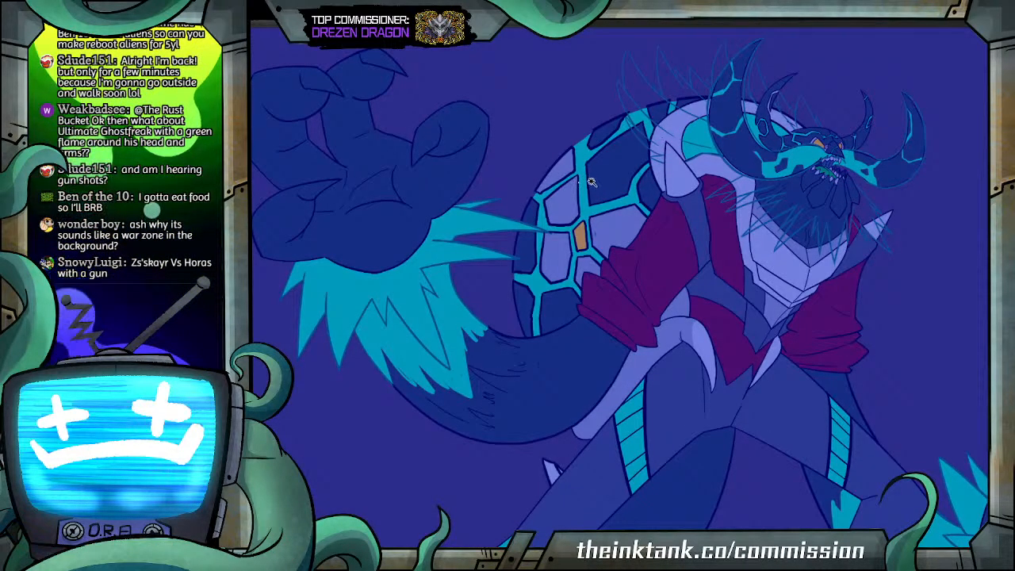
pyautogui.hotkey('ctrl', 'd')
pyautogui.click(583, 169)
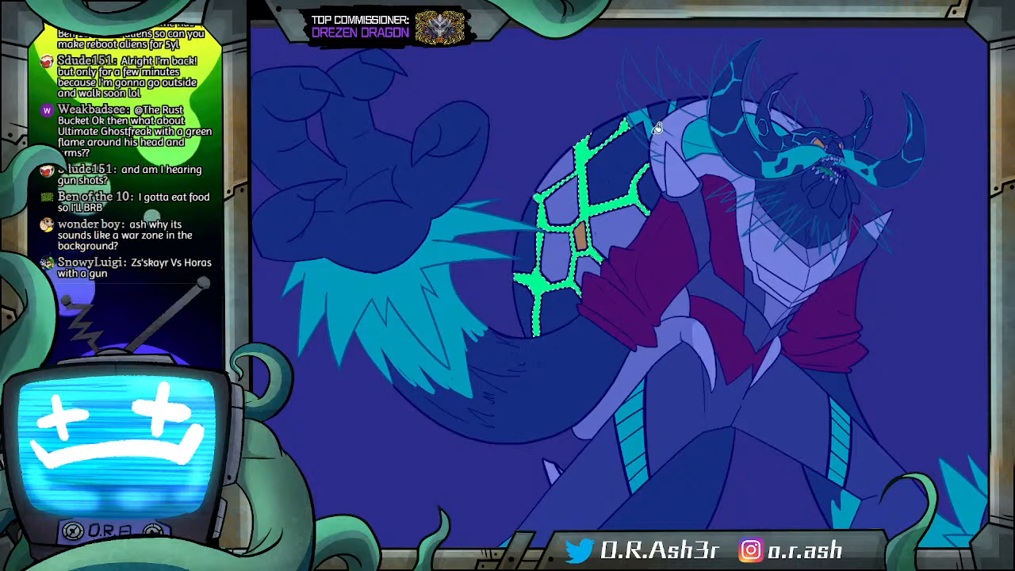
pyautogui.hotkey('ctrl', 'd')
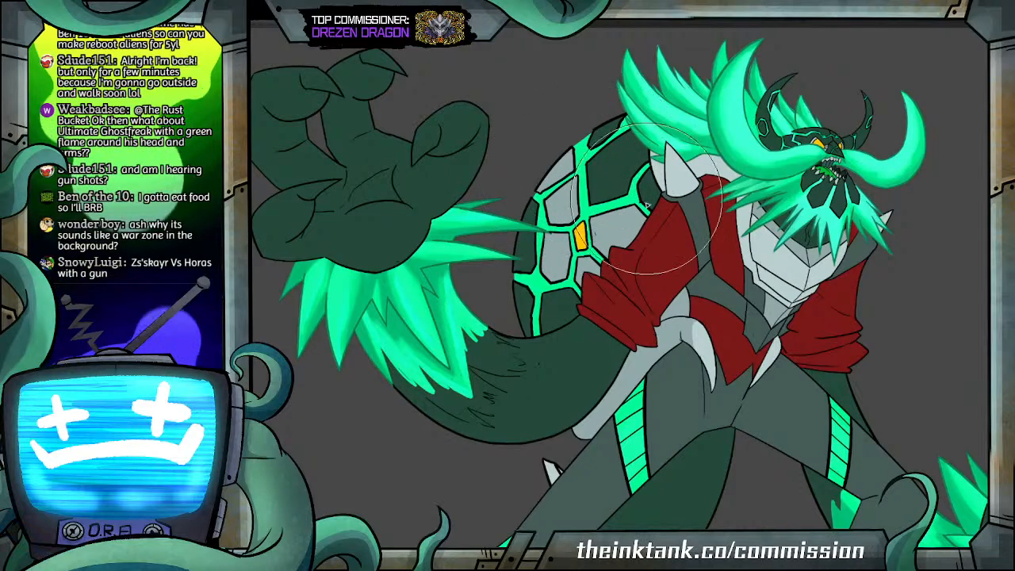
# Step: Brush a soft yellow glow over the shell seams around the gem, the raised arm's fur, and the green fur around the face
pyautogui.moveTo(631, 266)
pyautogui.mouseDown()
pyautogui.moveTo(619, 218)
pyautogui.moveTo(581, 248)
pyautogui.moveTo(626, 233)
pyautogui.mouseUp()
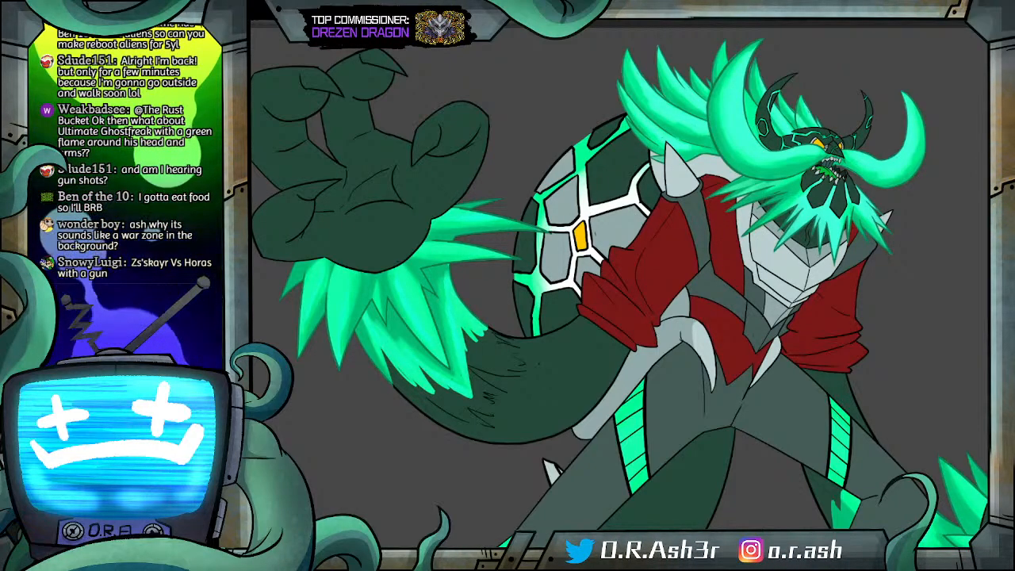
pyautogui.hotkey('ctrl', 'z')
pyautogui.moveTo(600, 264)
pyautogui.mouseDown()
pyautogui.moveTo(632, 236)
pyautogui.moveTo(619, 242)
pyautogui.mouseUp()
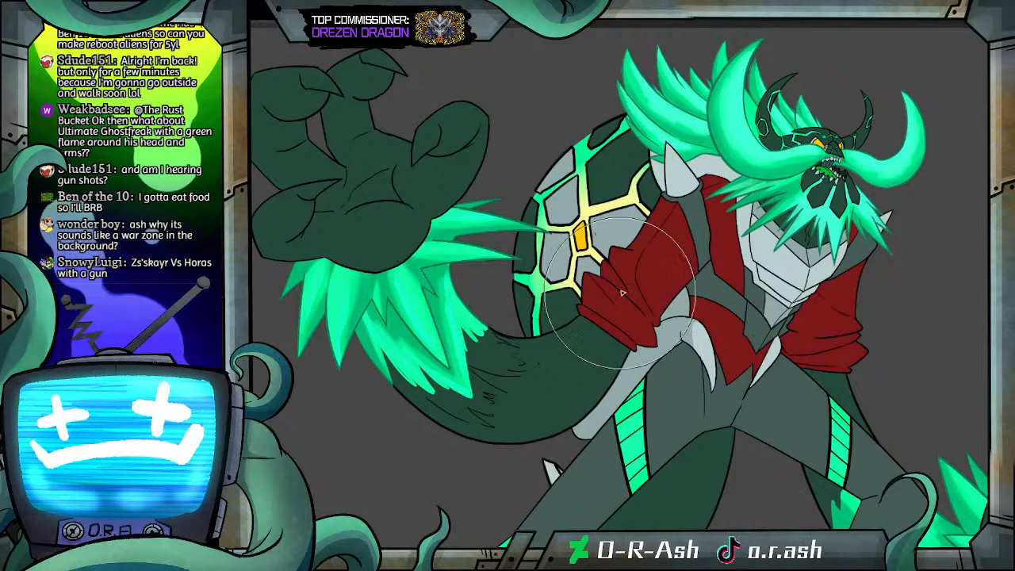
pyautogui.moveTo(388, 239)
pyautogui.mouseDown()
pyautogui.moveTo(347, 229)
pyautogui.moveTo(397, 277)
pyautogui.moveTo(422, 231)
pyautogui.moveTo(383, 227)
pyautogui.mouseUp()
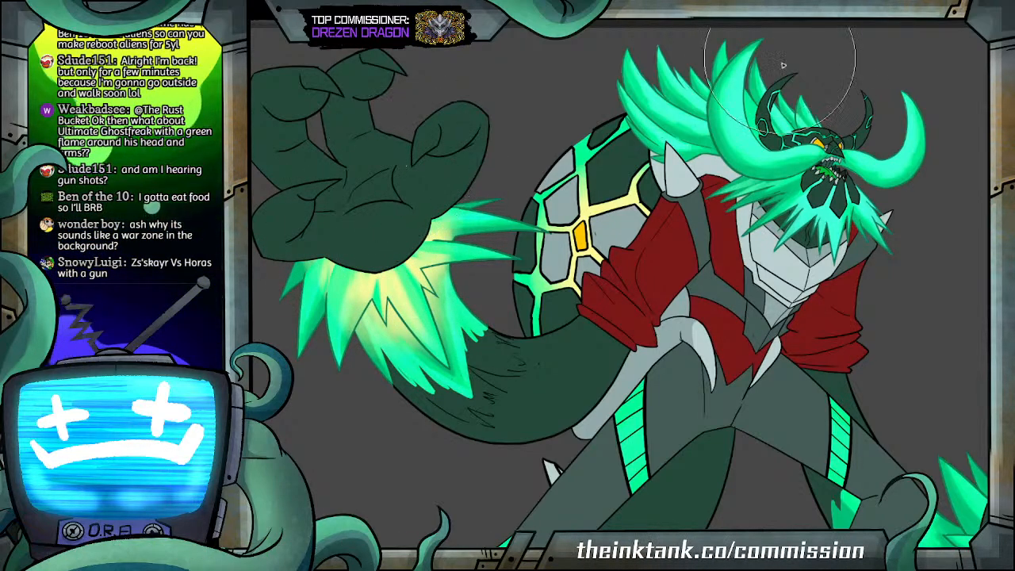
pyautogui.moveTo(837, 167)
pyautogui.mouseDown()
pyautogui.moveTo(841, 175)
pyautogui.moveTo(826, 152)
pyautogui.moveTo(825, 190)
pyautogui.moveTo(788, 158)
pyautogui.moveTo(793, 135)
pyautogui.moveTo(857, 170)
pyautogui.mouseUp()
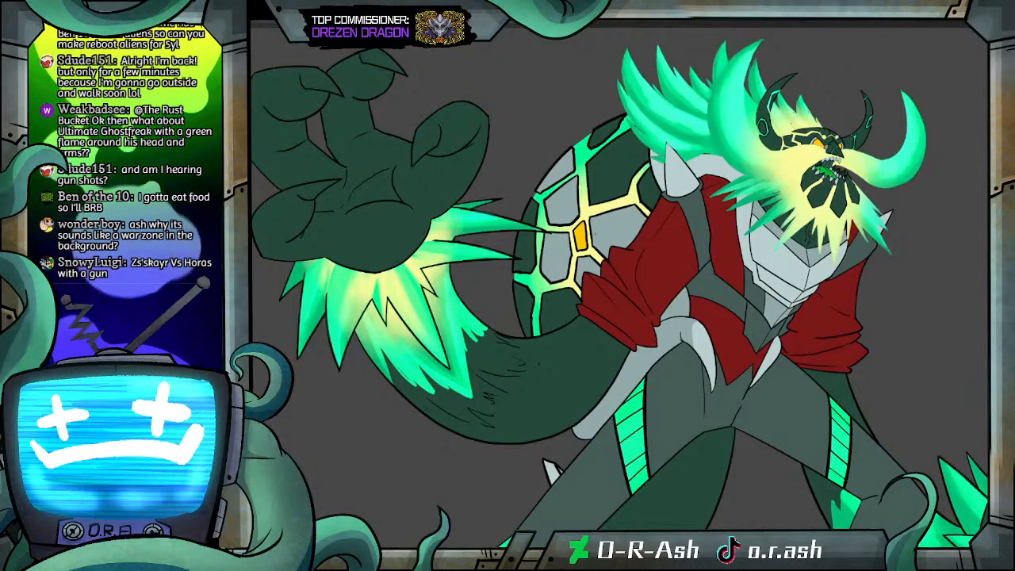
# Step: Brush a white glow over the middle of the lower band on the leg nearest the raised arm, leaving its ends green
pyautogui.scroll(-5, 620, 287)
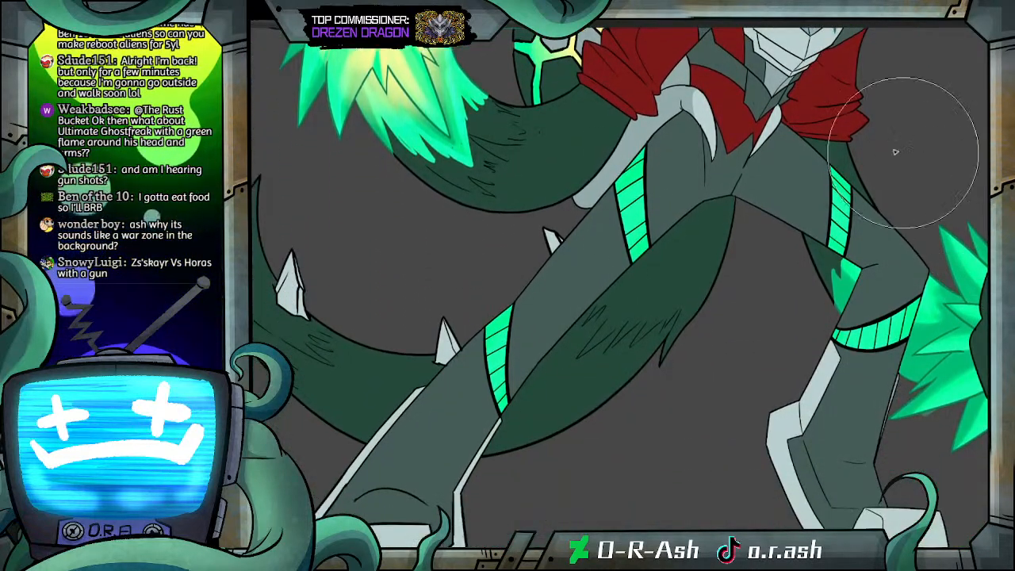
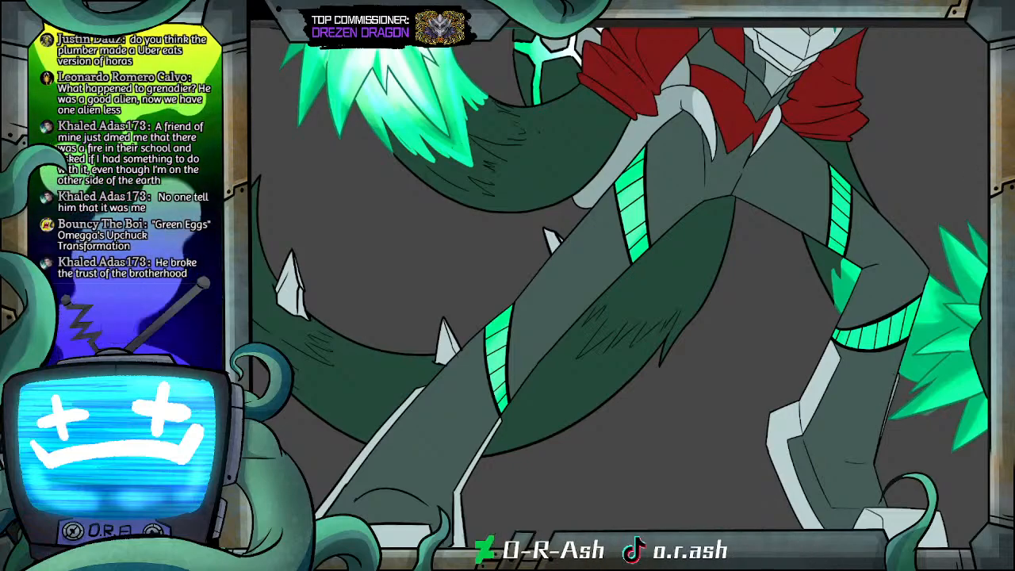
pyautogui.scroll(5, 621, 285)
pyautogui.scroll(-4, 980, 213)
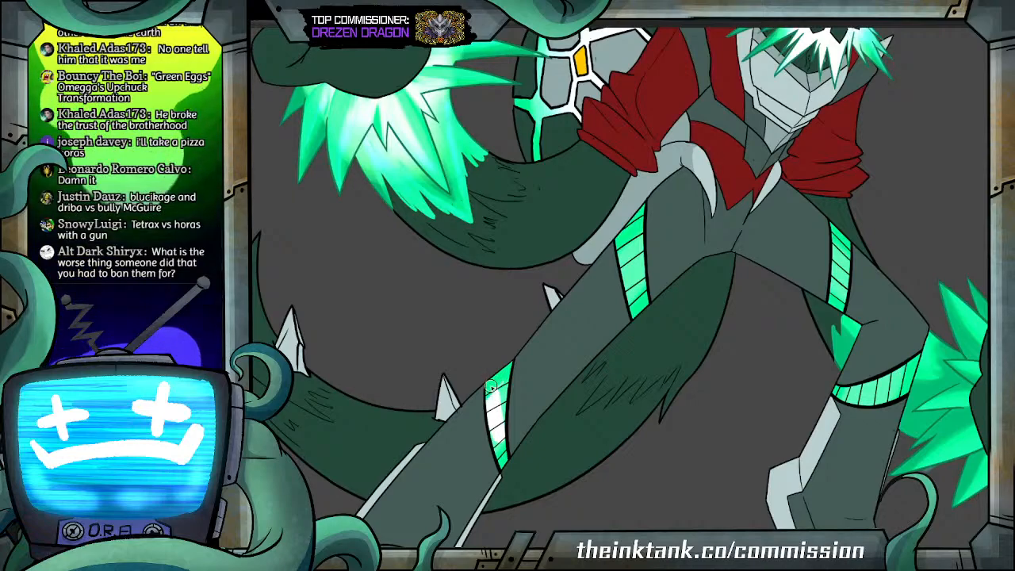
pyautogui.moveTo(495, 424); pyautogui.dragTo(504, 459)
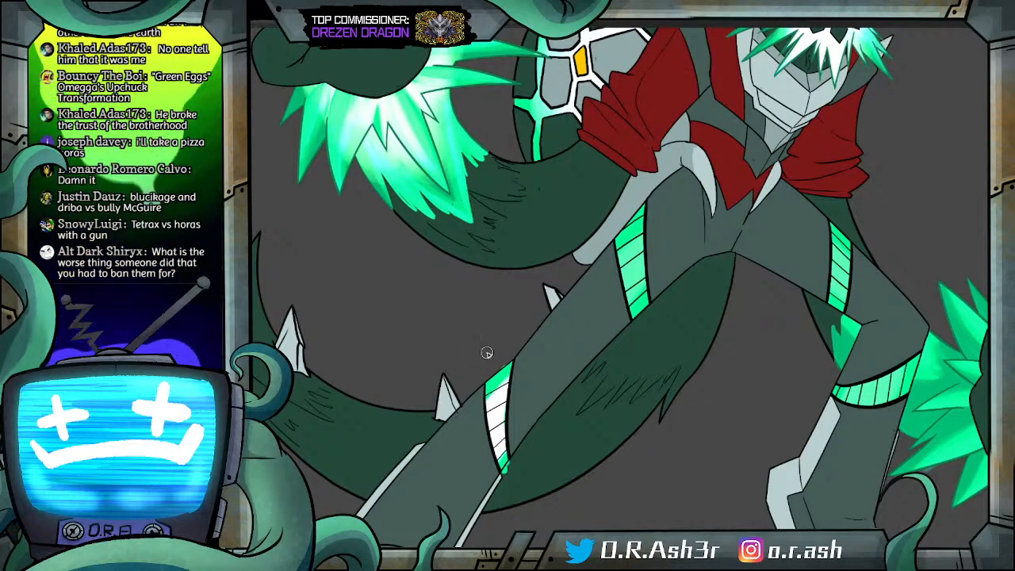
pyautogui.moveTo(490, 379); pyautogui.dragTo(510, 363)
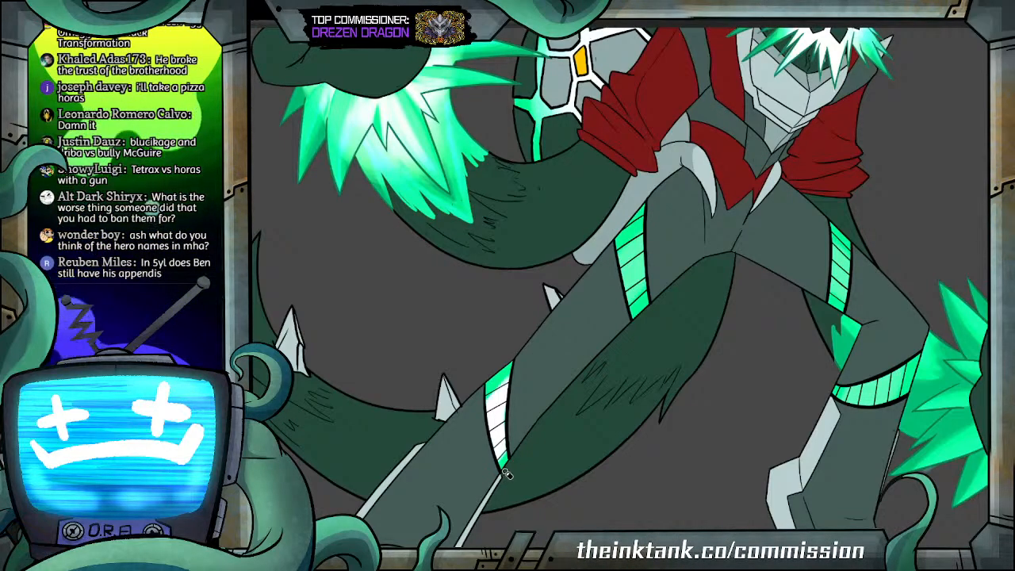
# Step: Brush a white glow over the middle segments of the same leg's thigh band
pyautogui.moveTo(622, 233)
pyautogui.mouseDown()
pyautogui.moveTo(638, 315)
pyautogui.moveTo(629, 246)
pyautogui.mouseUp()
pyautogui.moveTo(648, 316); pyautogui.dragTo(646, 319)
pyautogui.moveTo(644, 242); pyautogui.dragTo(647, 276)
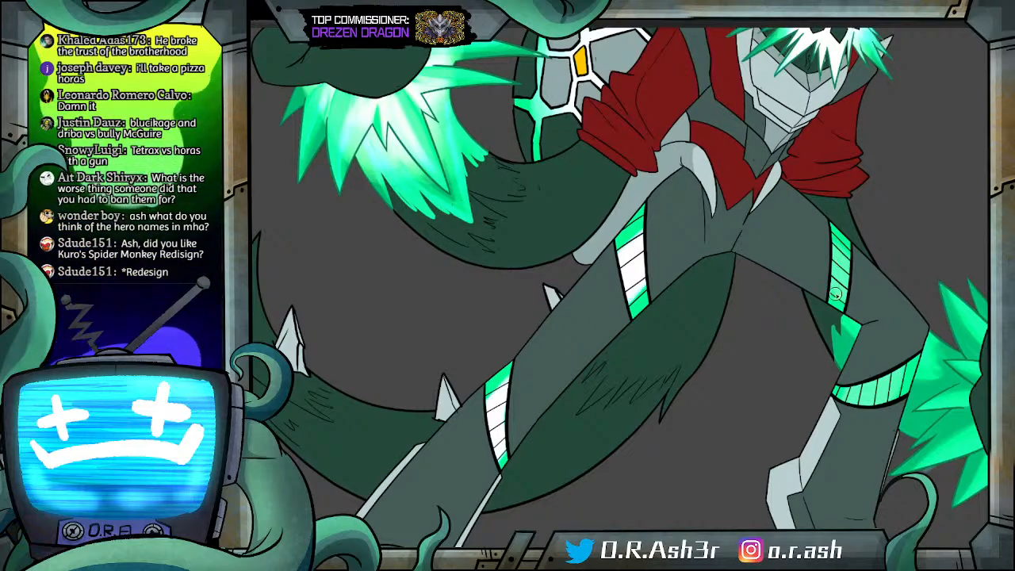
# Step: Brush a white glow over the middle of the other leg's thigh band and the band below its knee
pyautogui.moveTo(844, 306)
pyautogui.mouseDown()
pyautogui.moveTo(827, 280)
pyautogui.moveTo(818, 298)
pyautogui.mouseUp()
pyautogui.moveTo(829, 260)
pyautogui.mouseDown()
pyautogui.moveTo(843, 243)
pyautogui.moveTo(860, 263)
pyautogui.mouseUp()
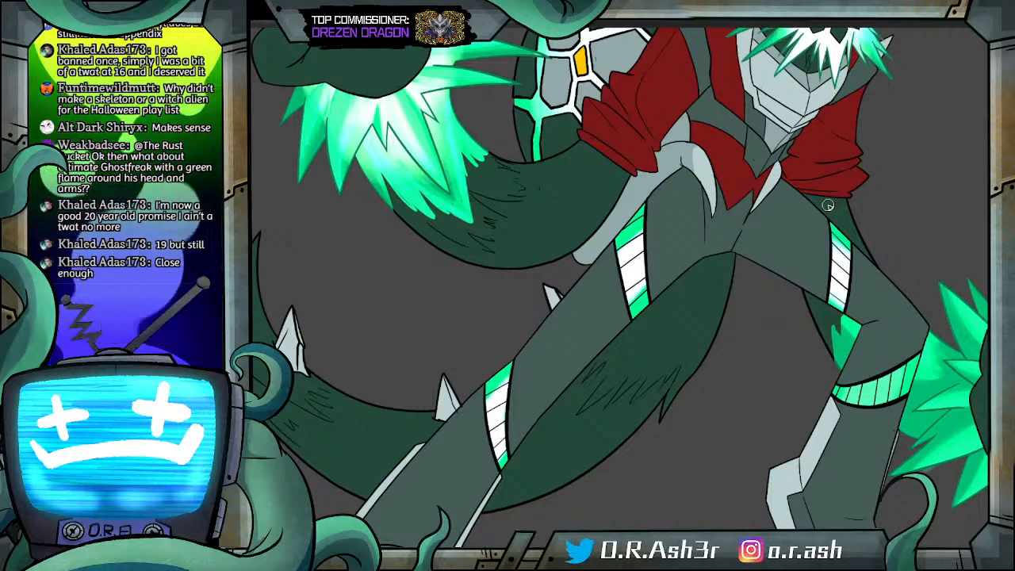
pyautogui.moveTo(784, 496); pyautogui.dragTo(677, 507)
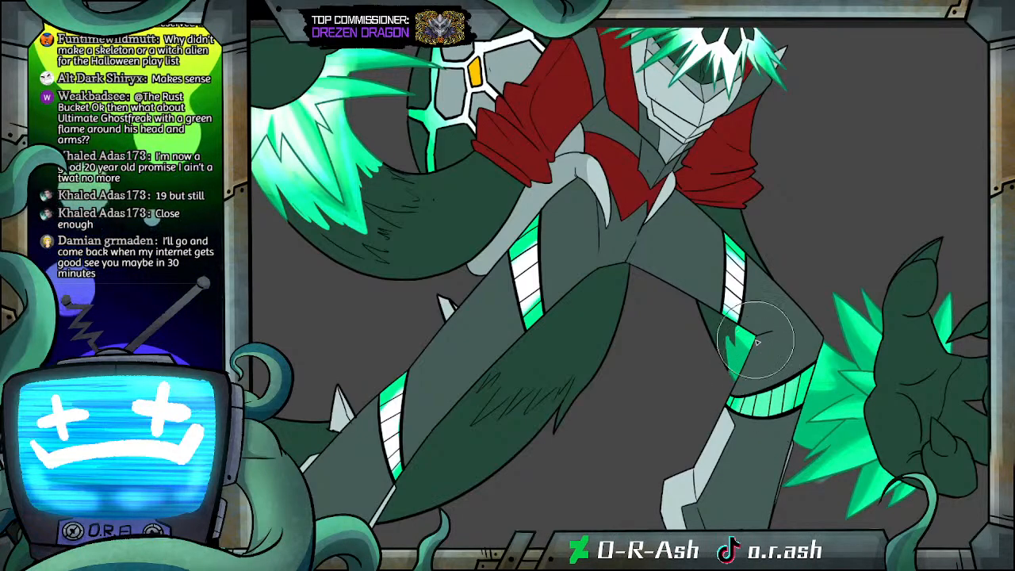
pyautogui.moveTo(748, 407)
pyautogui.mouseDown()
pyautogui.moveTo(770, 395)
pyautogui.moveTo(786, 407)
pyautogui.mouseUp()
pyautogui.press('w')
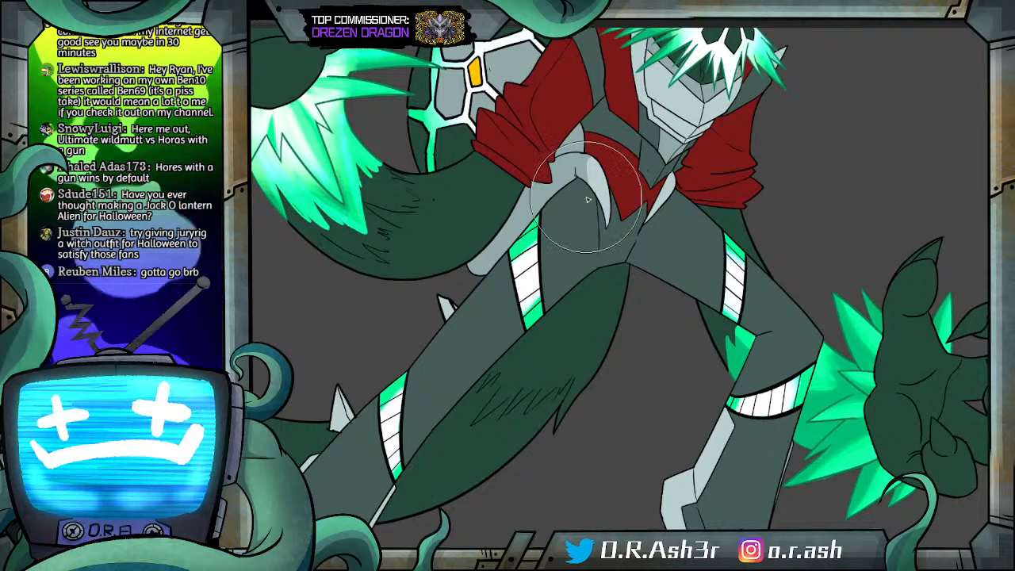
# Step: Brush white glow highlights over the green fur spikes around the lowered hand's wrist
pyautogui.moveTo(913, 378)
pyautogui.mouseDown()
pyautogui.moveTo(884, 440)
pyautogui.moveTo(925, 406)
pyautogui.mouseUp()
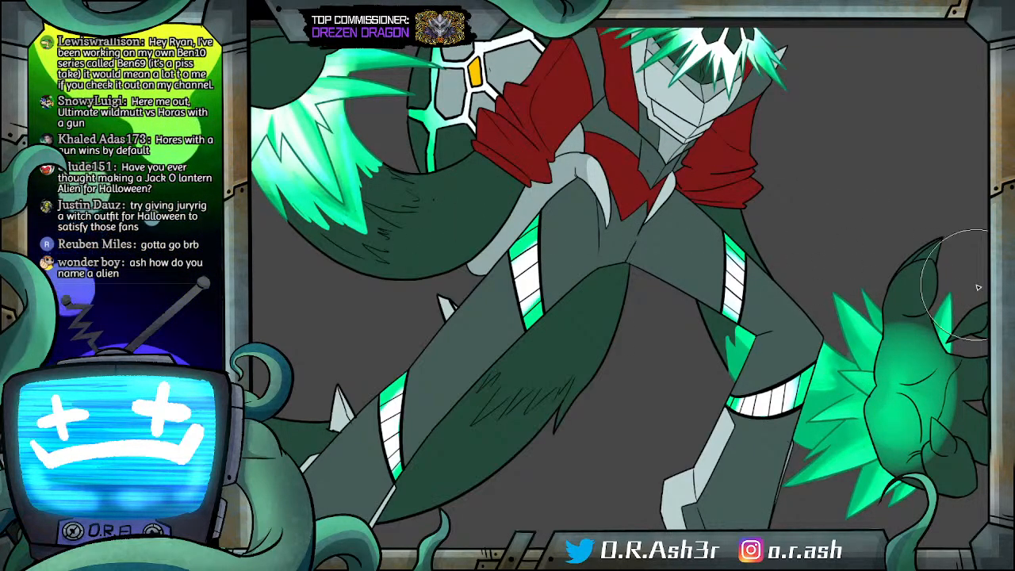
pyautogui.hotkey('ctrl', 'z')
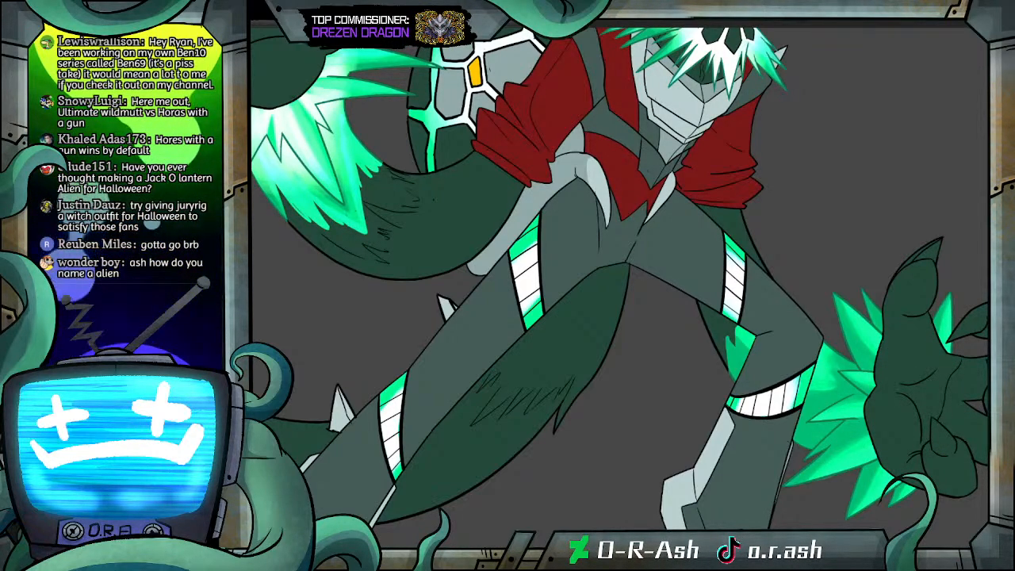
pyautogui.moveTo(922, 426)
pyautogui.mouseDown()
pyautogui.moveTo(921, 366)
pyautogui.moveTo(869, 385)
pyautogui.moveTo(914, 387)
pyautogui.moveTo(879, 379)
pyautogui.moveTo(889, 372)
pyautogui.moveTo(863, 307)
pyautogui.moveTo(968, 324)
pyautogui.mouseUp()
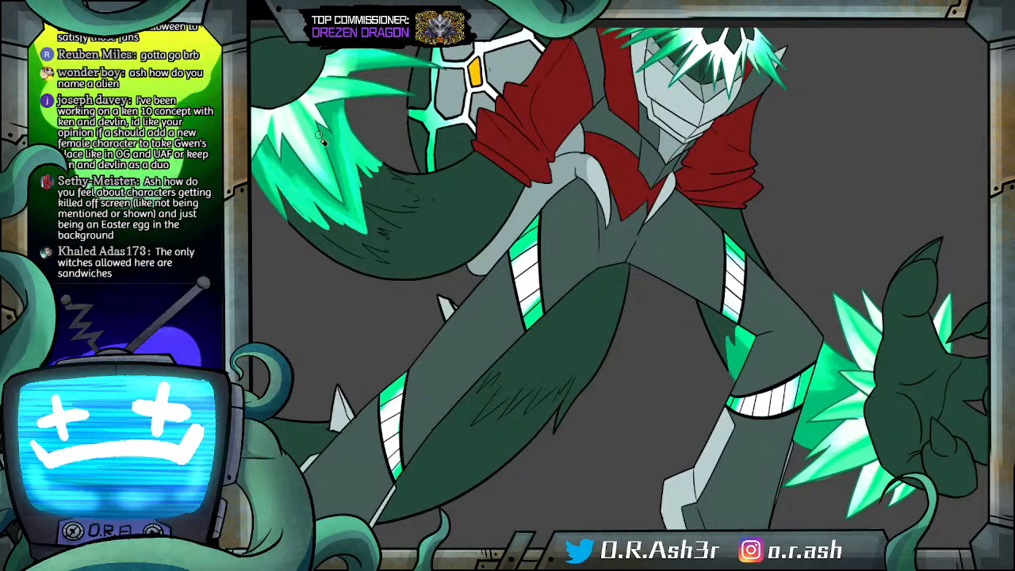
# Step: Compare the white glow with a softer cyan one across the fur, shell seams and leg bands, keeping the cyan version
pyautogui.moveTo(516, 554); pyautogui.dragTo(477, 547)
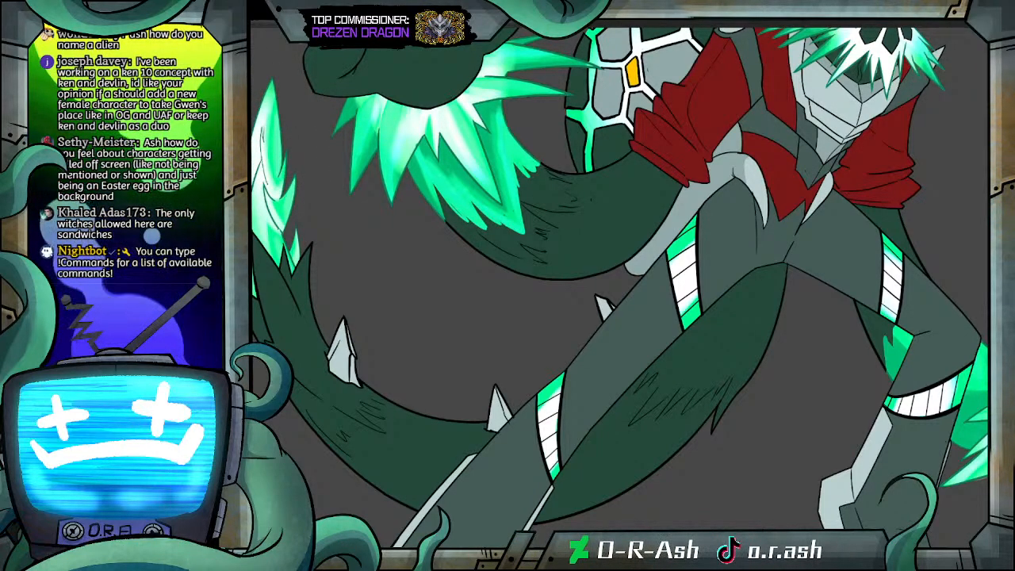
pyautogui.scroll(3, 290, 124)
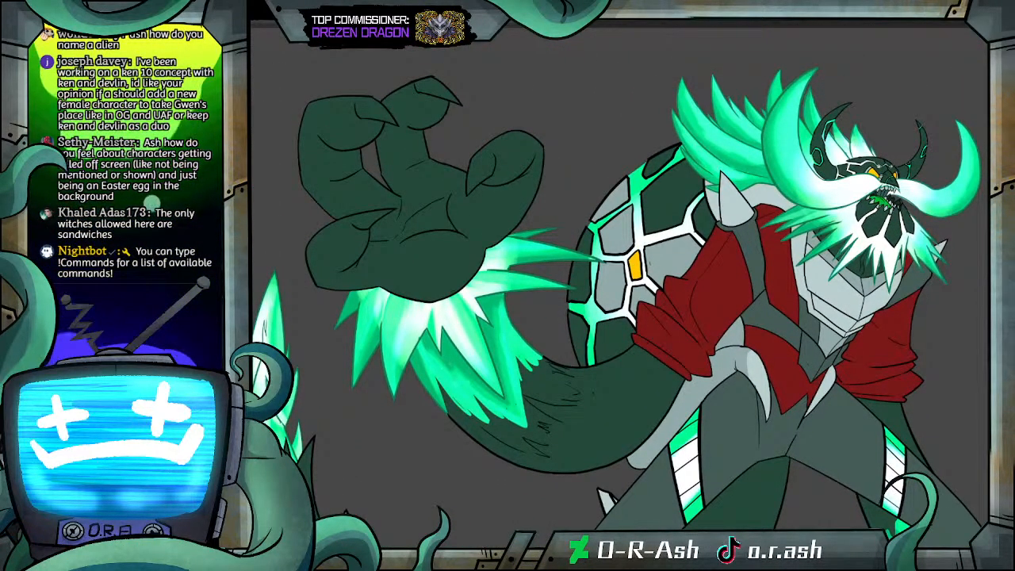
pyautogui.hotkey('ctrl', 'z')
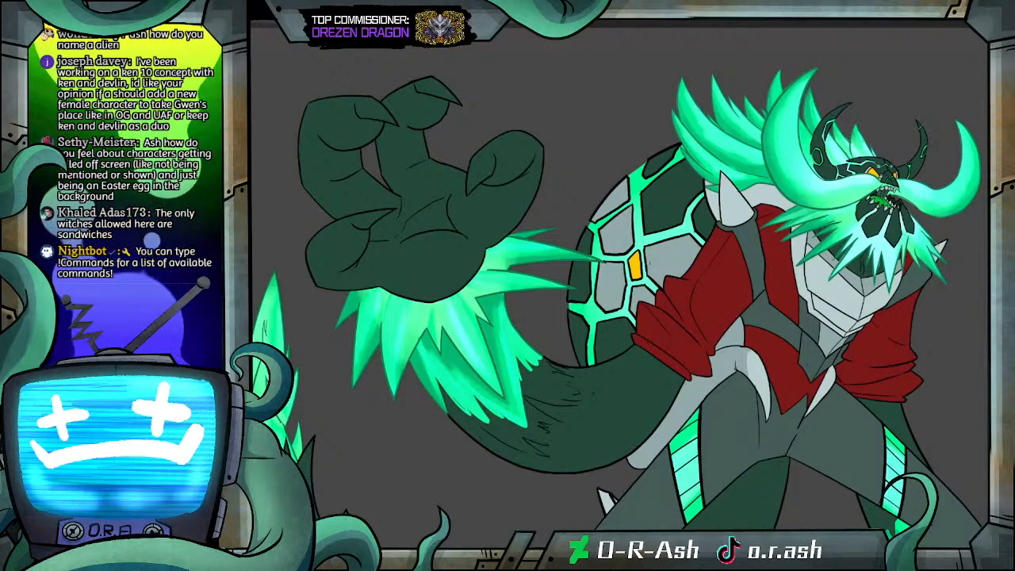
pyautogui.hotkey('ctrl', 'shift', 'z')
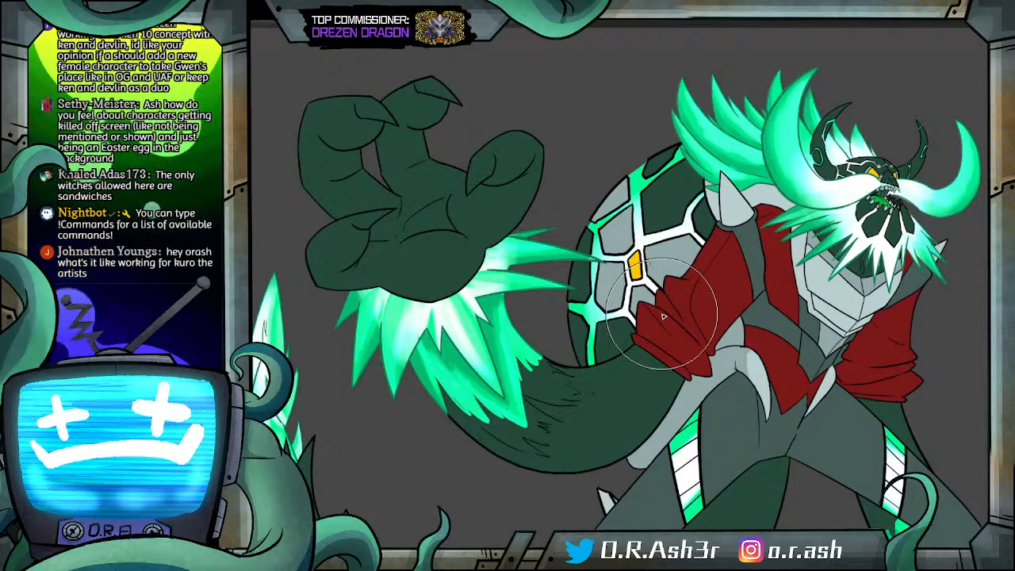
pyautogui.hotkey('ctrl', 'z')
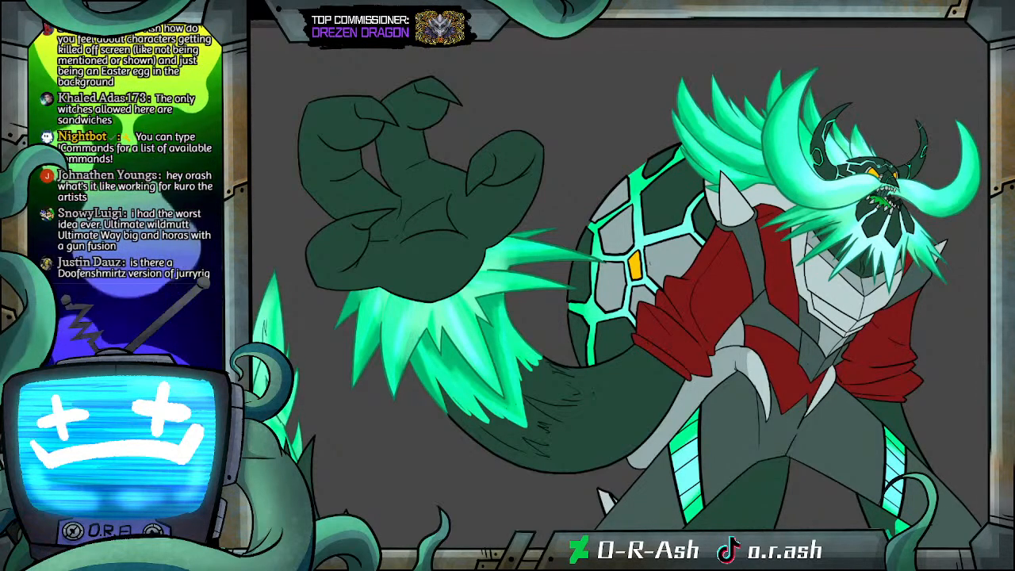
# Step: Brush a dark blue speckled texture over the green fur, shell seams and leg bands of the whole creature
pyautogui.scroll(-3, 620, 286)
pyautogui.scroll(-3, 620, 285)
pyautogui.scroll(2, 620, 286)
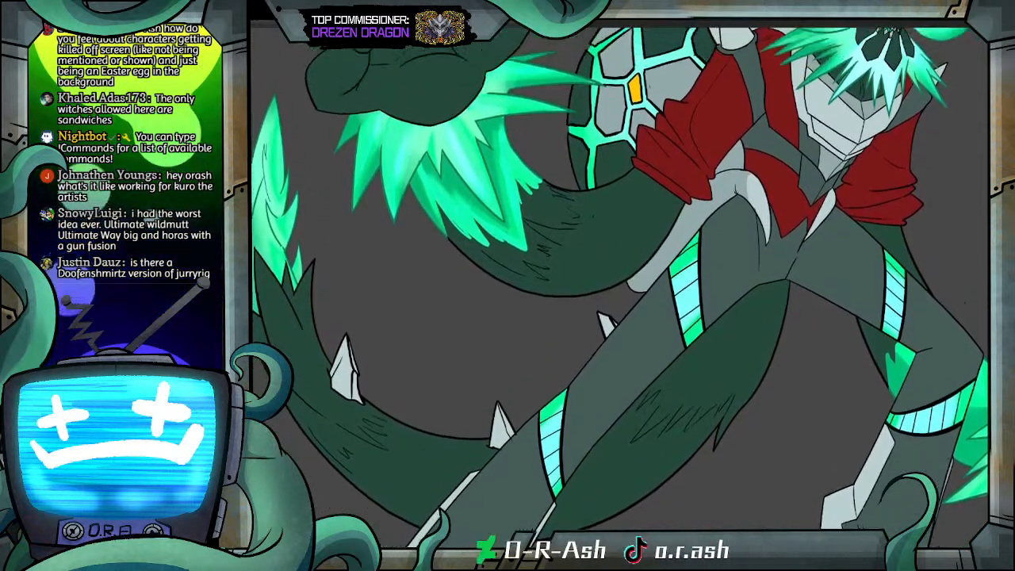
pyautogui.moveTo(554, 549); pyautogui.dragTo(730, 551)
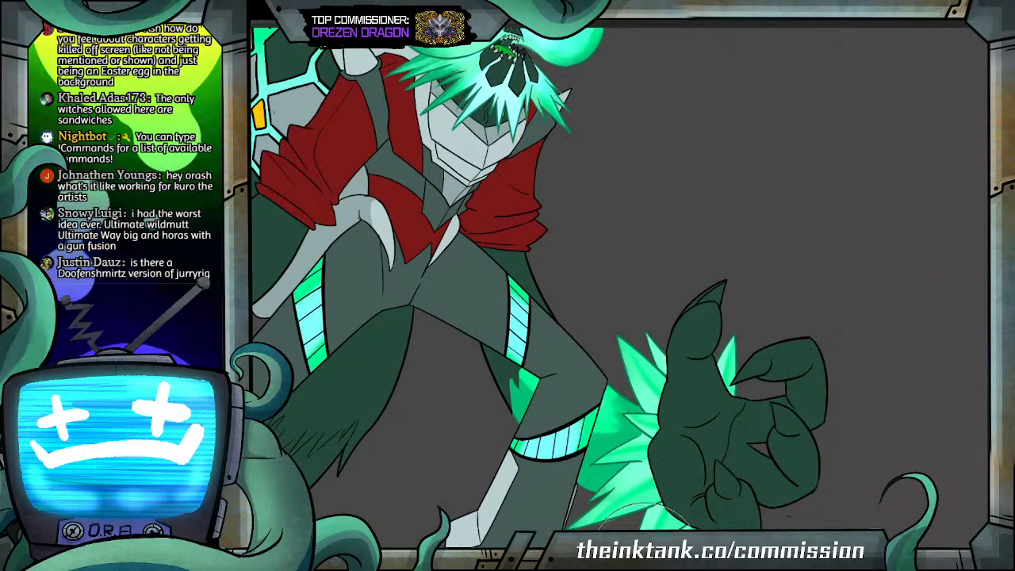
pyautogui.moveTo(647, 552); pyautogui.dragTo(585, 552)
pyautogui.moveTo(982, 317); pyautogui.dragTo(982, 265)
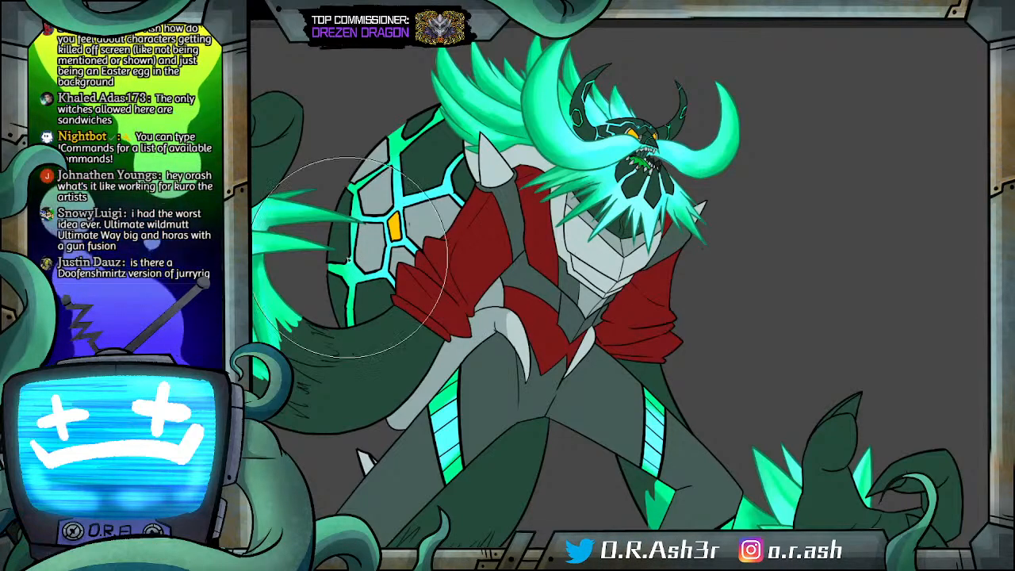
pyautogui.moveTo(297, 273)
pyautogui.mouseDown()
pyautogui.moveTo(285, 254)
pyautogui.moveTo(342, 254)
pyautogui.moveTo(476, 159)
pyautogui.moveTo(650, 123)
pyautogui.moveTo(771, 182)
pyautogui.moveTo(998, 242)
pyautogui.mouseUp()
pyautogui.scroll(-5, 620, 277)
pyautogui.moveTo(868, 388)
pyautogui.mouseDown()
pyautogui.moveTo(817, 318)
pyautogui.moveTo(743, 271)
pyautogui.moveTo(558, 206)
pyautogui.moveTo(341, 349)
pyautogui.moveTo(455, 226)
pyautogui.mouseUp()
pyautogui.moveTo(549, 546)
pyautogui.mouseDown()
pyautogui.moveTo(685, 513)
pyautogui.moveTo(811, 513)
pyautogui.mouseUp()
pyautogui.moveTo(288, 172); pyautogui.dragTo(447, 53)
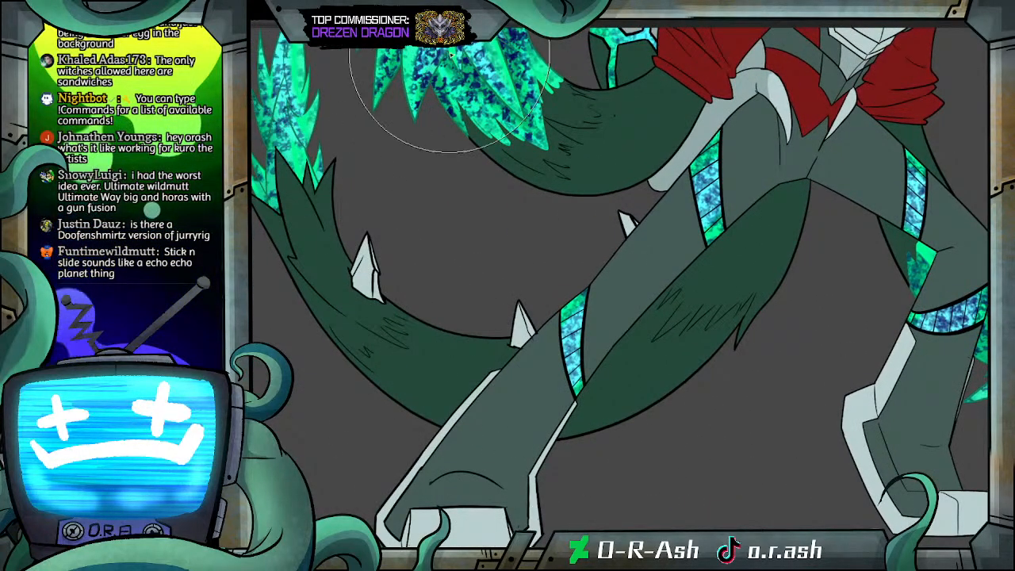
pyautogui.moveTo(300, 46); pyautogui.dragTo(320, 164)
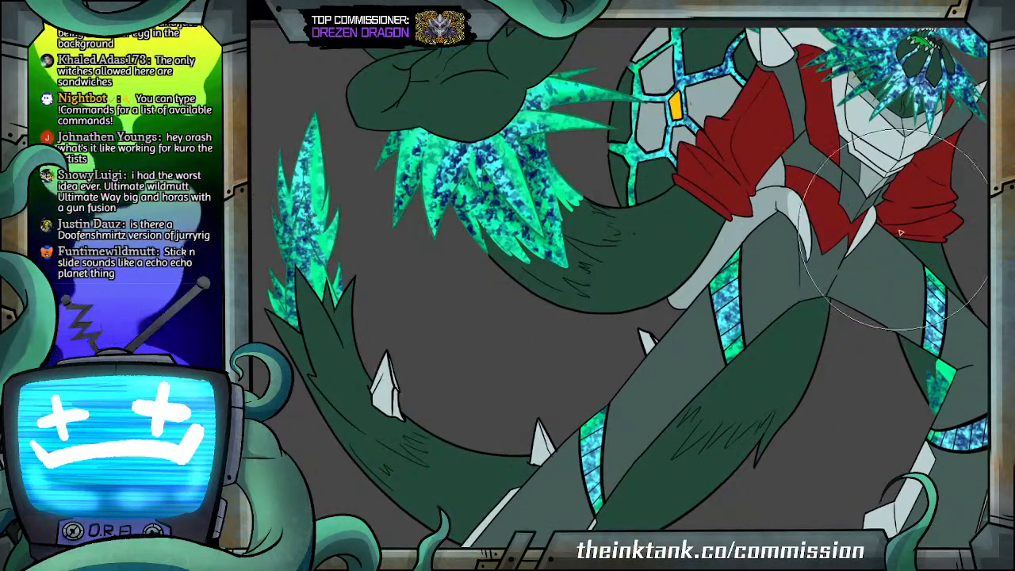
pyautogui.scroll(3, 984, 278)
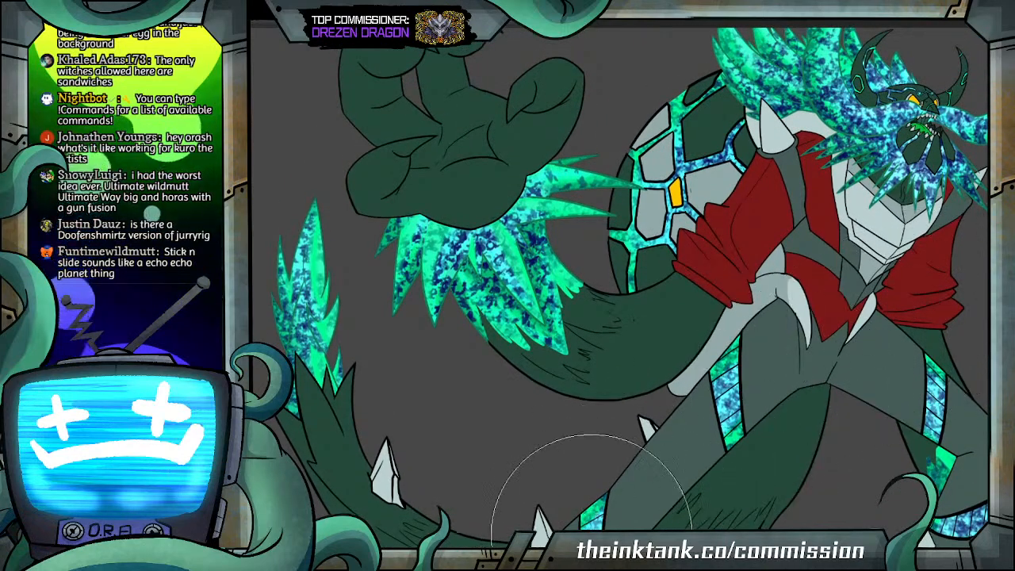
pyautogui.moveTo(765, 447); pyautogui.dragTo(670, 454)
pyautogui.scroll(2, 952, 251)
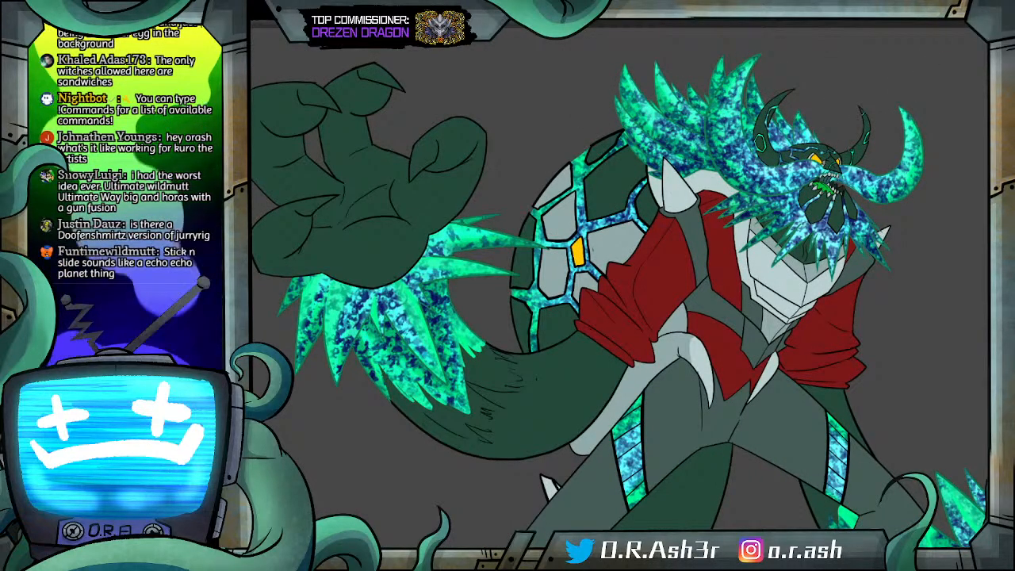
# Step: Try brighter and darker blends for the speckled texture, settling on a faint mottled shade over the green fur and seams
pyautogui.hotkey('ctrl', 'z')
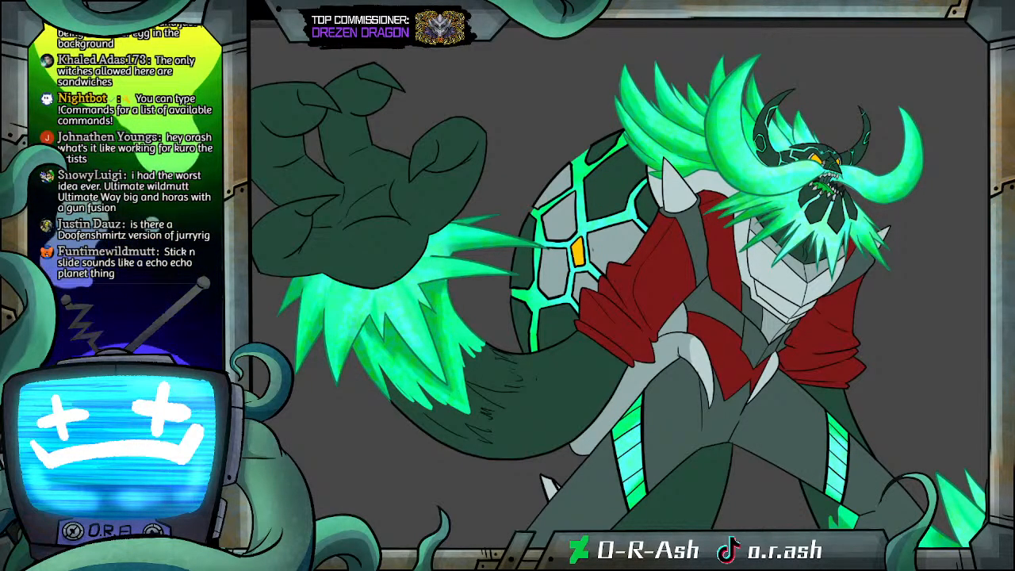
pyautogui.hotkey('ctrl', 'z')
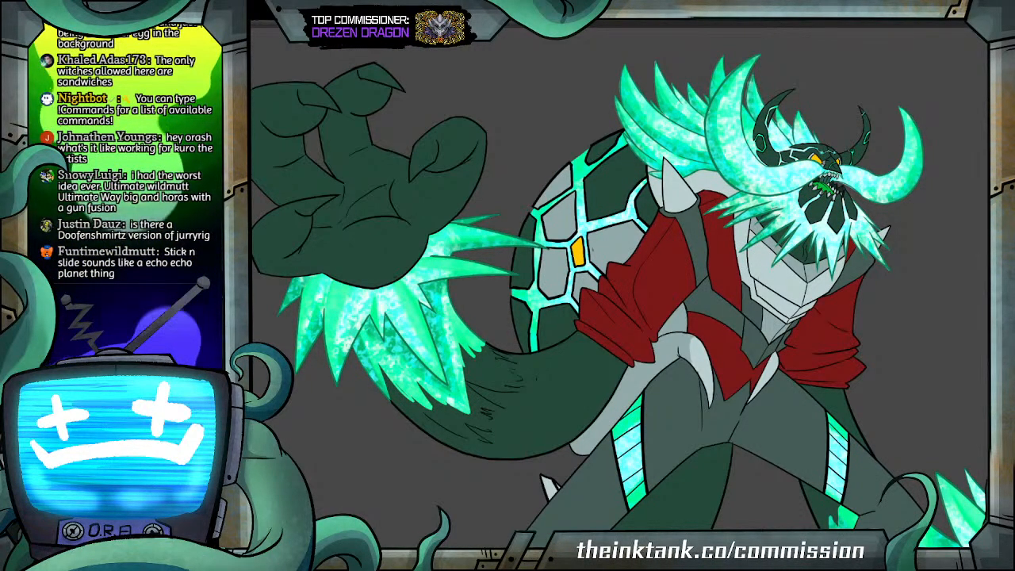
pyautogui.hotkey('ctrl', 'z')
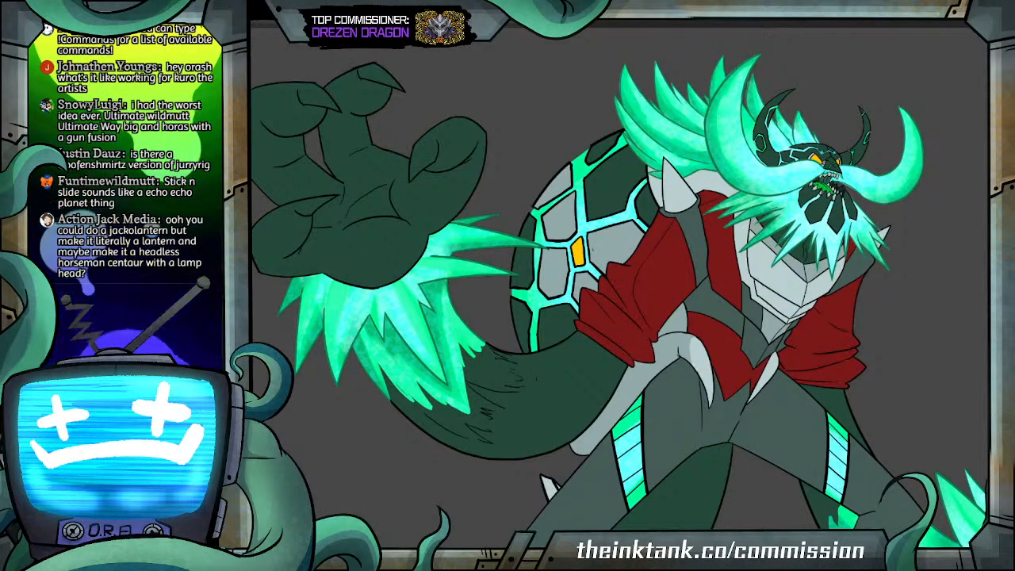
pyautogui.press('Down')
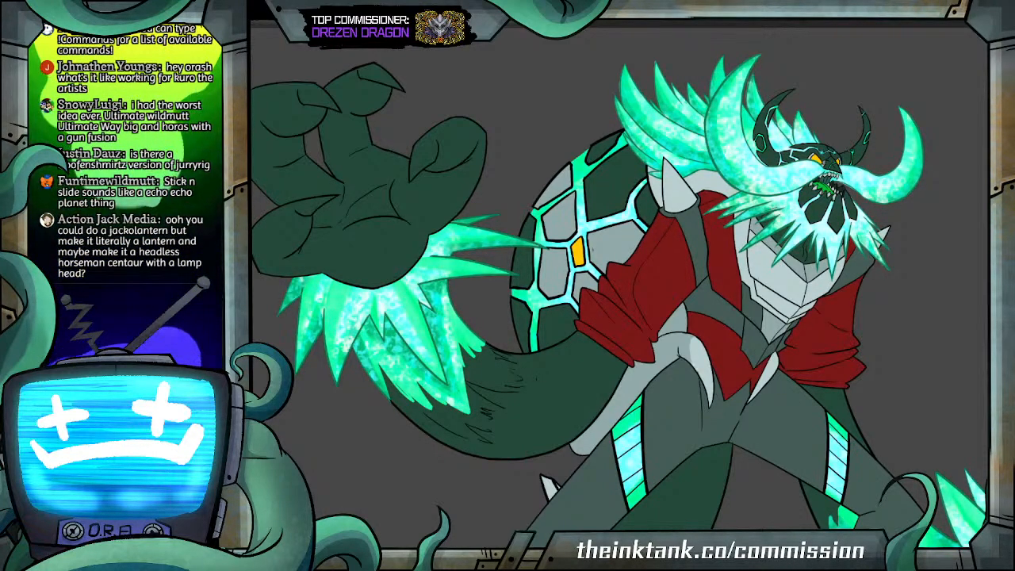
pyautogui.press('Down')
pyautogui.hotkey('ctrl', 'z')
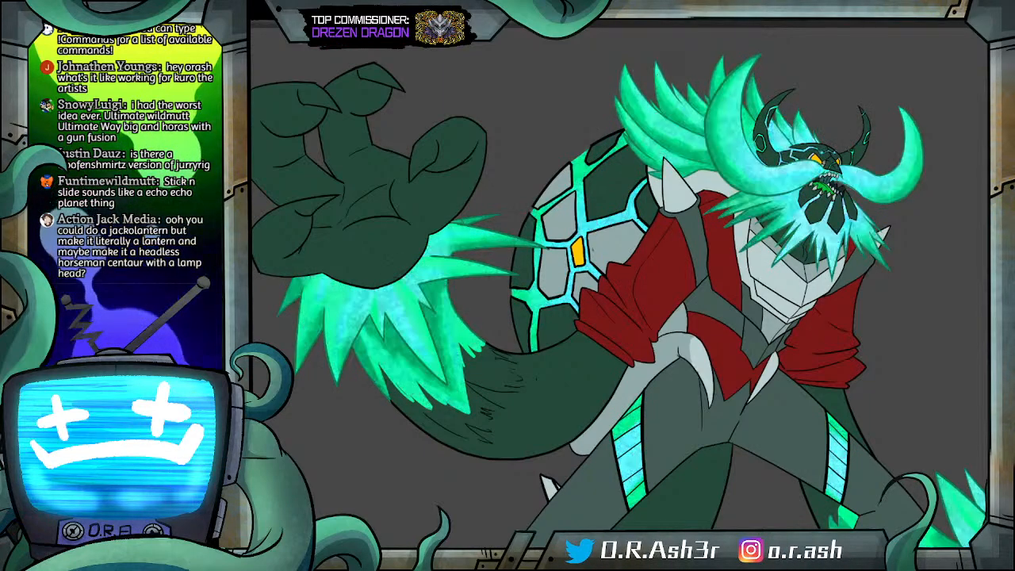
pyautogui.hotkey('ctrl', 'y')
pyautogui.hotkey('ctrl', 'z')
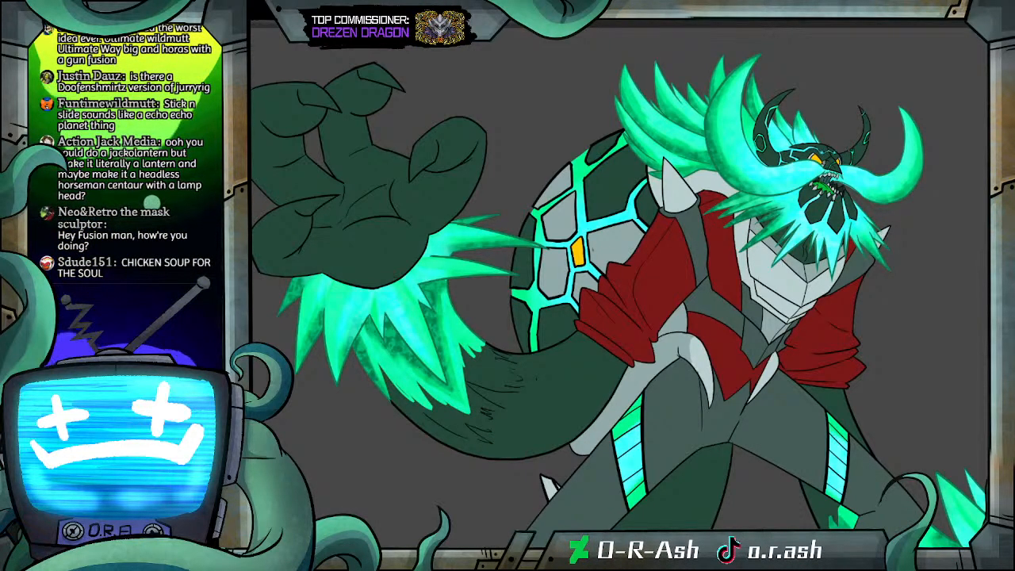
pyautogui.hotkey('ctrl', 'y')
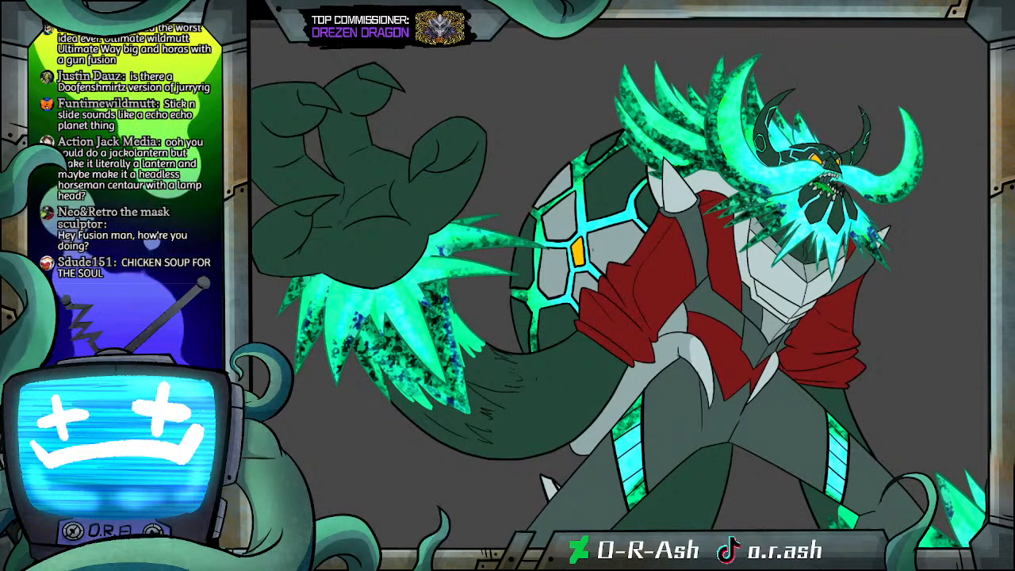
pyautogui.hotkey('ctrl', 'z')
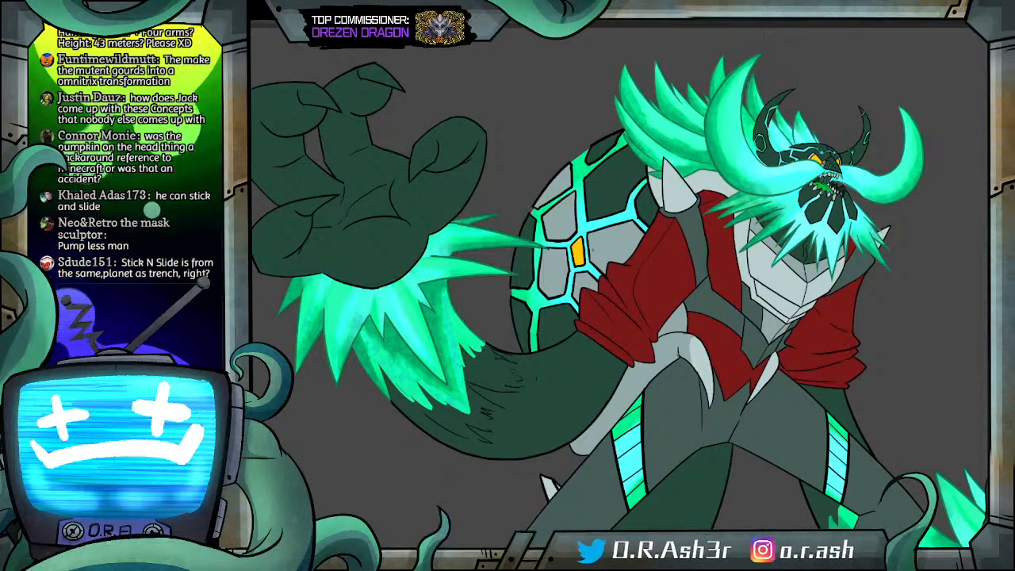
# Step: Draw blue shadow outlines across the raised hand's lowest finger and along the underside of its claw
pyautogui.moveTo(510, 434); pyautogui.dragTo(542, 445)
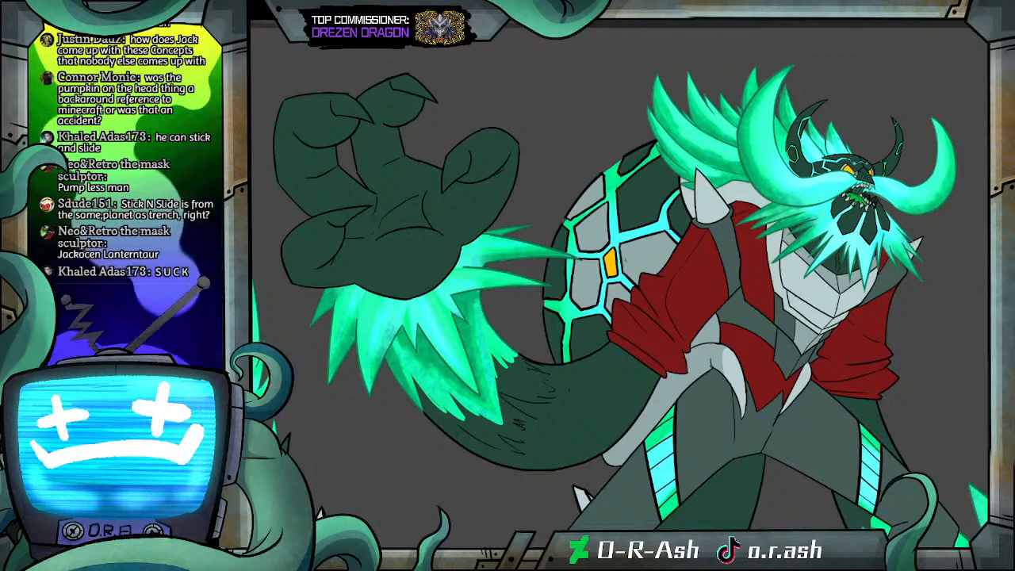
pyautogui.scroll(2, 359, 234)
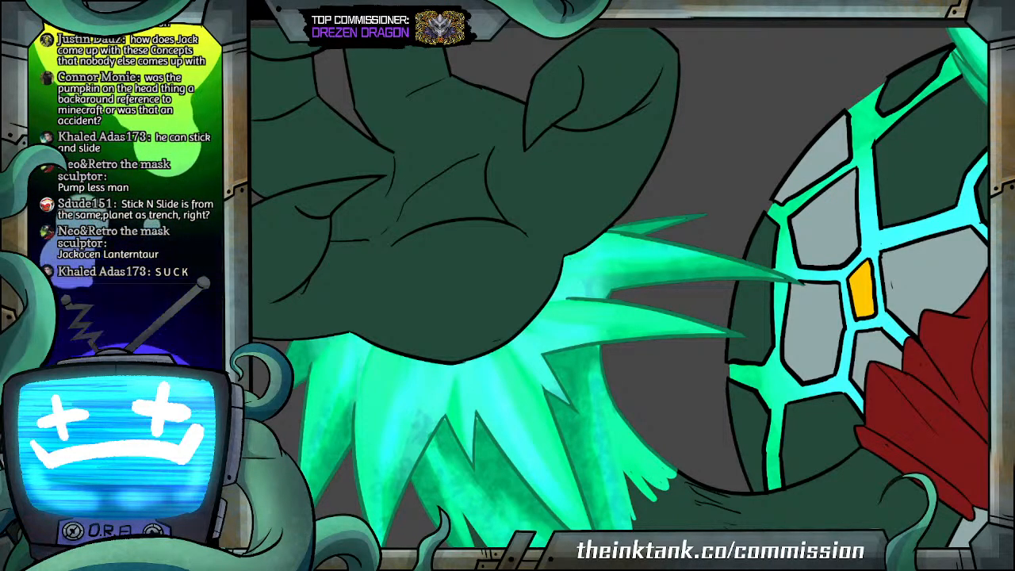
pyautogui.moveTo(254, 279); pyautogui.dragTo(318, 235)
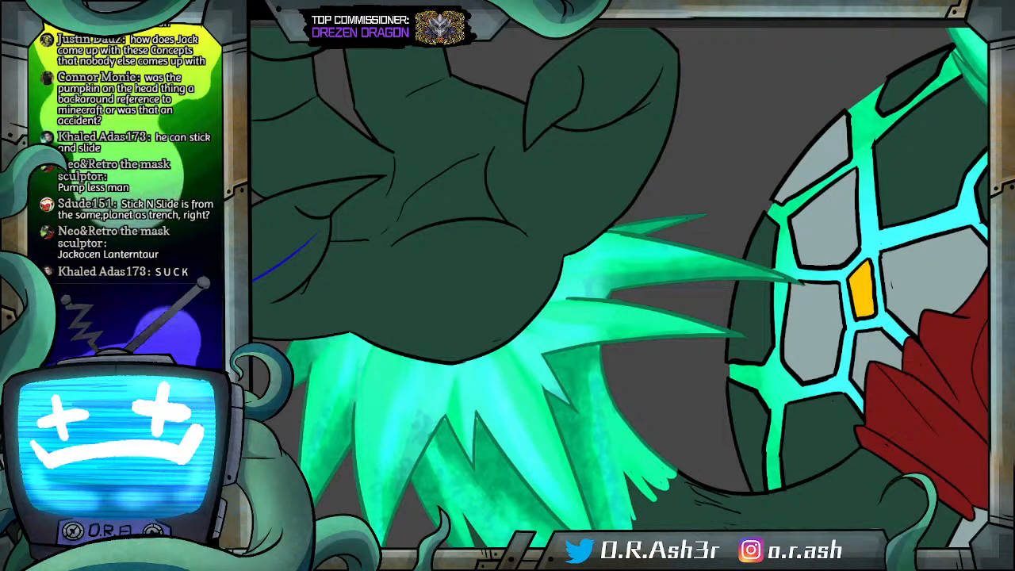
pyautogui.hotkey('ctrl', 'z')
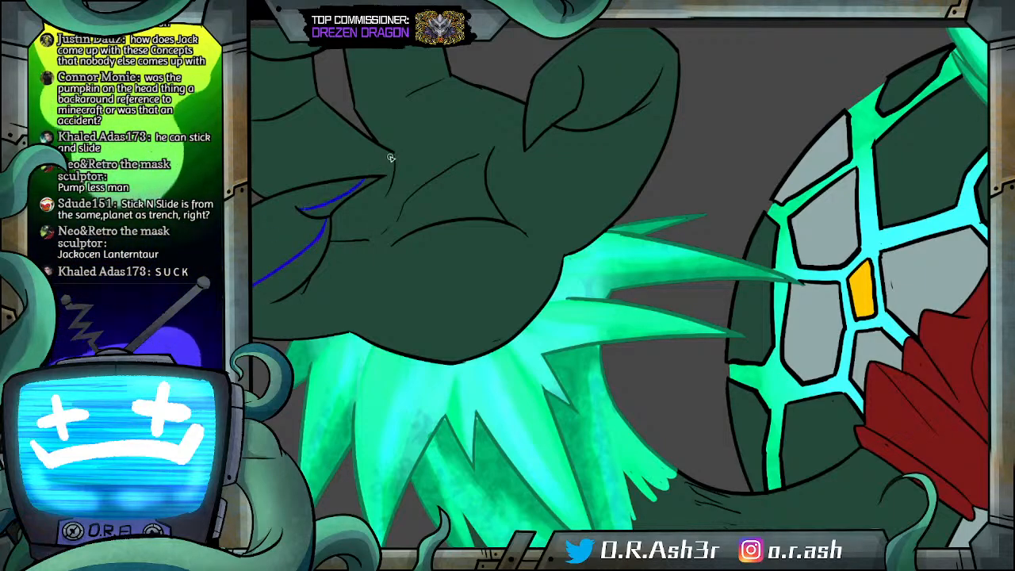
pyautogui.hotkey('ctrl', 'z')
pyautogui.moveTo(300, 209); pyautogui.dragTo(385, 176)
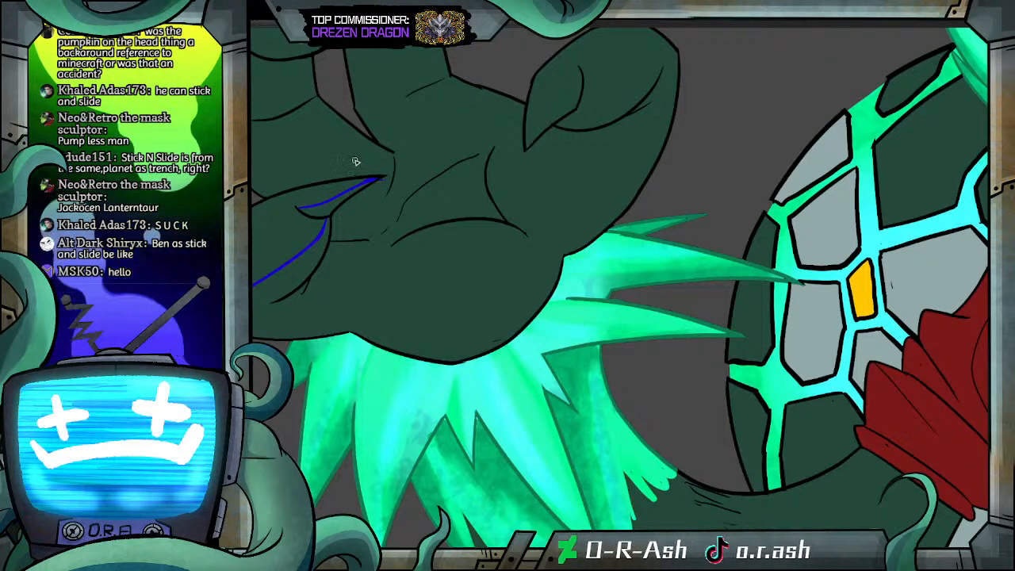
pyautogui.click(361, 194)
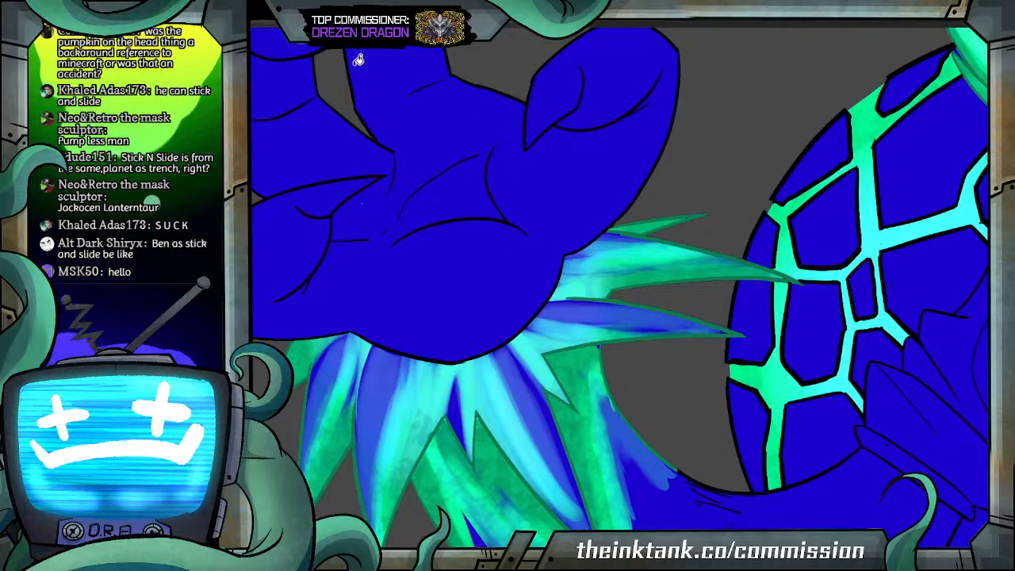
pyautogui.hotkey('ctrl', 'z')
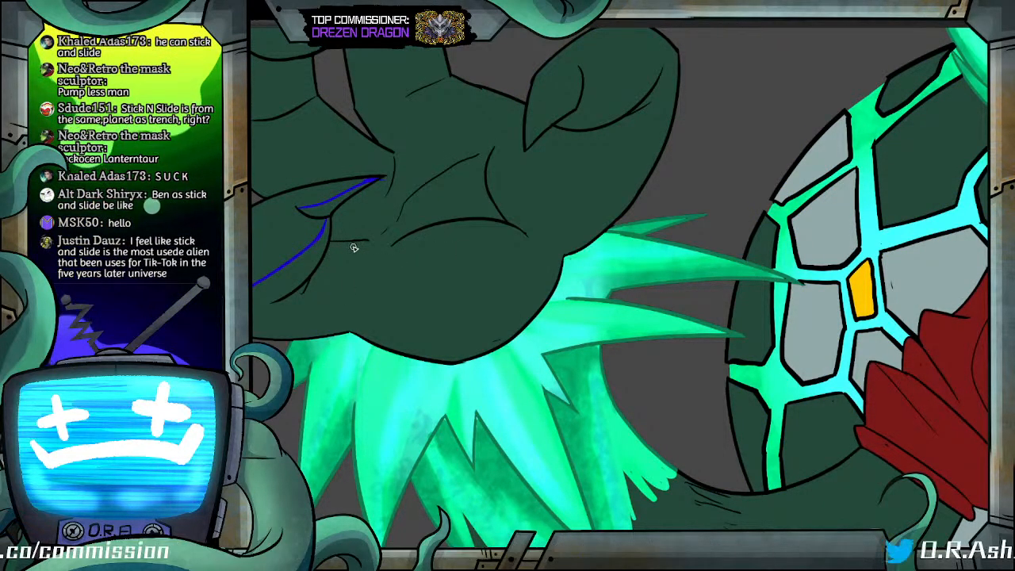
# Step: Draw blue shadow outlines around the raised hand's palm pad, with jagged edges below the thumb and along the thumb's claw and tip
pyautogui.moveTo(363, 244)
pyautogui.mouseDown()
pyautogui.moveTo(356, 297)
pyautogui.moveTo(495, 332)
pyautogui.mouseUp()
pyautogui.moveTo(526, 239); pyautogui.dragTo(493, 335)
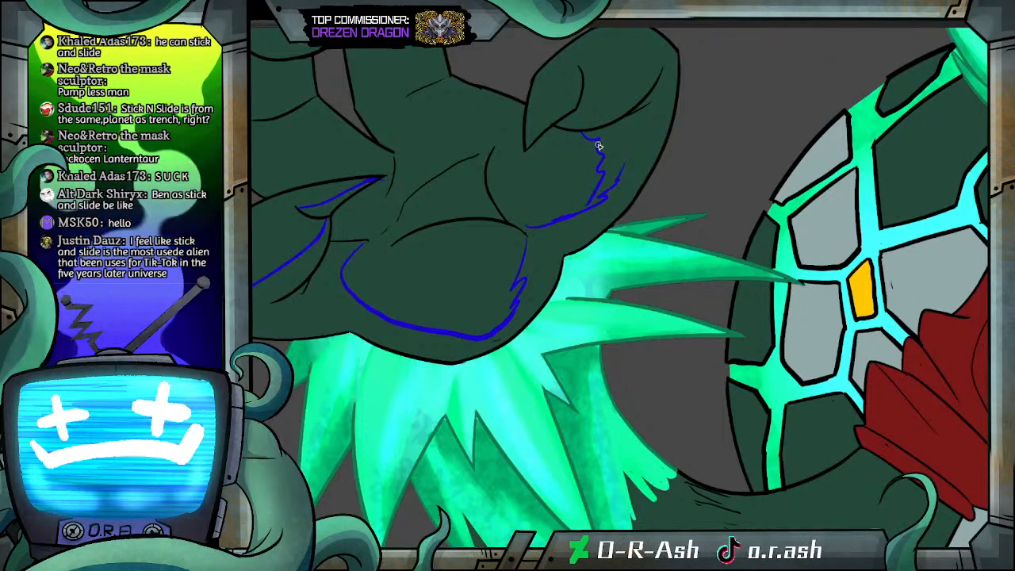
pyautogui.moveTo(567, 134); pyautogui.dragTo(611, 142)
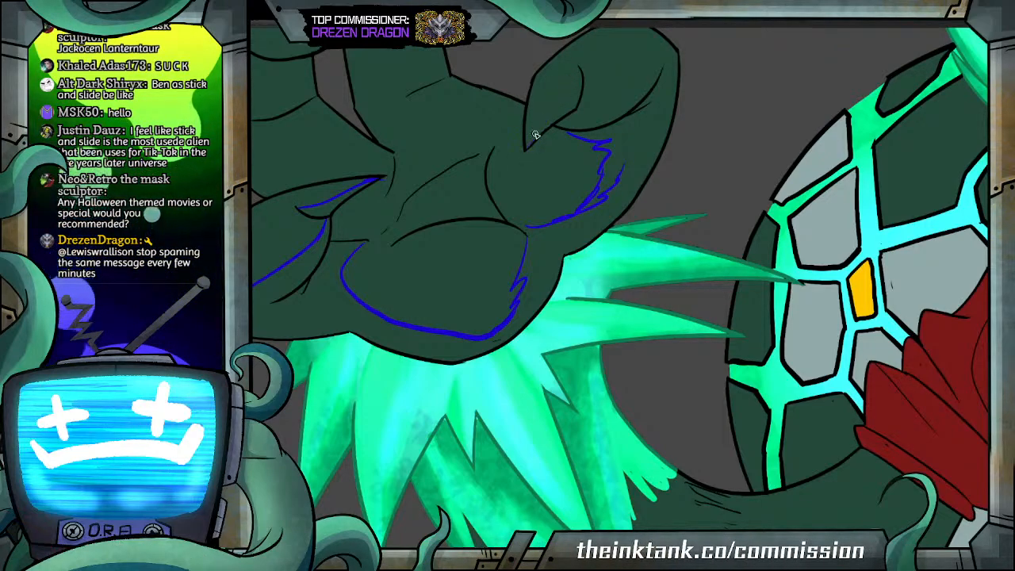
pyautogui.moveTo(584, 69)
pyautogui.mouseDown()
pyautogui.moveTo(615, 81)
pyautogui.moveTo(676, 59)
pyautogui.mouseUp()
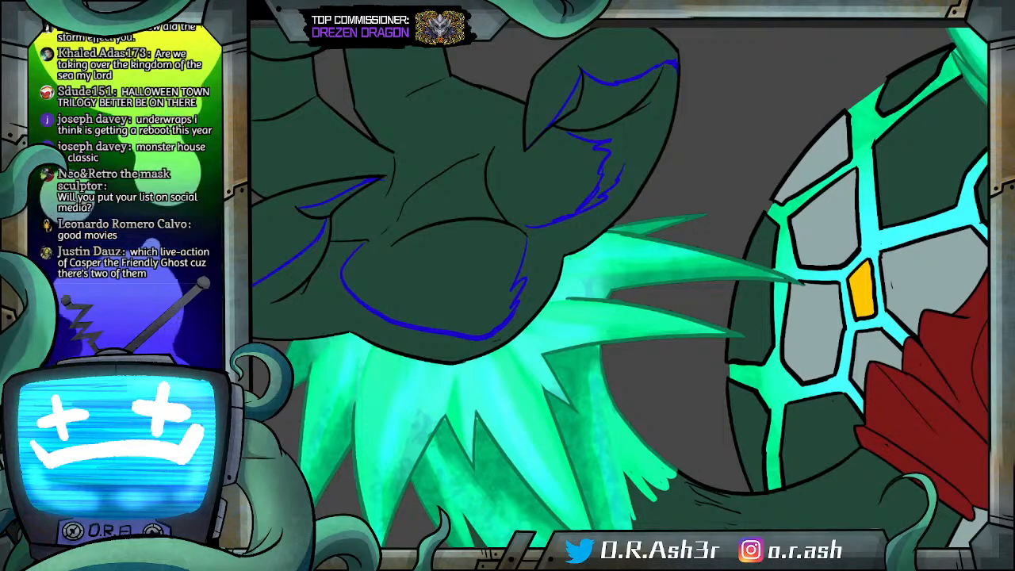
# Step: Refine the blue shadow outlines on the lowest finger and its claw, and close the outline at the base of the thumb pad
pyautogui.scroll(3, 620, 289)
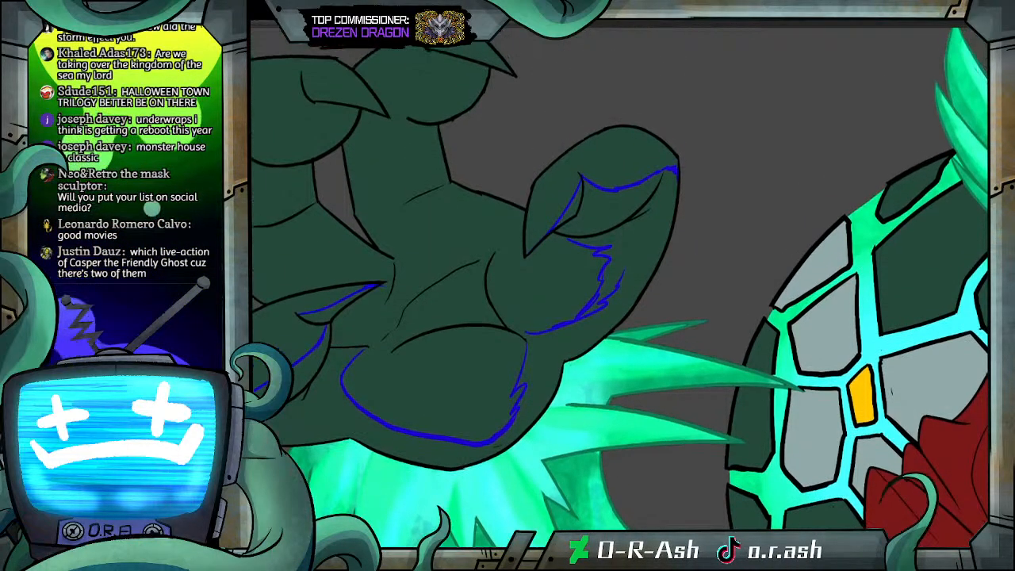
pyautogui.press('e')
pyautogui.moveTo(295, 316)
pyautogui.mouseDown()
pyautogui.moveTo(384, 278)
pyautogui.moveTo(316, 323)
pyautogui.moveTo(363, 286)
pyautogui.mouseUp()
pyautogui.press('b')
pyautogui.hotkey('ctrl', 'z')
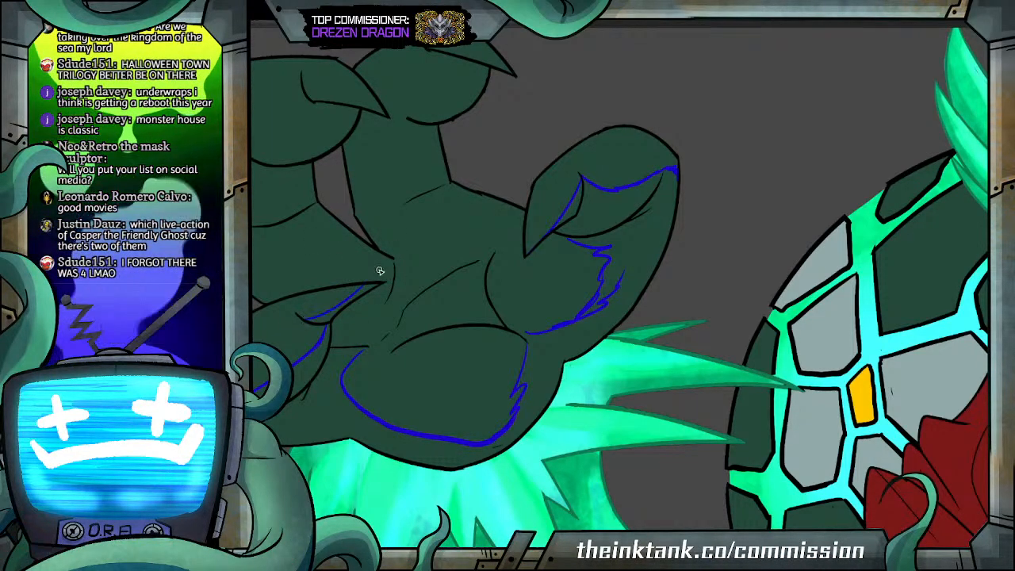
pyautogui.hotkey('ctrl', 'z')
pyautogui.moveTo(307, 322); pyautogui.dragTo(357, 295)
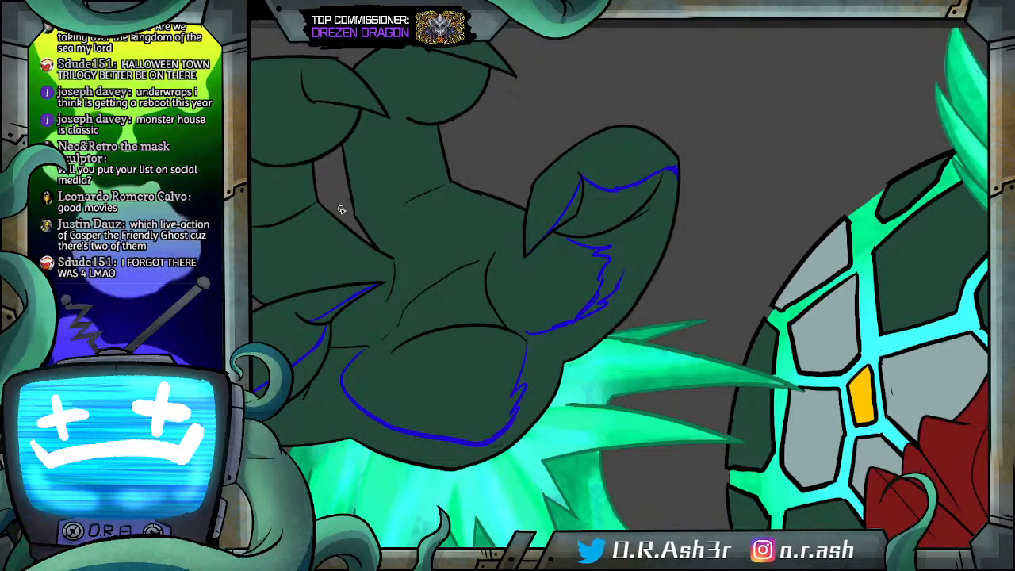
pyautogui.moveTo(302, 355); pyautogui.dragTo(303, 355)
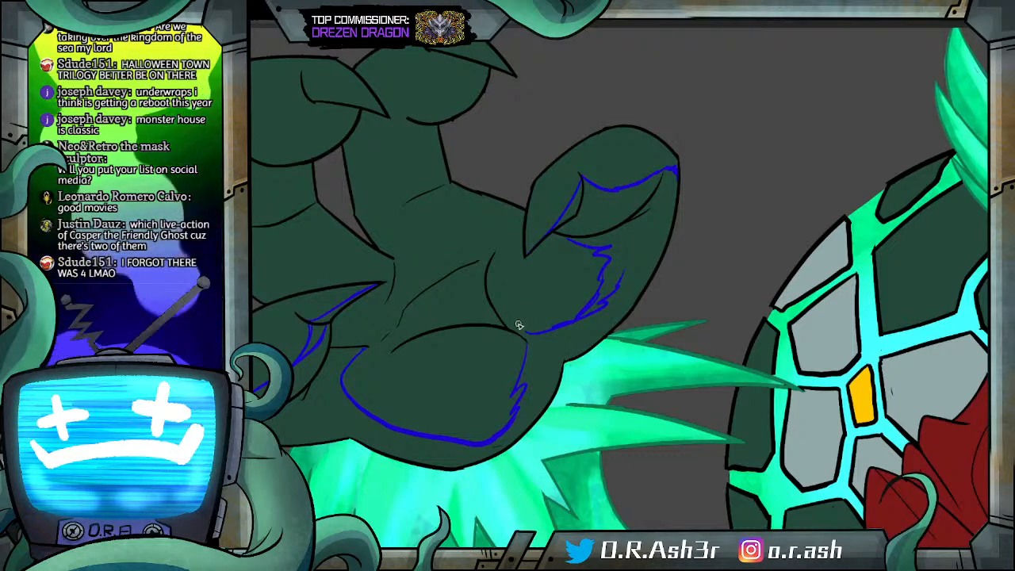
pyautogui.moveTo(501, 327); pyautogui.dragTo(548, 317)
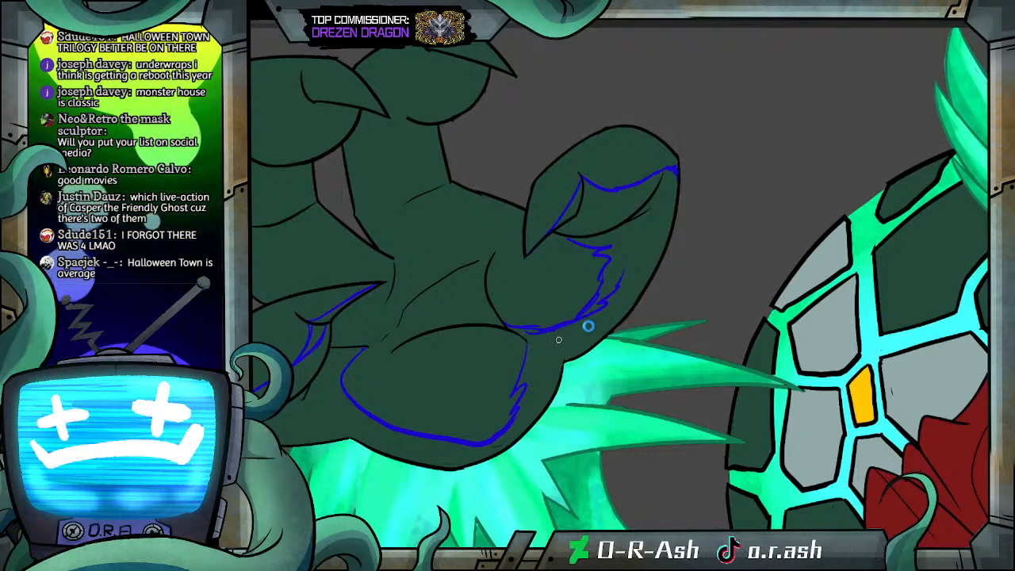
# Step: Try filling the outlined shadows of the lower palm, thumb and claws with blue, and undo the fills
pyautogui.click(620, 288)
pyautogui.click(617, 192)
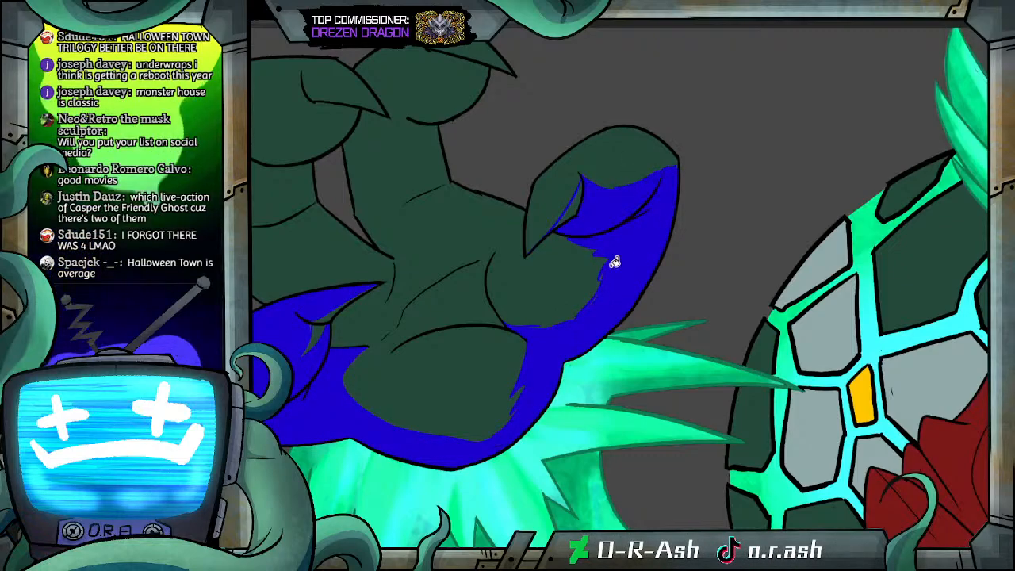
pyautogui.click(579, 197)
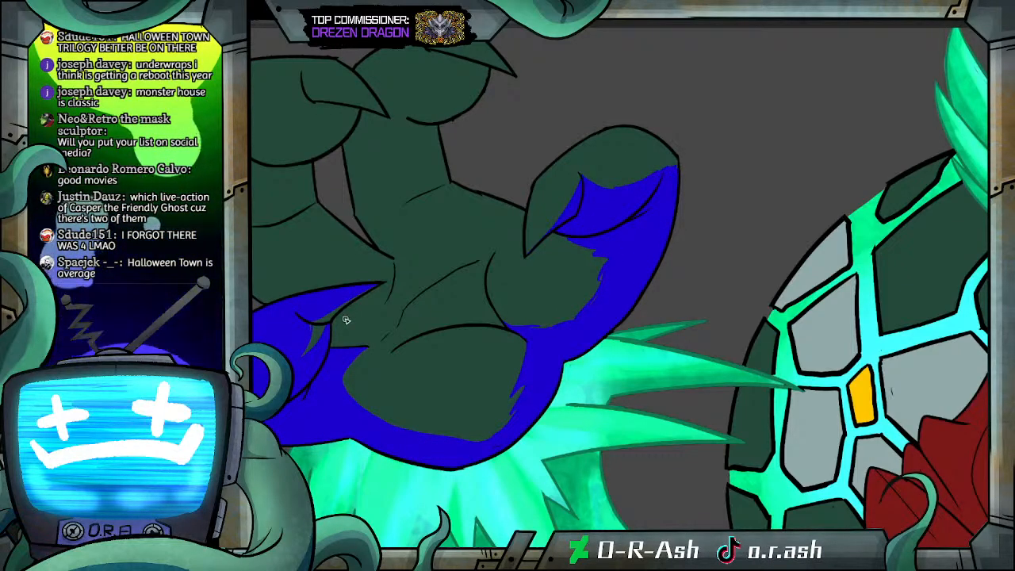
pyautogui.hotkey('ctrl', 'z')
pyautogui.hotkey('ctrl', 'z')
pyautogui.hotkey('ctrl', 'z')
pyautogui.hotkey('ctrl', 'z')
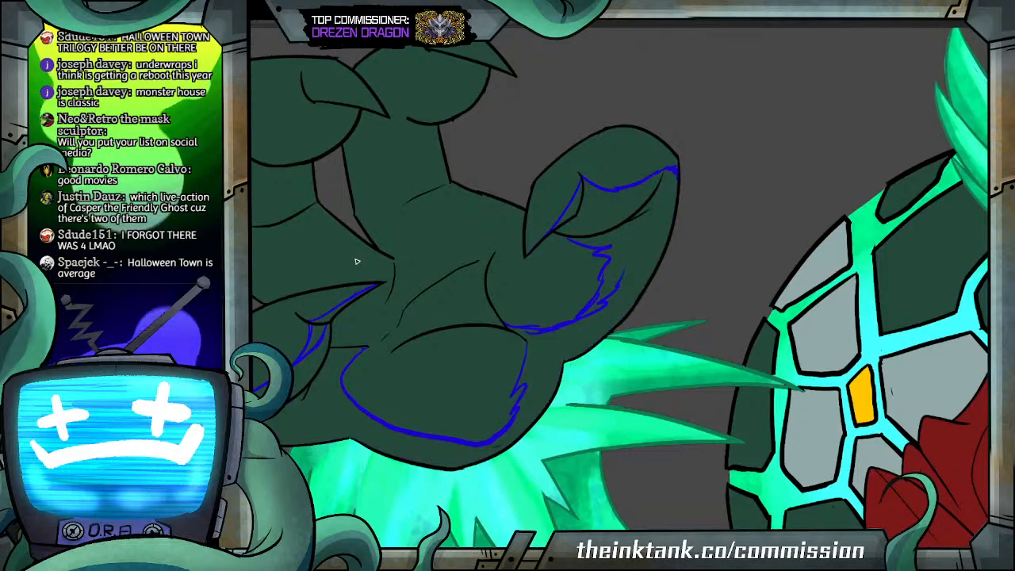
# Step: Fill the outlined shadows along the lower palm edge, the underside of the thumb and the thumb's claw with blue
pyautogui.click(334, 318)
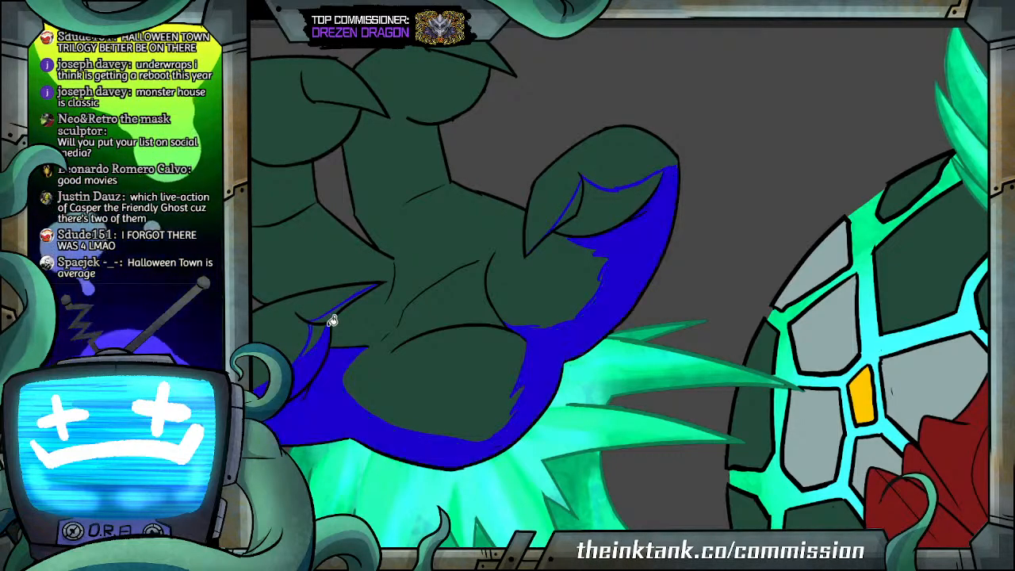
pyautogui.click(584, 188)
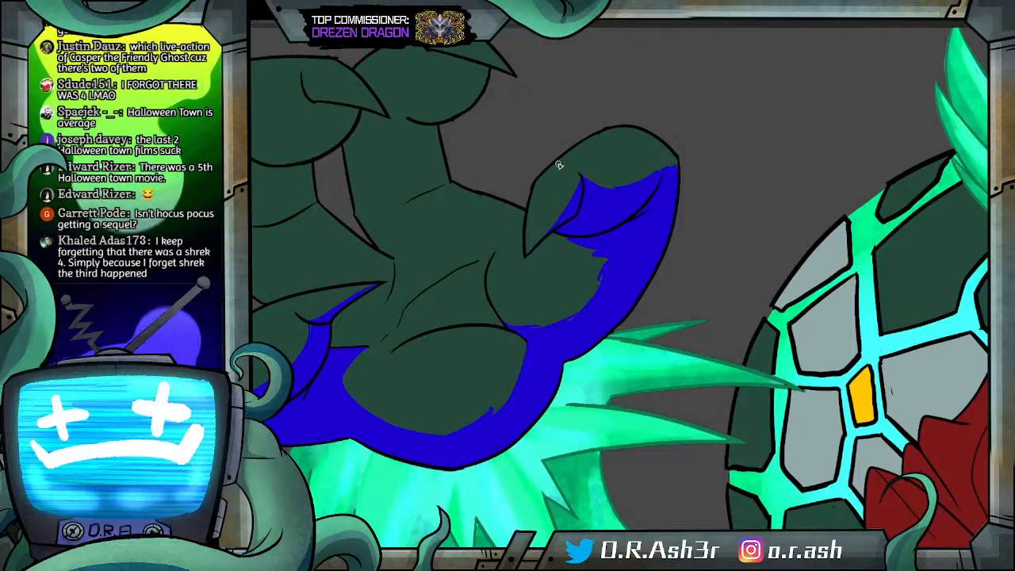
# Step: Extend the blue shadow inward on the thumb pad, and outline and fill the central palm around the palm pad
pyautogui.moveTo(422, 286)
pyautogui.mouseDown()
pyautogui.moveTo(505, 231)
pyautogui.moveTo(518, 209)
pyautogui.mouseUp()
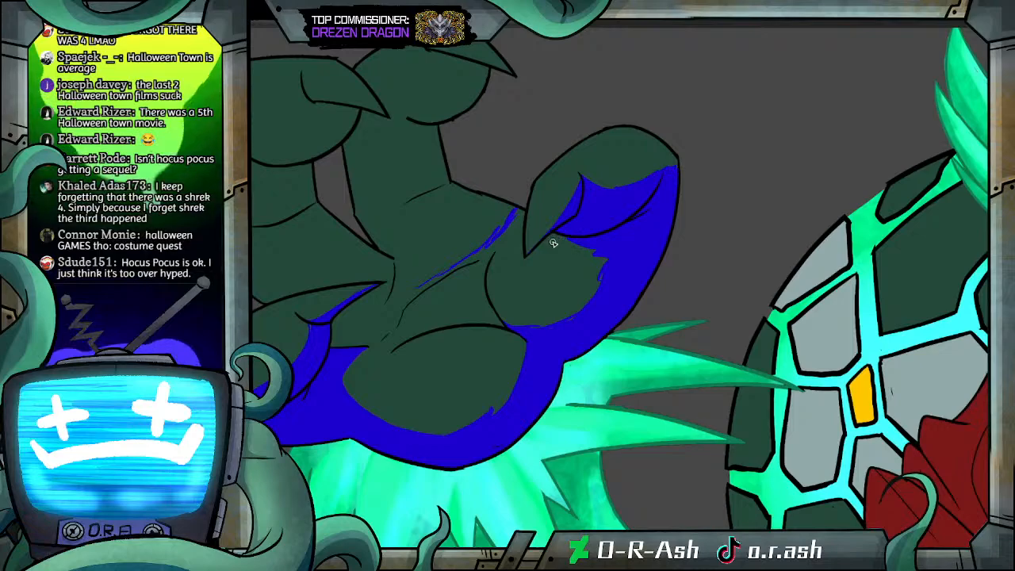
pyautogui.moveTo(559, 242)
pyautogui.mouseDown()
pyautogui.moveTo(576, 297)
pyautogui.moveTo(572, 321)
pyautogui.mouseUp()
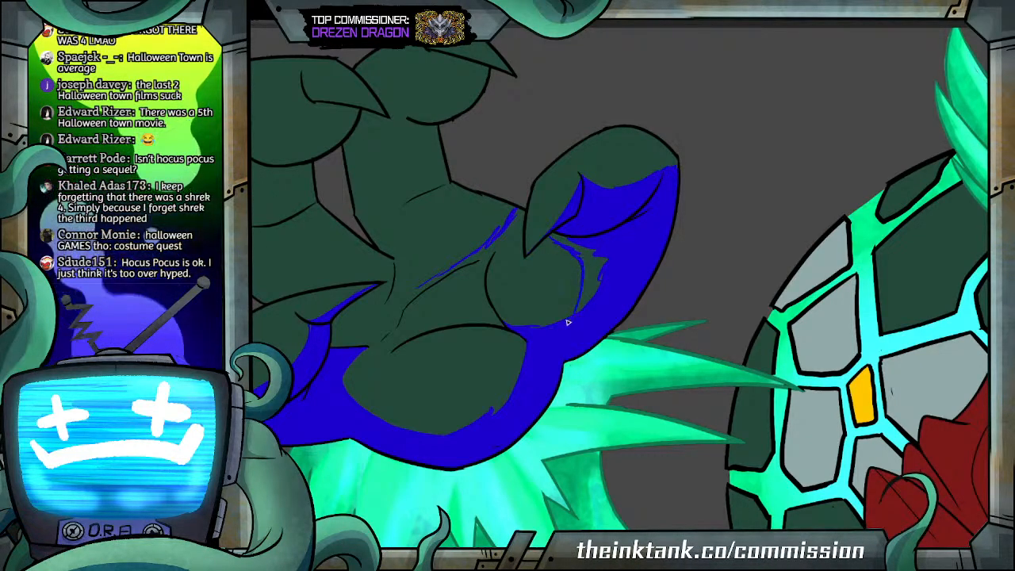
pyautogui.click(594, 268)
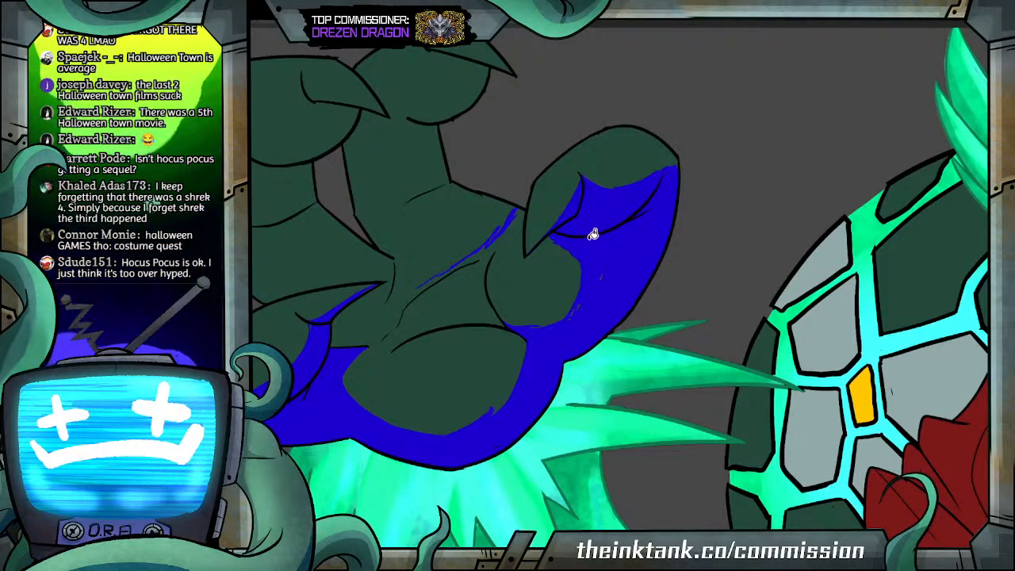
pyautogui.moveTo(578, 295); pyautogui.dragTo(562, 311)
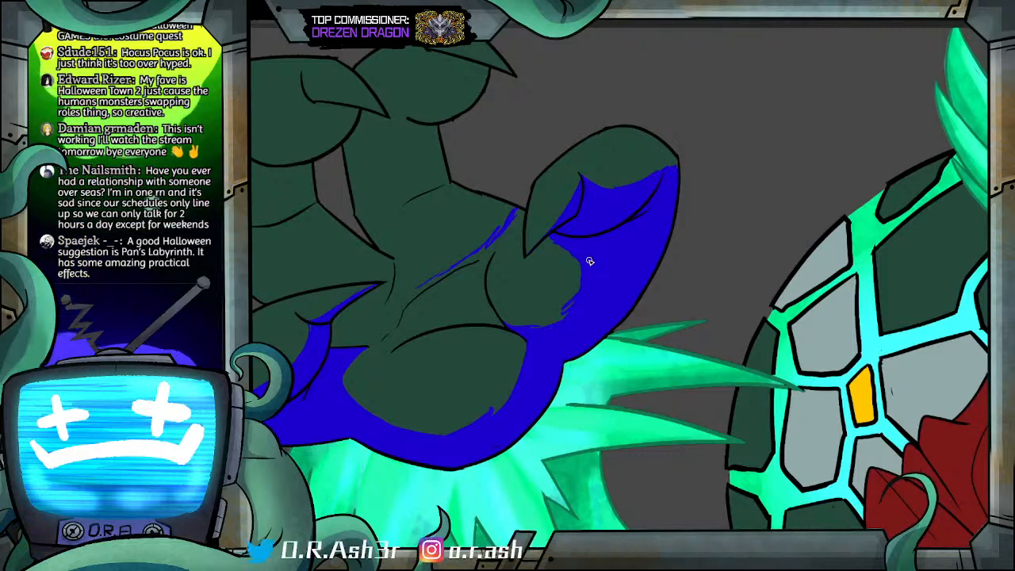
pyautogui.moveTo(523, 211); pyautogui.dragTo(494, 249)
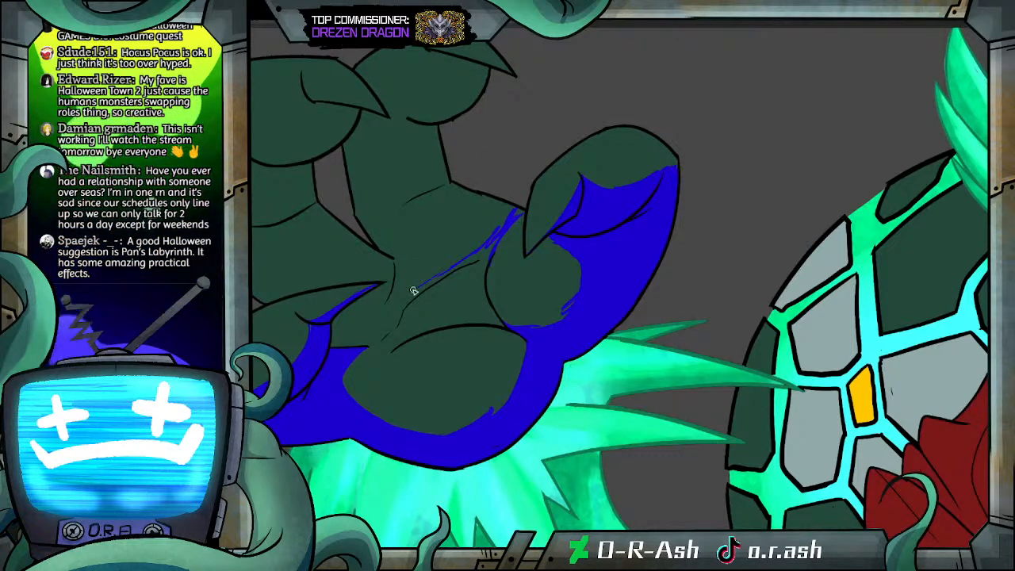
pyautogui.moveTo(399, 301)
pyautogui.mouseDown()
pyautogui.moveTo(368, 336)
pyautogui.moveTo(354, 334)
pyautogui.mouseUp()
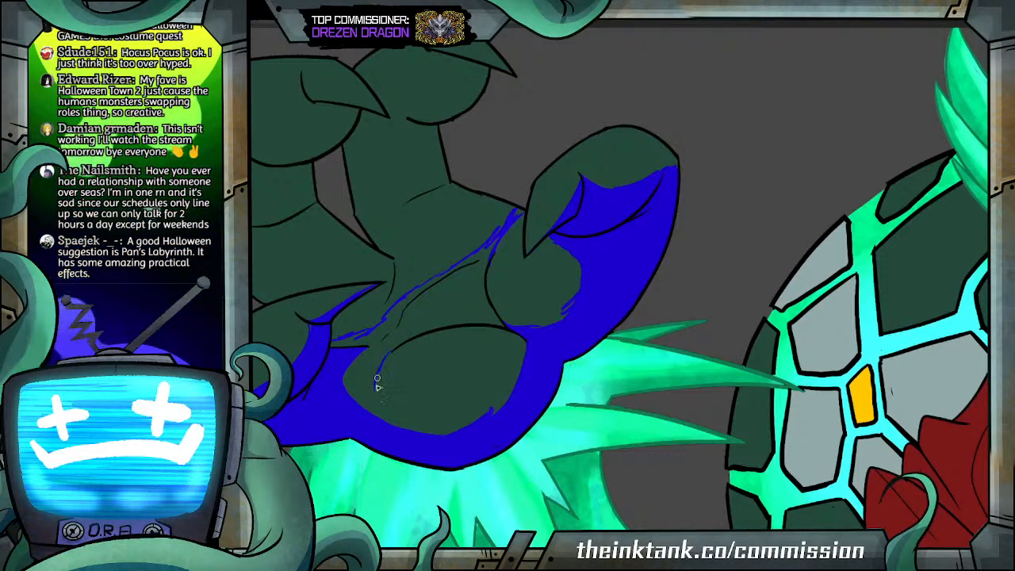
pyautogui.click(465, 276)
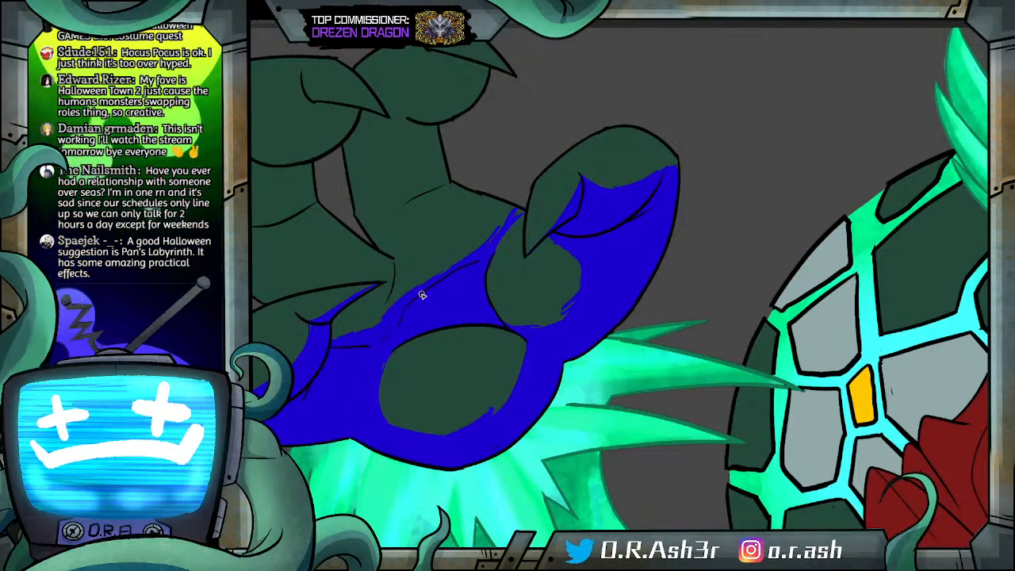
# Step: Outline the index finger's shadow around its tip, length and base pad, and fill the fingertip and middle segment with blue
pyautogui.moveTo(361, 217)
pyautogui.mouseDown()
pyautogui.moveTo(464, 250)
pyautogui.moveTo(514, 215)
pyautogui.mouseUp()
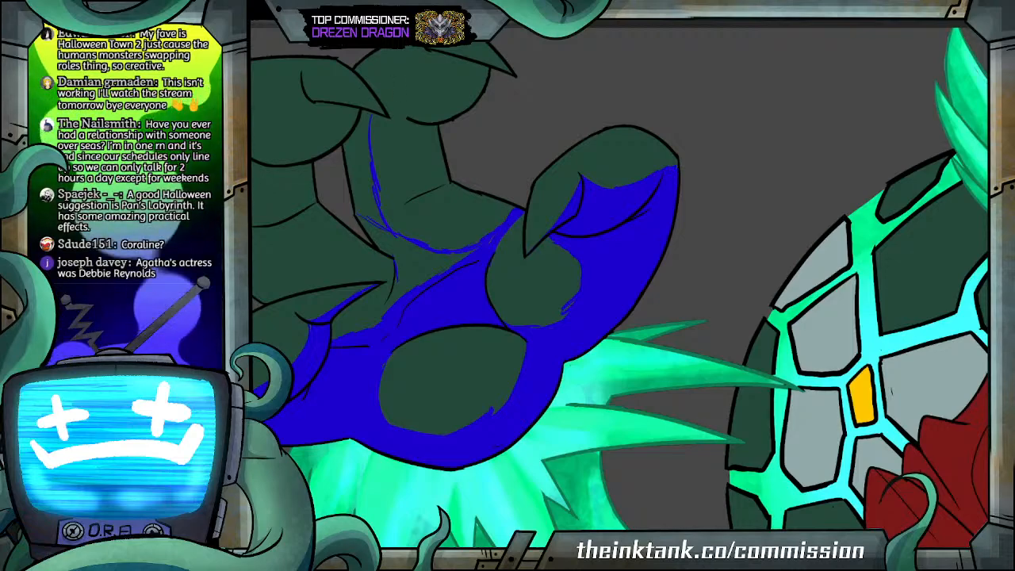
pyautogui.scroll(2, 952, 149)
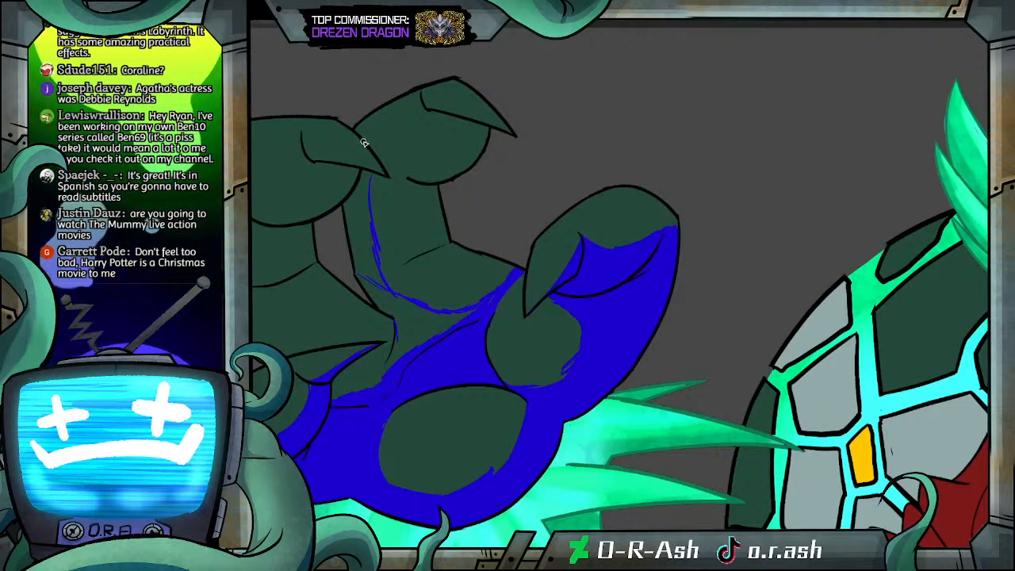
pyautogui.moveTo(428, 115)
pyautogui.mouseDown()
pyautogui.moveTo(390, 144)
pyautogui.moveTo(429, 117)
pyautogui.mouseUp()
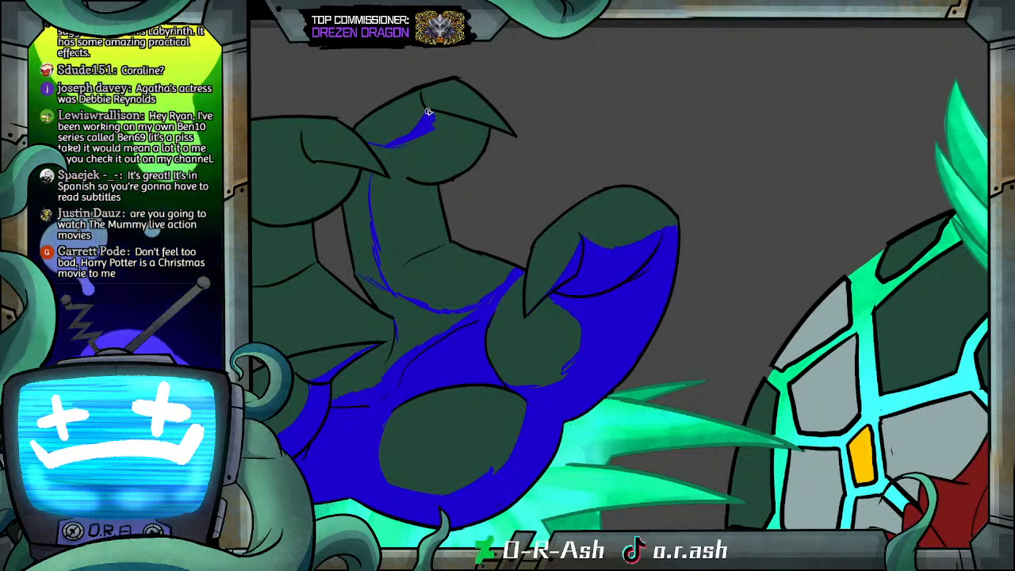
pyautogui.click(458, 109)
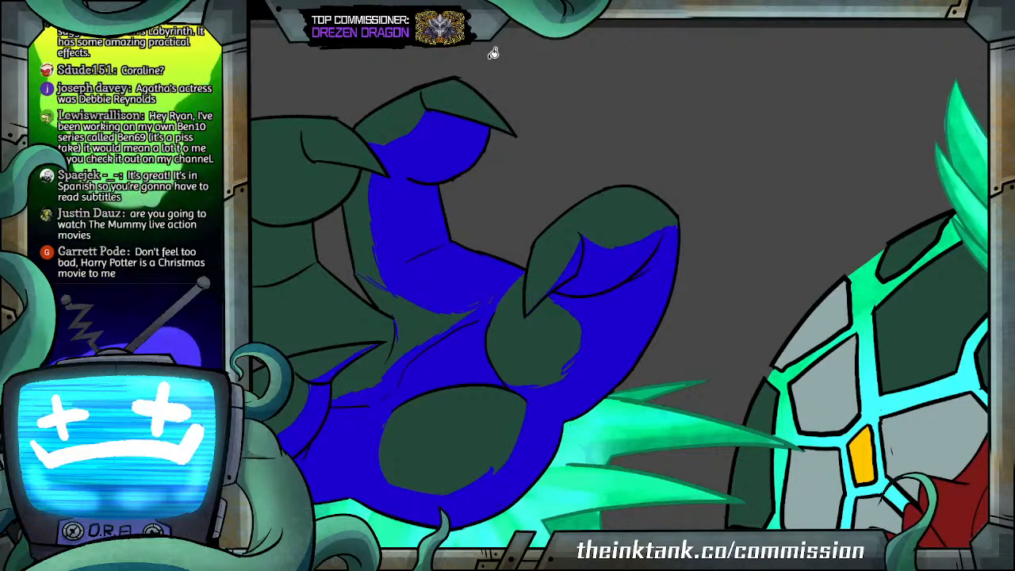
pyautogui.hotkey('ctrl', 'z')
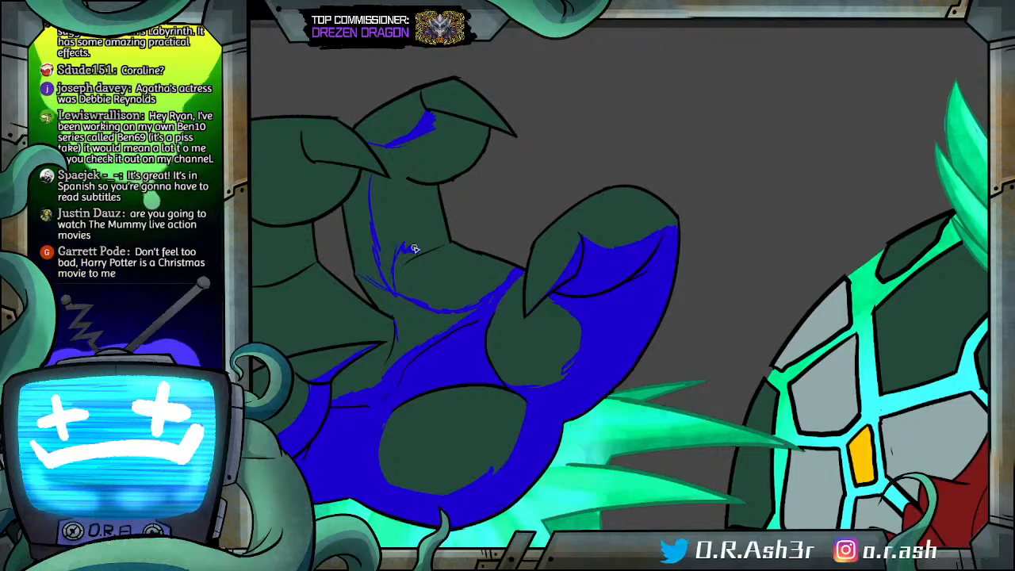
pyautogui.moveTo(447, 235); pyautogui.dragTo(404, 257)
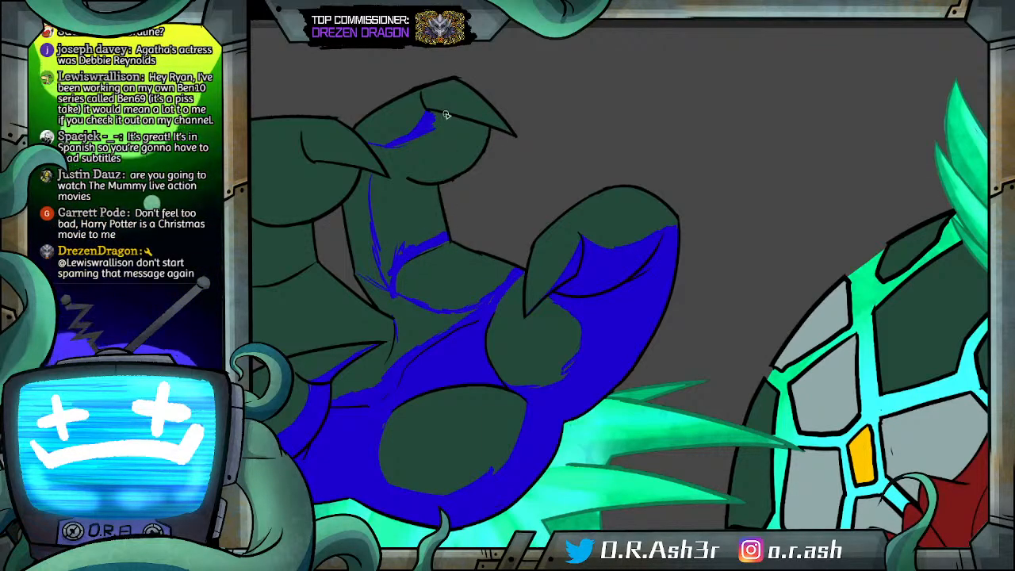
pyautogui.click(452, 142)
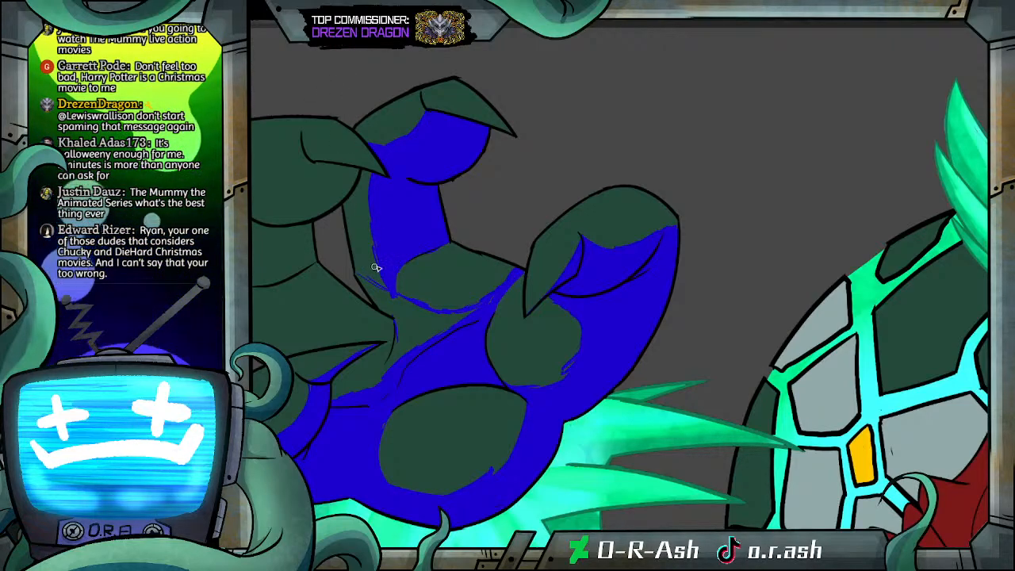
# Step: Extend the blue shadow across the index finger's remaining green edge, undoing the fill that spills onto the neighbouring finger
pyautogui.moveTo(374, 249); pyautogui.dragTo(366, 288)
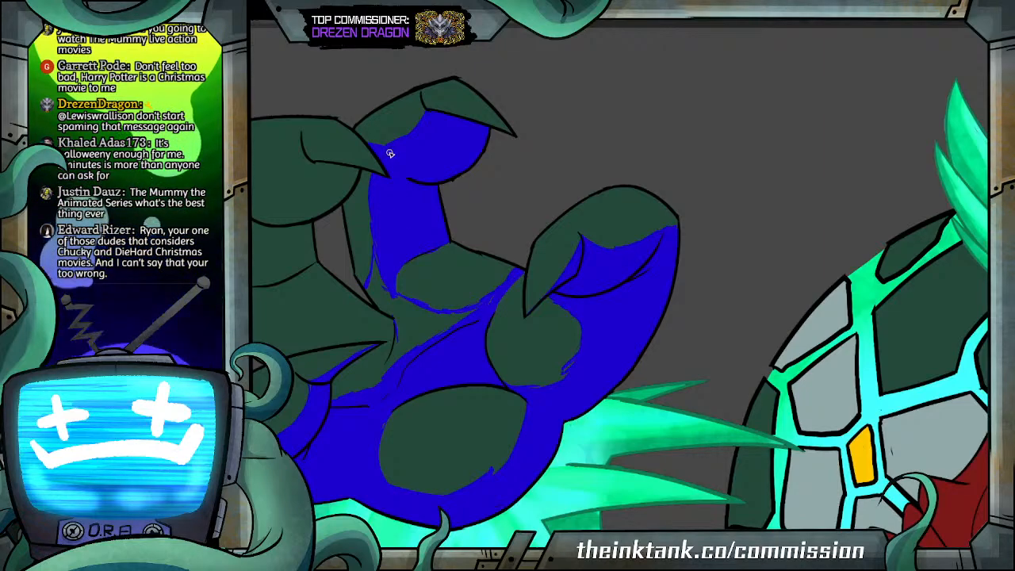
pyautogui.click(362, 200)
pyautogui.click(387, 231)
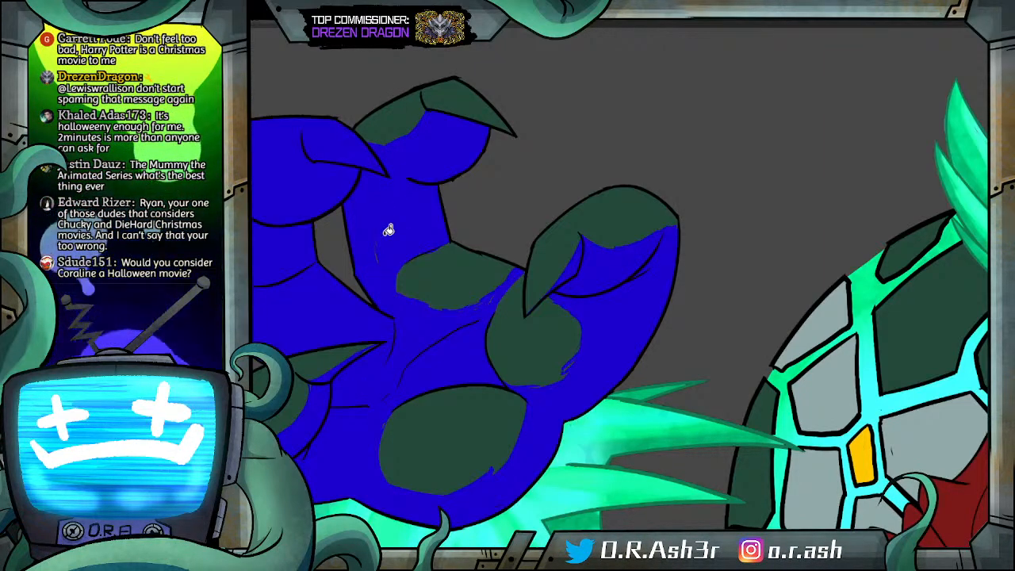
pyautogui.hotkey('ctrl', 'z')
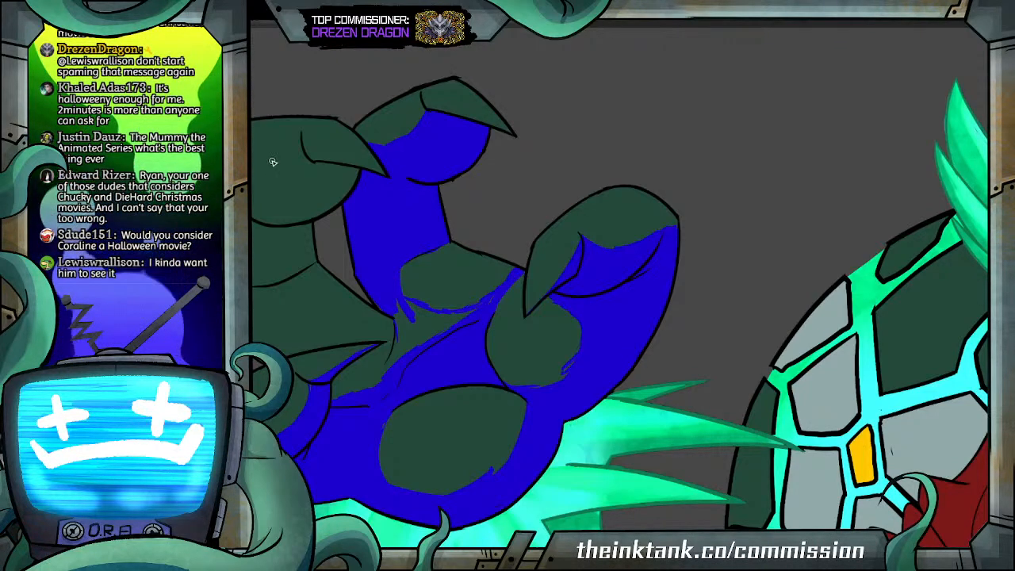
# Step: Outline the middle finger's tip and base pad, and fill the surrounding finger and remaining palm gap with blue
pyautogui.moveTo(272, 174); pyautogui.dragTo(254, 177)
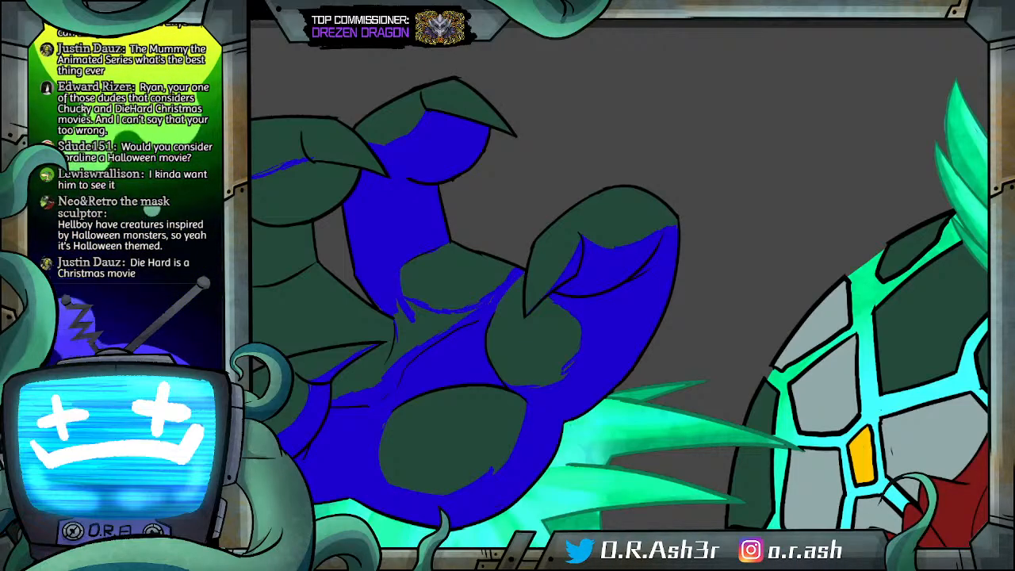
pyautogui.moveTo(337, 281)
pyautogui.mouseDown()
pyautogui.moveTo(296, 294)
pyautogui.moveTo(283, 319)
pyautogui.mouseUp()
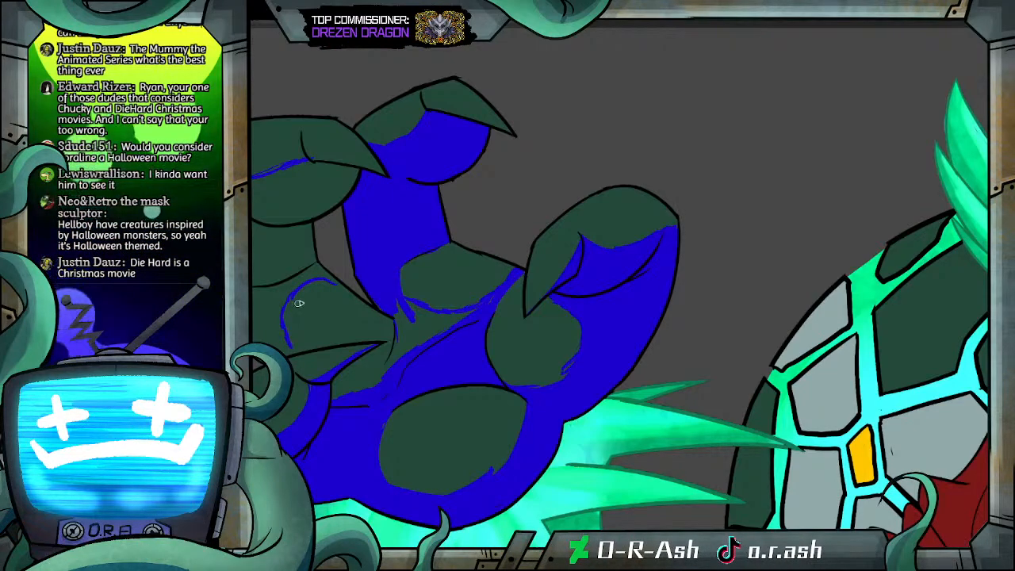
pyautogui.moveTo(352, 292)
pyautogui.mouseDown()
pyautogui.moveTo(386, 318)
pyautogui.moveTo(374, 339)
pyautogui.mouseUp()
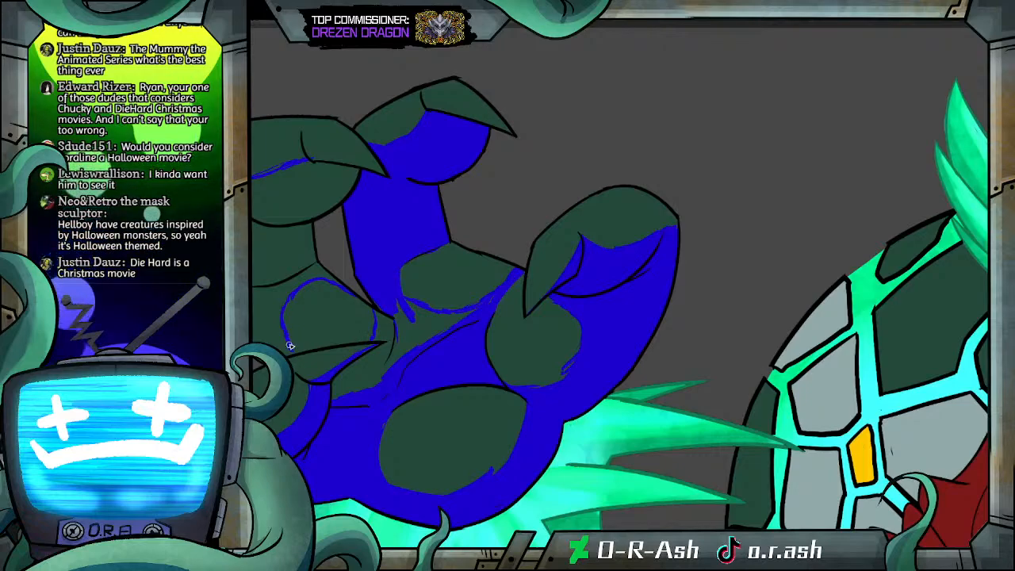
pyautogui.press('g')
pyautogui.moveTo(266, 294); pyautogui.dragTo(306, 194)
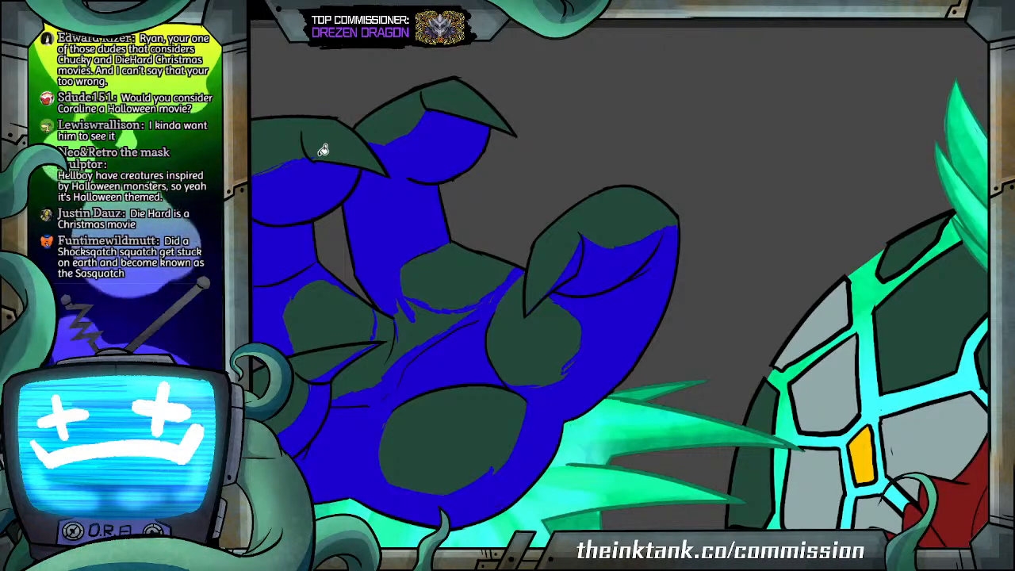
pyautogui.click(386, 322)
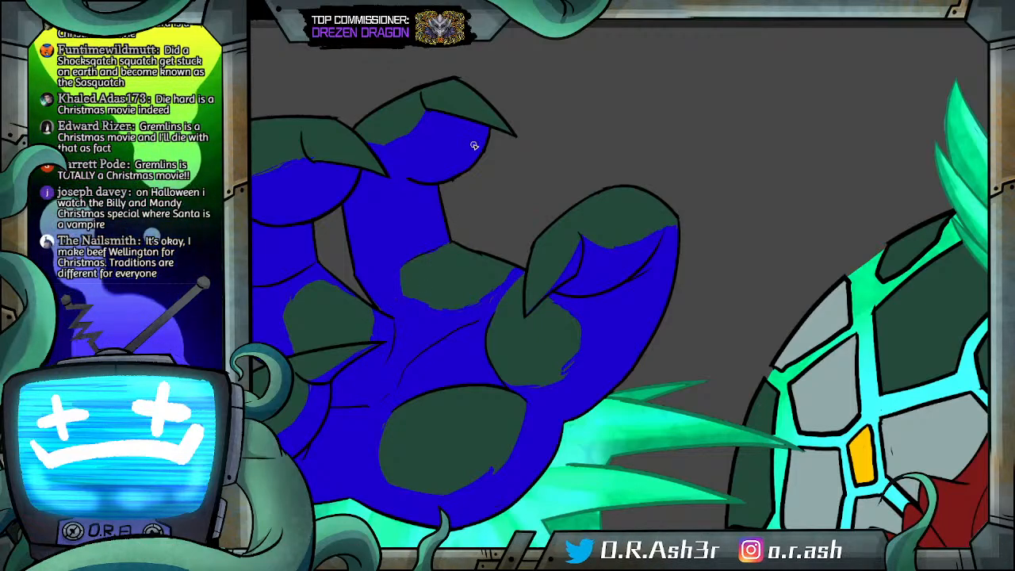
# Step: Draw and fill blue shadows along the undersides of the middle and index fingers' claws
pyautogui.moveTo(296, 141)
pyautogui.mouseDown()
pyautogui.moveTo(288, 163)
pyautogui.moveTo(370, 160)
pyautogui.mouseUp()
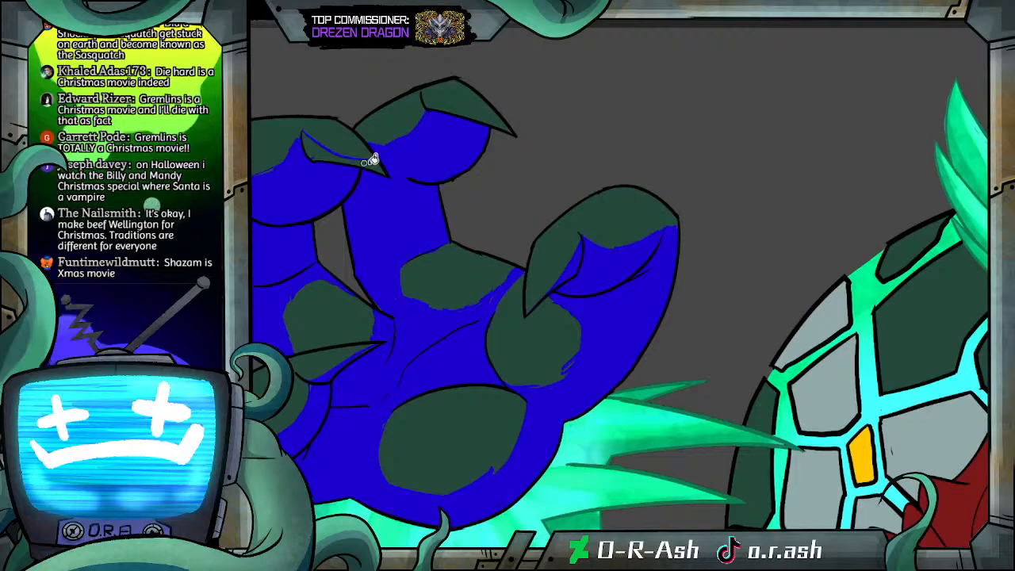
pyautogui.hotkey('ctrl', 'z')
pyautogui.moveTo(423, 92)
pyautogui.mouseDown()
pyautogui.moveTo(484, 101)
pyautogui.moveTo(506, 127)
pyautogui.mouseUp()
pyautogui.press('g')
pyautogui.click(469, 110)
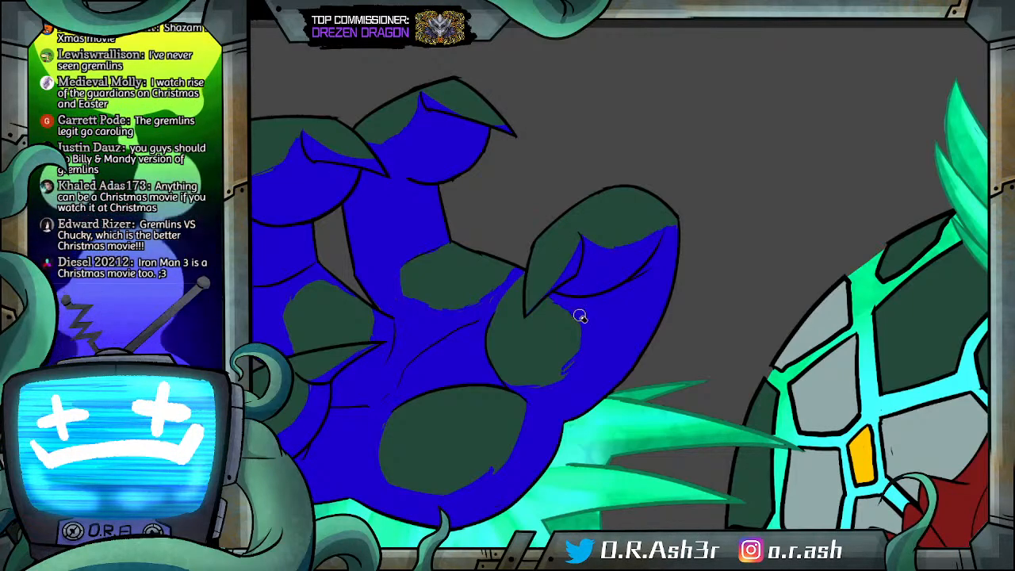
# Step: Erase blue from the thumb pad, narrowing its shadow to a band along the thumb's outer edge
pyautogui.moveTo(569, 324)
pyautogui.mouseDown()
pyautogui.moveTo(600, 322)
pyautogui.moveTo(591, 345)
pyautogui.moveTo(634, 309)
pyautogui.moveTo(587, 312)
pyautogui.moveTo(616, 332)
pyautogui.mouseUp()
pyautogui.moveTo(562, 369); pyautogui.dragTo(625, 336)
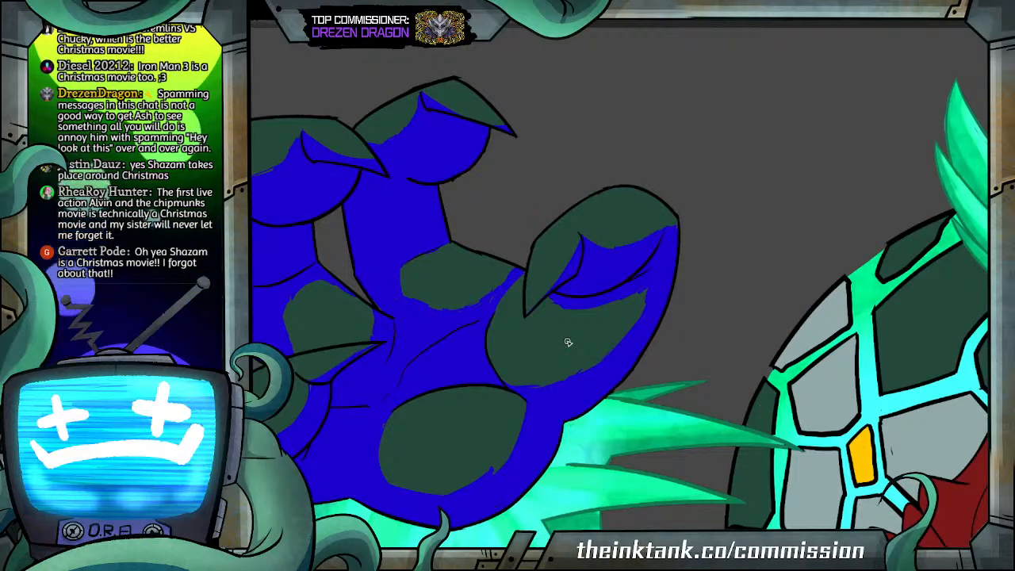
# Step: Outline a ragged blue shadow edge along the raised forearm, from the green wrist tuft up to the red sleeve
pyautogui.scroll(-4, 555, 296)
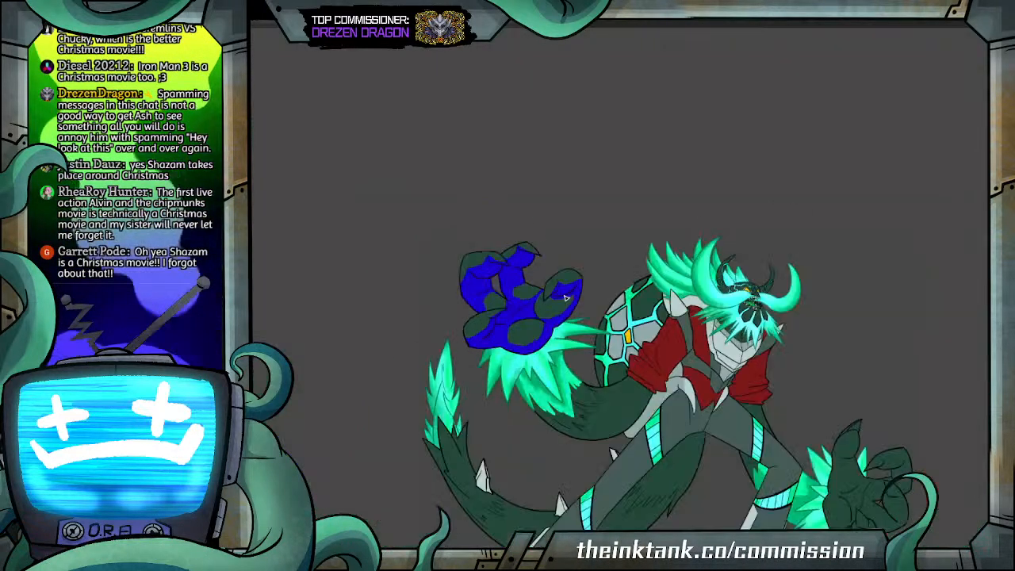
pyautogui.scroll(3, 597, 301)
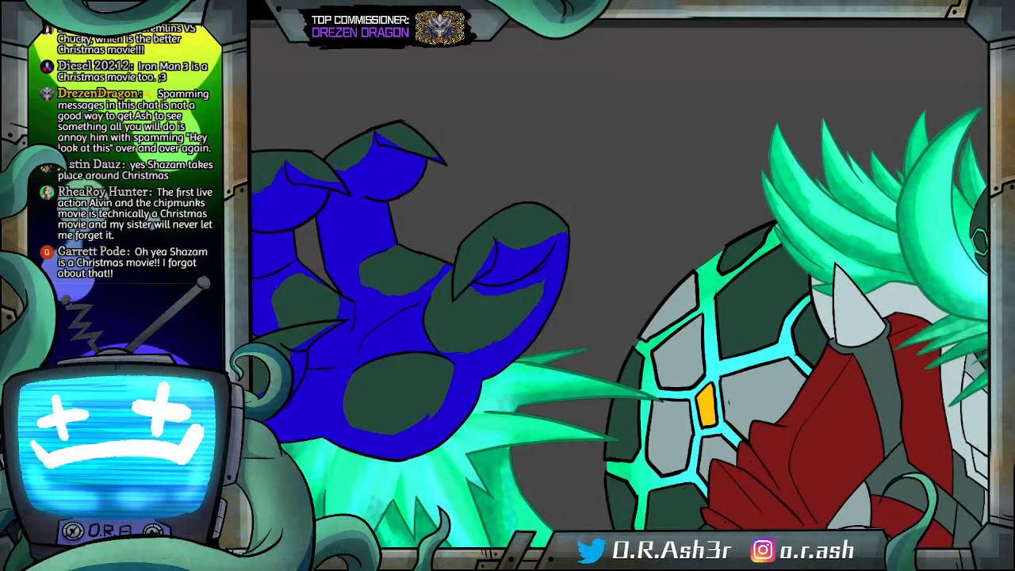
pyautogui.scroll(-5, 620, 287)
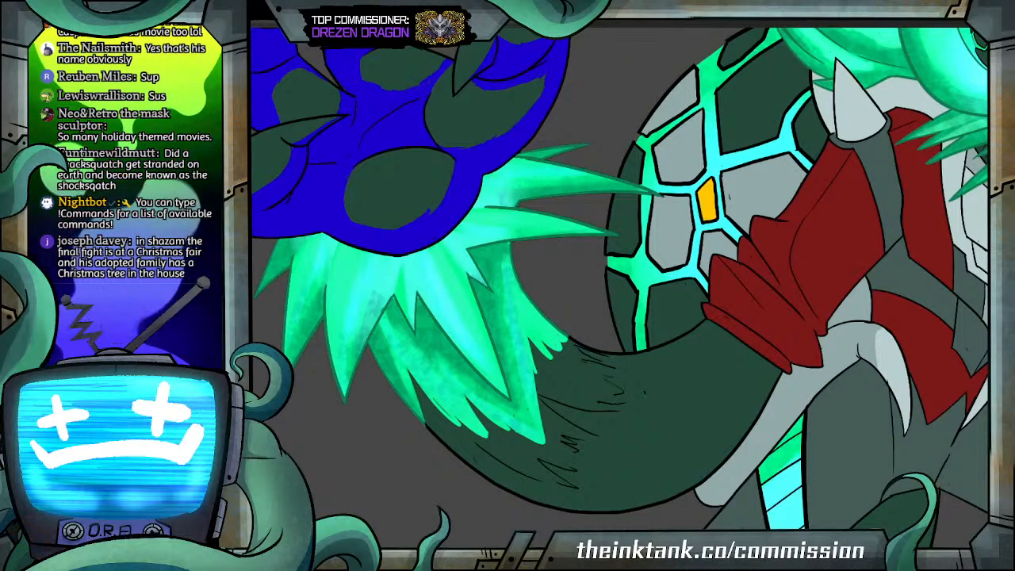
pyautogui.moveTo(545, 443)
pyautogui.mouseDown()
pyautogui.moveTo(608, 460)
pyautogui.moveTo(678, 428)
pyautogui.mouseUp()
pyautogui.moveTo(635, 454)
pyautogui.mouseDown()
pyautogui.moveTo(705, 407)
pyautogui.moveTo(739, 357)
pyautogui.mouseUp()
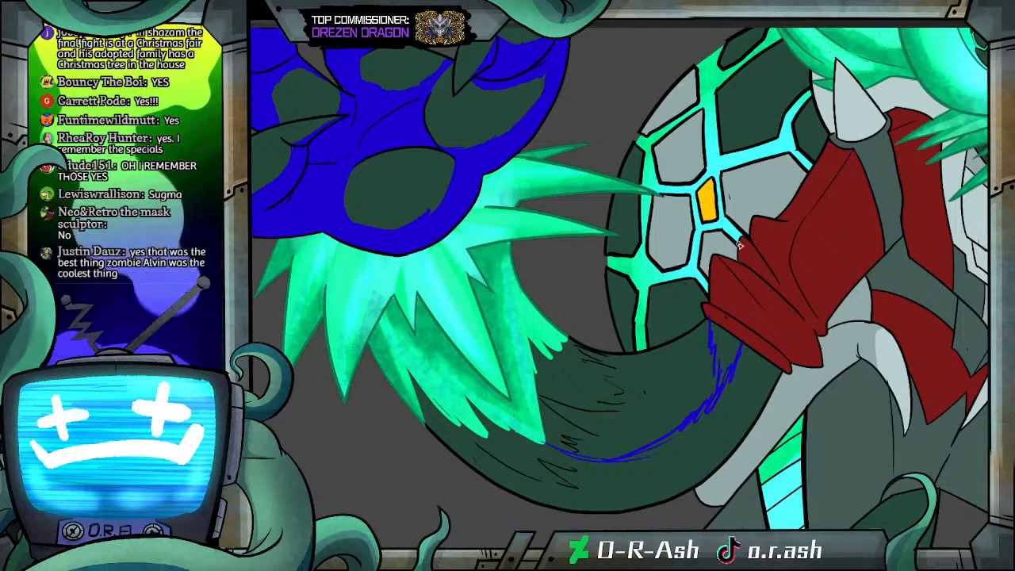
pyautogui.press('g')
pyautogui.click(732, 348)
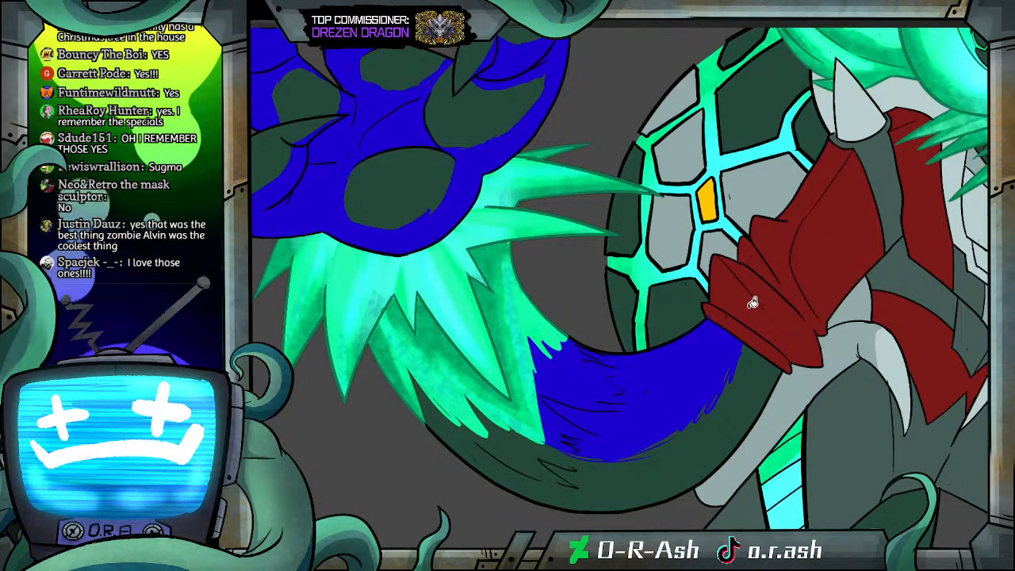
pyautogui.hotkey('ctrl', 'z')
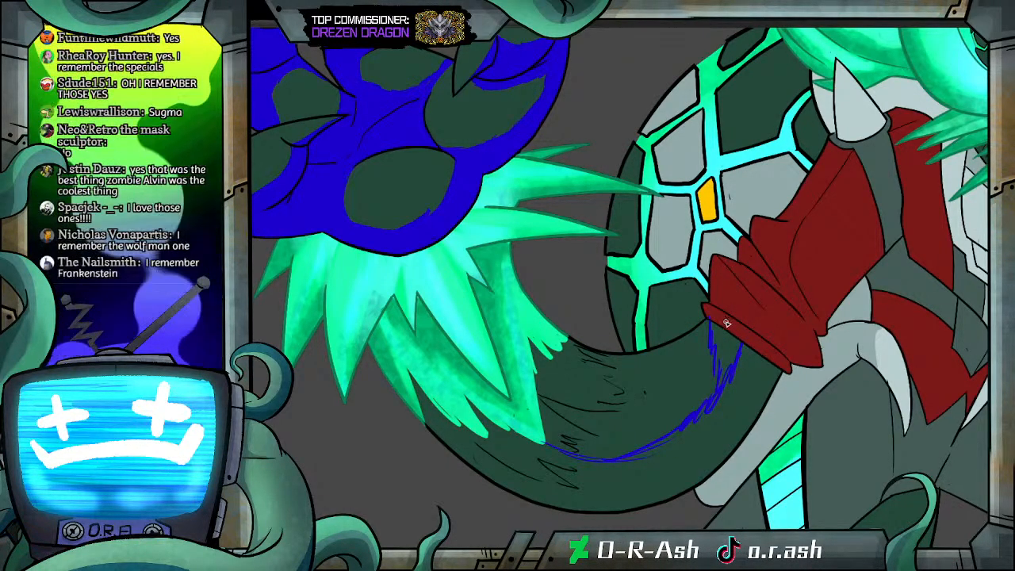
# Step: Close the outline's gaps under the sleeve and fill the forearm's lower side with blue to the wrist tuft
pyautogui.moveTo(713, 349)
pyautogui.mouseDown()
pyautogui.moveTo(714, 392)
pyautogui.moveTo(740, 328)
pyautogui.mouseUp()
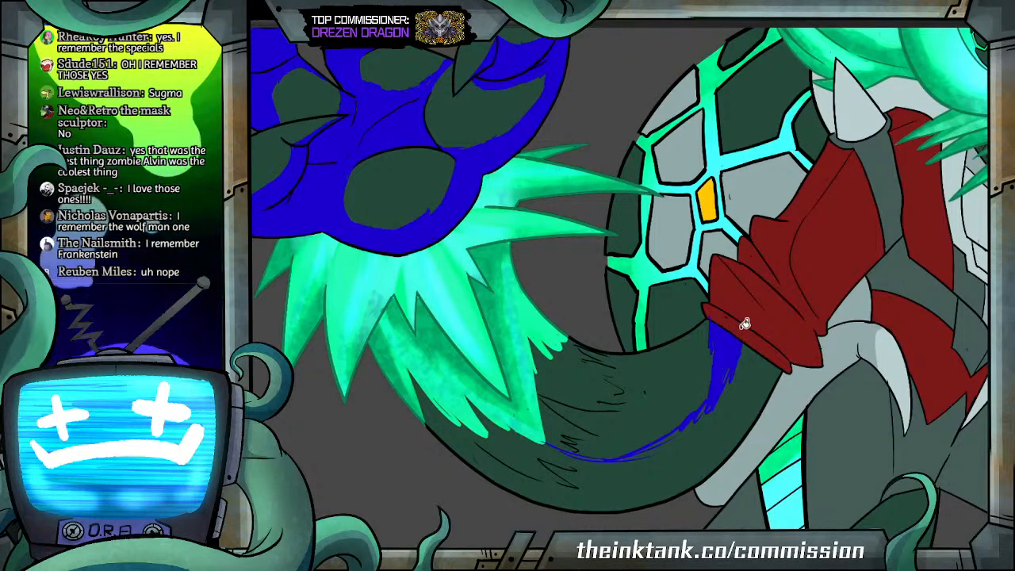
pyautogui.click(768, 347)
pyautogui.moveTo(729, 375); pyautogui.dragTo(693, 420)
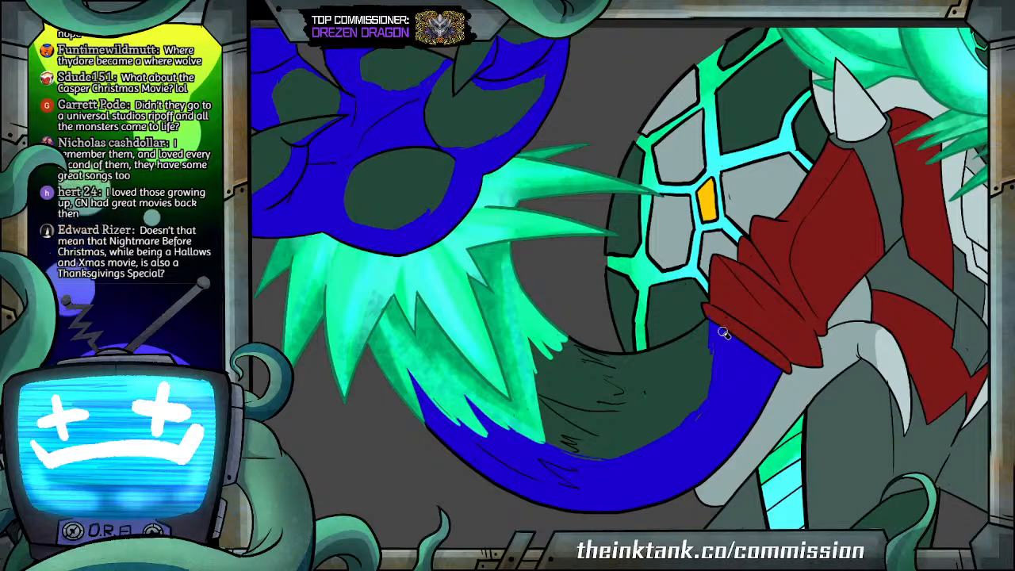
# Step: Erase the forearm shadow's upper edge, then redraw and fill a narrower ragged blue edge below the red sleeve
pyautogui.press('e')
pyautogui.moveTo(752, 311)
pyautogui.mouseDown()
pyautogui.moveTo(707, 371)
pyautogui.moveTo(658, 386)
pyautogui.mouseUp()
pyautogui.moveTo(546, 427); pyautogui.dragTo(710, 411)
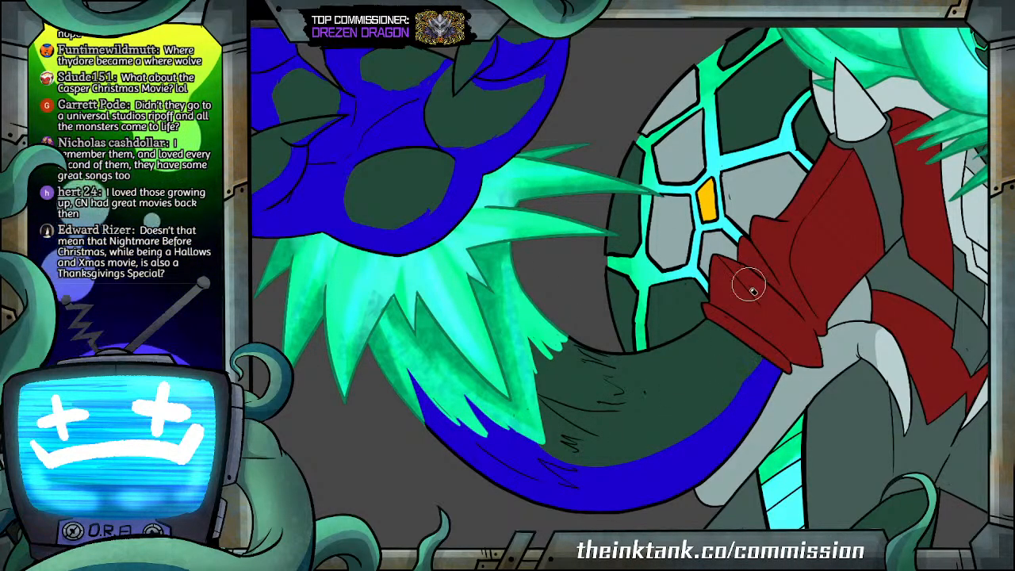
pyautogui.moveTo(723, 331)
pyautogui.mouseDown()
pyautogui.moveTo(733, 349)
pyautogui.moveTo(727, 404)
pyautogui.mouseUp()
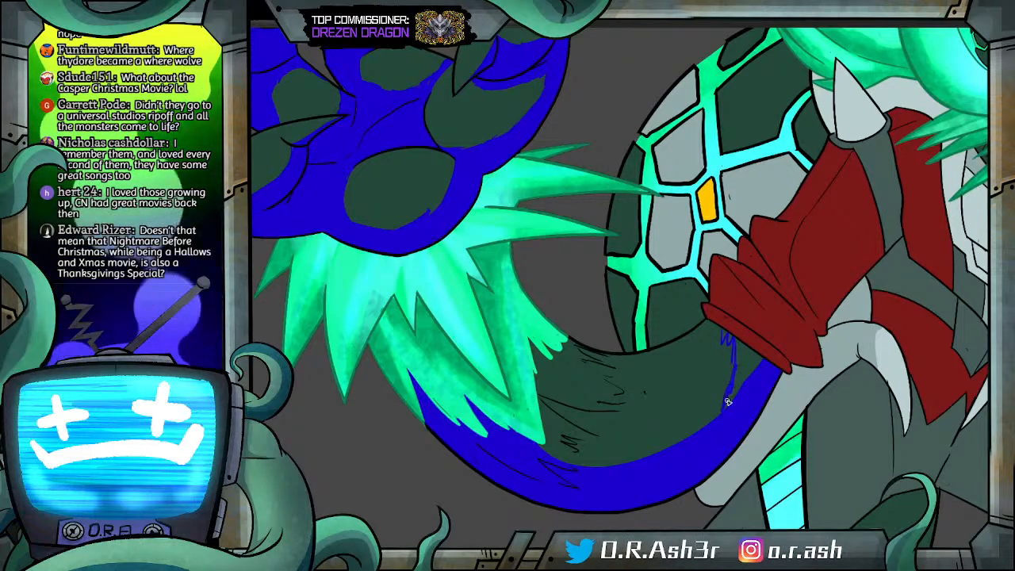
pyautogui.click(743, 359)
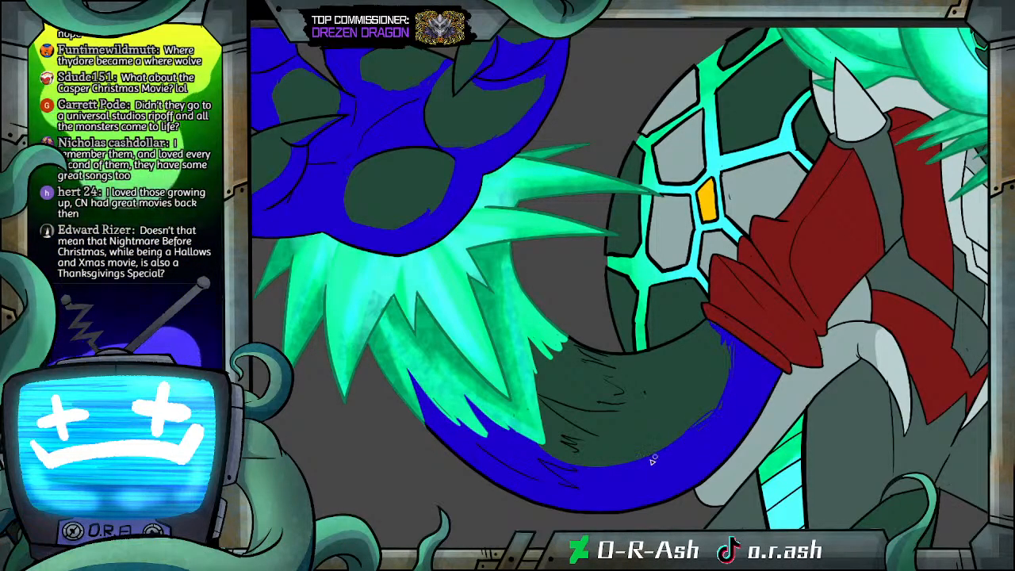
# Step: Draw jagged blue shadow tufts following the fur strokes across the forearm beside the wrist tuft
pyautogui.moveTo(591, 472)
pyautogui.mouseDown()
pyautogui.moveTo(573, 453)
pyautogui.moveTo(595, 447)
pyautogui.mouseUp()
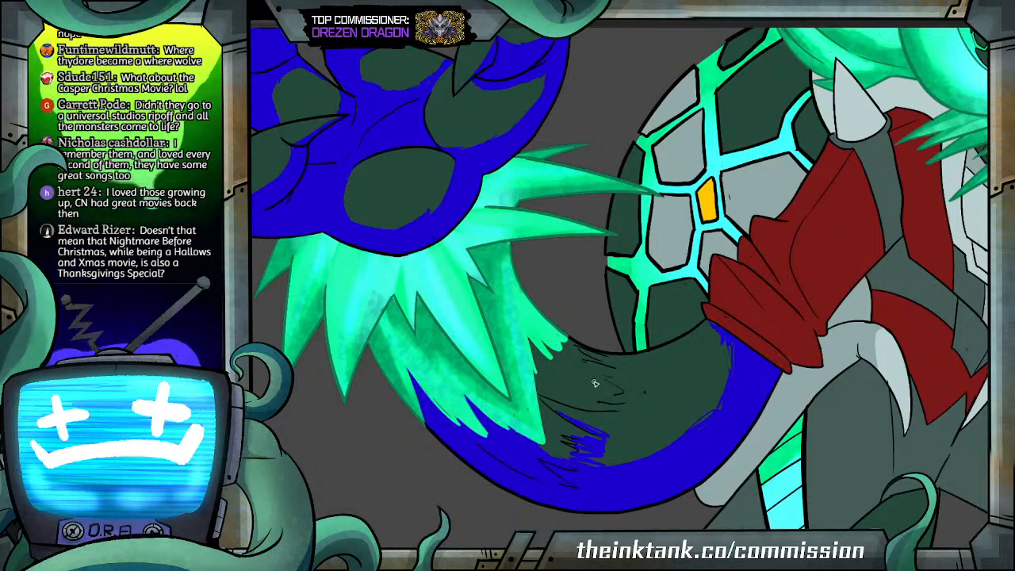
pyautogui.moveTo(633, 405)
pyautogui.mouseDown()
pyautogui.moveTo(591, 413)
pyautogui.moveTo(572, 397)
pyautogui.mouseUp()
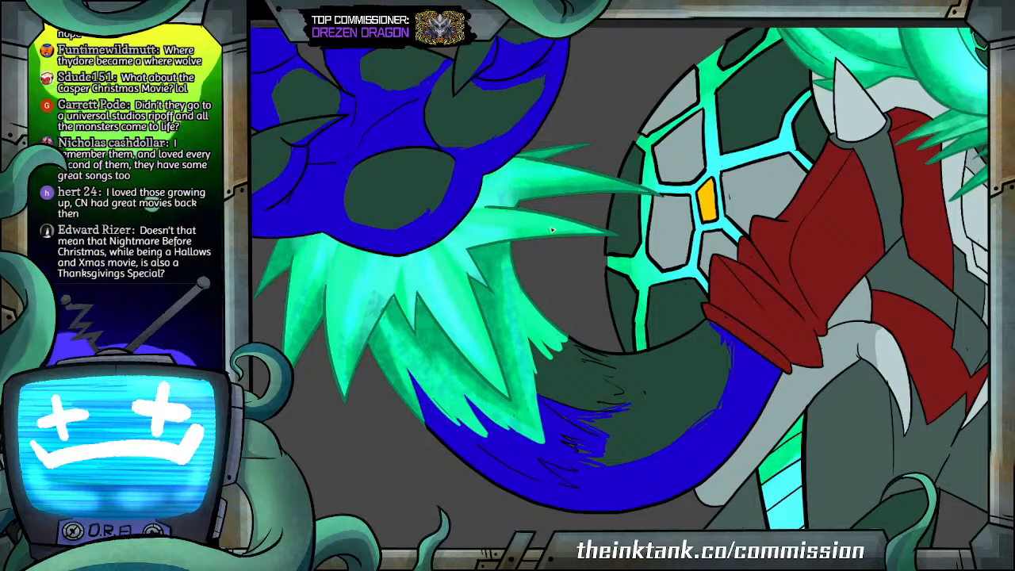
pyautogui.moveTo(599, 448); pyautogui.dragTo(544, 400)
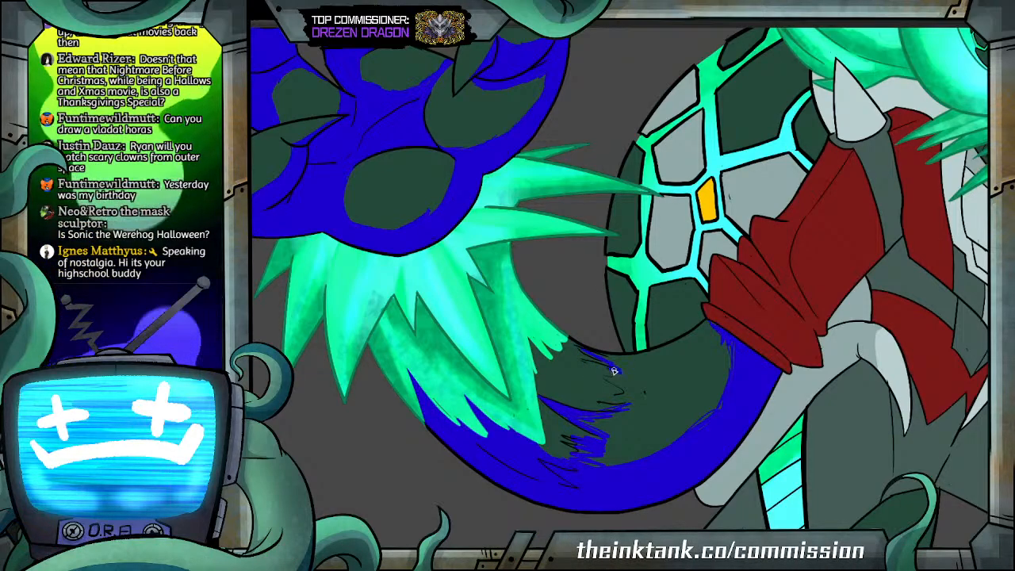
pyautogui.moveTo(623, 374); pyautogui.dragTo(603, 402)
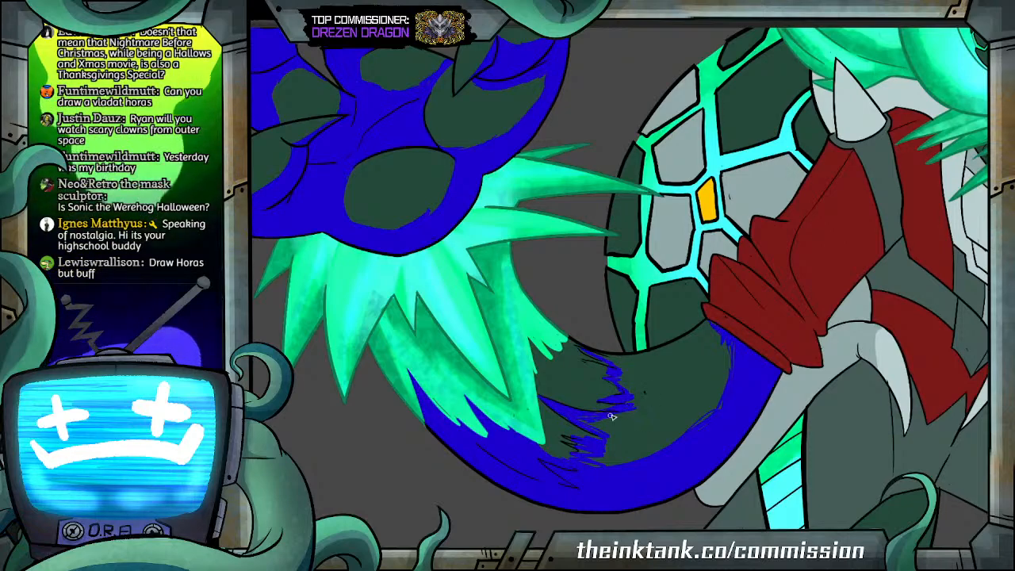
# Step: Raise the forearm shadow's upper edge between the fur tufts and the sleeve, and fill the enclosed gap with blue
pyautogui.moveTo(631, 453); pyautogui.dragTo(680, 443)
pyautogui.press('g')
pyautogui.click(628, 454)
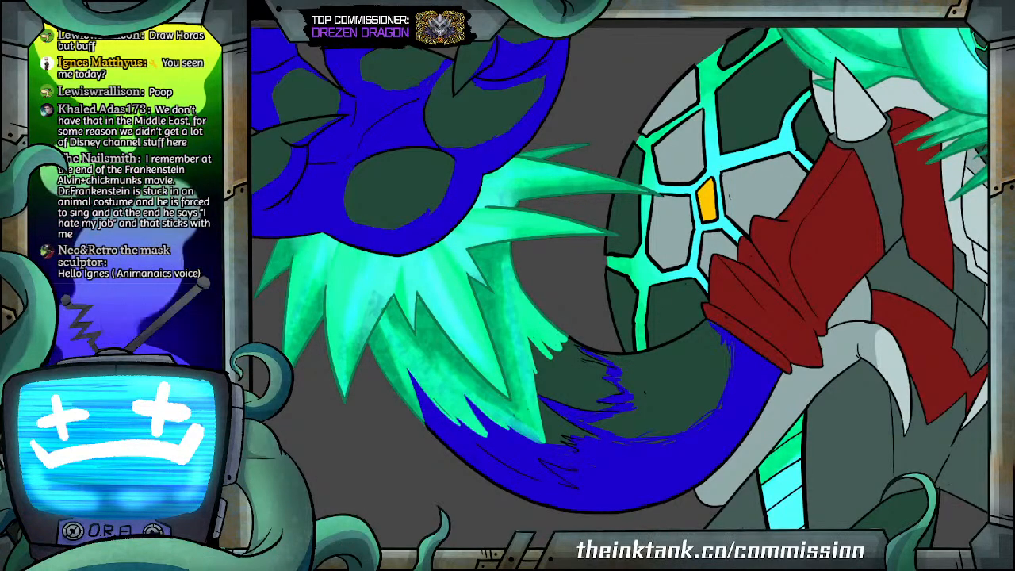
pyautogui.scroll(2, 620, 279)
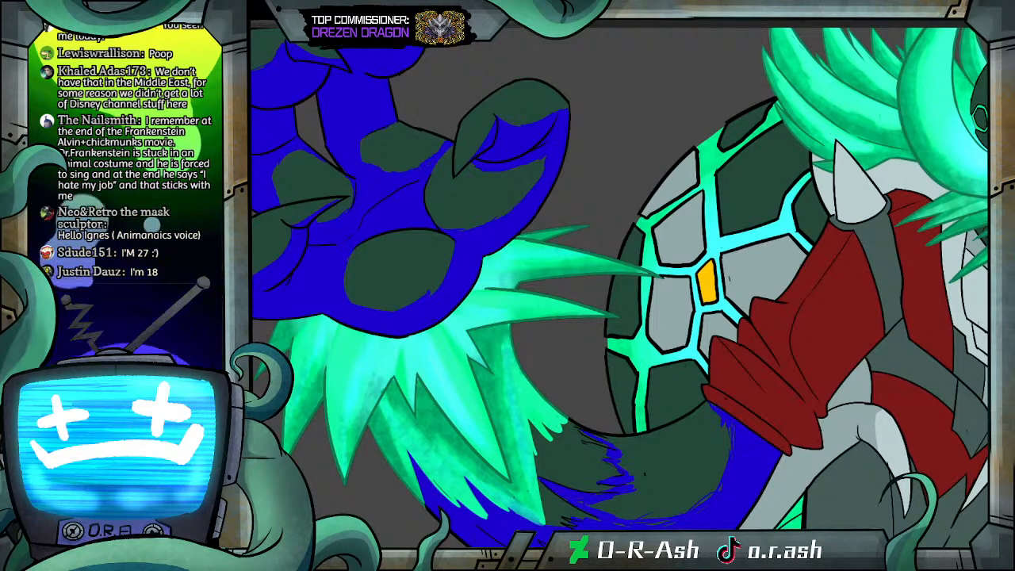
pyautogui.scroll(-5, 620, 287)
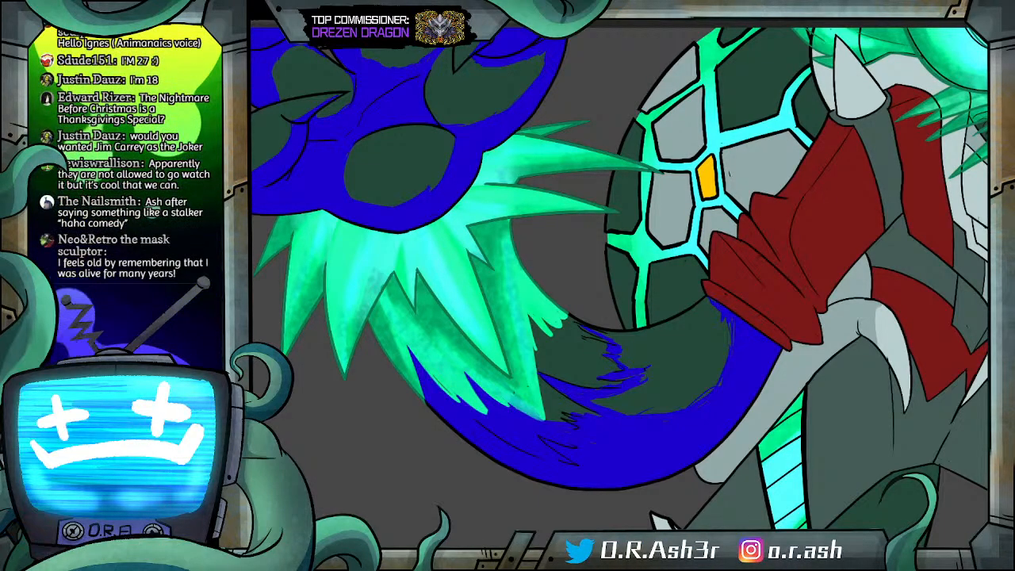
pyautogui.scroll(-1, 849, 227)
pyautogui.moveTo(904, 270); pyautogui.dragTo(904, 364)
pyautogui.moveTo(754, 288); pyautogui.dragTo(593, 292)
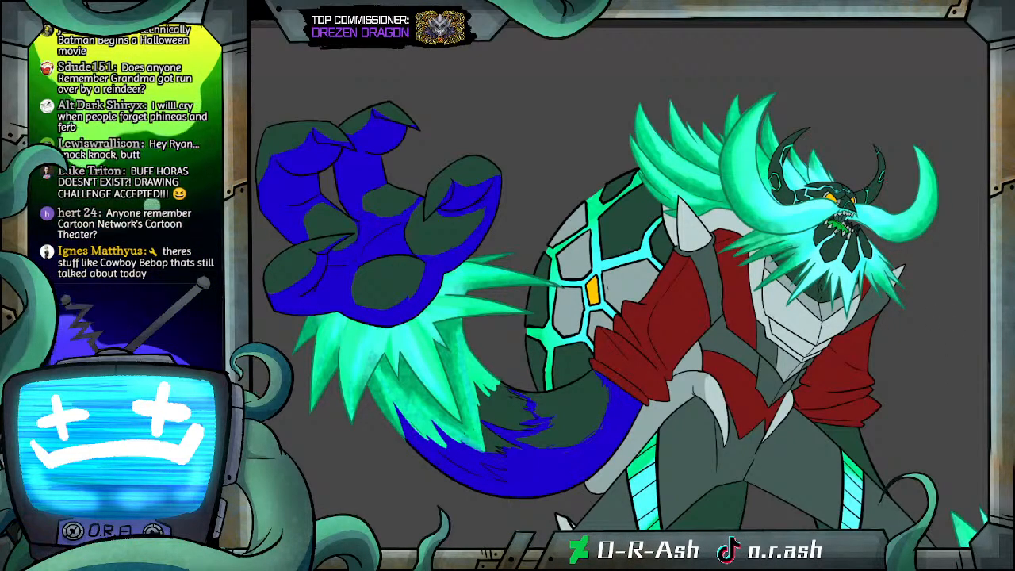
pyautogui.scroll(4, 611, 246)
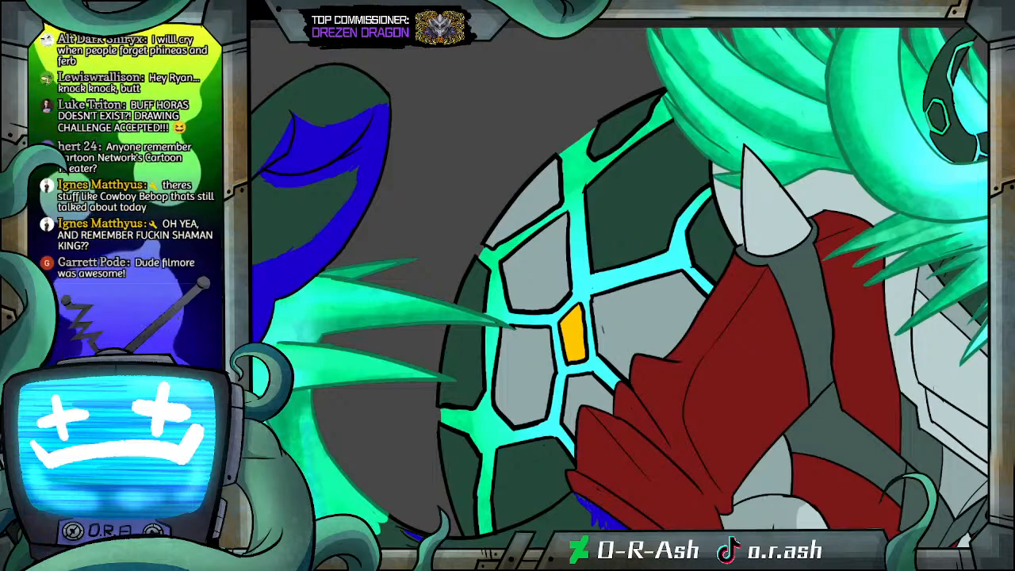
pyautogui.scroll(-4, 608, 247)
pyautogui.moveTo(619, 285); pyautogui.dragTo(540, 253)
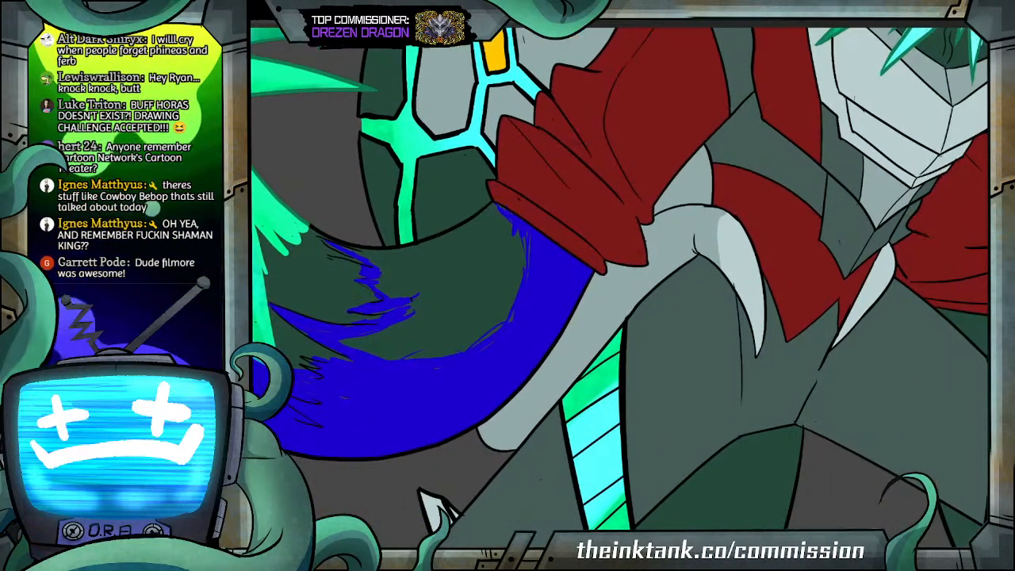
pyautogui.scroll(-5, 635, 512)
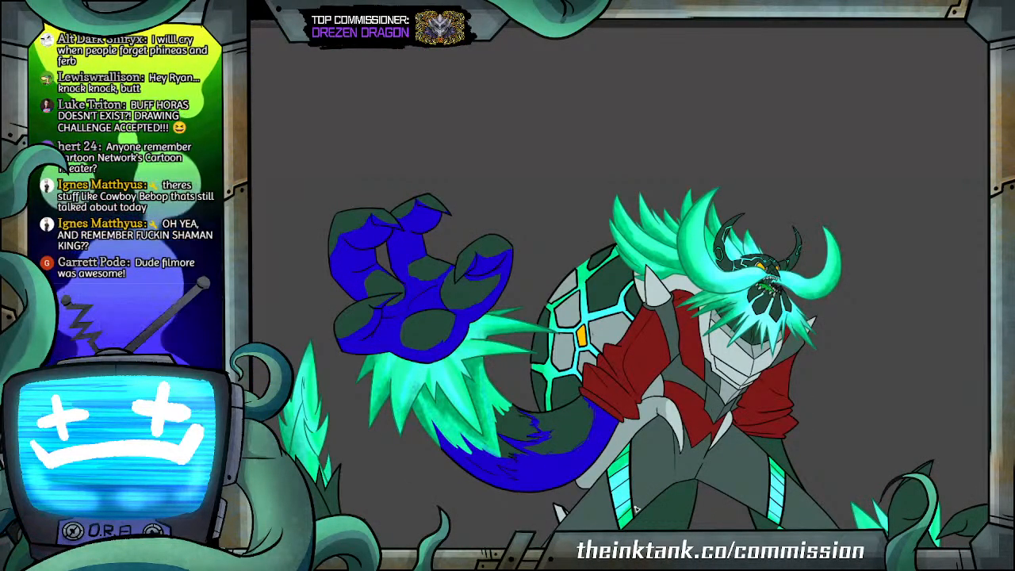
# Step: Try colouring the creature's tail blue along its underside, plus the section behind the legs and the patch behind the far thigh
pyautogui.moveTo(627, 476); pyautogui.dragTo(628, 284)
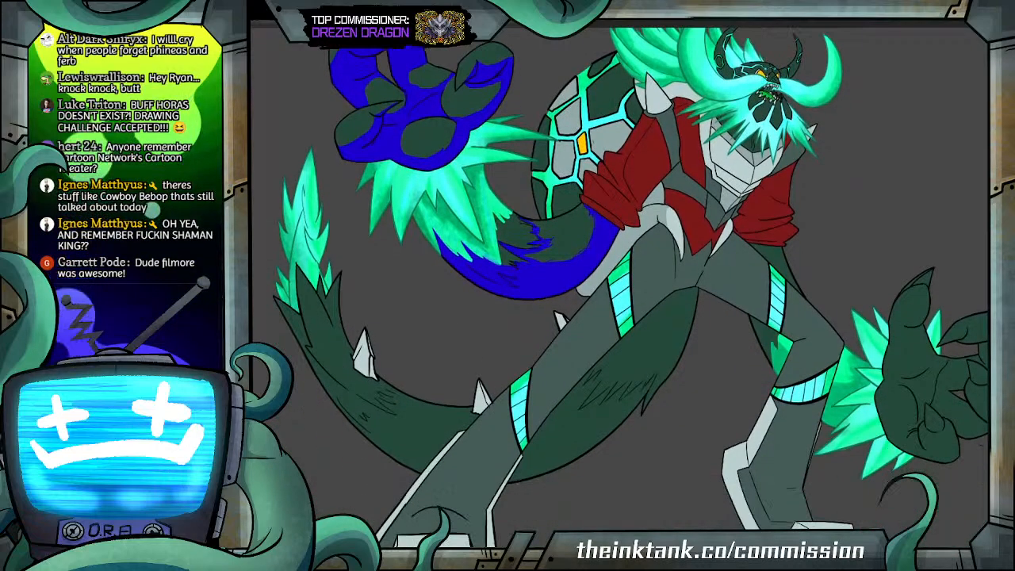
pyautogui.moveTo(318, 363); pyautogui.dragTo(361, 407)
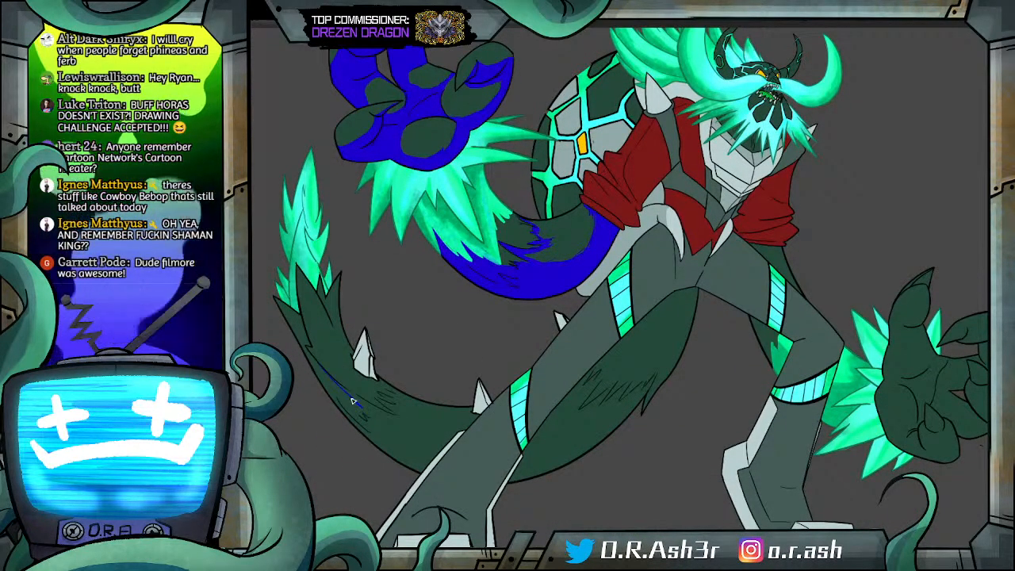
pyautogui.moveTo(342, 373); pyautogui.dragTo(395, 410)
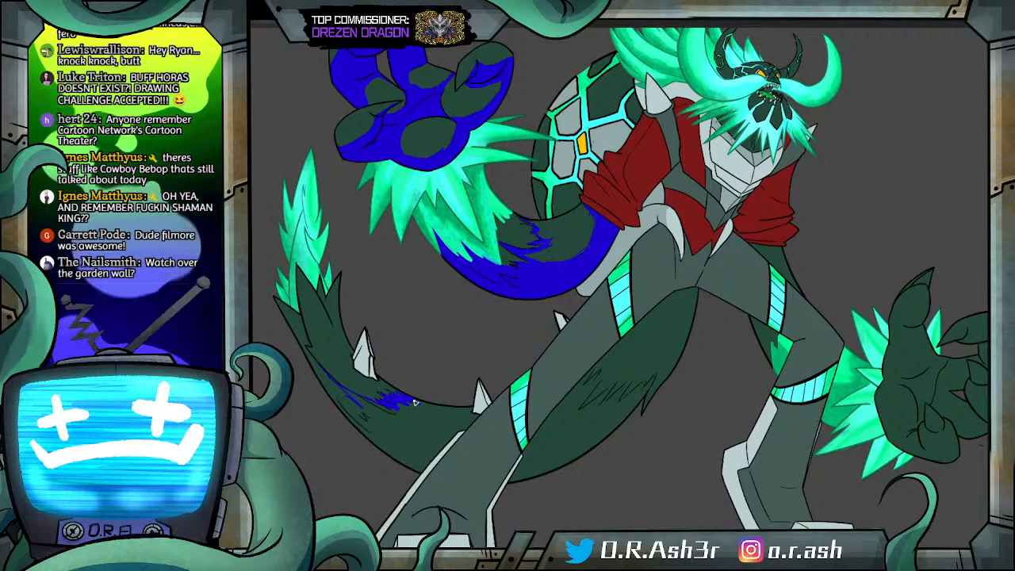
pyautogui.moveTo(358, 400); pyautogui.dragTo(396, 415)
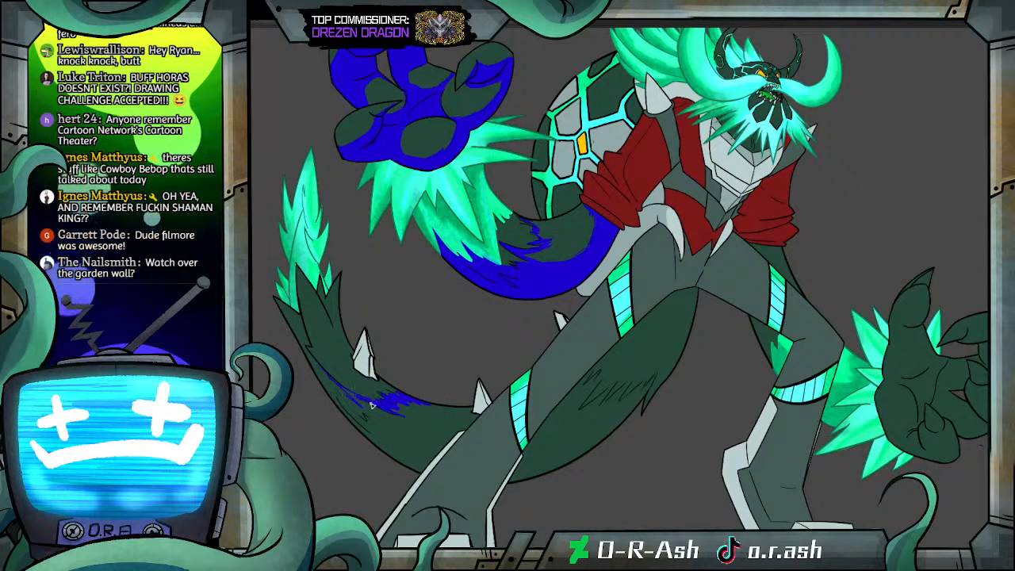
pyautogui.click(303, 325)
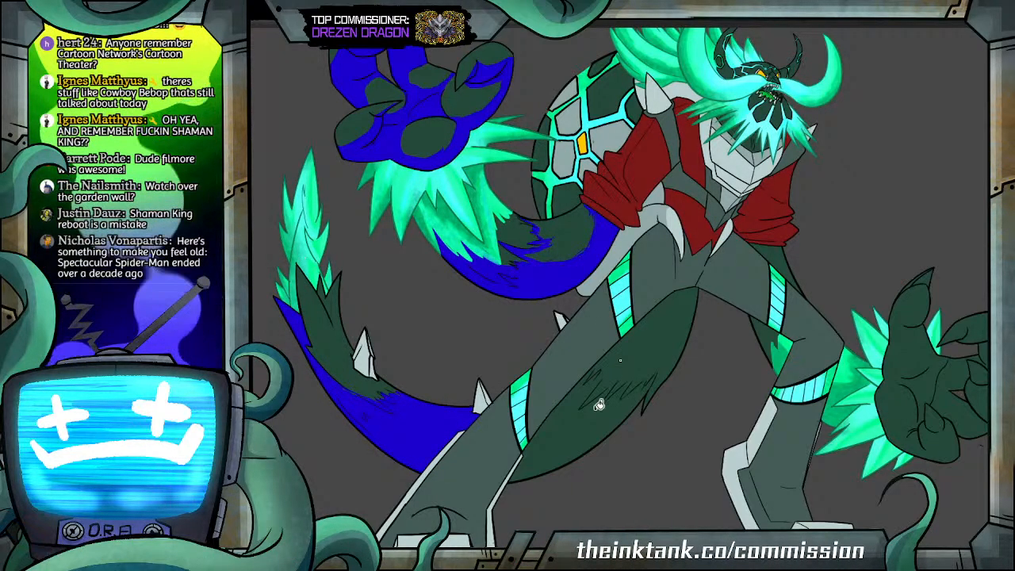
pyautogui.click(687, 298)
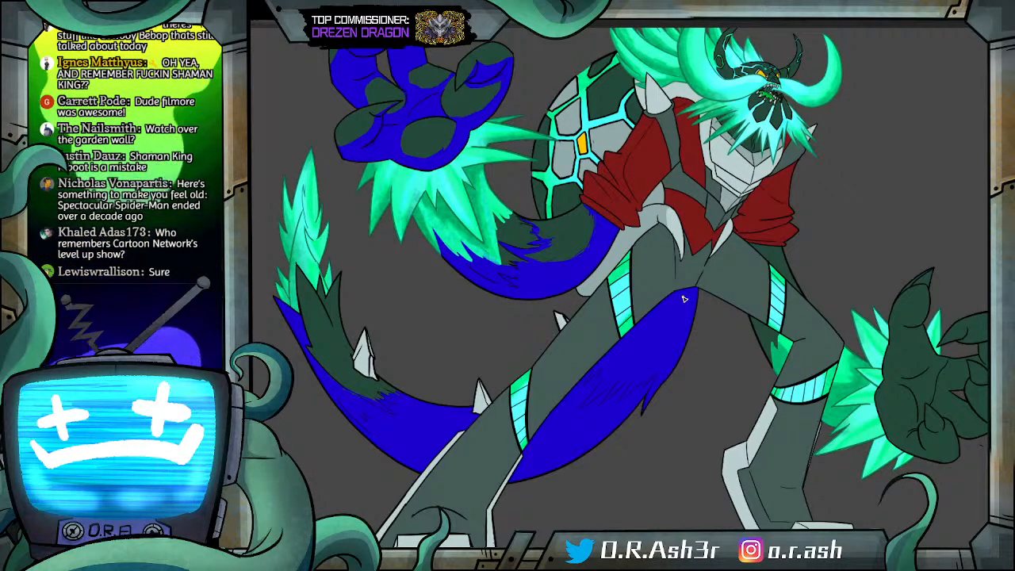
pyautogui.click(769, 334)
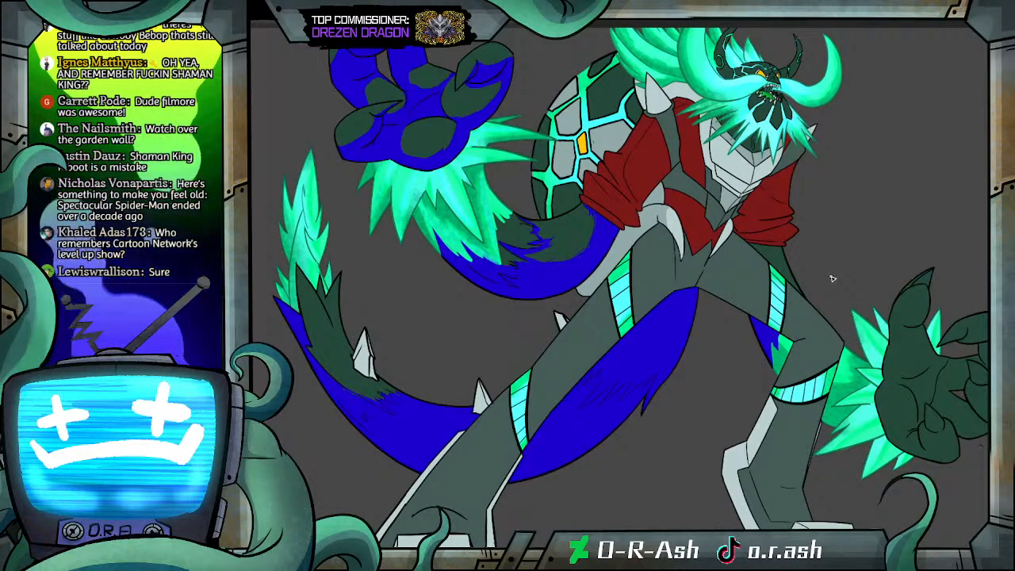
# Step: Undo the blue fills and strokes on the tail and behind the far thigh
pyautogui.hotkey('ctrl', 'z')
pyautogui.hotkey('ctrl', 'z')
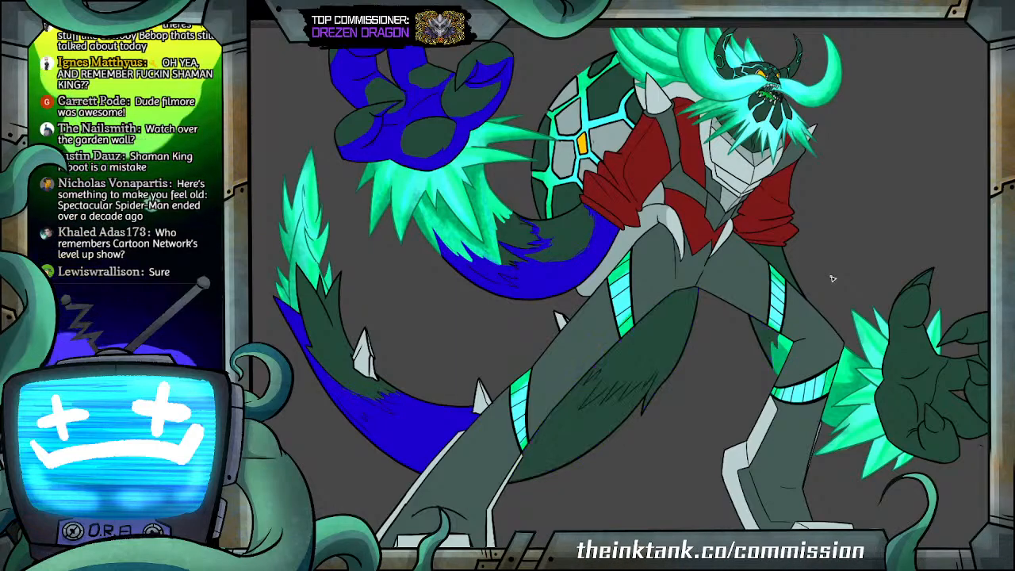
pyautogui.hotkey('ctrl', 'z')
pyautogui.hotkey('ctrl', 'z')
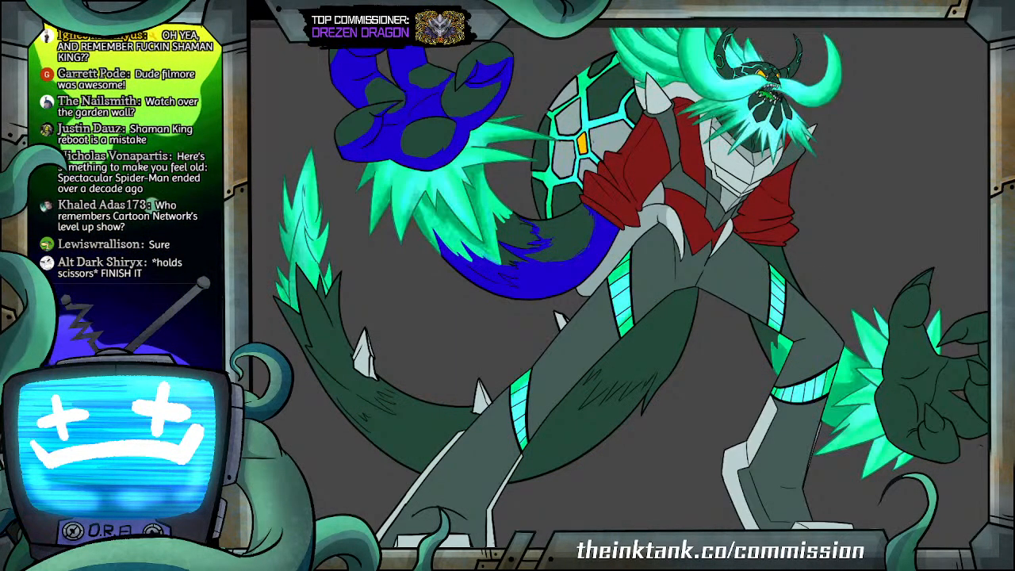
# Step: Undo further back through the recent colour edits on the mane, raised hand and arm, and redo them
pyautogui.scroll(3, 619, 285)
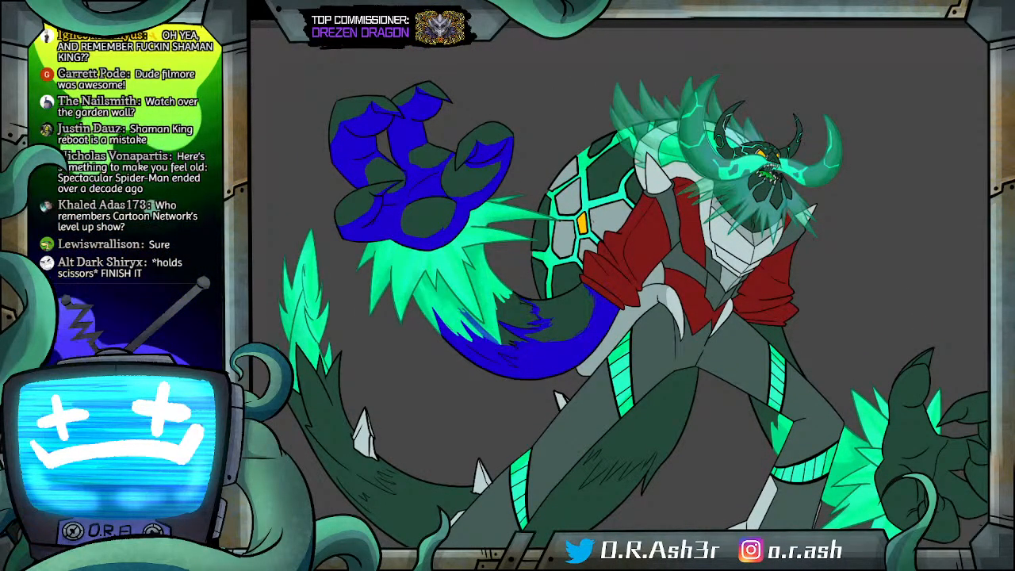
pyautogui.hotkey('ctrl', 'z')
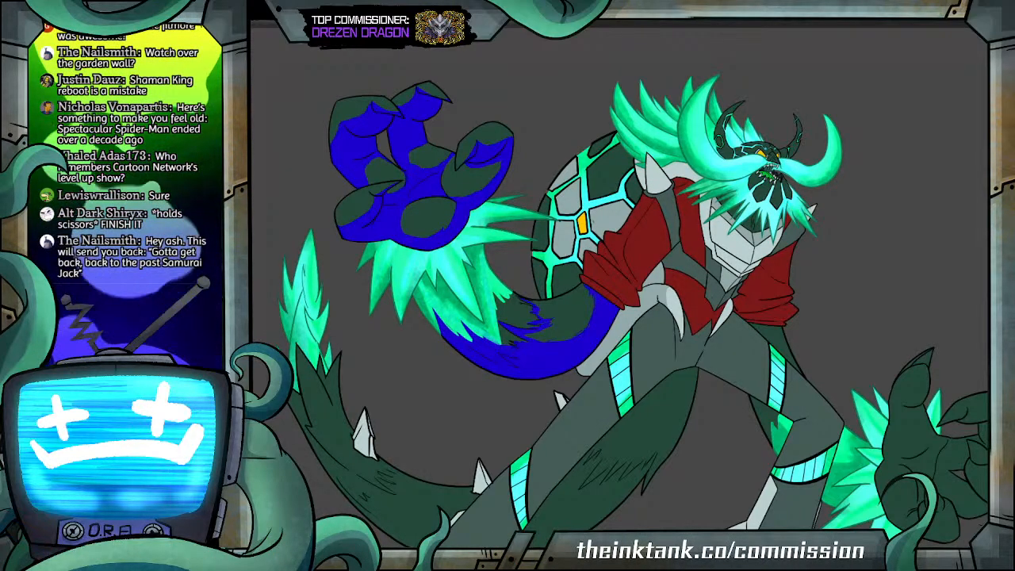
pyautogui.hotkey('ctrl', 'z')
pyautogui.hotkey('ctrl', 'shift', 'z')
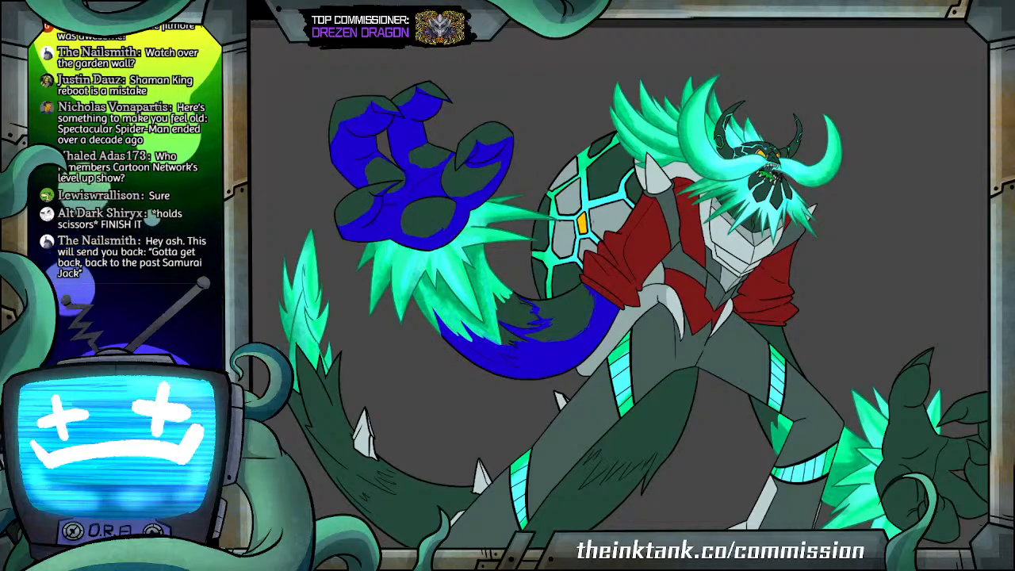
pyautogui.hotkey('ctrl', 'z')
pyautogui.hotkey('ctrl', 'shift', 'z')
pyautogui.hotkey('ctrl', 'z')
pyautogui.hotkey('ctrl', 'shift', 'z')
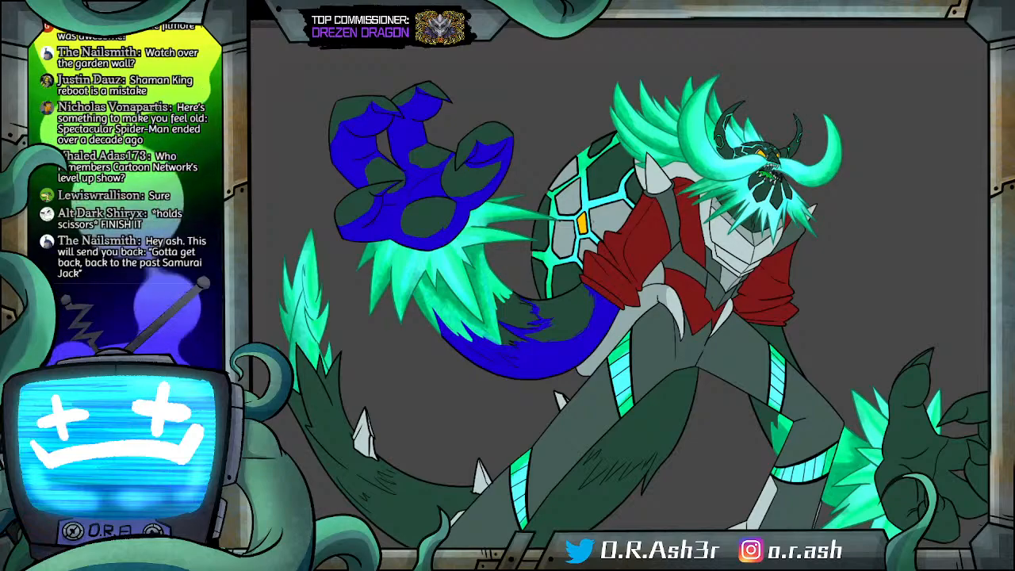
pyautogui.hotkey('ctrl', 'z')
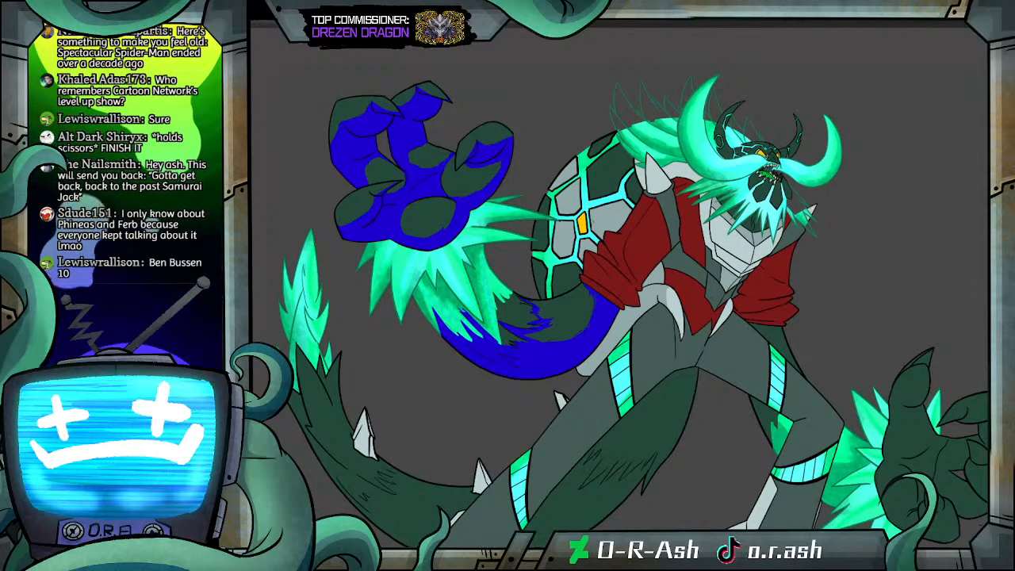
pyautogui.hotkey('ctrl', 'z')
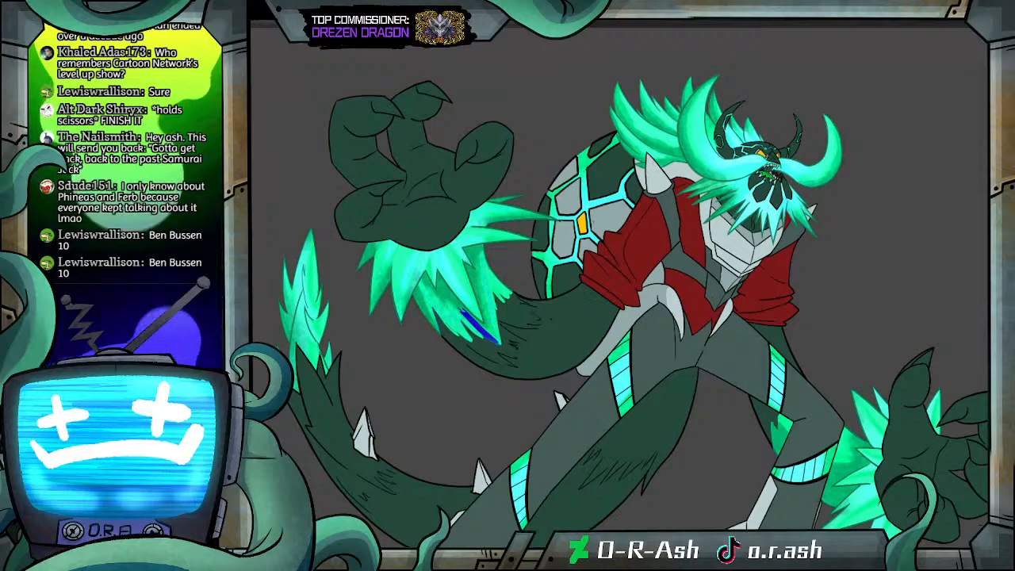
pyautogui.hotkey('ctrl', 'y')
pyautogui.hotkey('ctrl', 'y')
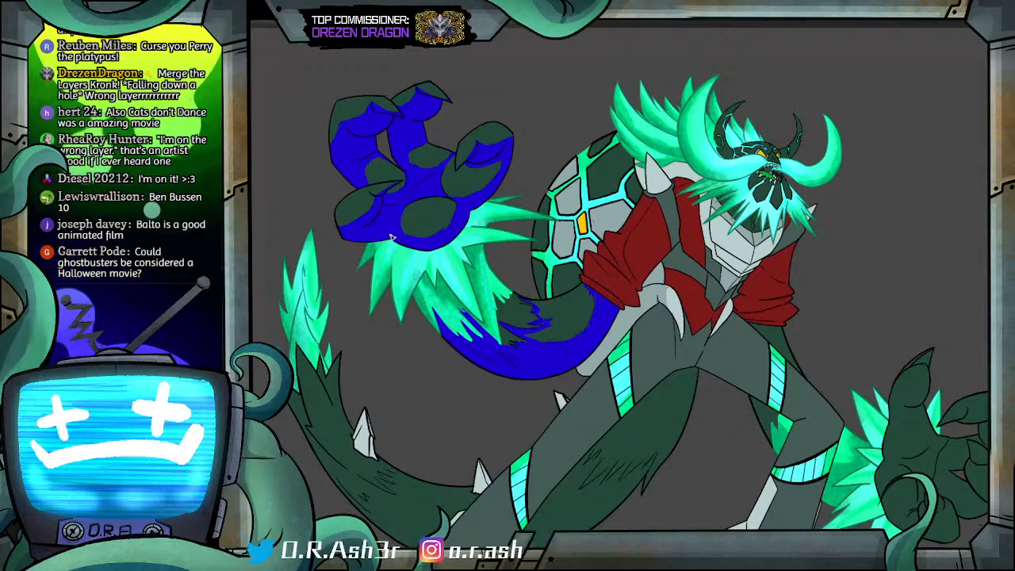
# Step: Paint the raised forearm blue over the green fur below and between the wrist spikes, and tidy the dark green patch's lower edge
pyautogui.scroll(2, 443, 294)
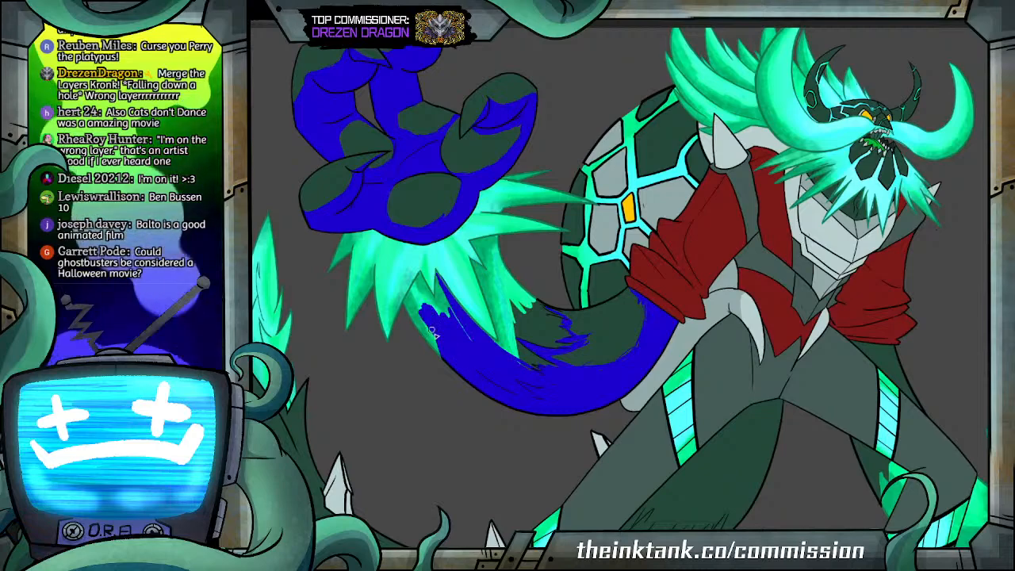
pyautogui.moveTo(419, 311); pyautogui.dragTo(448, 364)
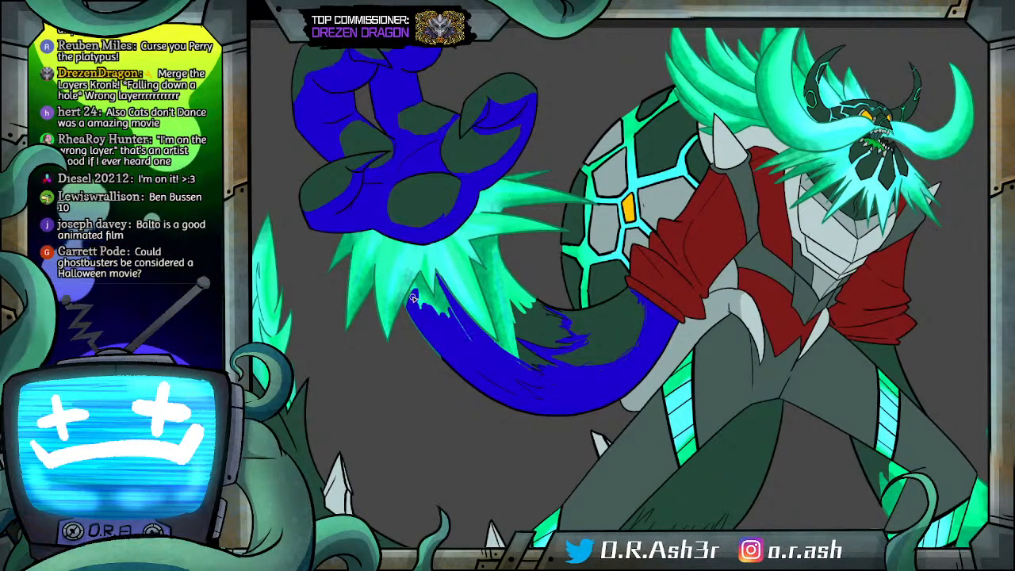
pyautogui.moveTo(419, 279)
pyautogui.mouseDown()
pyautogui.moveTo(422, 311)
pyautogui.moveTo(446, 319)
pyautogui.moveTo(436, 294)
pyautogui.mouseUp()
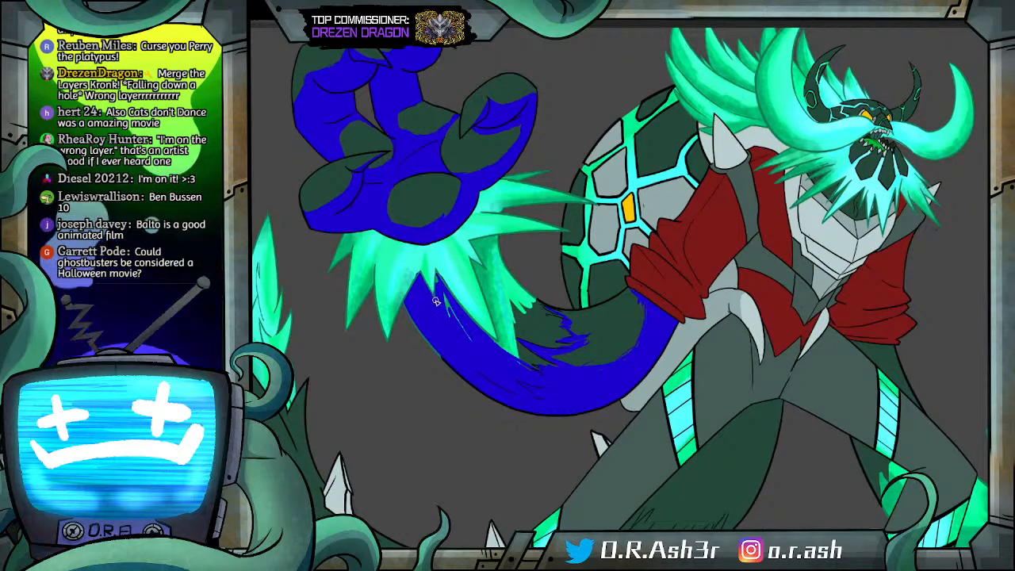
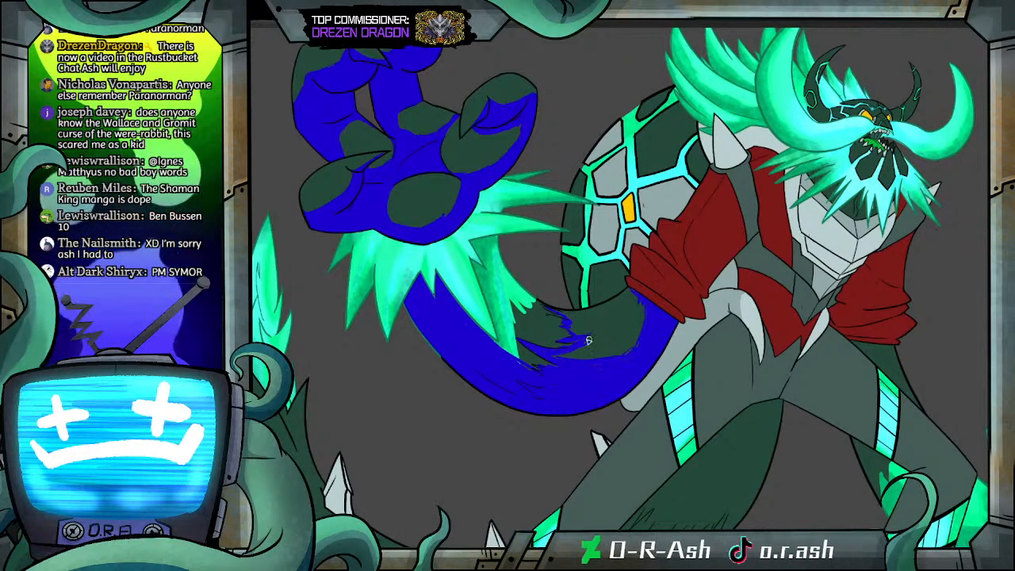
pyautogui.moveTo(596, 354); pyautogui.dragTo(626, 350)
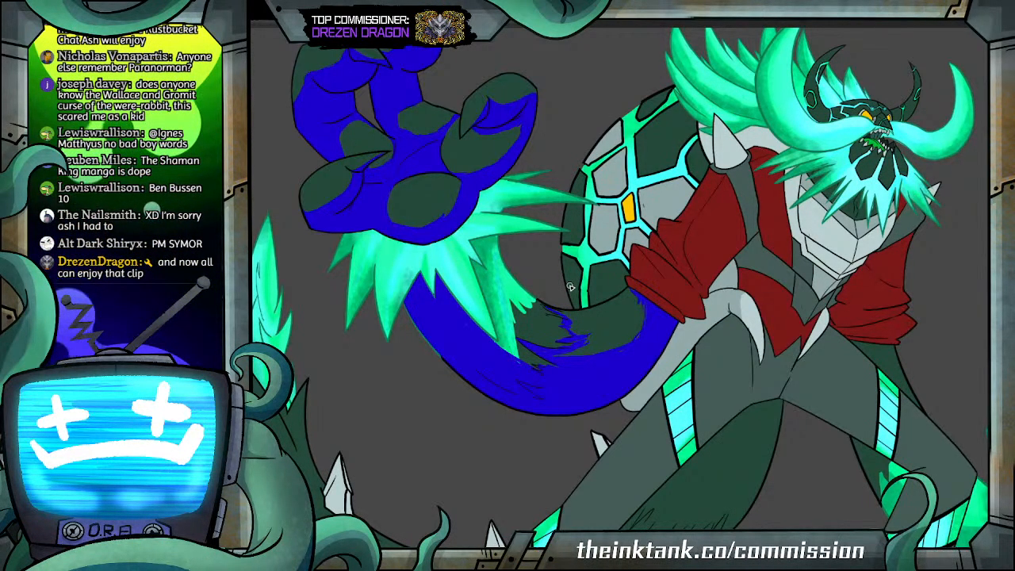
pyautogui.moveTo(487, 244)
pyautogui.mouseDown()
pyautogui.moveTo(511, 324)
pyautogui.moveTo(482, 281)
pyautogui.mouseUp()
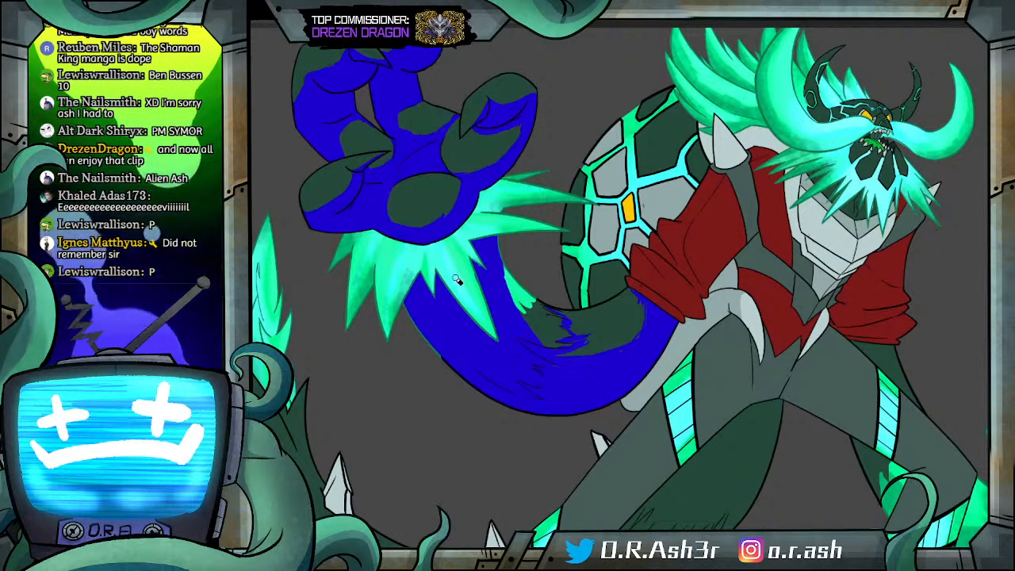
# Step: Extend the blue along the lower edge of the arm's dark green patch to form a smoother curved border
pyautogui.scroll(3, 476, 266)
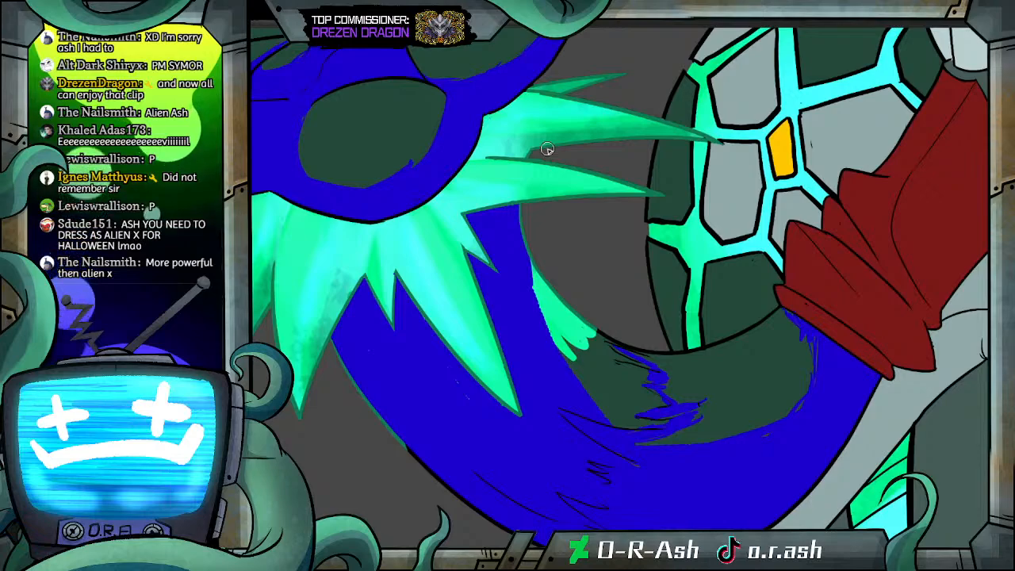
pyautogui.moveTo(672, 399); pyautogui.dragTo(700, 440)
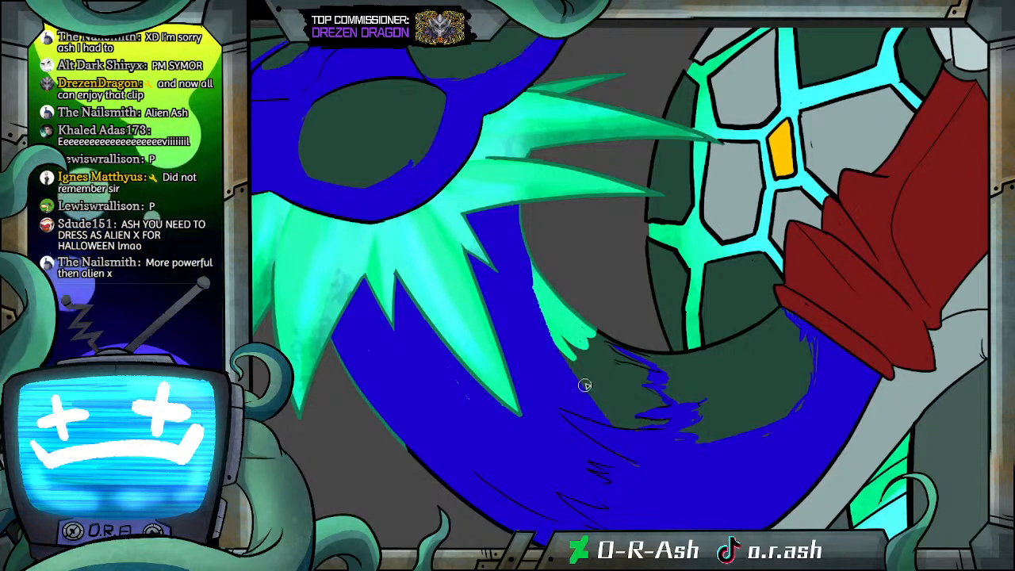
pyautogui.moveTo(591, 394); pyautogui.dragTo(665, 434)
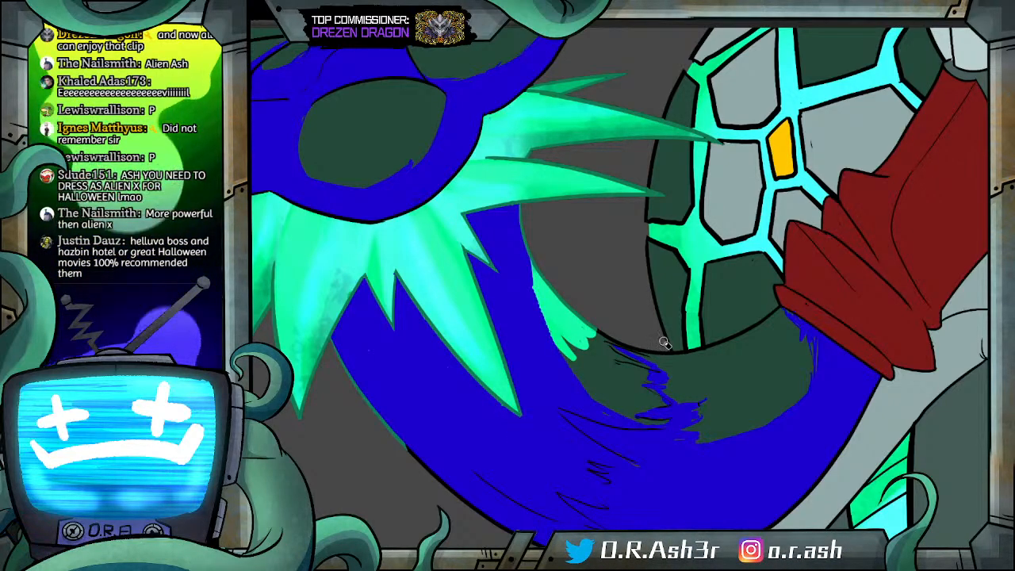
# Step: Clear the blue streaks from the dark green patch and reshape the light green fur strip along the inner forearm, with blue beside it
pyautogui.moveTo(576, 286)
pyautogui.mouseDown()
pyautogui.moveTo(537, 270)
pyautogui.moveTo(627, 379)
pyautogui.moveTo(665, 403)
pyautogui.moveTo(689, 388)
pyautogui.moveTo(601, 354)
pyautogui.moveTo(545, 305)
pyautogui.mouseUp()
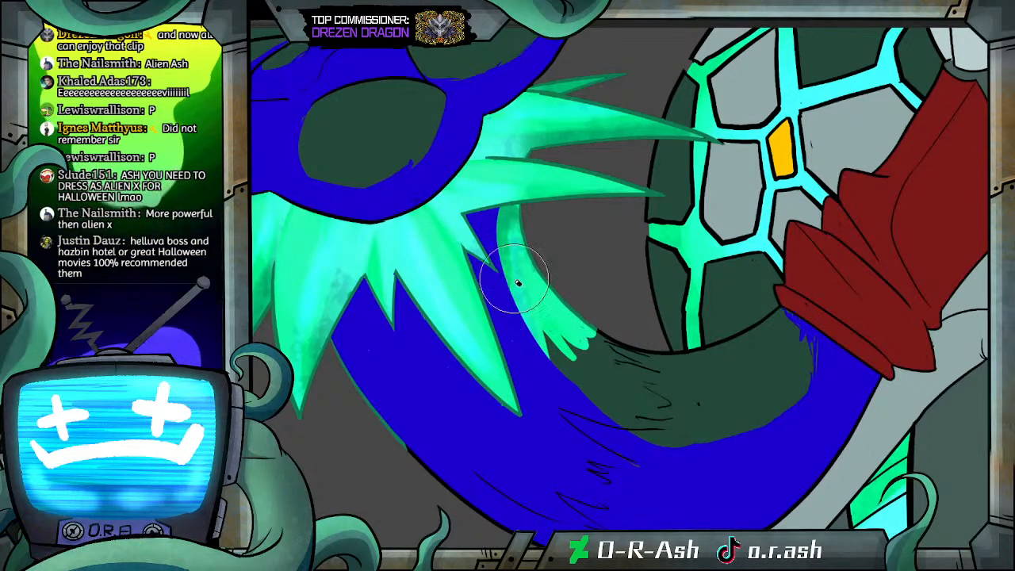
pyautogui.moveTo(508, 214); pyautogui.dragTo(639, 426)
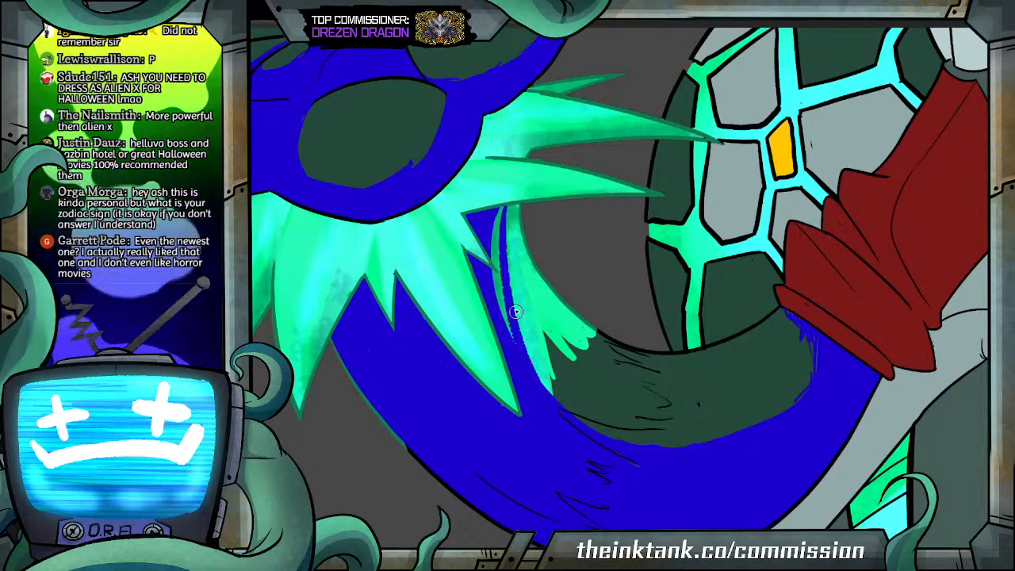
pyautogui.moveTo(497, 252); pyautogui.dragTo(494, 232)
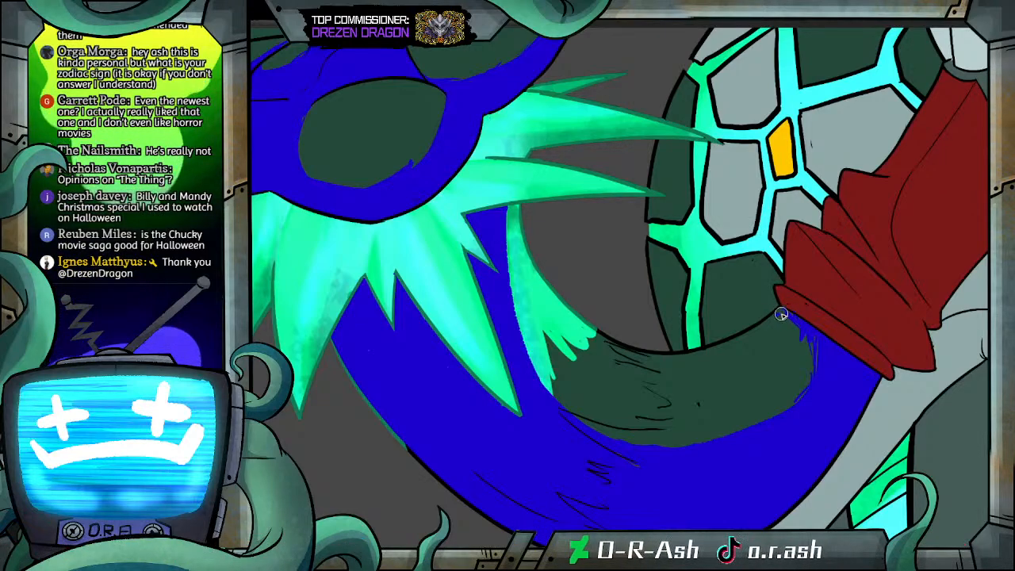
# Step: Paint blue beside the red sleeve cuff, as jagged streaks across the dark green patch, and over the inner forearm fur's upper edge
pyautogui.moveTo(787, 318)
pyautogui.mouseDown()
pyautogui.moveTo(815, 340)
pyautogui.moveTo(813, 371)
pyautogui.mouseUp()
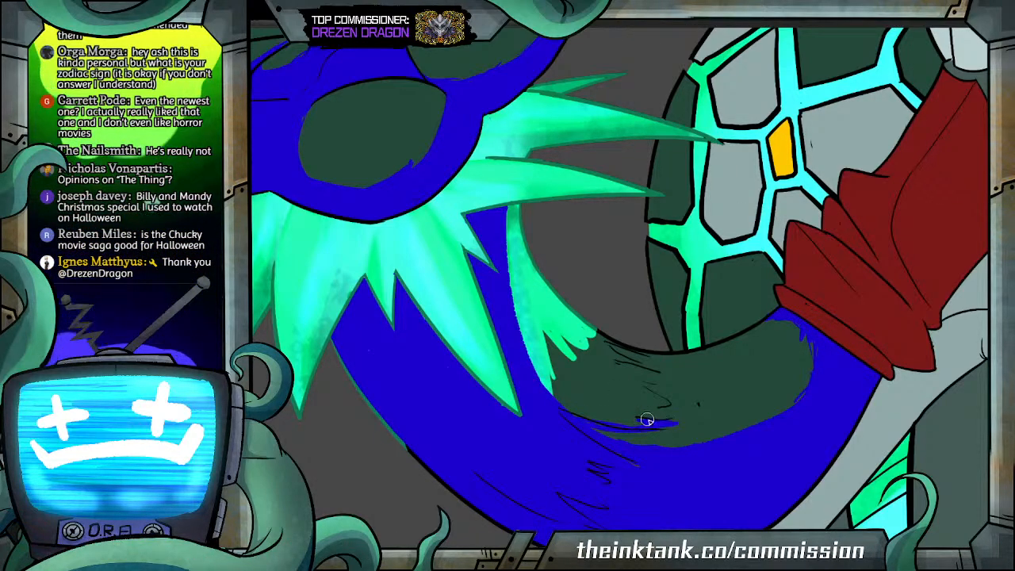
pyautogui.moveTo(662, 416)
pyautogui.mouseDown()
pyautogui.moveTo(679, 405)
pyautogui.moveTo(627, 354)
pyautogui.moveTo(662, 352)
pyautogui.mouseUp()
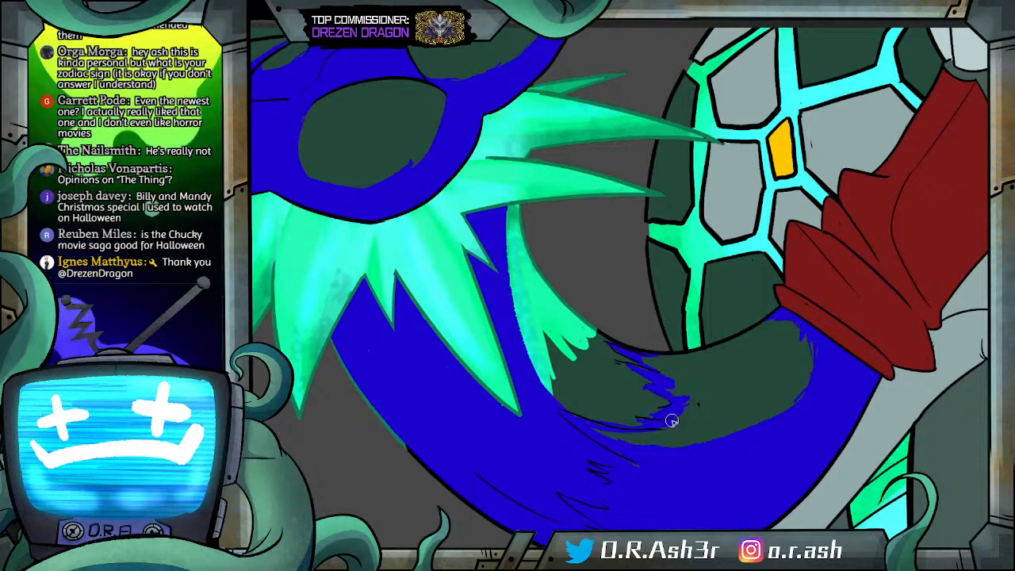
pyautogui.moveTo(560, 399); pyautogui.dragTo(510, 223)
pyautogui.moveTo(515, 301); pyautogui.dragTo(511, 262)
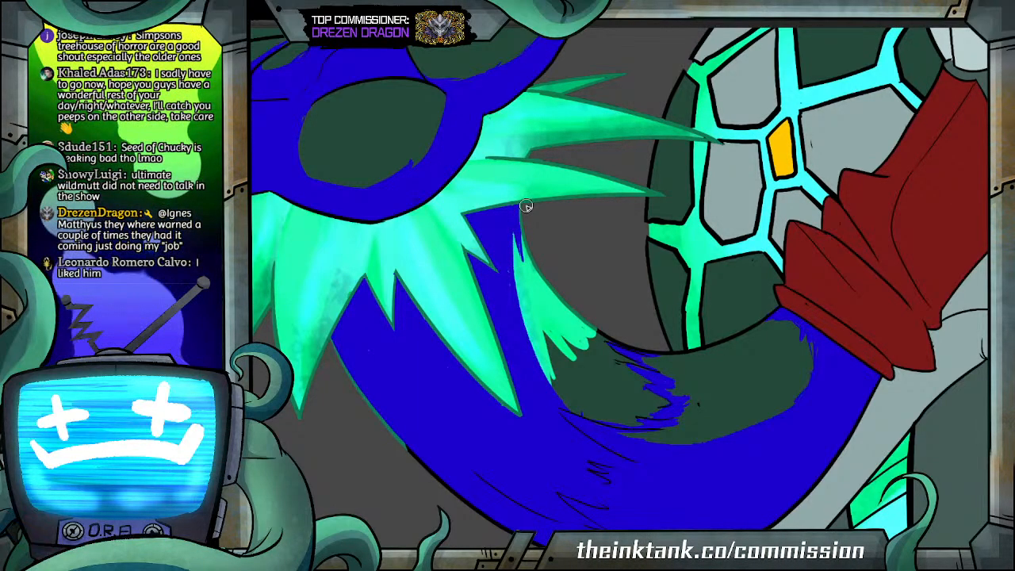
# Step: Draw a blue dividing line along the curved tail, and fill the thick section between the legs and the tail's lower band with blue
pyautogui.scroll(-4, 524, 230)
pyautogui.scroll(2, 543, 232)
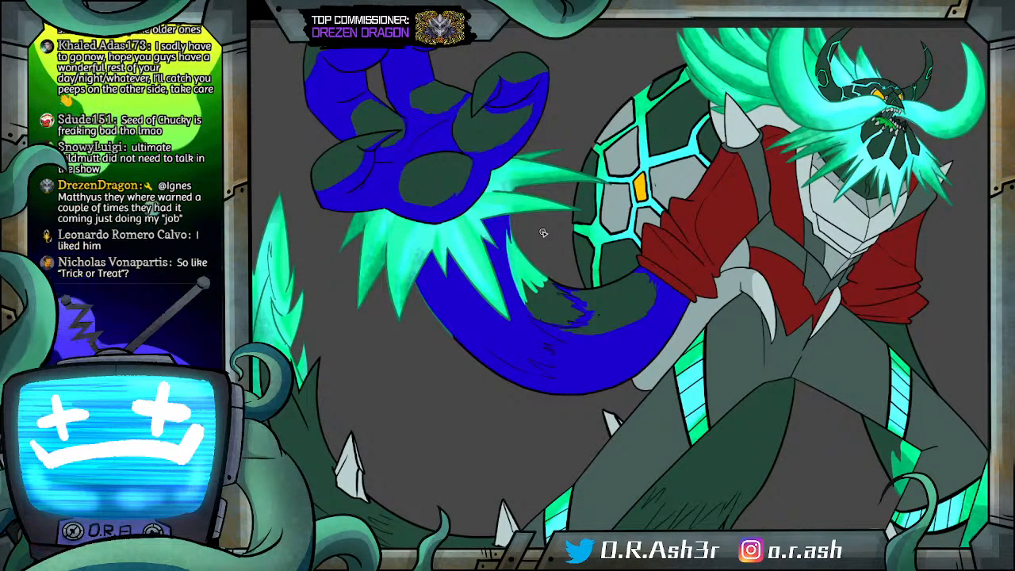
pyautogui.scroll(-3, 543, 233)
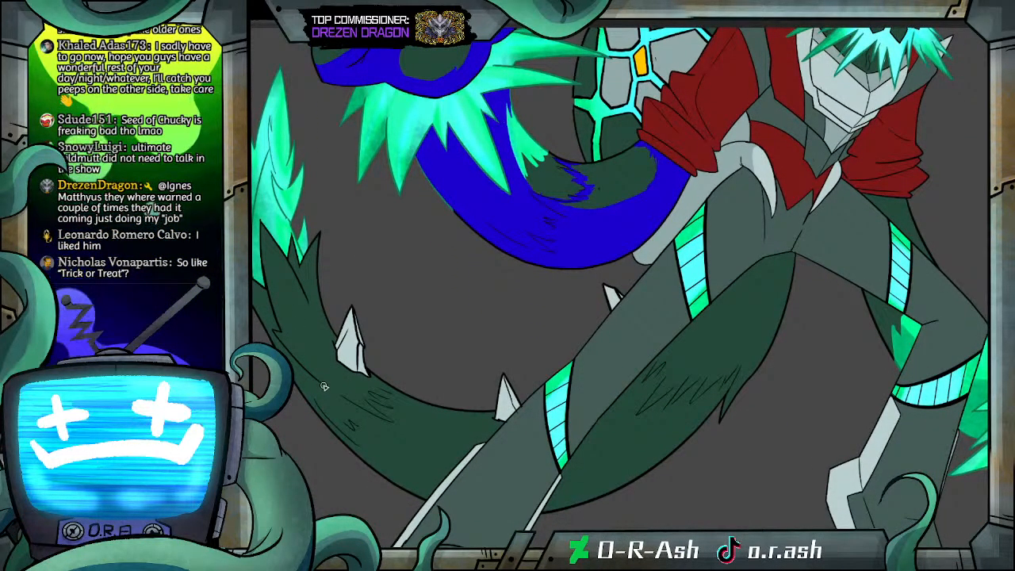
pyautogui.moveTo(365, 401)
pyautogui.mouseDown()
pyautogui.moveTo(449, 432)
pyautogui.moveTo(503, 433)
pyautogui.mouseUp()
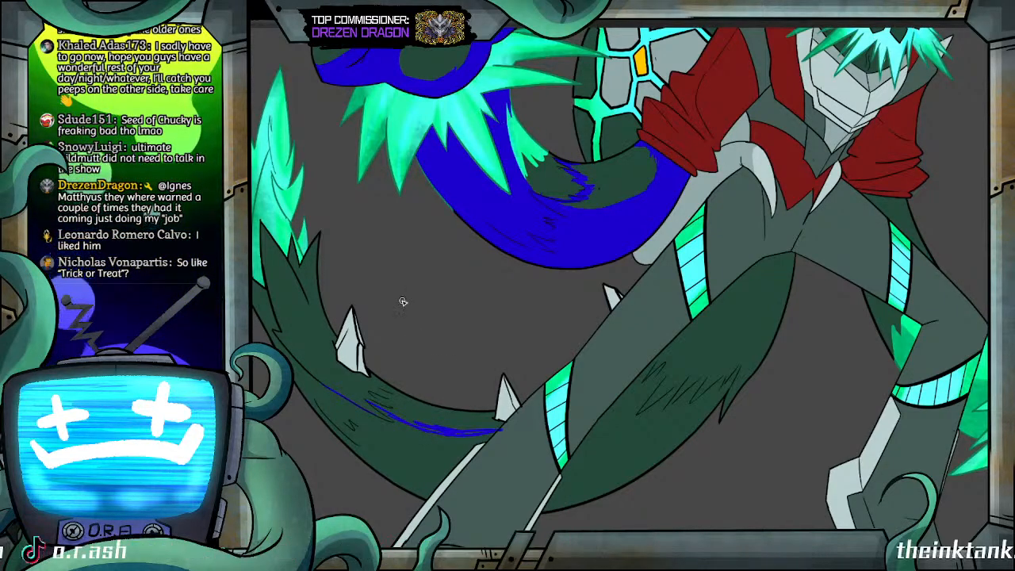
pyautogui.click(715, 331)
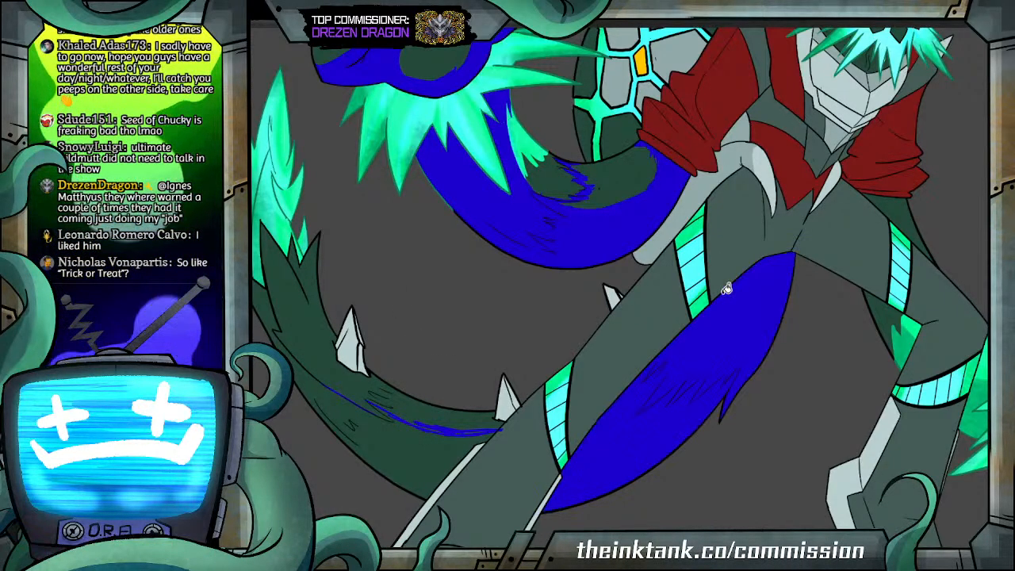
pyautogui.click(432, 444)
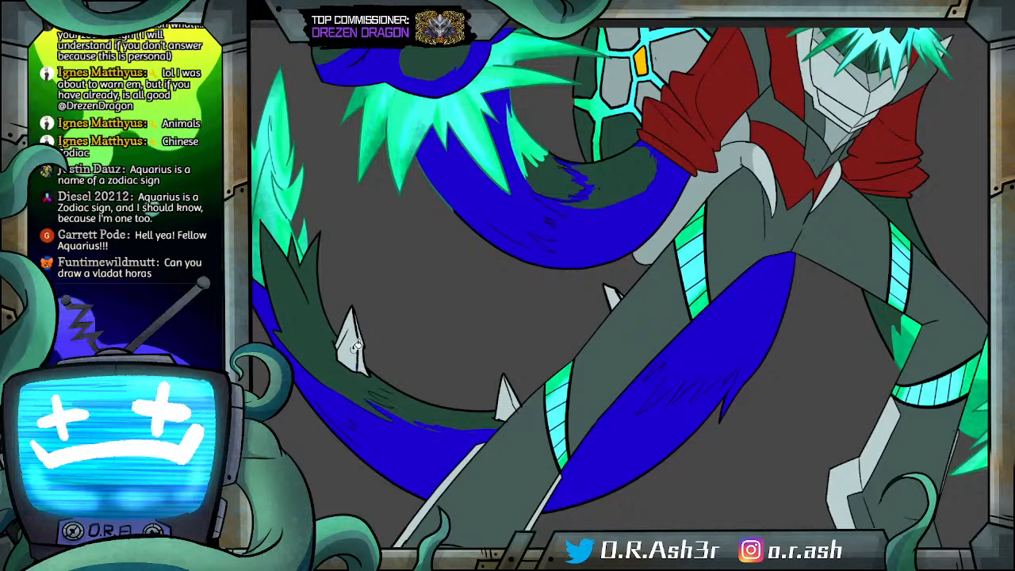
# Step: Fill the shaded faces of the tail's white spikes with blue, including the small spike behind the thigh
pyautogui.click(357, 315)
pyautogui.click(504, 397)
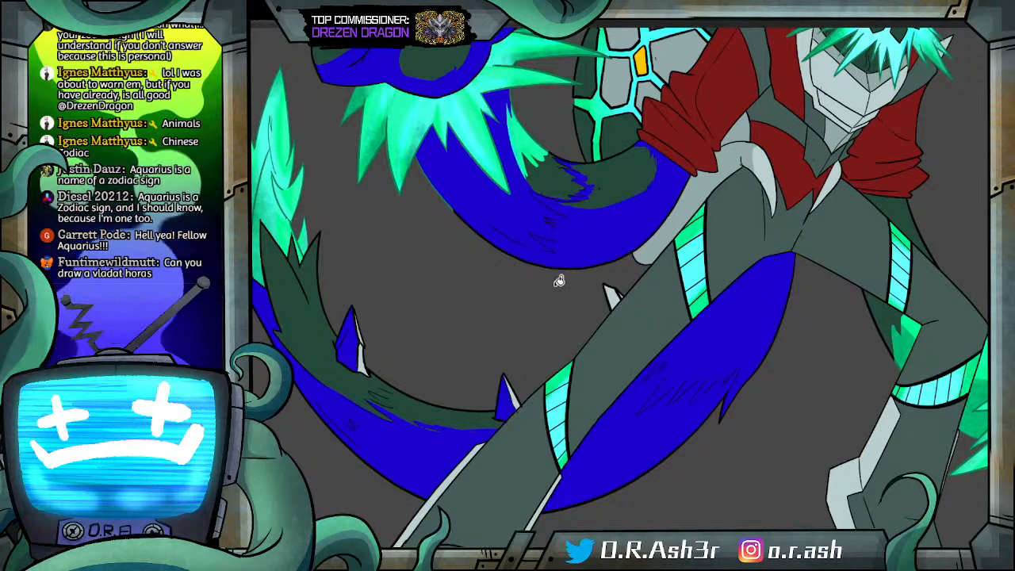
pyautogui.click(616, 293)
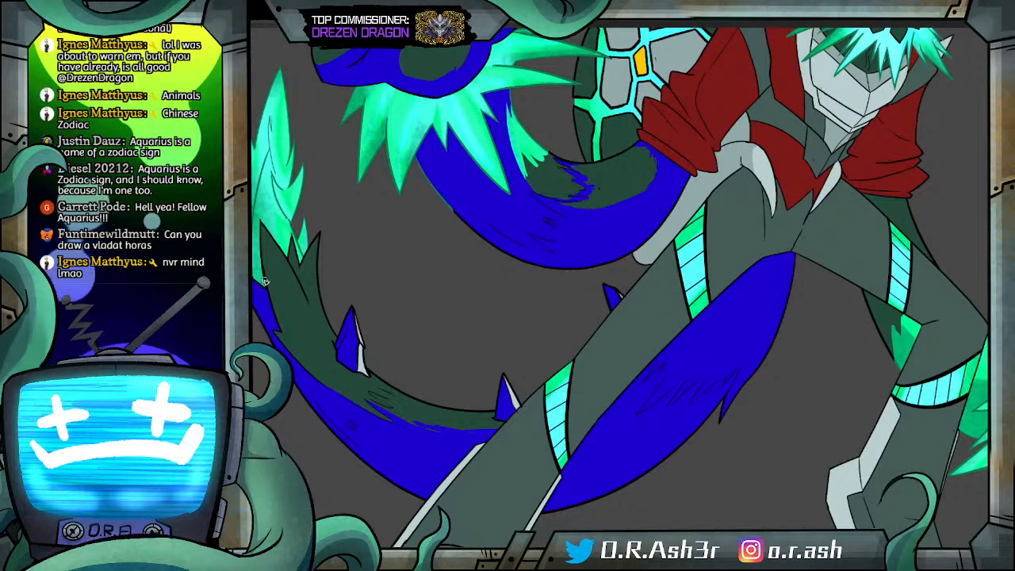
# Step: Paint jagged blue streaks down the dark green upper part of the tail and fill the enclosed strip with blue
pyautogui.moveTo(265, 238); pyautogui.dragTo(294, 300)
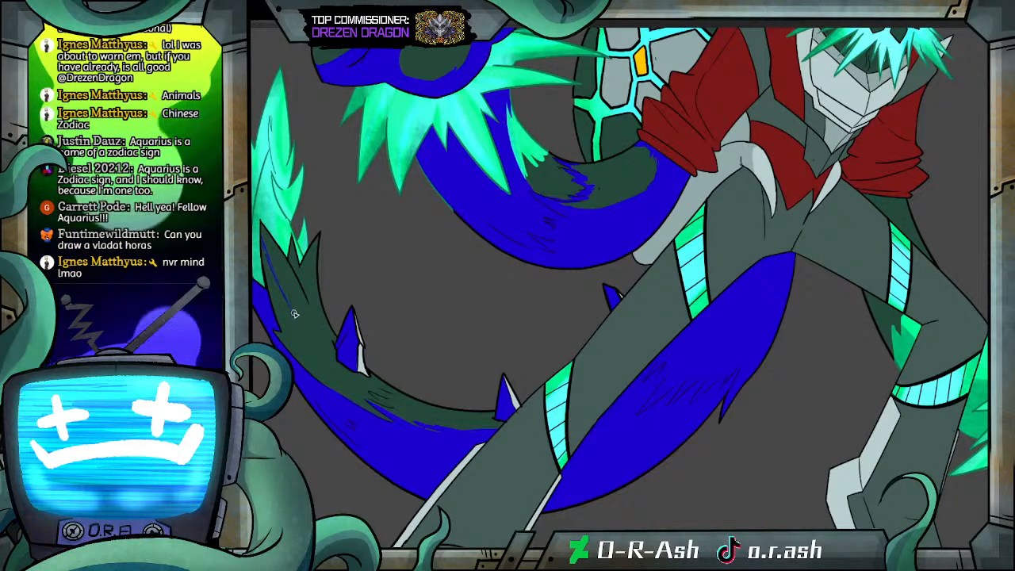
pyautogui.moveTo(295, 315); pyautogui.dragTo(340, 373)
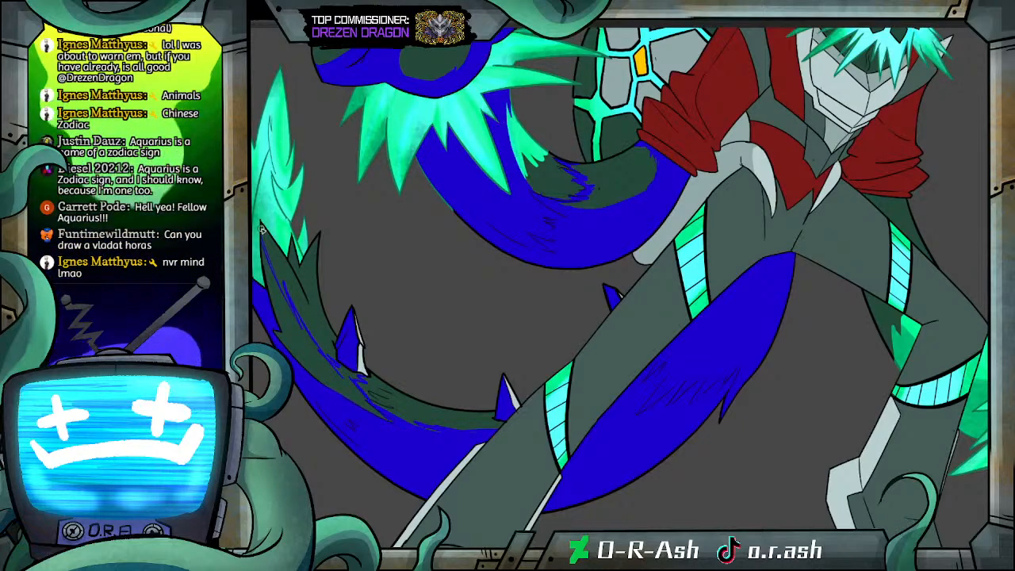
pyautogui.click(279, 281)
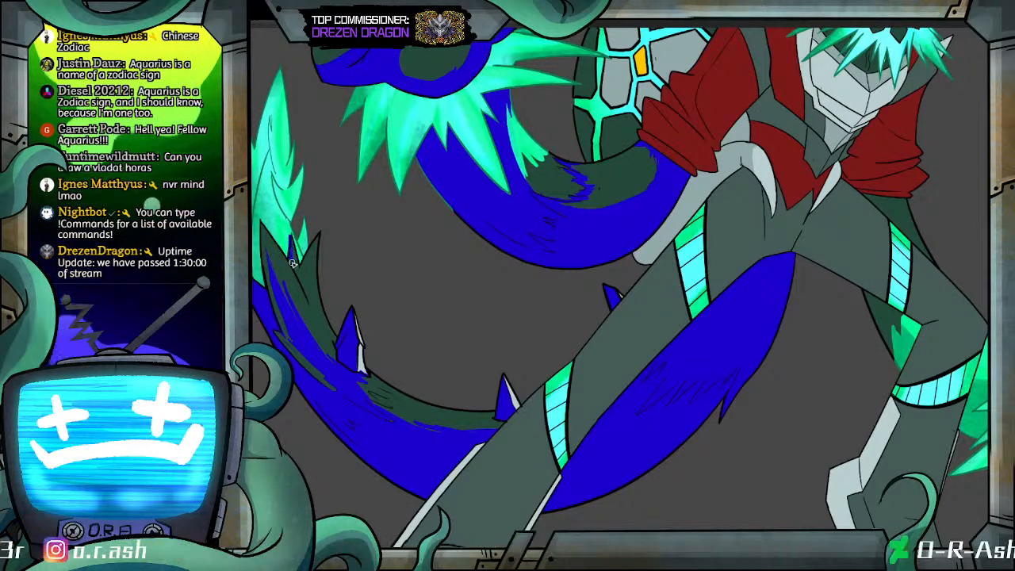
# Step: Paint blue over the dark tufts at the base of the tail's green flame and along the flame's outer edges
pyautogui.moveTo(294, 240); pyautogui.dragTo(299, 300)
pyautogui.moveTo(319, 222); pyautogui.dragTo(307, 265)
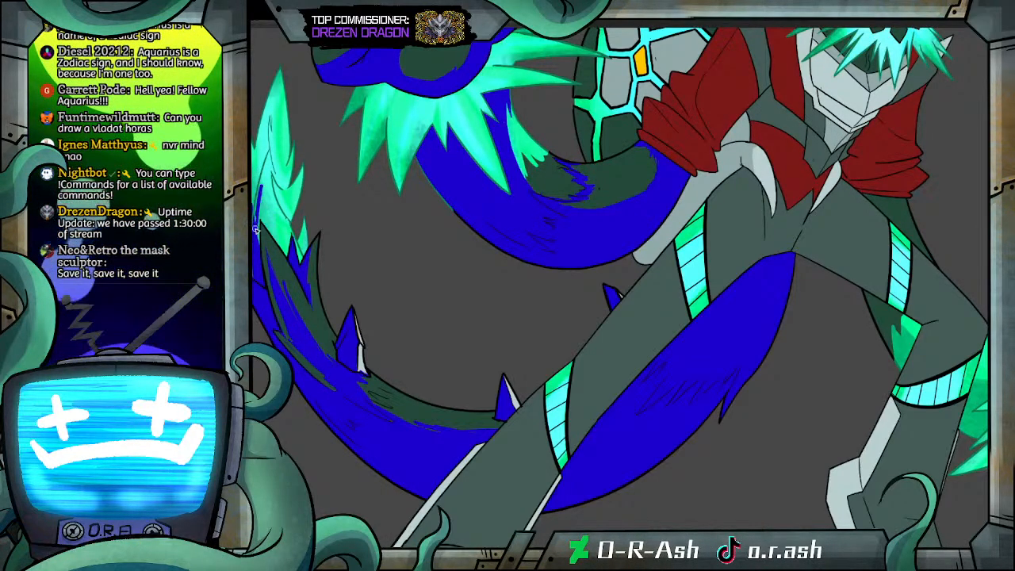
pyautogui.moveTo(266, 171)
pyautogui.mouseDown()
pyautogui.moveTo(268, 156)
pyautogui.moveTo(282, 187)
pyautogui.moveTo(276, 241)
pyautogui.moveTo(288, 254)
pyautogui.mouseUp()
pyautogui.moveTo(275, 189)
pyautogui.mouseDown()
pyautogui.moveTo(282, 225)
pyautogui.moveTo(291, 220)
pyautogui.mouseUp()
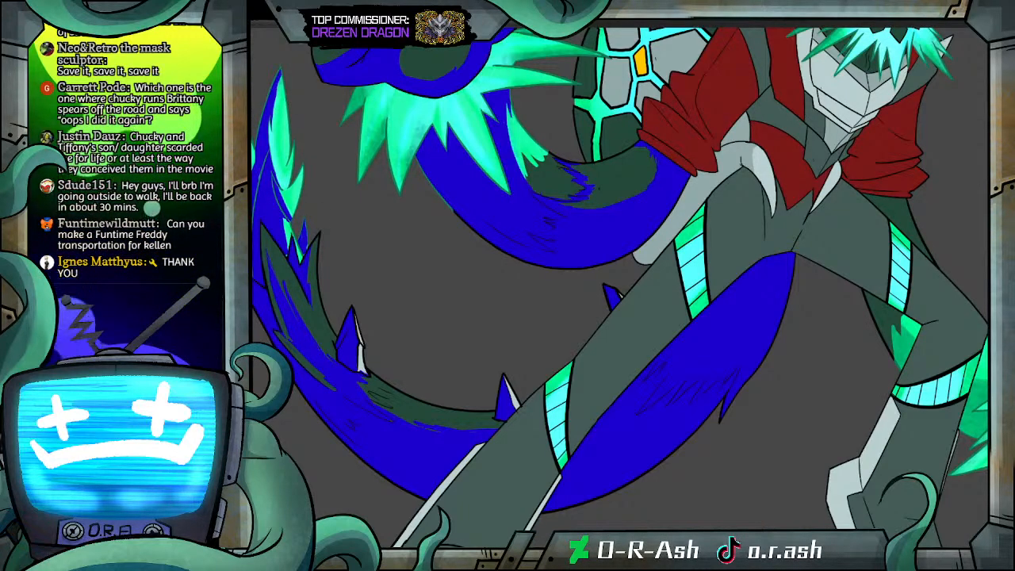
# Step: Paint the lower part of the raised wrist's long fur spike and the fur spikes on the wrist's outer side blue
pyautogui.scroll(3, 497, 164)
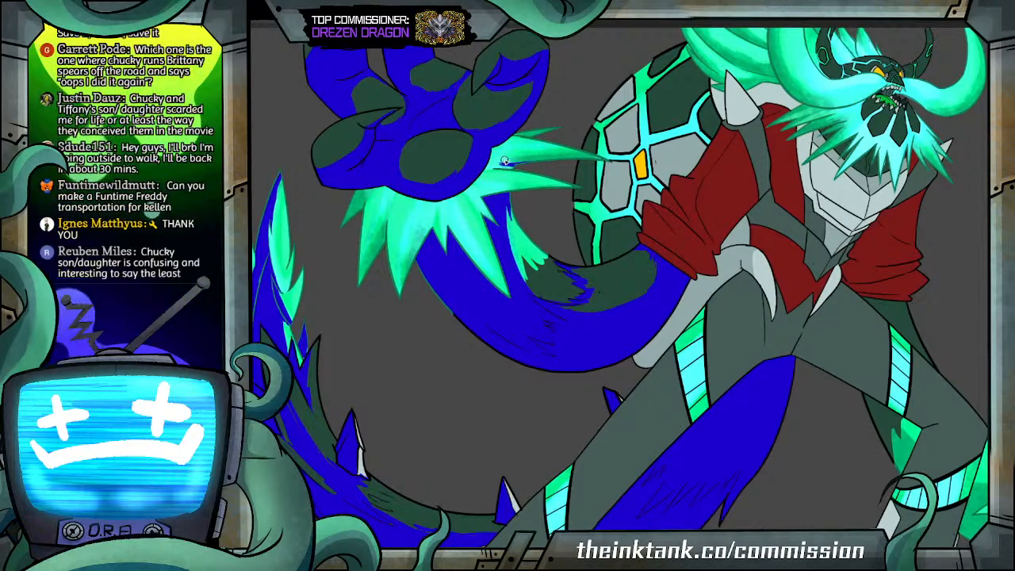
pyautogui.moveTo(558, 158); pyautogui.dragTo(488, 168)
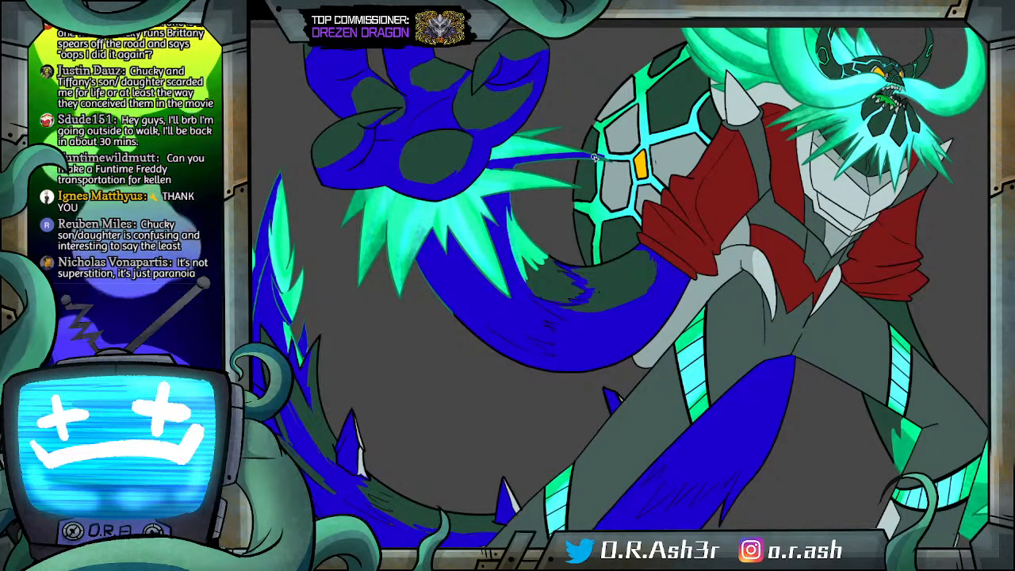
pyautogui.moveTo(573, 157); pyautogui.dragTo(596, 158)
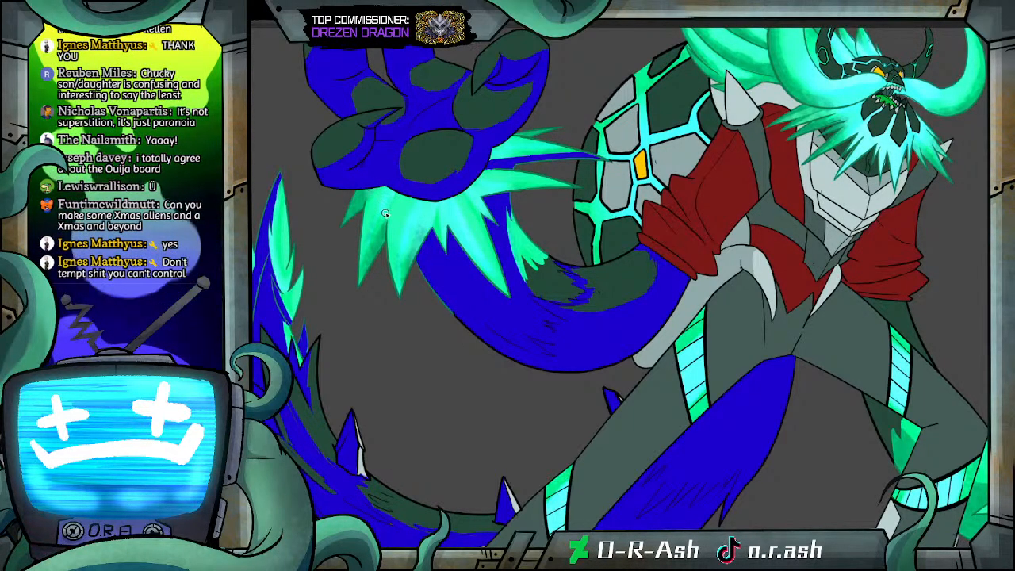
pyautogui.moveTo(398, 191); pyautogui.dragTo(371, 268)
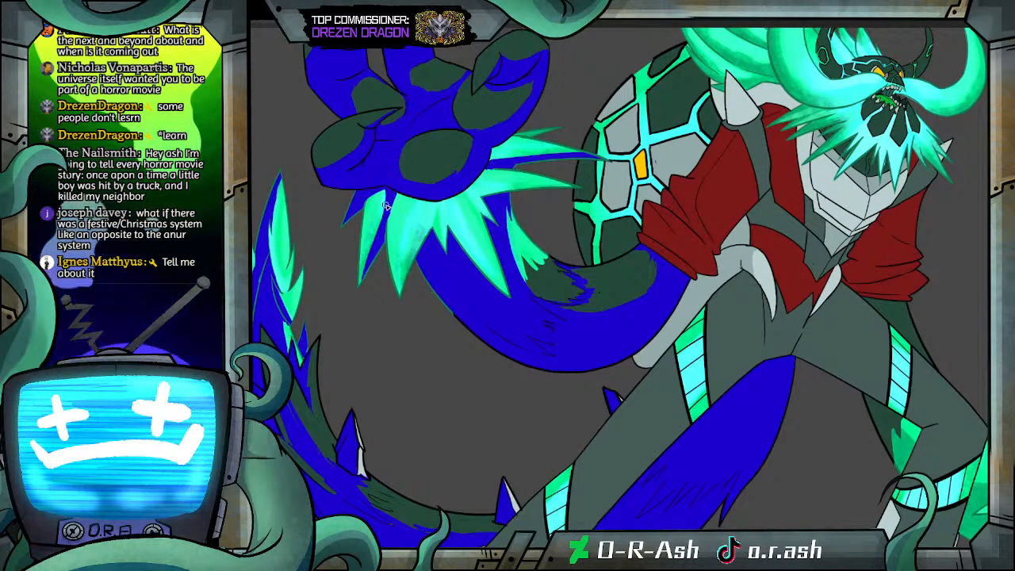
pyautogui.scroll(2, 401, 219)
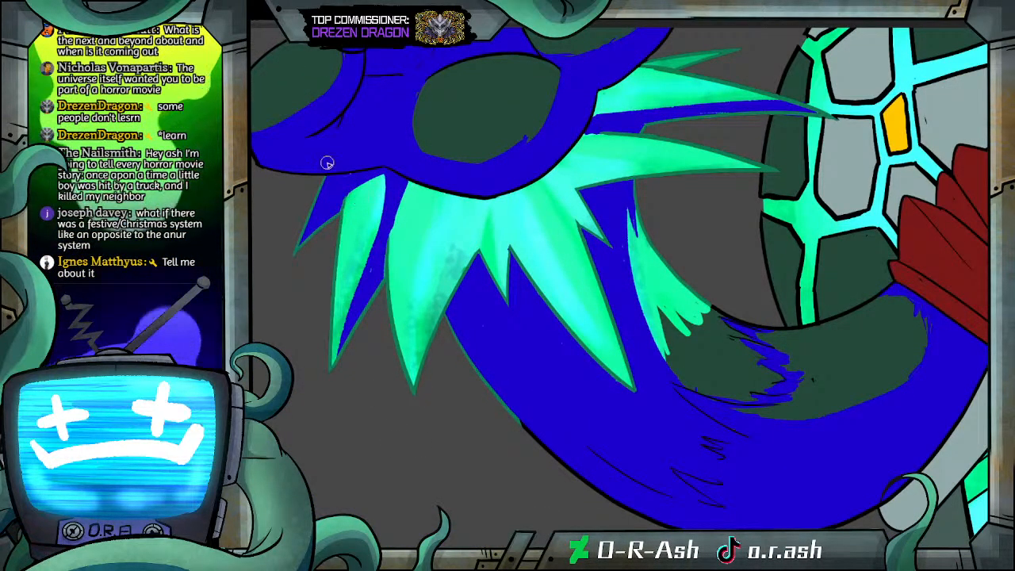
pyautogui.moveTo(337, 179)
pyautogui.mouseDown()
pyautogui.moveTo(359, 190)
pyautogui.moveTo(391, 172)
pyautogui.moveTo(411, 192)
pyautogui.mouseUp()
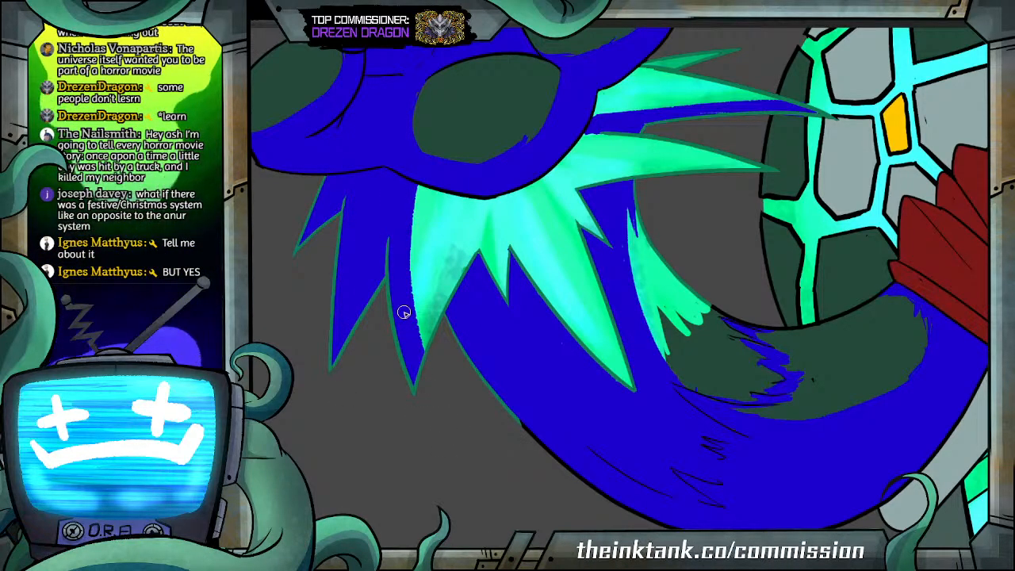
# Step: Fill the upper portion of the lowered arm just below the other red sleeve with blue
pyautogui.scroll(-3, 569, 178)
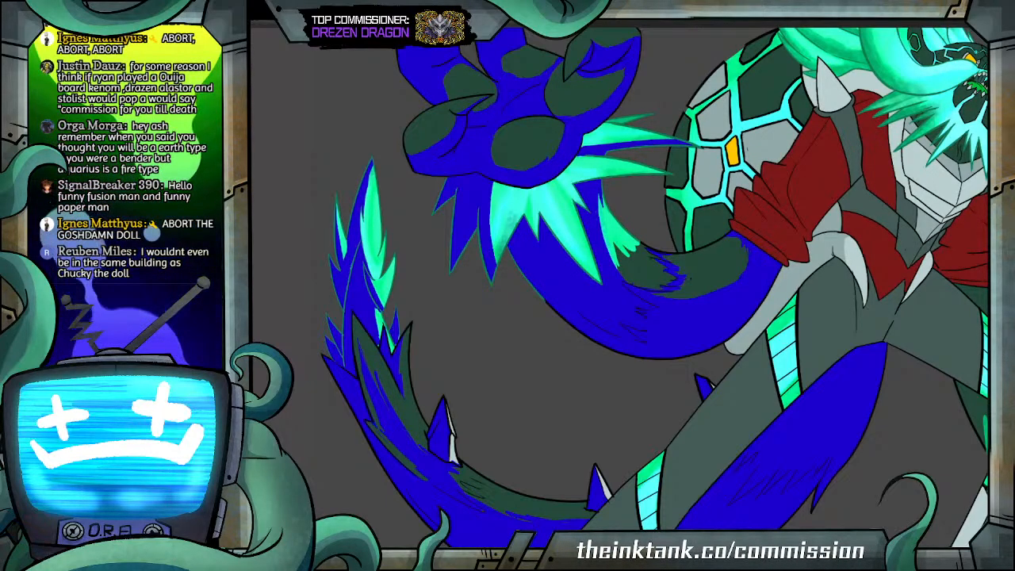
pyautogui.scroll(4, 621, 287)
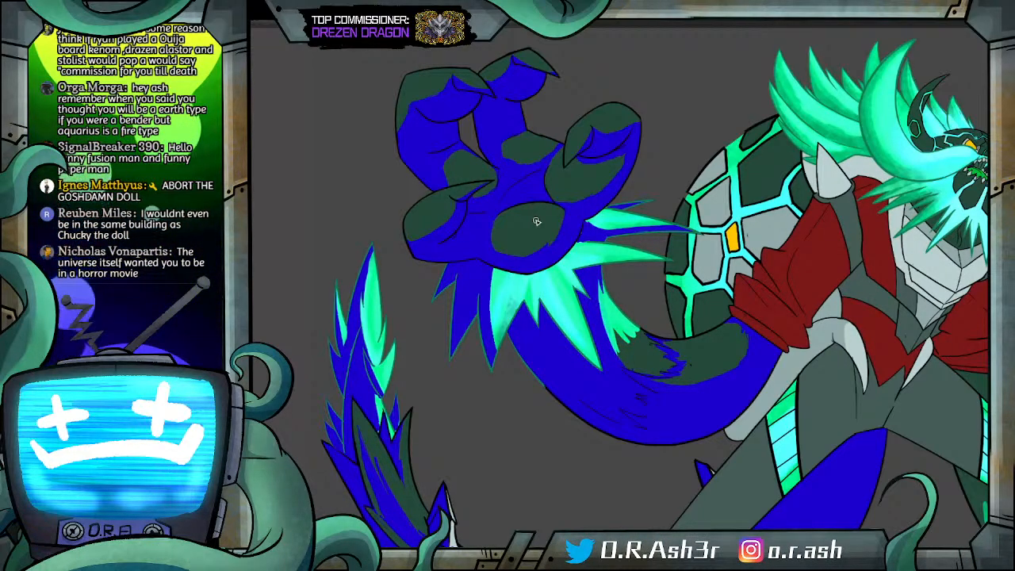
pyautogui.moveTo(714, 286); pyautogui.dragTo(520, 291)
pyautogui.moveTo(619, 333); pyautogui.dragTo(621, 250)
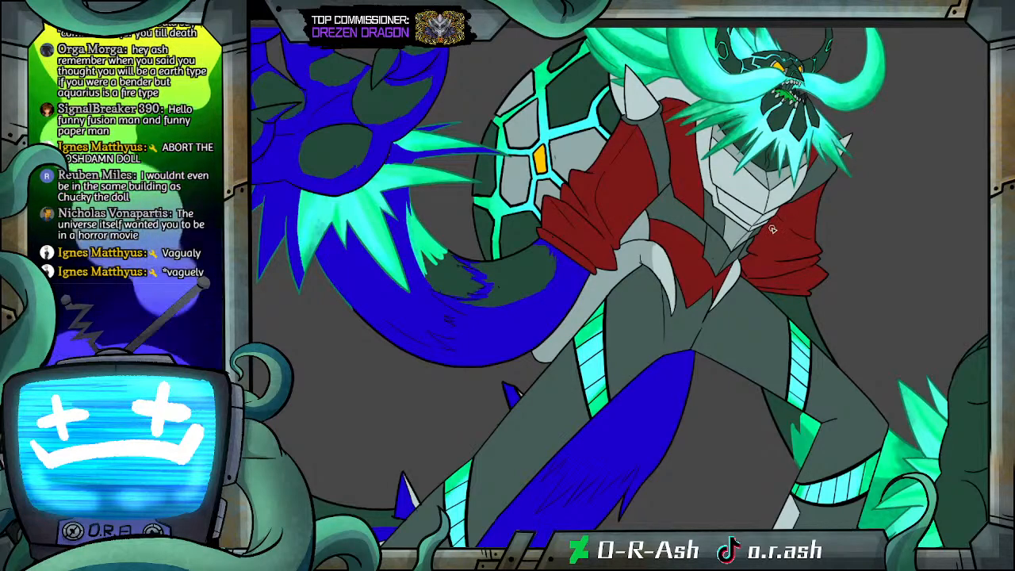
pyautogui.click(803, 306)
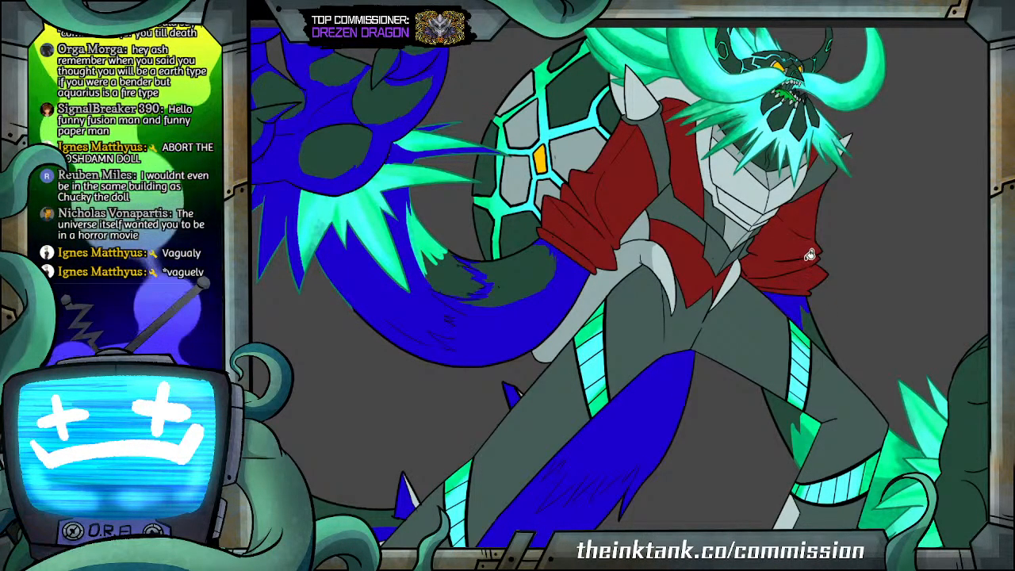
# Step: Paint the lowered arm blue where it shows behind the leg, covering its light green fur, and along the forearm beside the wrist fur
pyautogui.moveTo(974, 238); pyautogui.dragTo(857, 240)
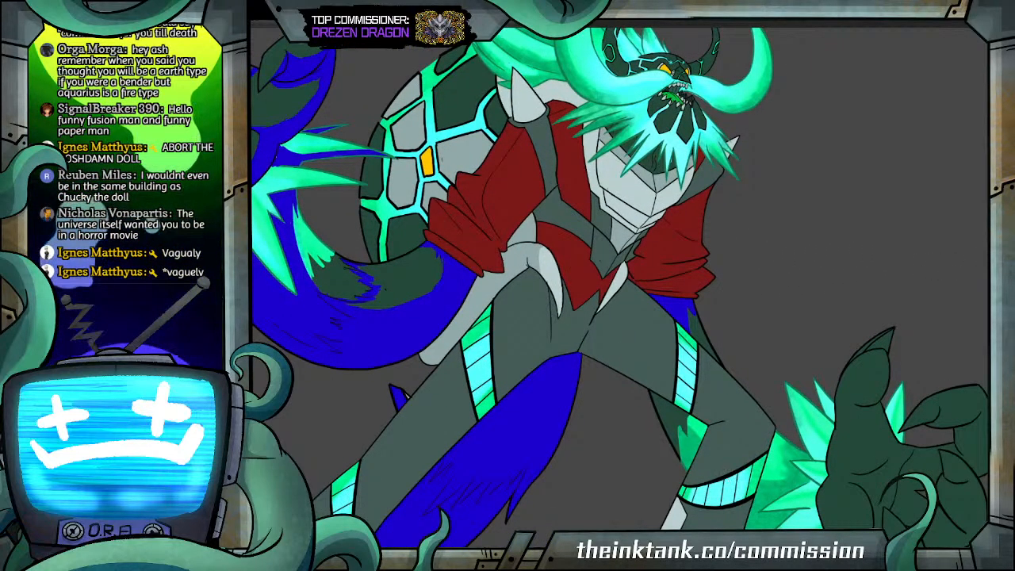
pyautogui.moveTo(933, 343); pyautogui.dragTo(916, 260)
pyautogui.click(650, 328)
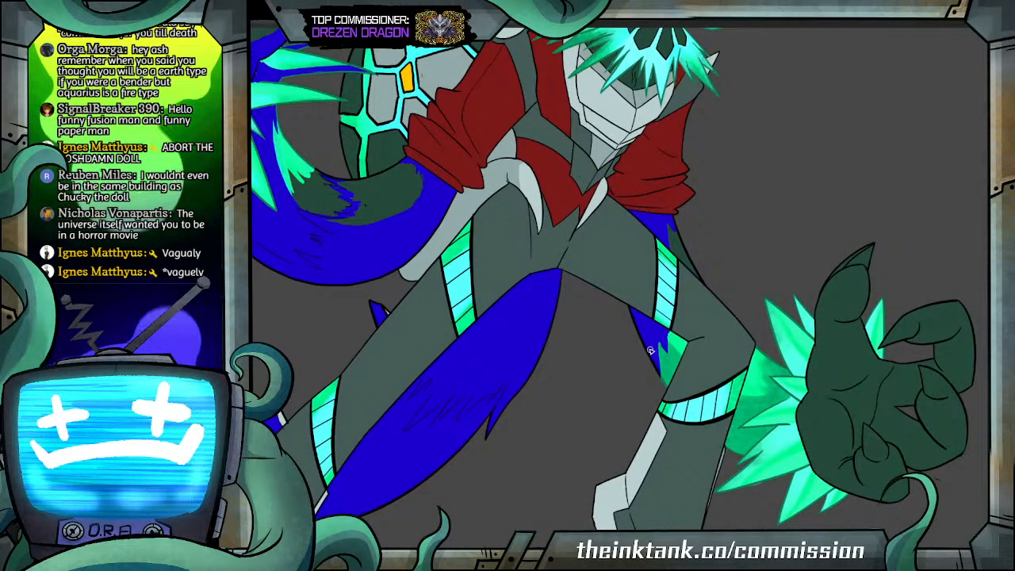
pyautogui.moveTo(660, 351)
pyautogui.mouseDown()
pyautogui.moveTo(677, 380)
pyautogui.moveTo(688, 362)
pyautogui.moveTo(680, 340)
pyautogui.moveTo(675, 390)
pyautogui.mouseUp()
pyautogui.moveTo(696, 339); pyautogui.dragTo(674, 390)
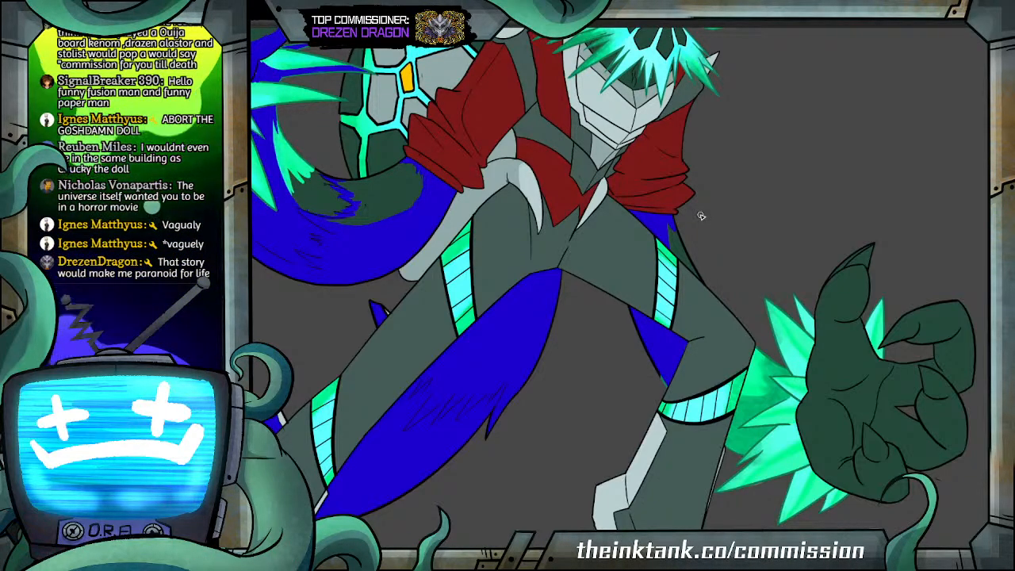
pyautogui.moveTo(966, 333); pyautogui.dragTo(839, 314)
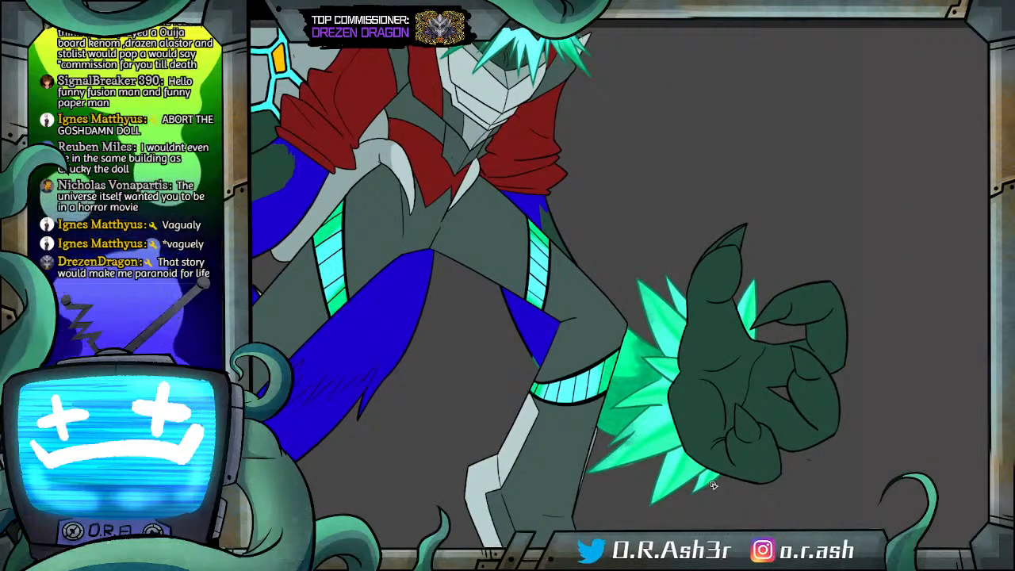
pyautogui.moveTo(622, 363)
pyautogui.mouseDown()
pyautogui.moveTo(642, 365)
pyautogui.moveTo(644, 341)
pyautogui.moveTo(658, 357)
pyautogui.moveTo(622, 367)
pyautogui.moveTo(602, 428)
pyautogui.moveTo(650, 403)
pyautogui.moveTo(631, 370)
pyautogui.moveTo(617, 388)
pyautogui.moveTo(650, 374)
pyautogui.mouseUp()
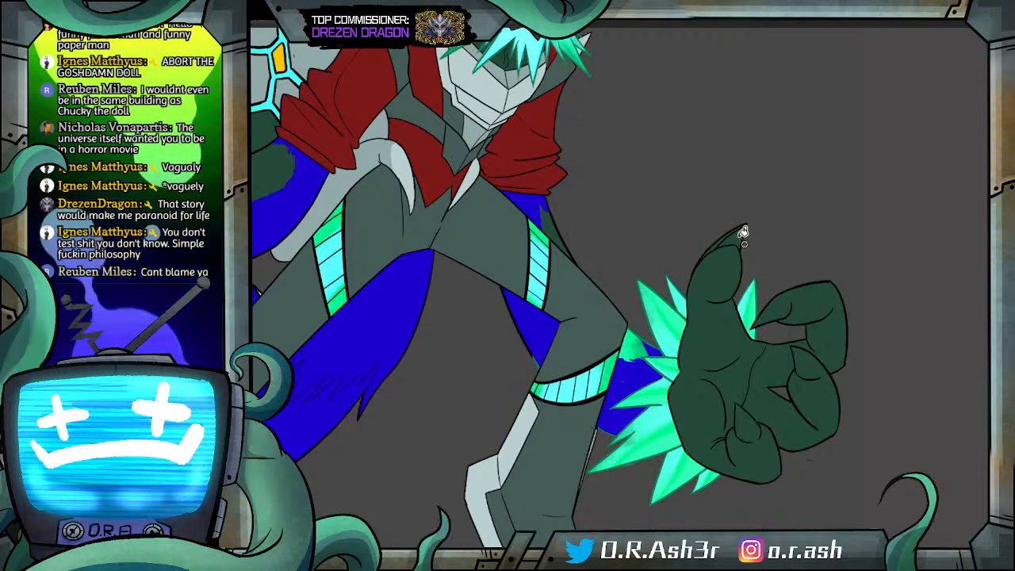
# Step: Fill the lowered hand's upright finger claw with blue and paint the palm's lower edge and lowest finger blue
pyautogui.moveTo(744, 234); pyautogui.dragTo(723, 244)
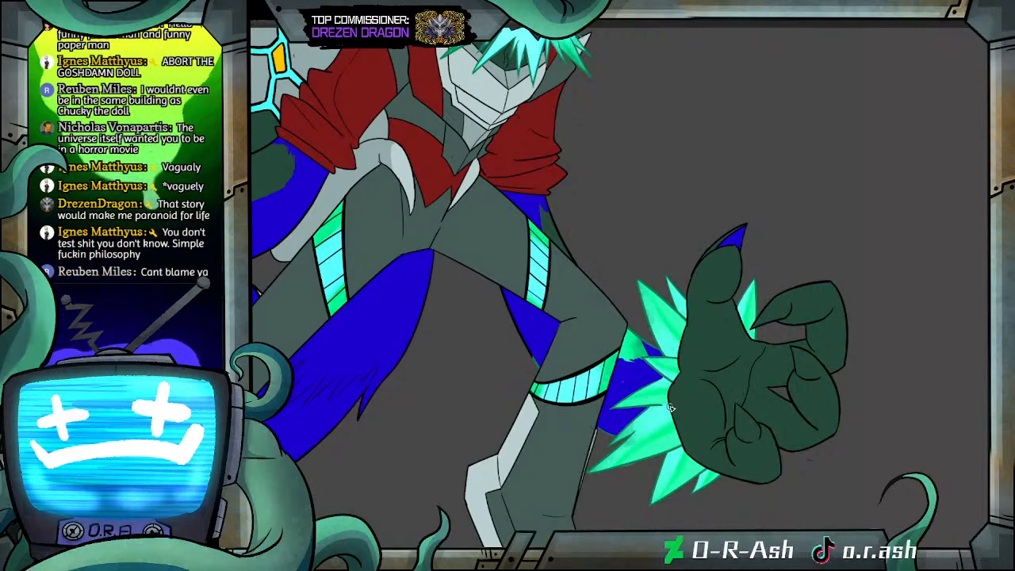
pyautogui.moveTo(674, 411)
pyautogui.mouseDown()
pyautogui.moveTo(758, 462)
pyautogui.moveTo(735, 431)
pyautogui.mouseUp()
pyautogui.click(738, 452)
pyautogui.click(755, 472)
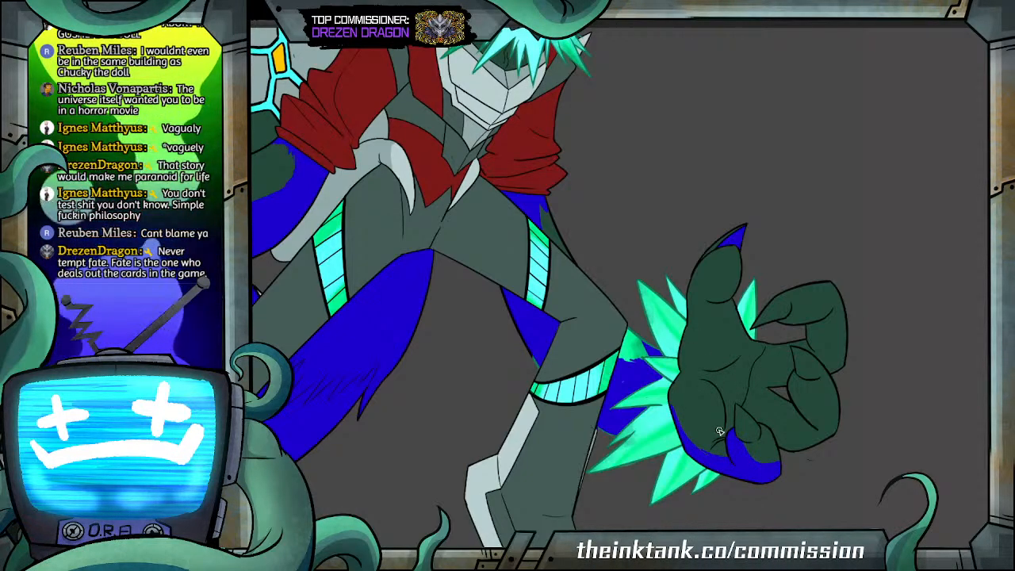
# Step: Outline and fill blue areas on the lowered hand's remaining curled fingers, and undo the blue fill over the palm
pyautogui.moveTo(746, 407)
pyautogui.mouseDown()
pyautogui.moveTo(814, 431)
pyautogui.moveTo(810, 415)
pyautogui.moveTo(840, 411)
pyautogui.mouseUp()
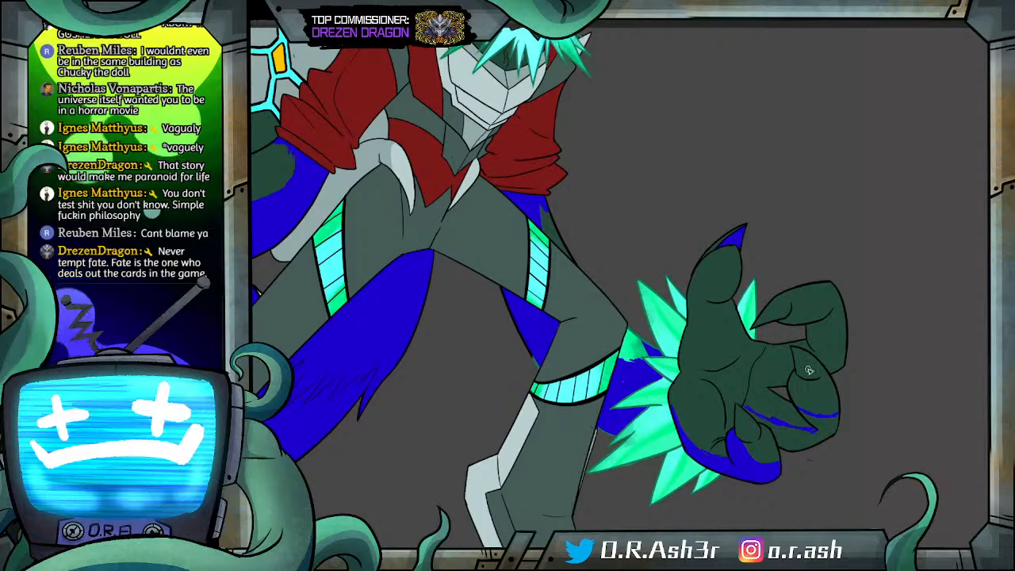
pyautogui.click(800, 425)
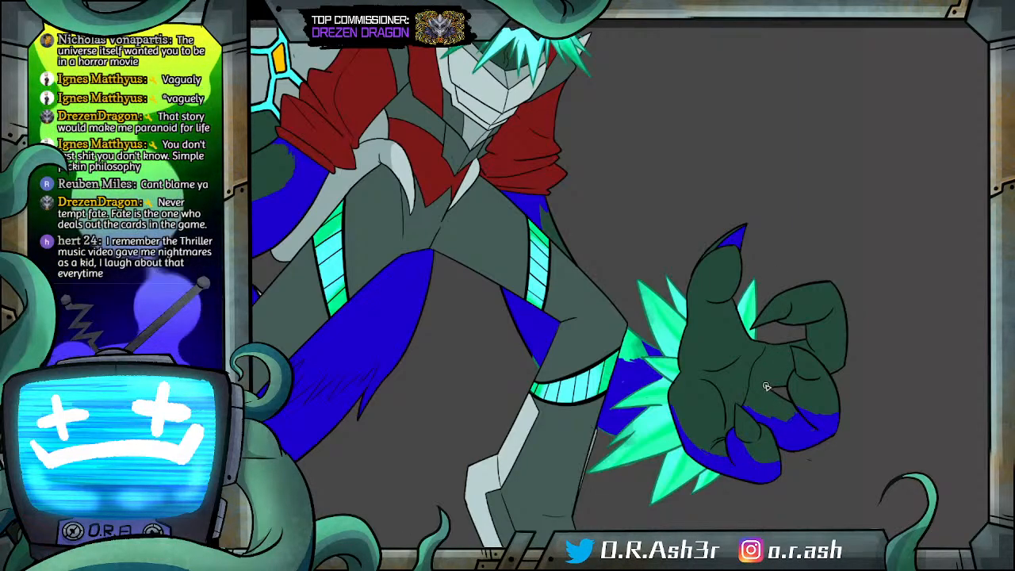
pyautogui.moveTo(762, 374); pyautogui.dragTo(791, 369)
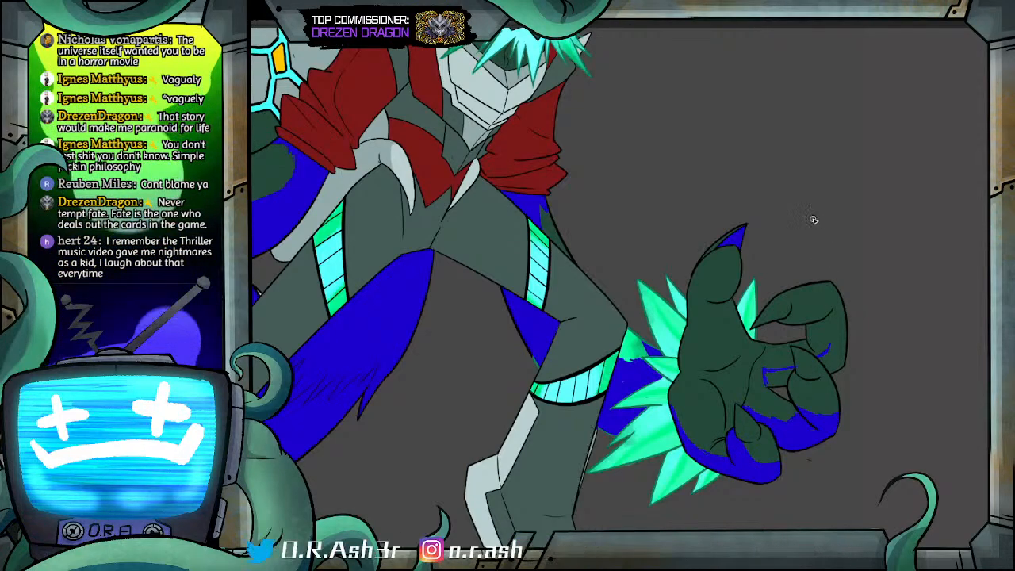
pyautogui.moveTo(807, 327)
pyautogui.mouseDown()
pyautogui.moveTo(825, 324)
pyautogui.moveTo(827, 343)
pyautogui.mouseUp()
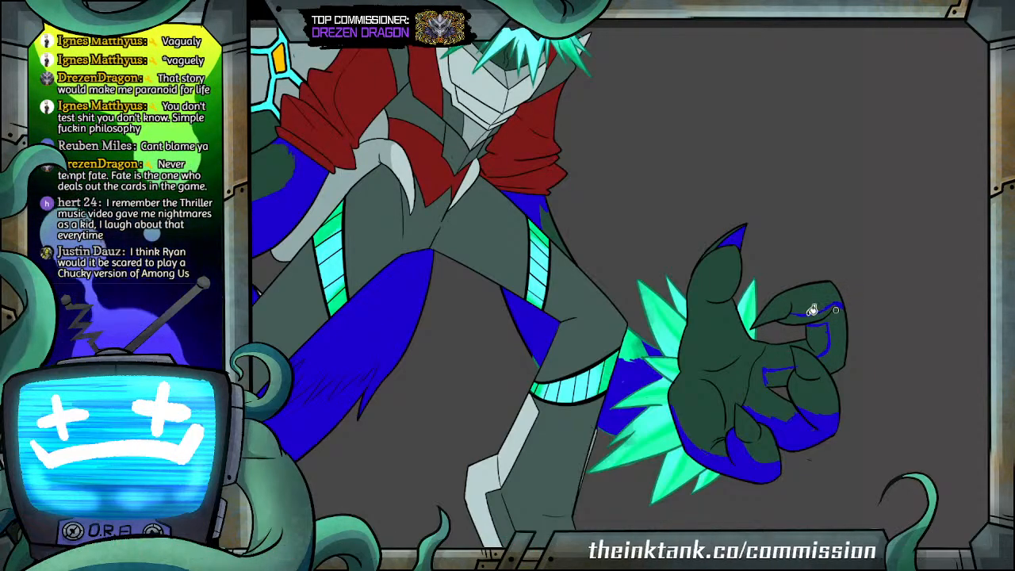
pyautogui.click(782, 336)
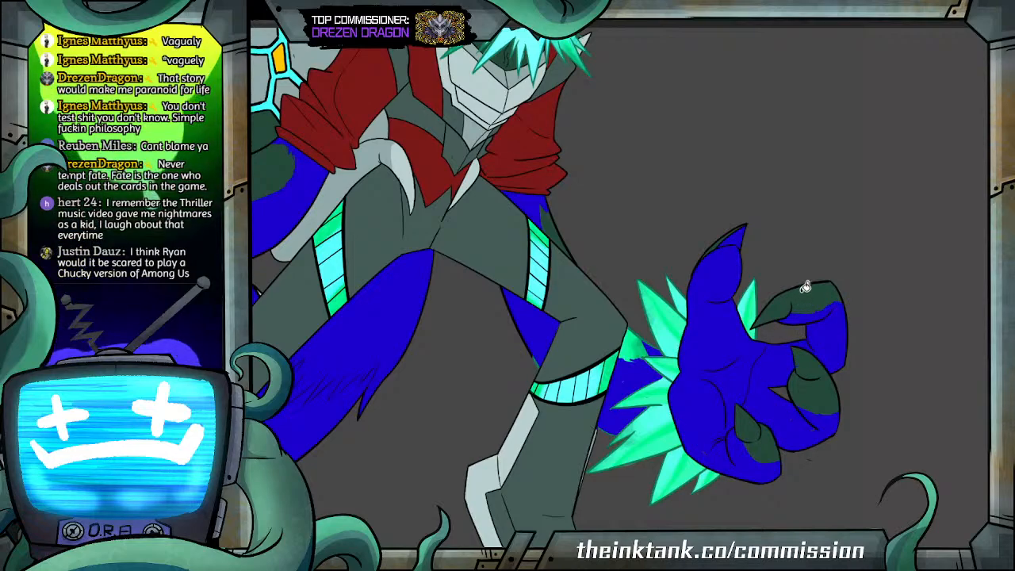
pyautogui.hotkey('ctrl', 'z')
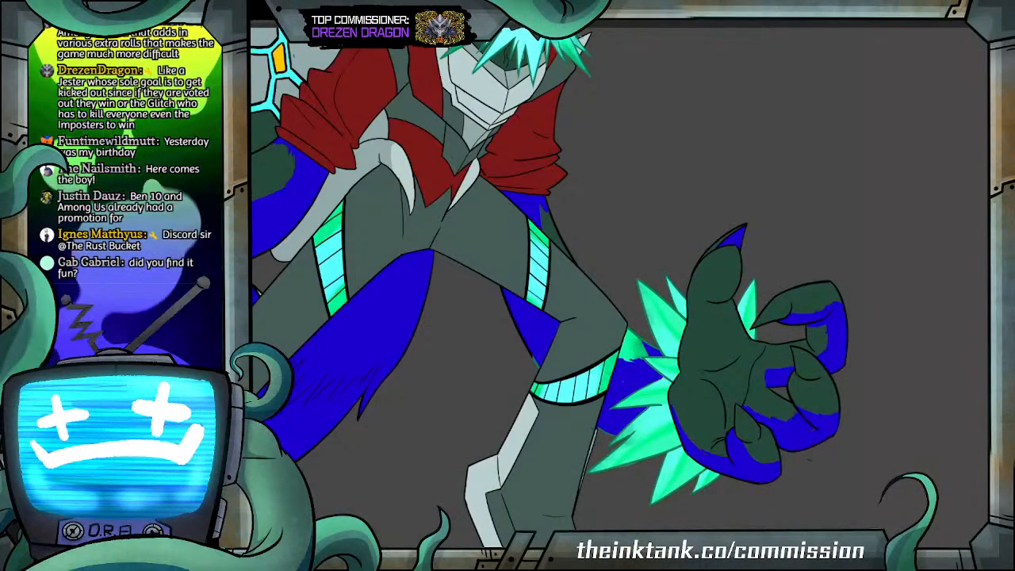
# Step: Paint the lowered hand's upright finger blue along the lower edge of its tip pad and down its inner side to the palm
pyautogui.scroll(2, 771, 340)
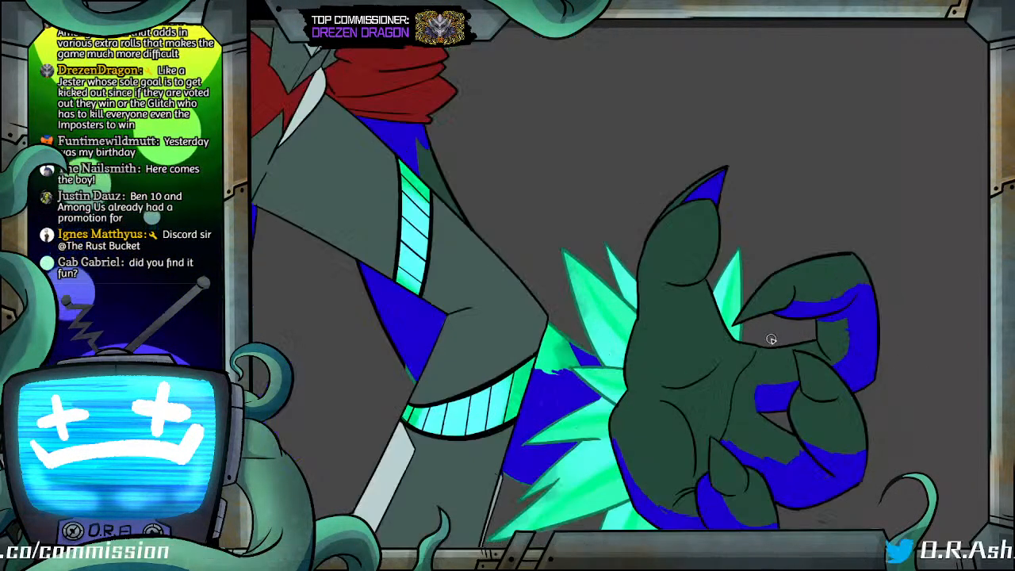
pyautogui.scroll(-2, 746, 365)
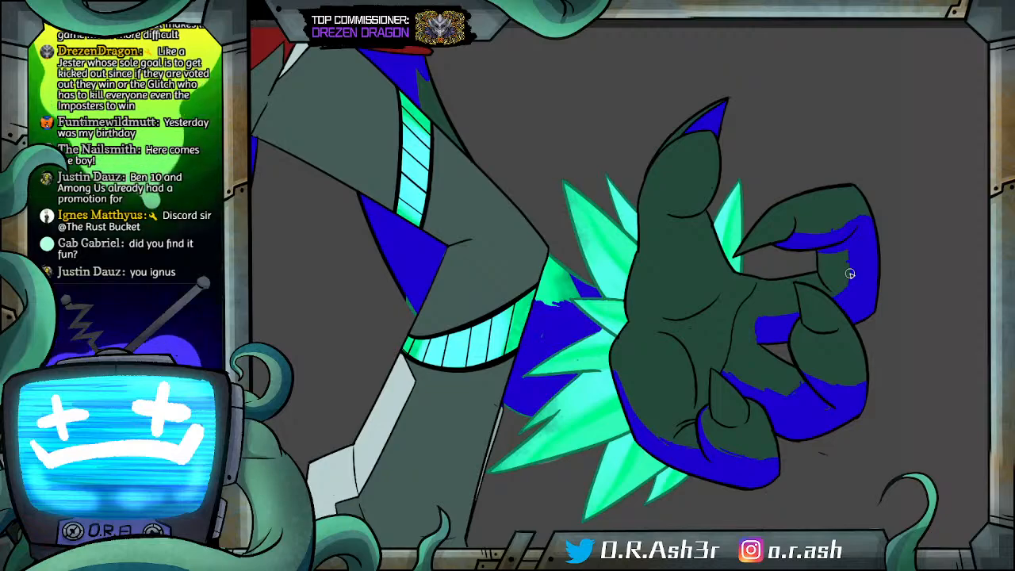
pyautogui.moveTo(718, 168); pyautogui.dragTo(667, 208)
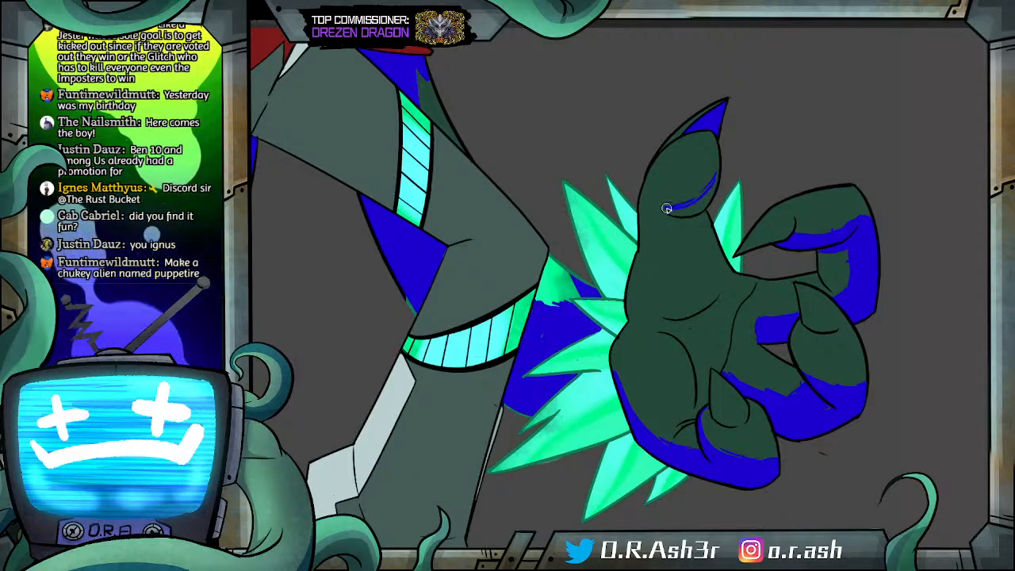
pyautogui.moveTo(718, 169)
pyautogui.mouseDown()
pyautogui.moveTo(666, 212)
pyautogui.moveTo(727, 271)
pyautogui.mouseUp()
pyautogui.click(706, 226)
pyautogui.click(706, 199)
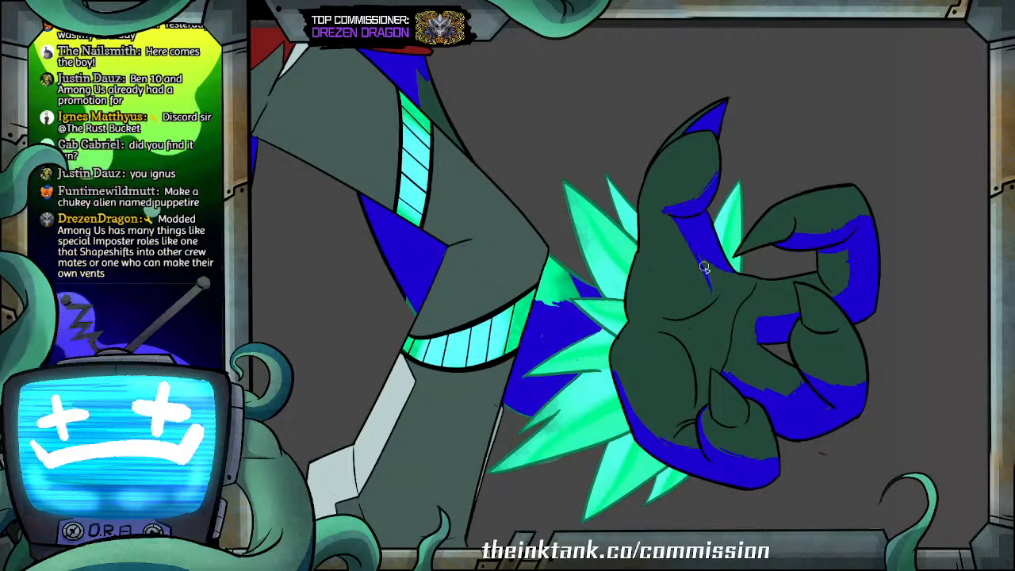
pyautogui.moveTo(702, 256)
pyautogui.mouseDown()
pyautogui.moveTo(707, 299)
pyautogui.moveTo(726, 288)
pyautogui.moveTo(714, 296)
pyautogui.mouseUp()
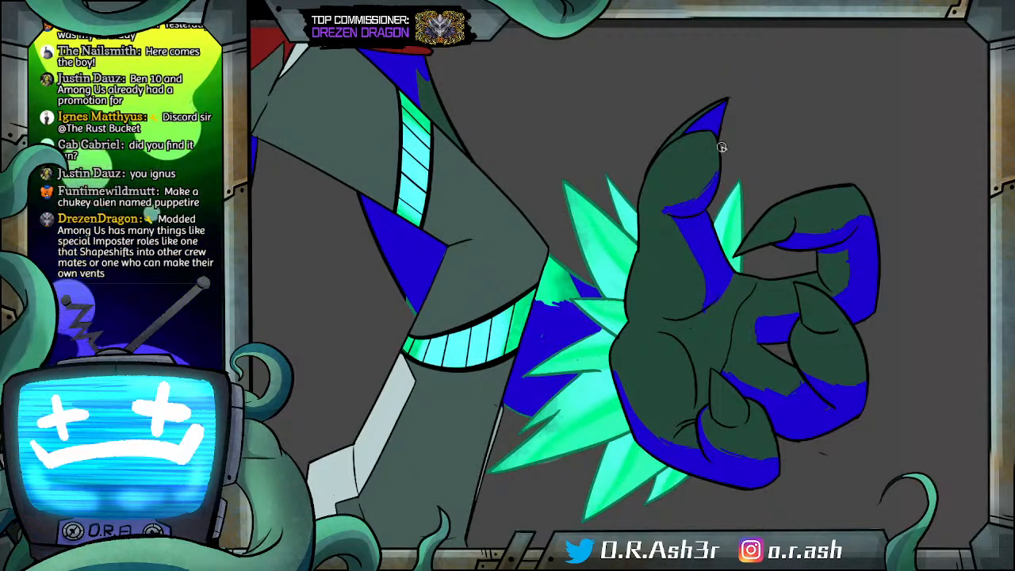
pyautogui.moveTo(719, 300); pyautogui.dragTo(738, 304)
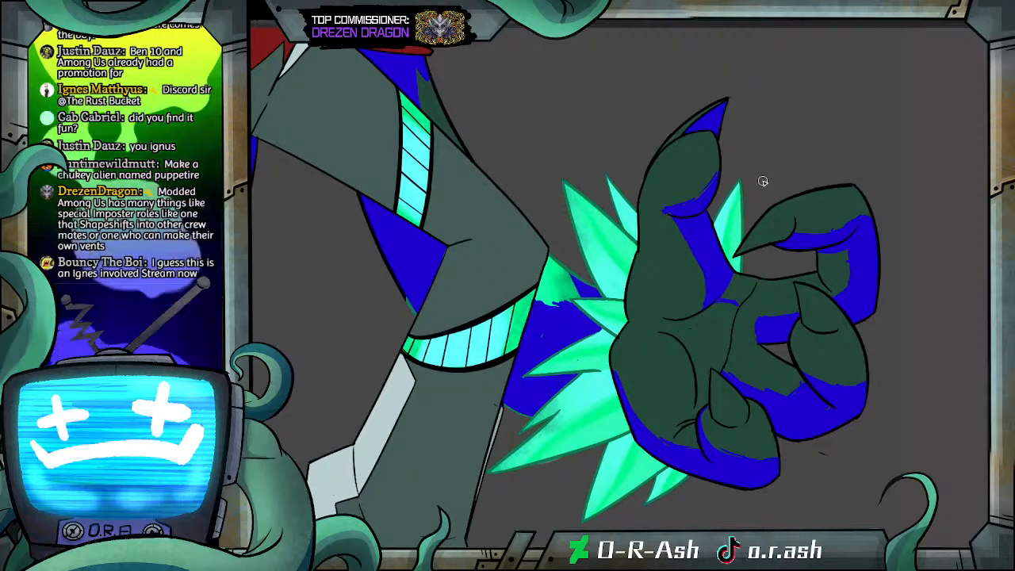
# Step: Narrow the blue strip down the upright finger's inner side, curve it along the base pad, and outline the palm centre in blue
pyautogui.moveTo(682, 218); pyautogui.dragTo(702, 318)
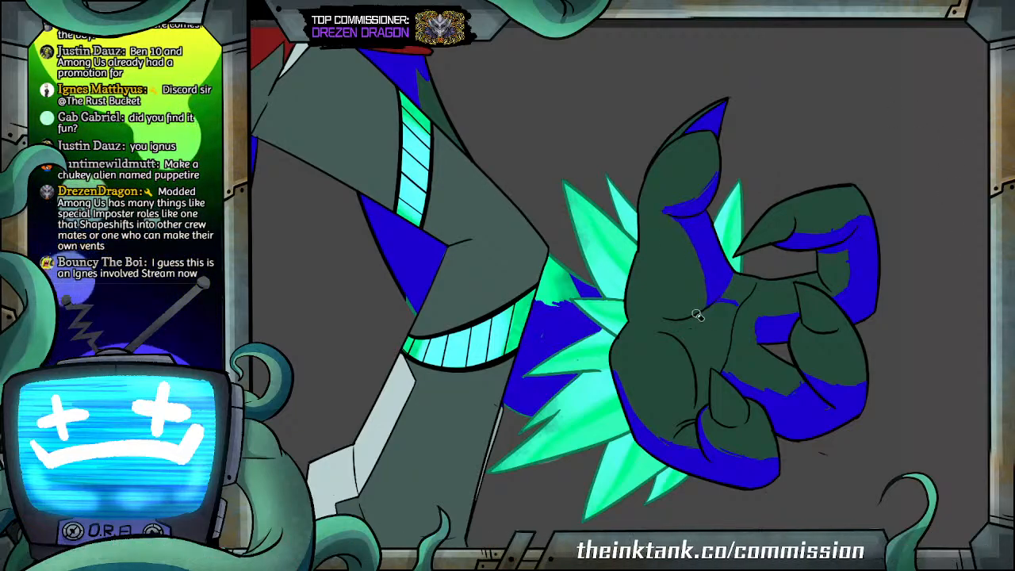
pyautogui.moveTo(676, 221)
pyautogui.mouseDown()
pyautogui.moveTo(709, 272)
pyautogui.moveTo(708, 300)
pyautogui.moveTo(730, 306)
pyautogui.mouseUp()
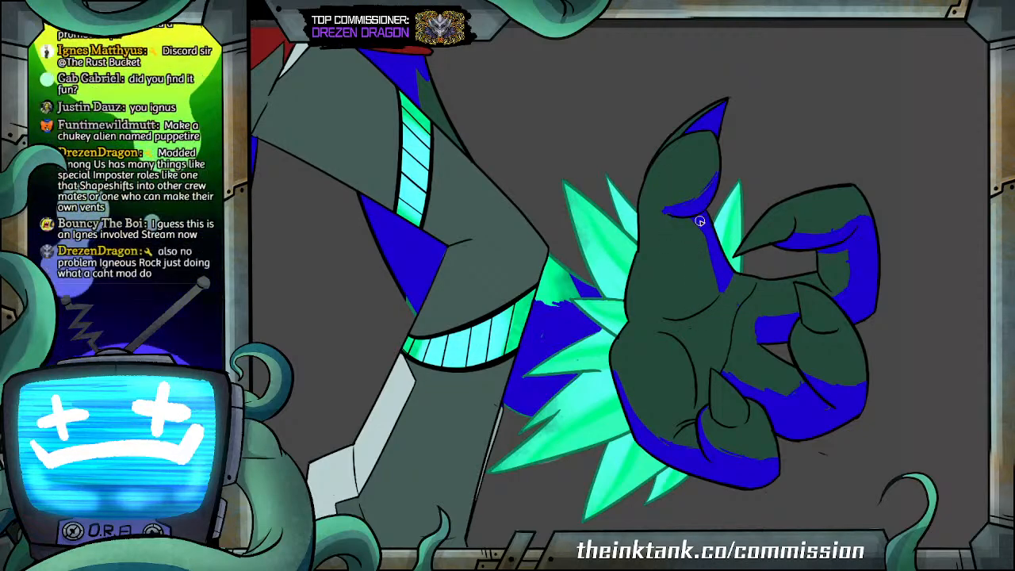
pyautogui.moveTo(705, 242)
pyautogui.mouseDown()
pyautogui.moveTo(718, 281)
pyautogui.moveTo(692, 315)
pyautogui.moveTo(713, 296)
pyautogui.mouseUp()
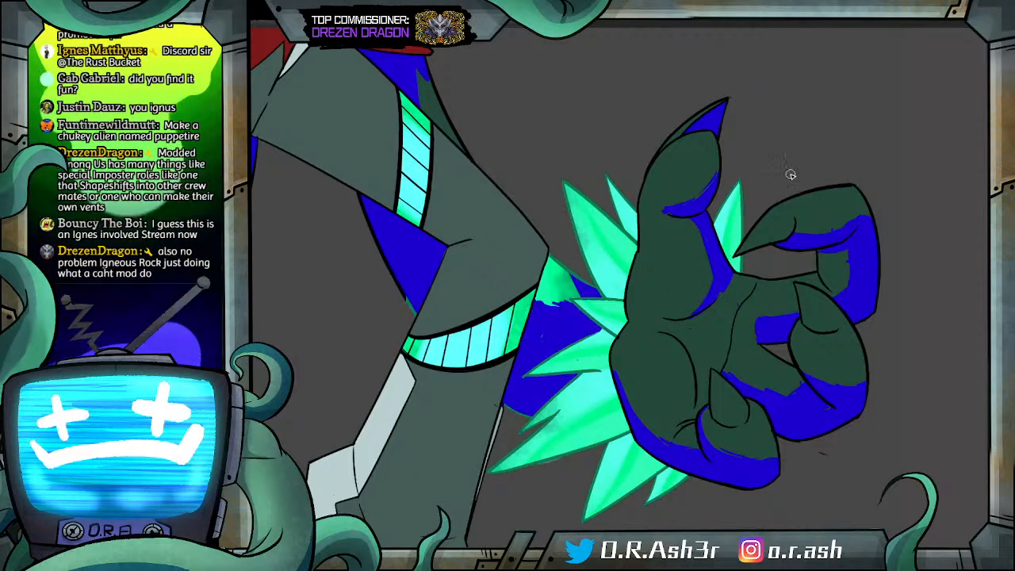
pyautogui.moveTo(736, 262)
pyautogui.mouseDown()
pyautogui.moveTo(707, 301)
pyautogui.moveTo(709, 292)
pyautogui.mouseUp()
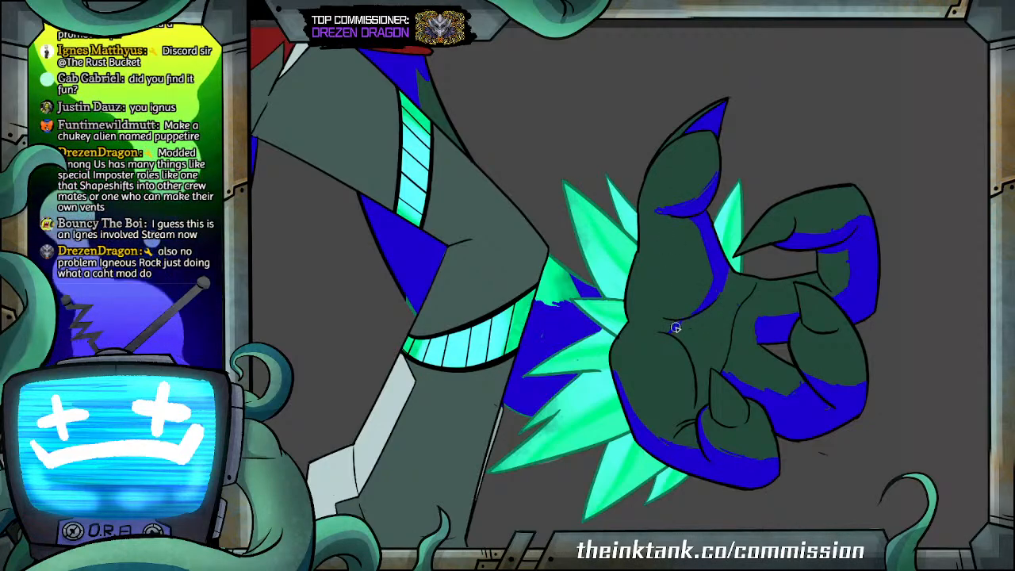
pyautogui.moveTo(724, 294); pyautogui.dragTo(719, 315)
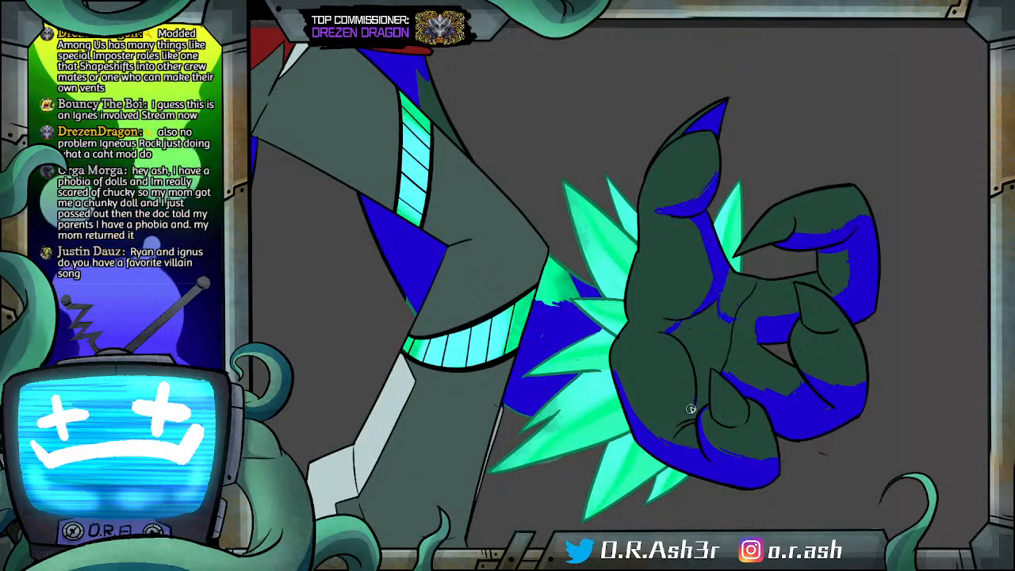
# Step: Fill the centre of the lowered palm with blue and extend it between the two large pads to the wrist
pyautogui.press('g')
pyautogui.click(722, 345)
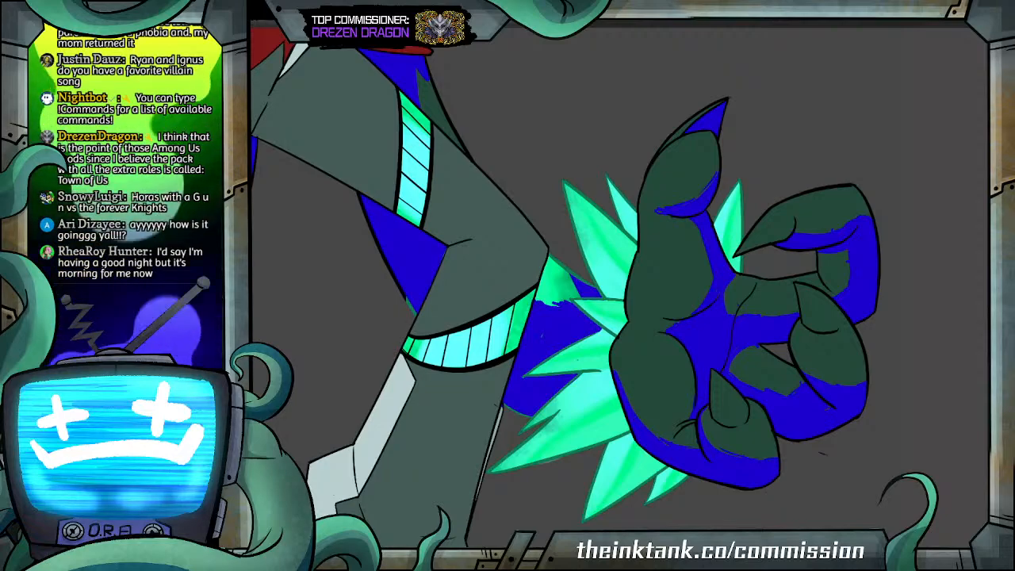
pyautogui.moveTo(645, 313); pyautogui.dragTo(687, 321)
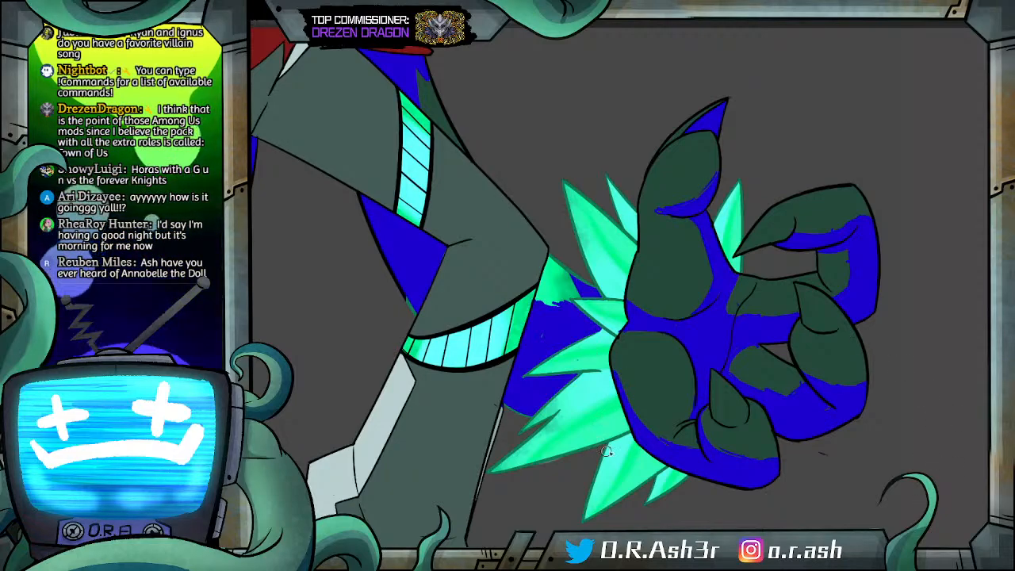
# Step: Paint the lowered hand's wrist fur blue, covering the lowest spikes and shading the lower edges of the others
pyautogui.moveTo(669, 486)
pyautogui.mouseDown()
pyautogui.moveTo(594, 518)
pyautogui.moveTo(684, 476)
pyautogui.moveTo(586, 503)
pyautogui.moveTo(626, 448)
pyautogui.mouseUp()
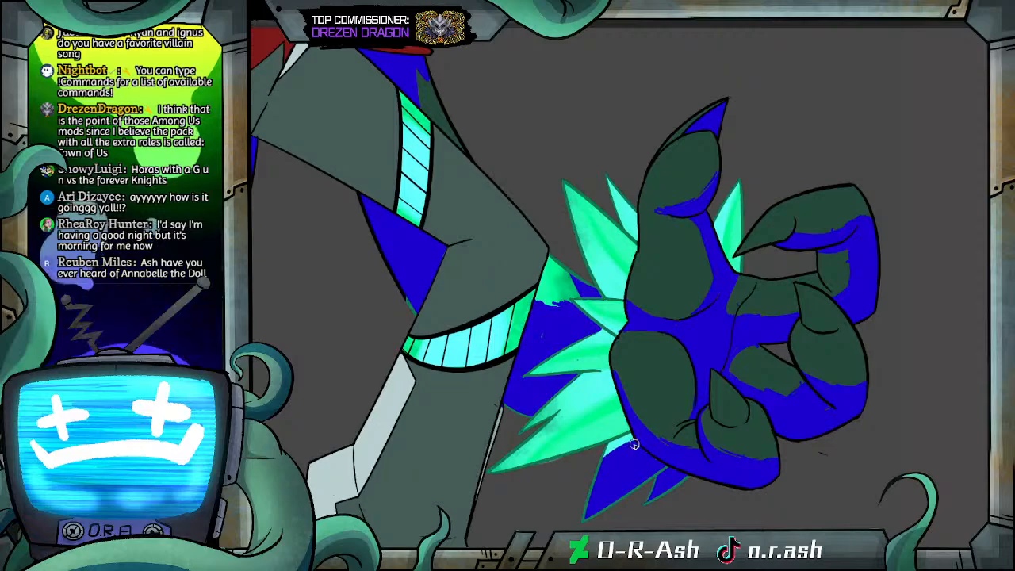
pyautogui.moveTo(508, 450)
pyautogui.mouseDown()
pyautogui.moveTo(612, 406)
pyautogui.moveTo(528, 448)
pyautogui.moveTo(587, 446)
pyautogui.moveTo(616, 421)
pyautogui.mouseUp()
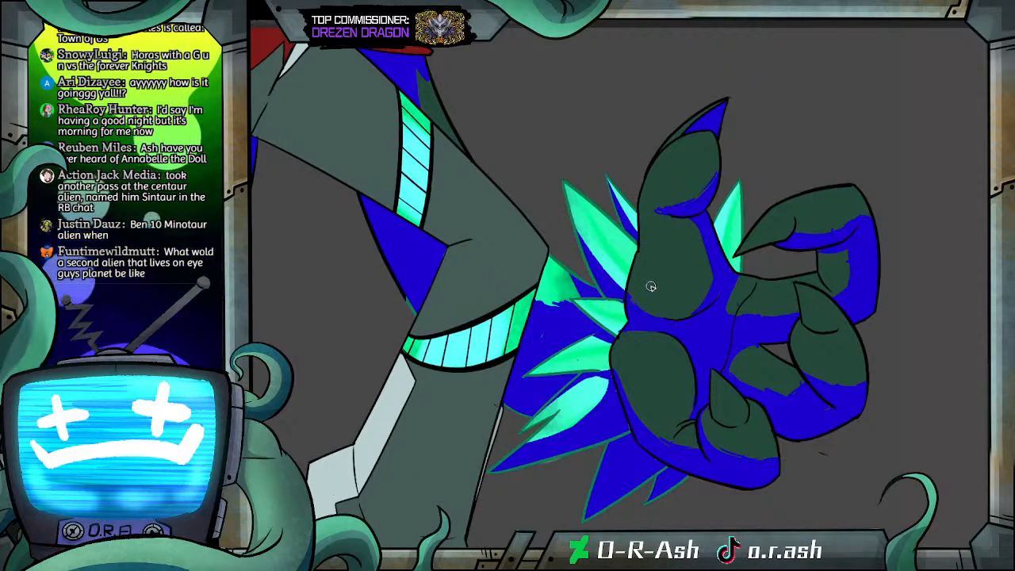
pyautogui.moveTo(725, 249)
pyautogui.mouseDown()
pyautogui.moveTo(740, 237)
pyautogui.moveTo(738, 258)
pyautogui.mouseUp()
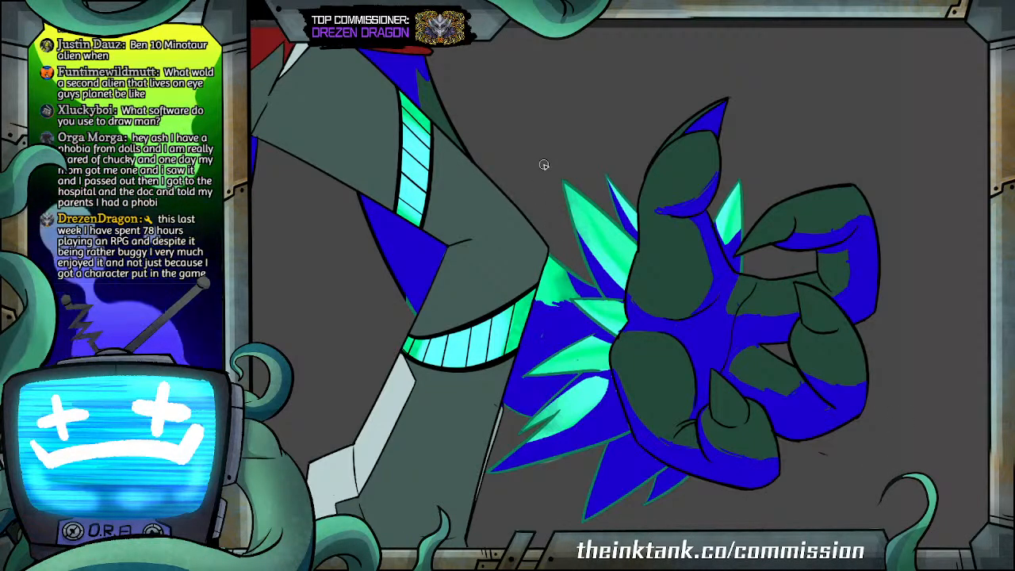
# Step: Paint blue areas along the edges of the shell's dark green plates, leaving a dark green patch in each
pyautogui.scroll(-2, 579, 293)
pyautogui.scroll(-2, 582, 301)
pyautogui.scroll(3, 489, 221)
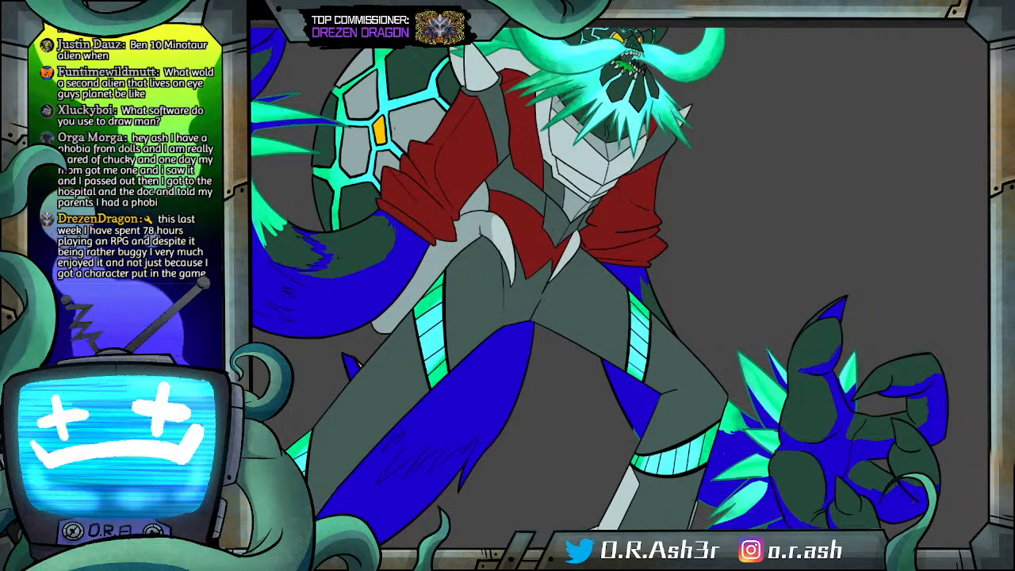
pyautogui.scroll(4, 489, 222)
pyautogui.scroll(-1, 594, 334)
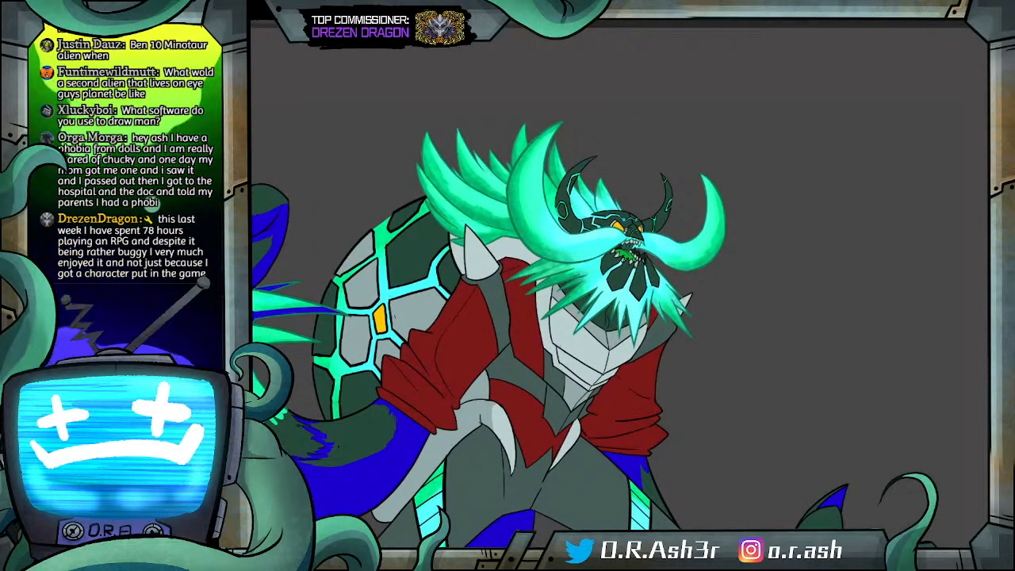
pyautogui.moveTo(430, 215); pyautogui.dragTo(391, 286)
pyautogui.click(431, 240)
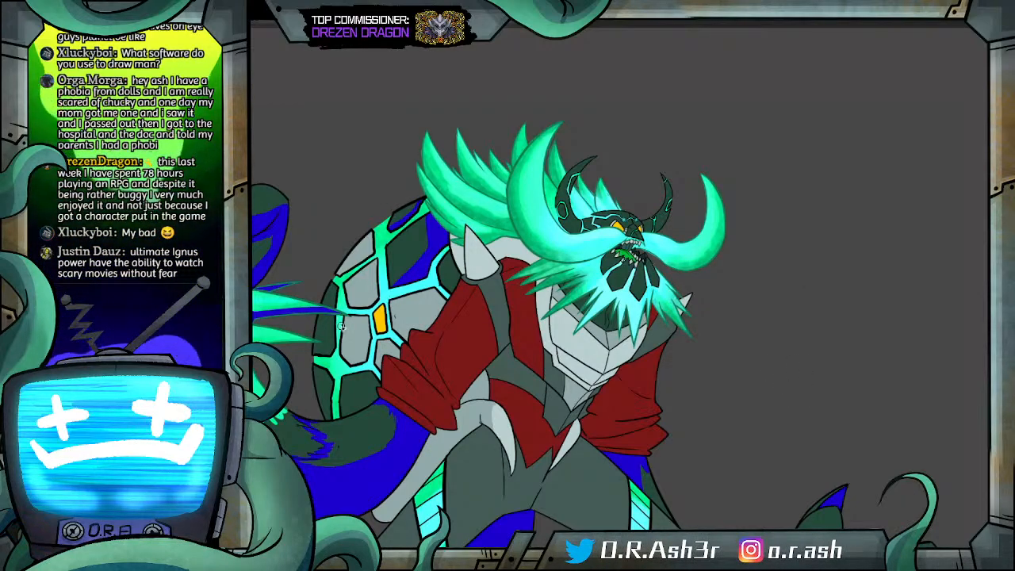
pyautogui.moveTo(335, 286); pyautogui.dragTo(325, 353)
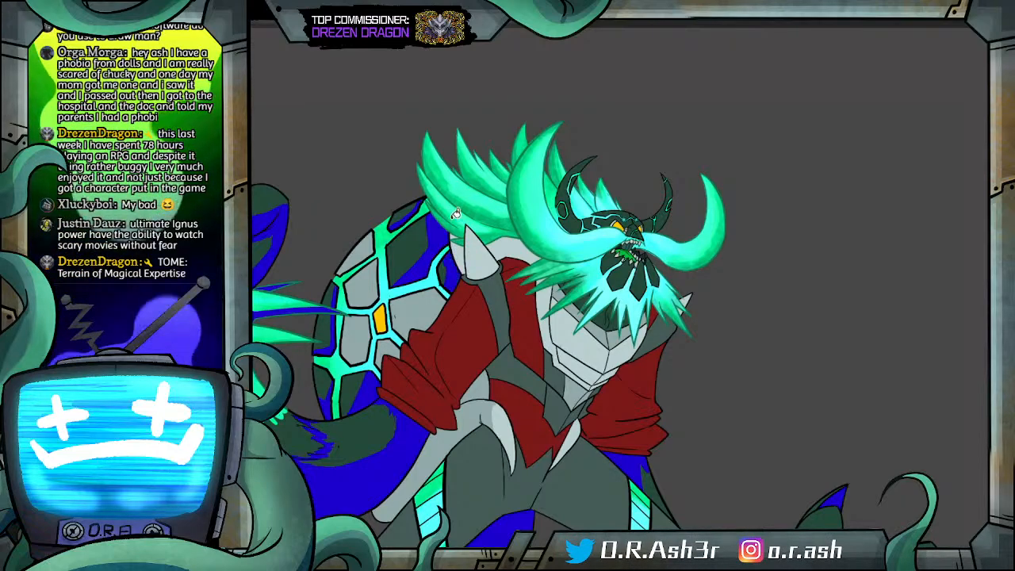
# Step: Paint blue edges on the shell's grey plates, including the small plate beneath the orange one beside the sleeve
pyautogui.moveTo(426, 291); pyautogui.dragTo(422, 310)
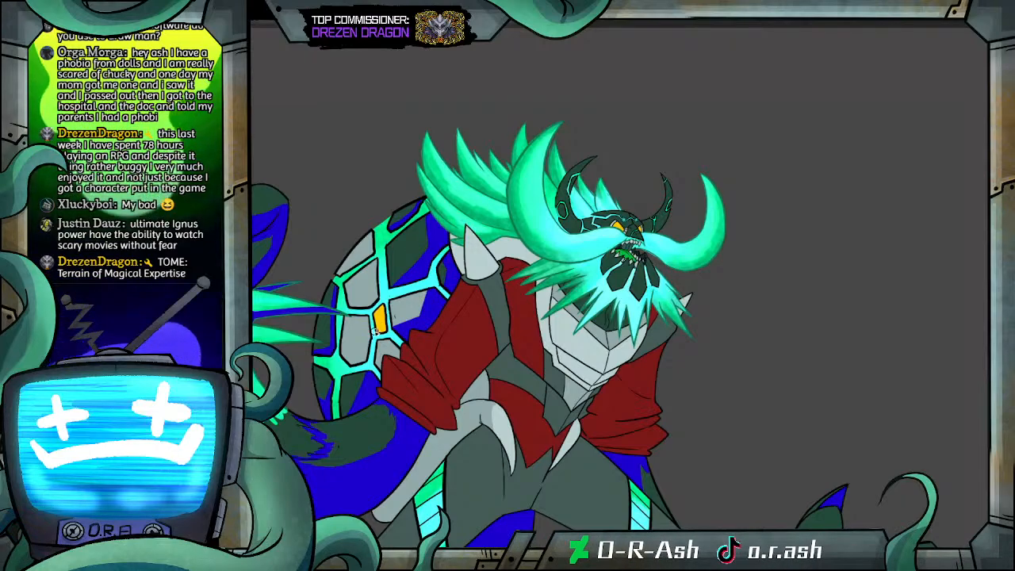
pyautogui.moveTo(366, 319); pyautogui.dragTo(362, 357)
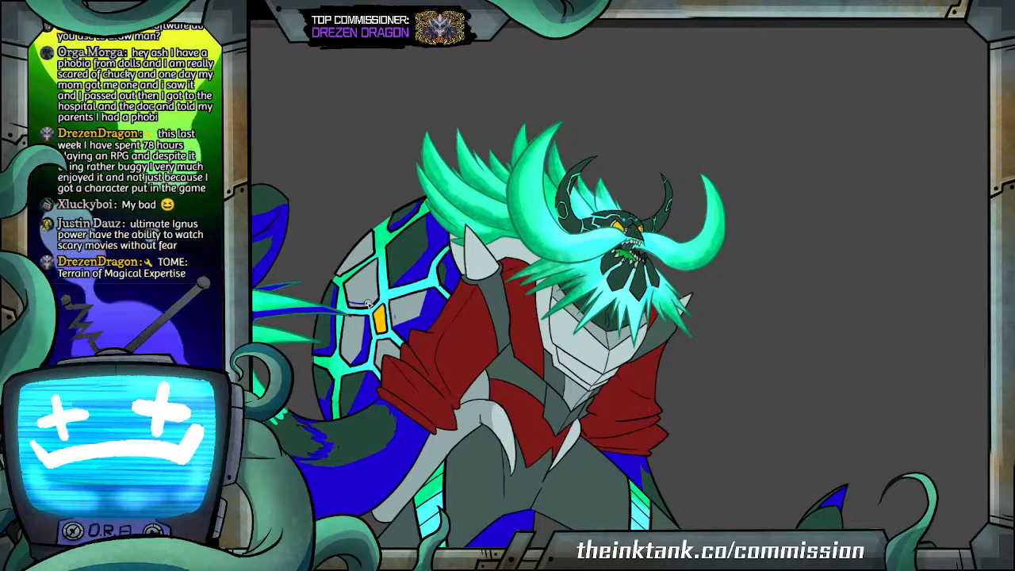
pyautogui.moveTo(339, 274); pyautogui.dragTo(368, 248)
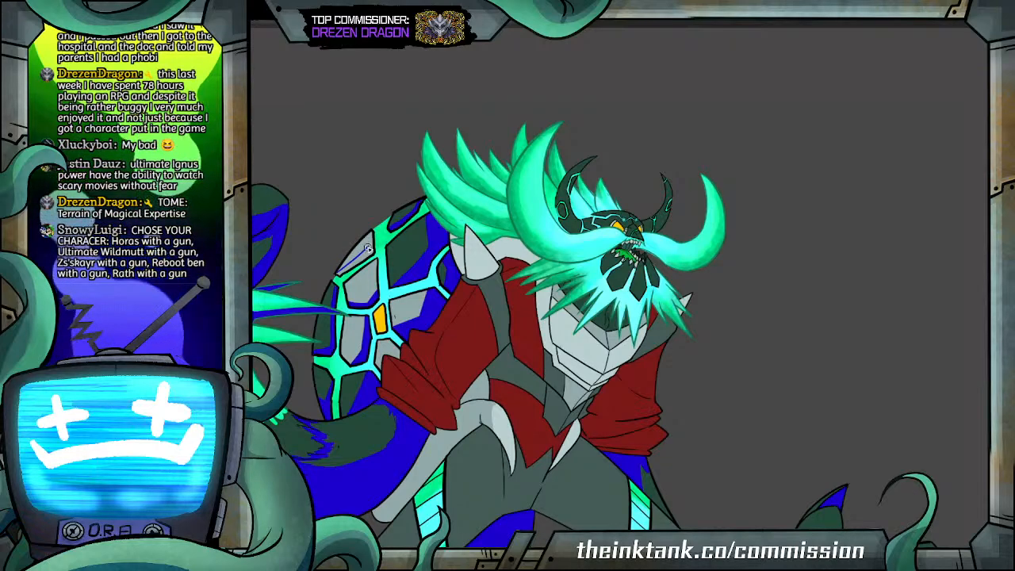
pyautogui.click(368, 249)
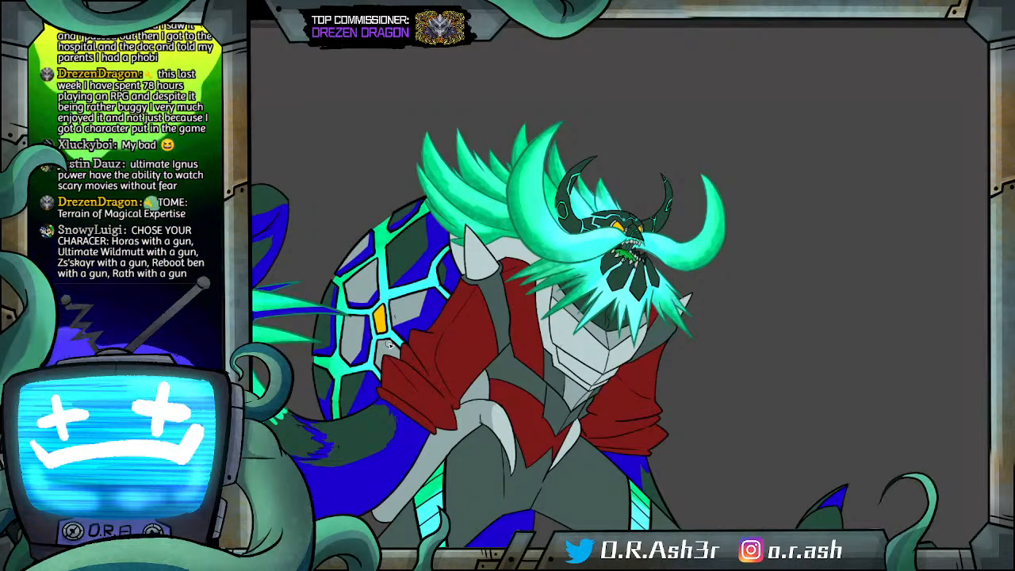
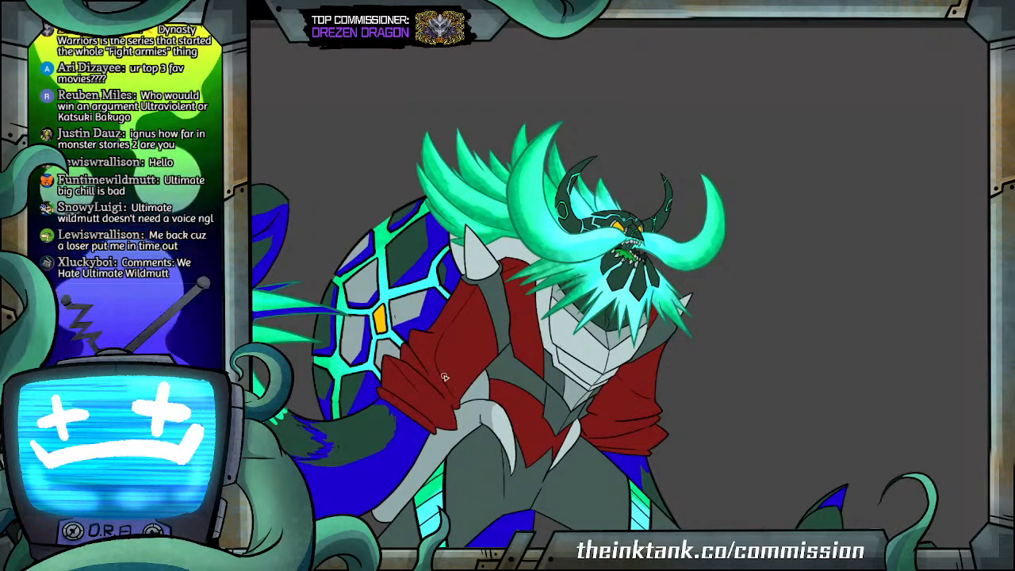
pyautogui.scroll(3, 393, 353)
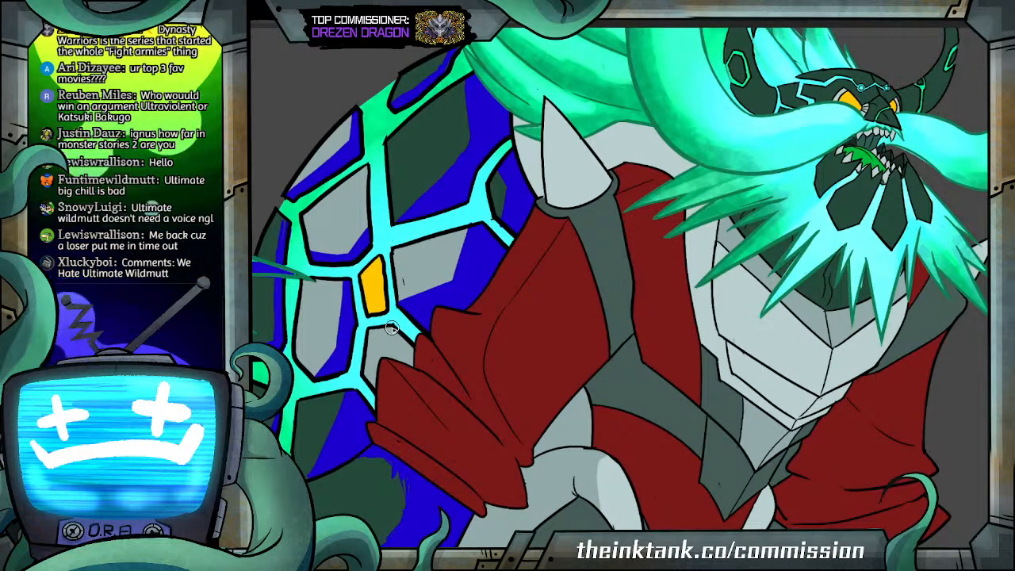
pyautogui.click(394, 346)
pyautogui.moveTo(389, 336)
pyautogui.mouseDown()
pyautogui.moveTo(413, 300)
pyautogui.moveTo(466, 261)
pyautogui.mouseUp()
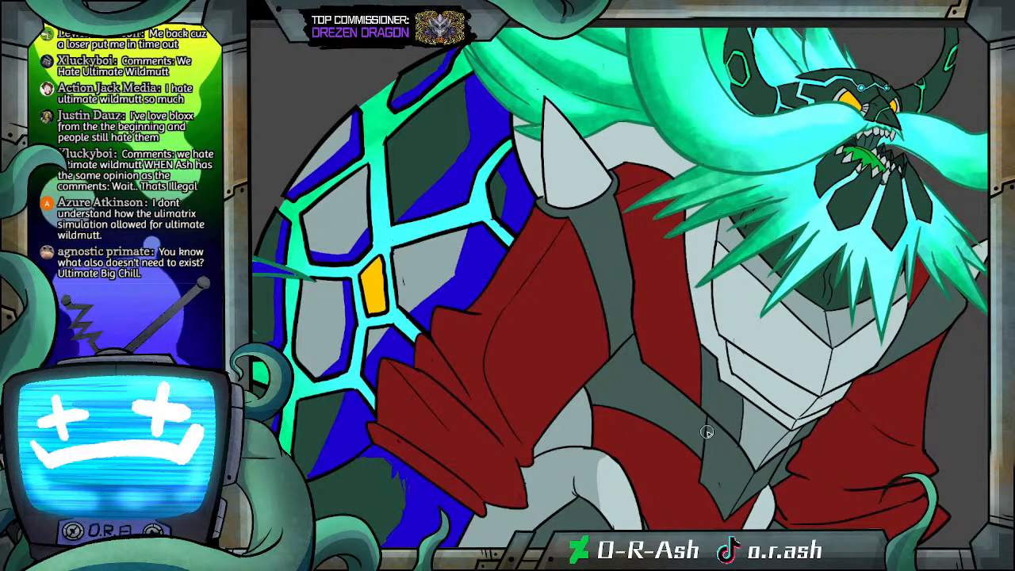
# Step: Fill the grey hip and waist area with blue around the curved hip spike, and paint both hip spikes' tips blue
pyautogui.scroll(-5, 514, 310)
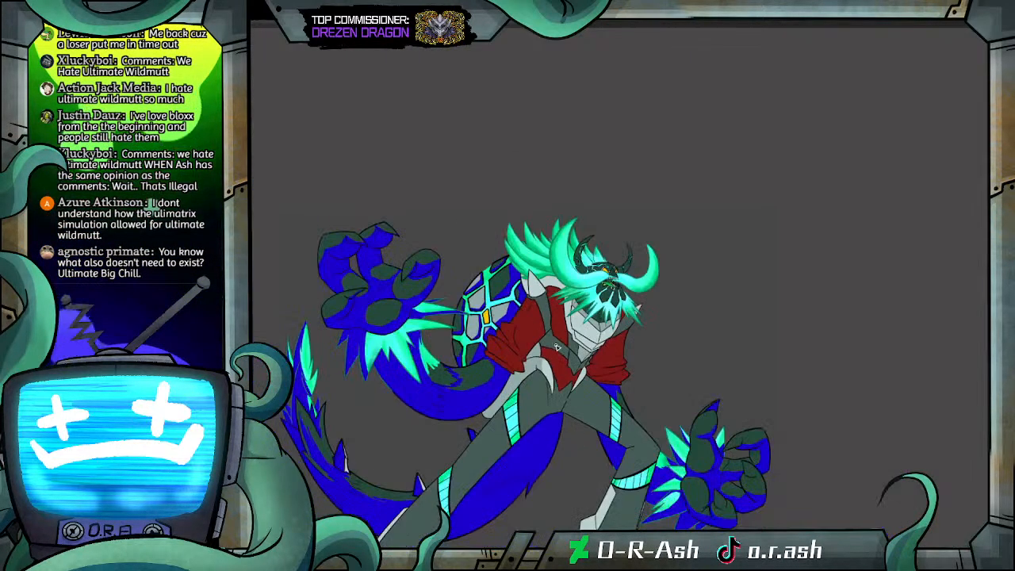
pyautogui.scroll(4, 565, 345)
pyautogui.scroll(-3, 510, 277)
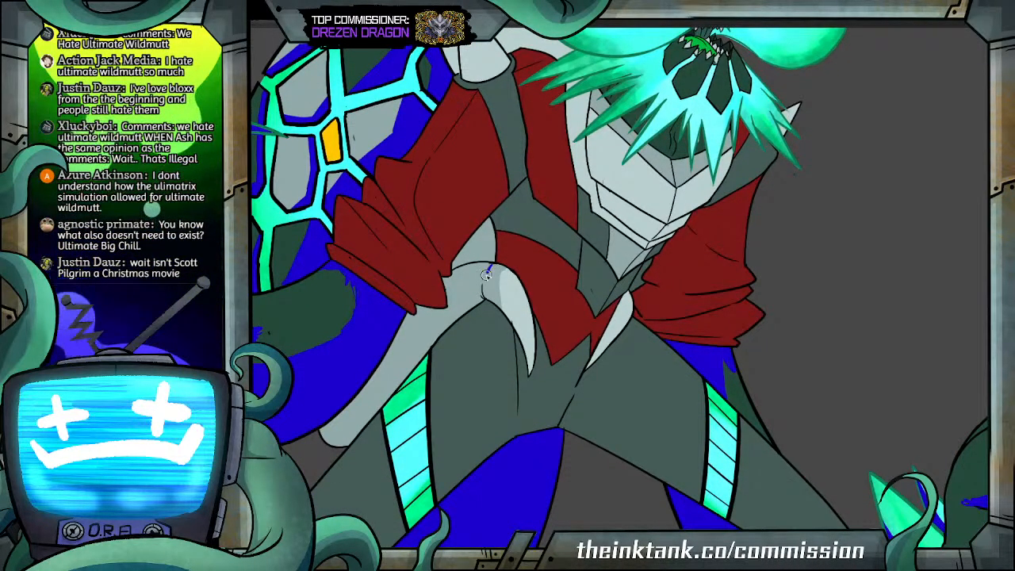
pyautogui.click(483, 301)
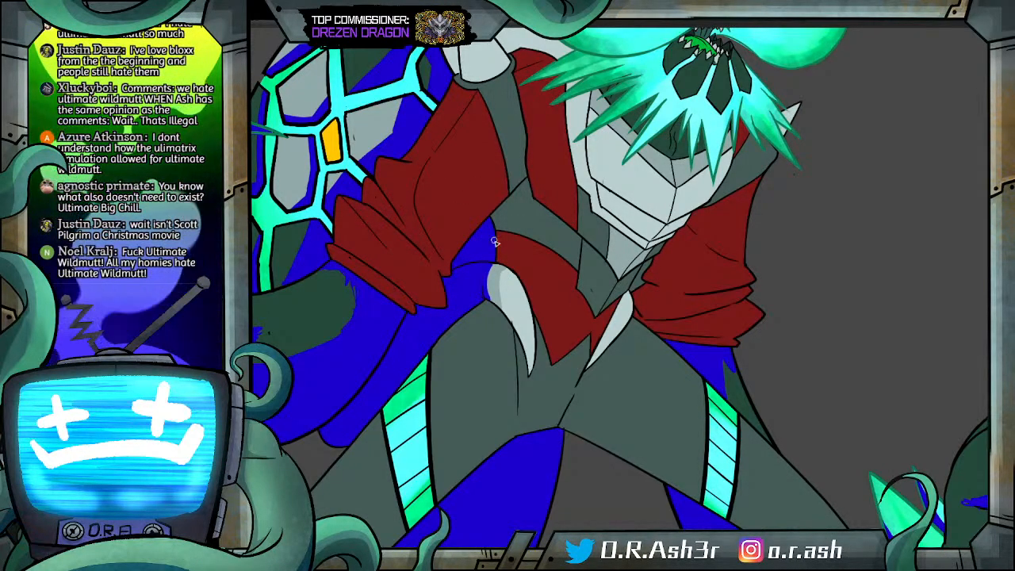
pyautogui.moveTo(492, 270); pyautogui.dragTo(486, 308)
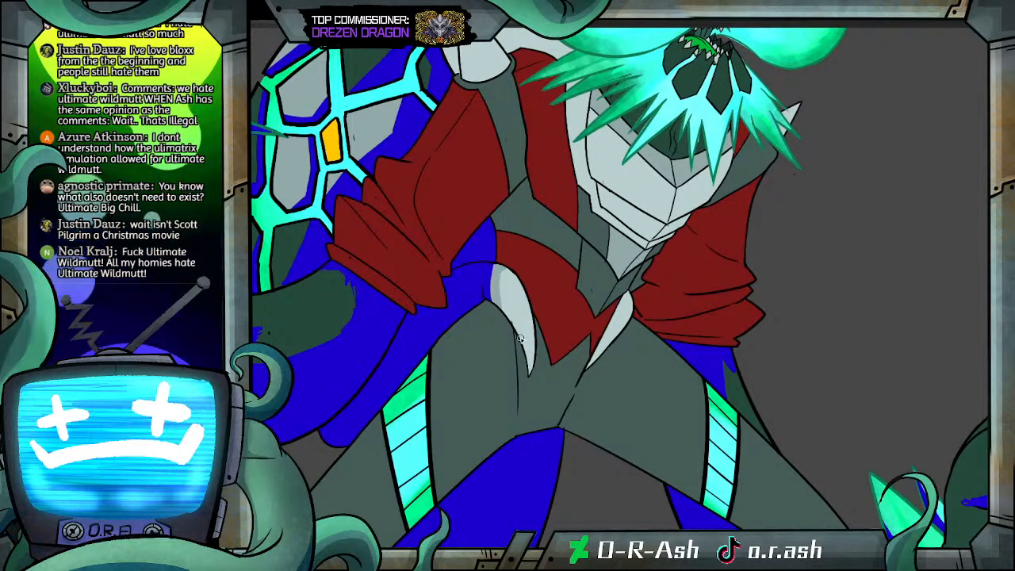
pyautogui.moveTo(599, 351); pyautogui.dragTo(622, 330)
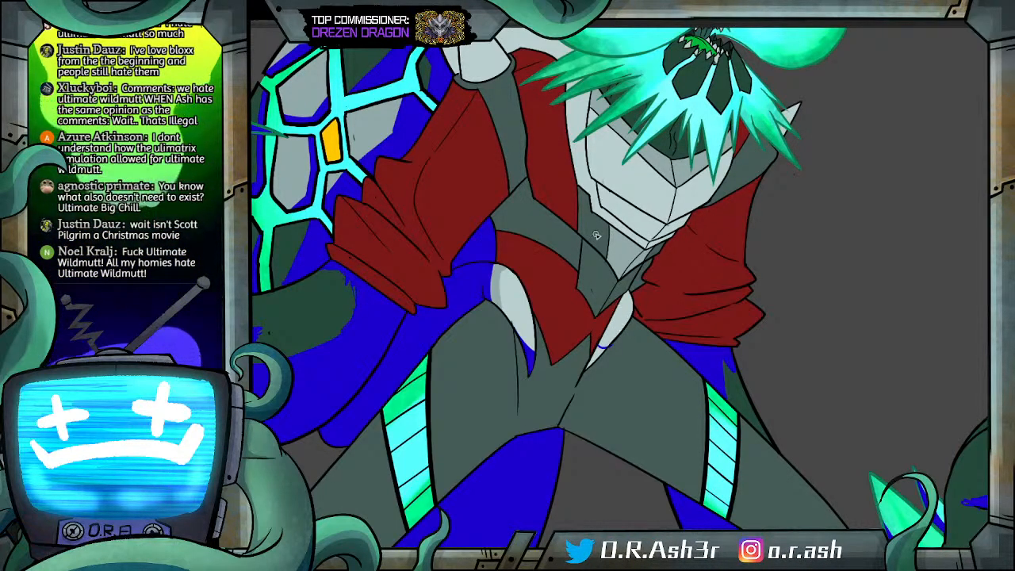
pyautogui.click(598, 354)
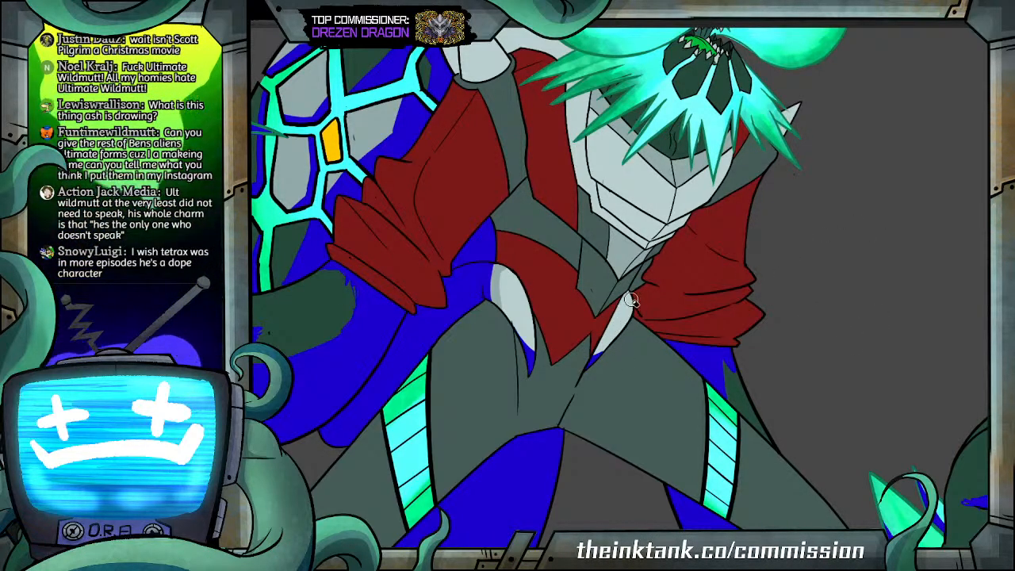
# Step: Paint blue patches on the pale shoulder around the large shoulder spike, and fill the spike's shell-facing side with blue
pyautogui.scroll(3, 627, 304)
pyautogui.scroll(2, 627, 288)
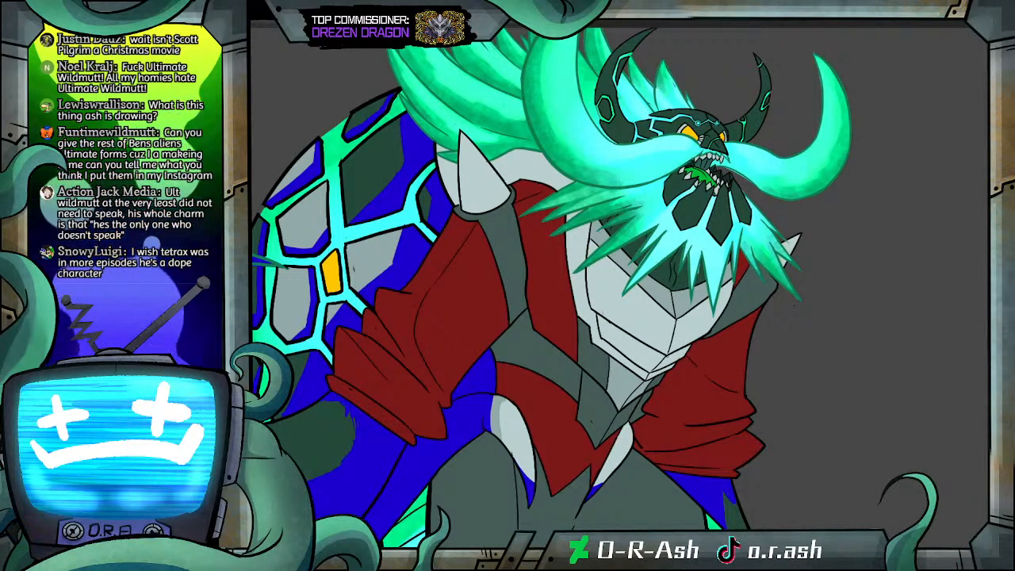
pyautogui.moveTo(499, 517); pyautogui.dragTo(564, 524)
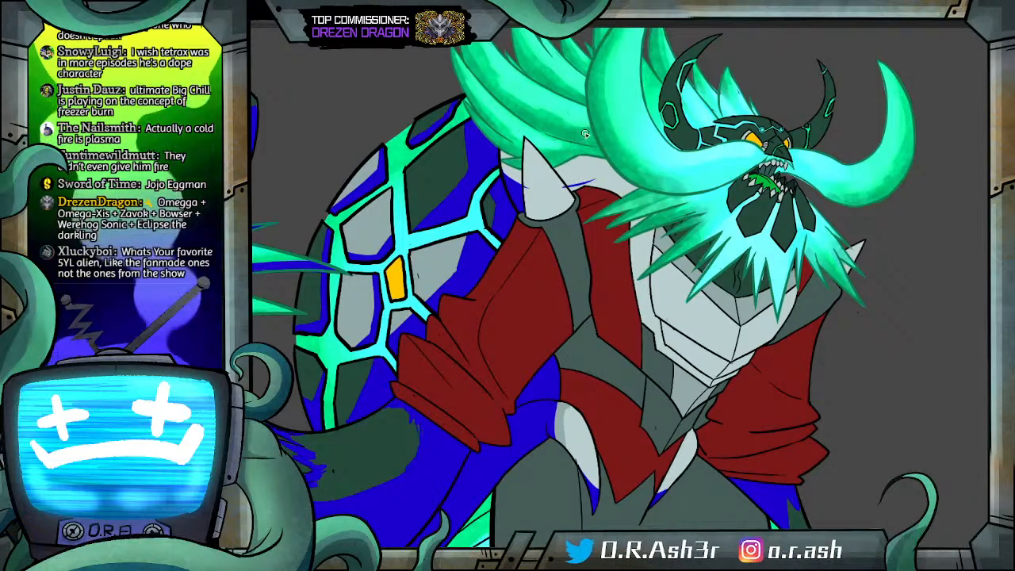
pyautogui.moveTo(564, 182); pyautogui.dragTo(594, 185)
pyautogui.hotkey('ctrl', 'z')
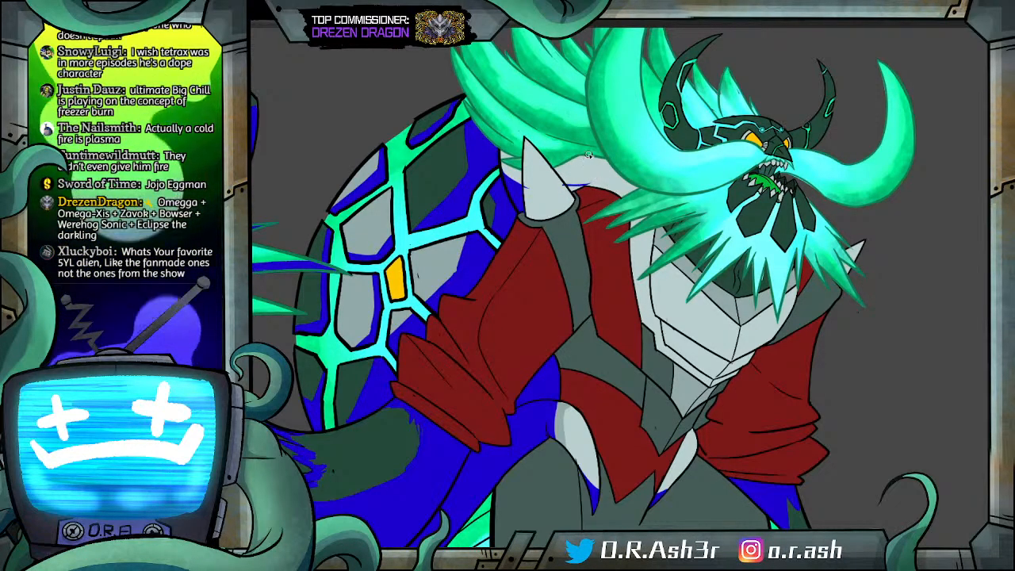
pyautogui.hotkey('ctrl', 'z')
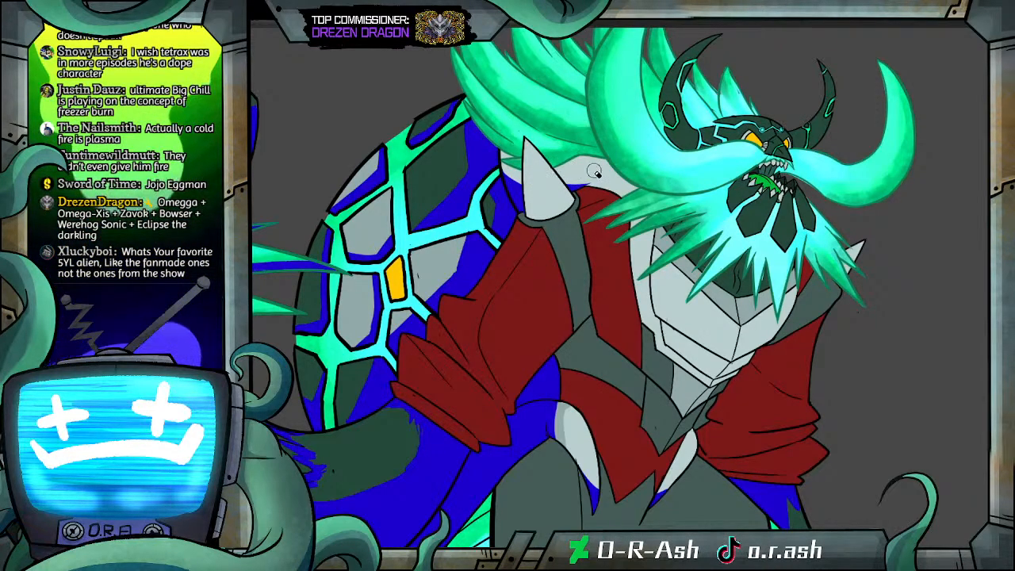
pyautogui.moveTo(525, 155); pyautogui.dragTo(553, 230)
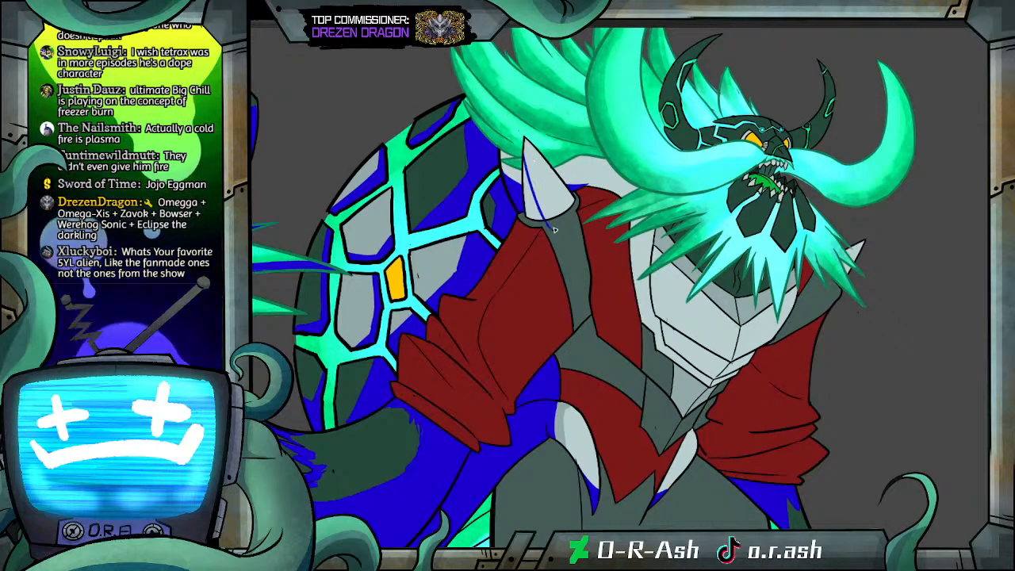
pyautogui.click(530, 187)
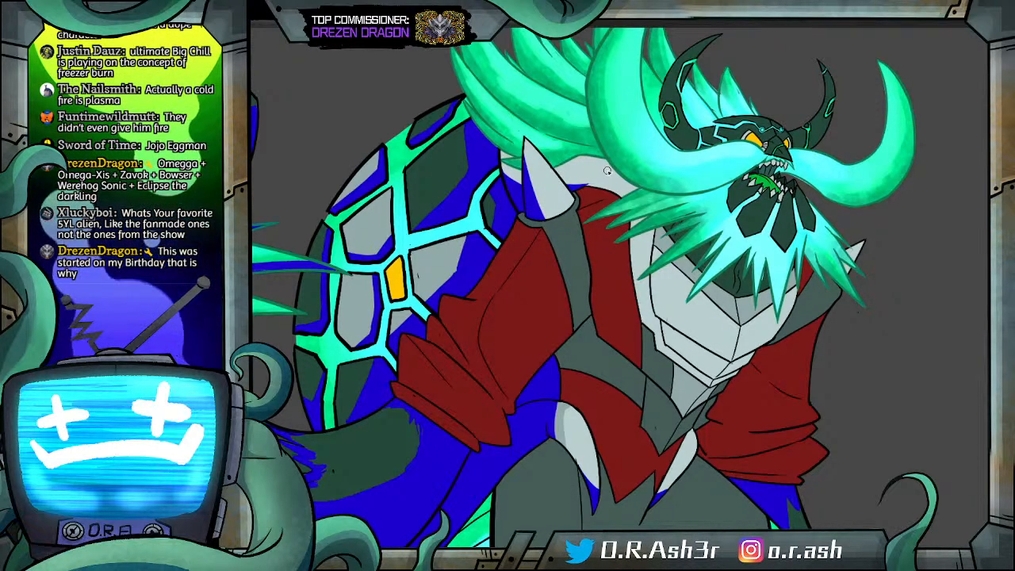
# Step: Paint the pale chest plates blue along the rim beneath the beard and on the lower bands, plus part of the far shoulder spike
pyautogui.moveTo(731, 298); pyautogui.dragTo(766, 282)
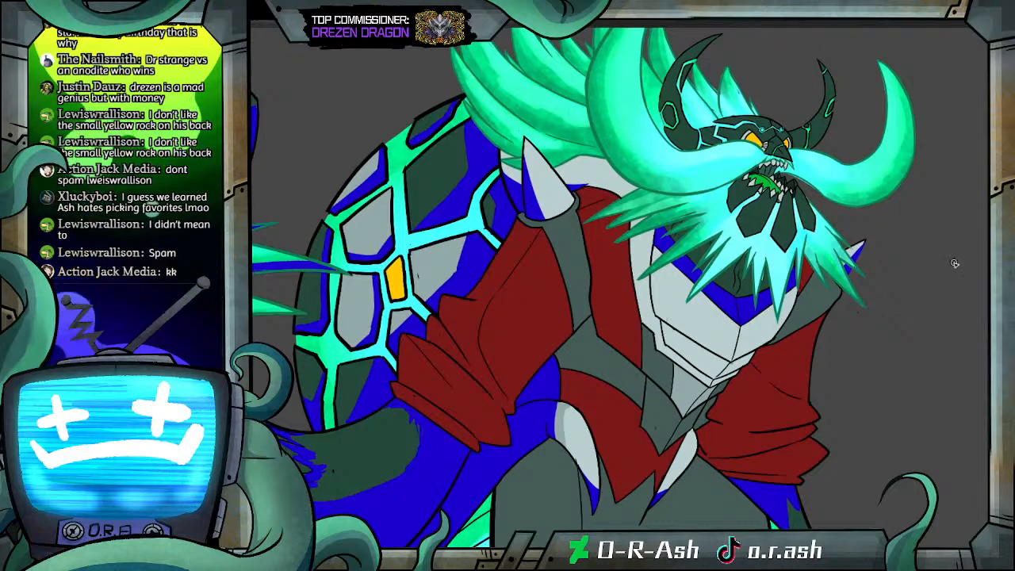
pyautogui.moveTo(970, 337)
pyautogui.mouseDown()
pyautogui.moveTo(972, 346)
pyautogui.moveTo(973, 333)
pyautogui.mouseUp()
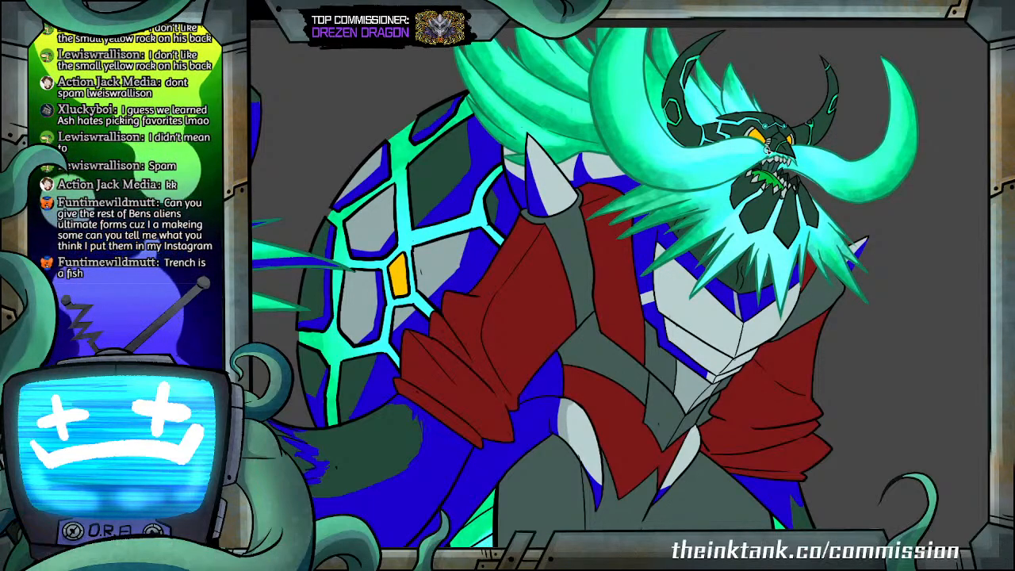
pyautogui.click(720, 358)
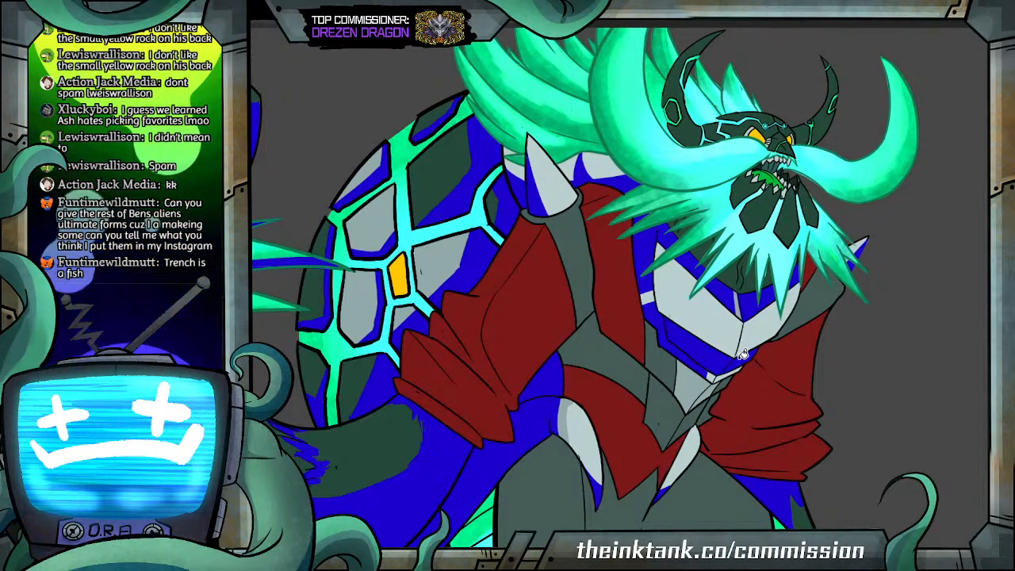
pyautogui.click(692, 384)
pyautogui.press('b')
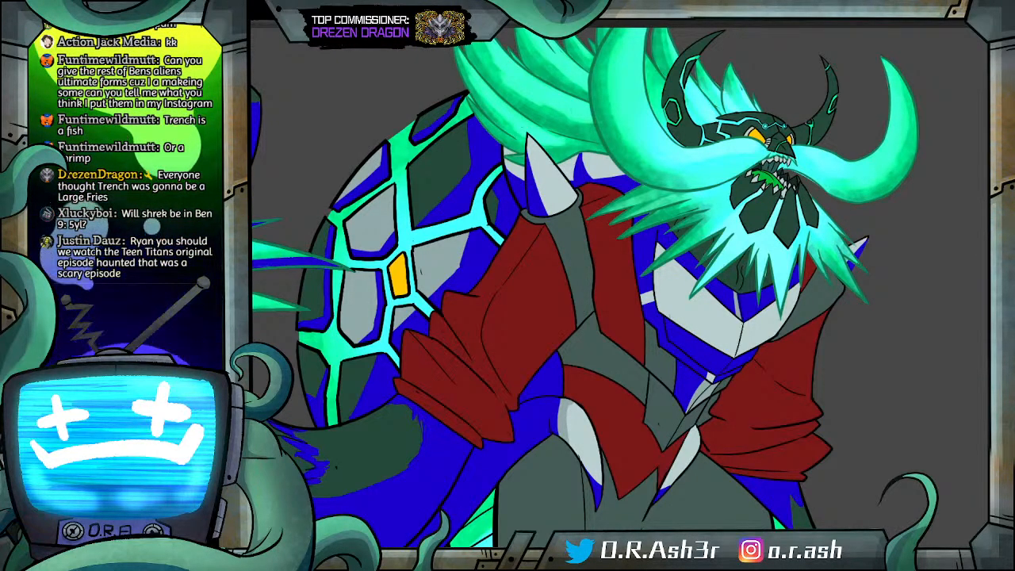
# Step: Extend the blue up to the tip of the large shoulder spike, keeping a thin pale highlight inside it
pyautogui.scroll(2, 958, 333)
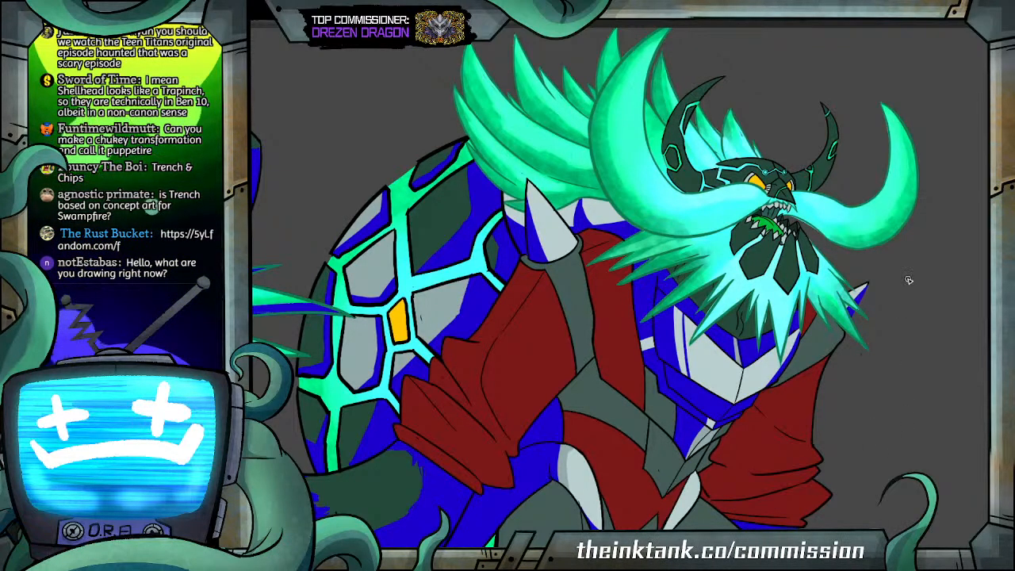
pyautogui.scroll(-2, 890, 126)
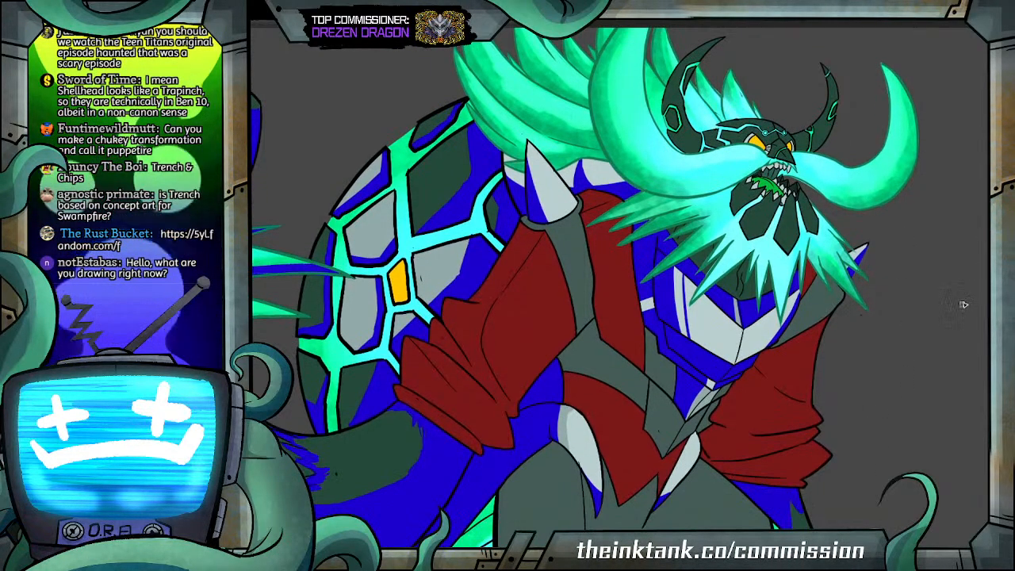
pyautogui.moveTo(550, 201); pyautogui.dragTo(530, 151)
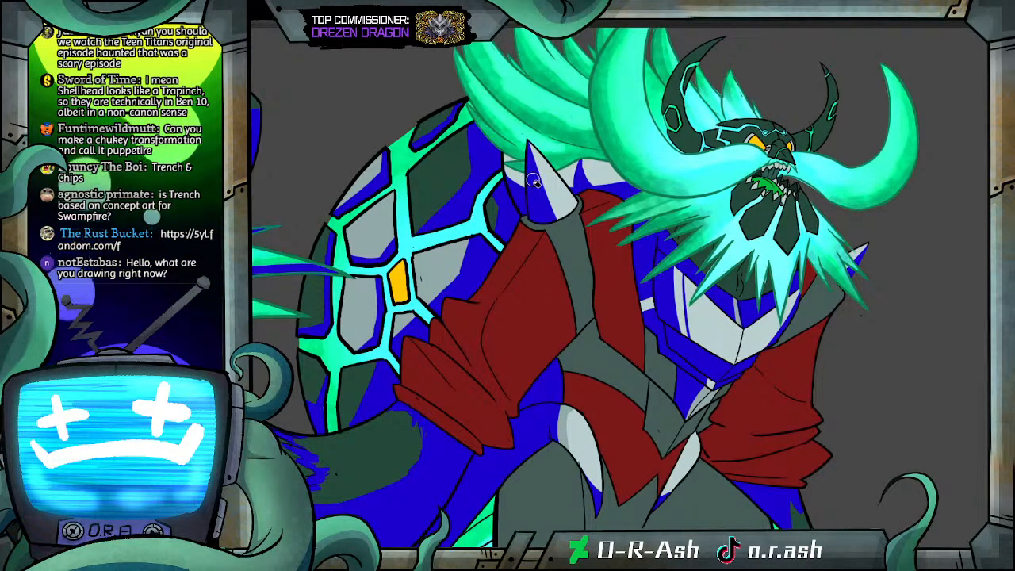
# Step: Draw blue dividing lines across the four dark chin plates and fill their outer ends with blue
pyautogui.scroll(-3, 936, 320)
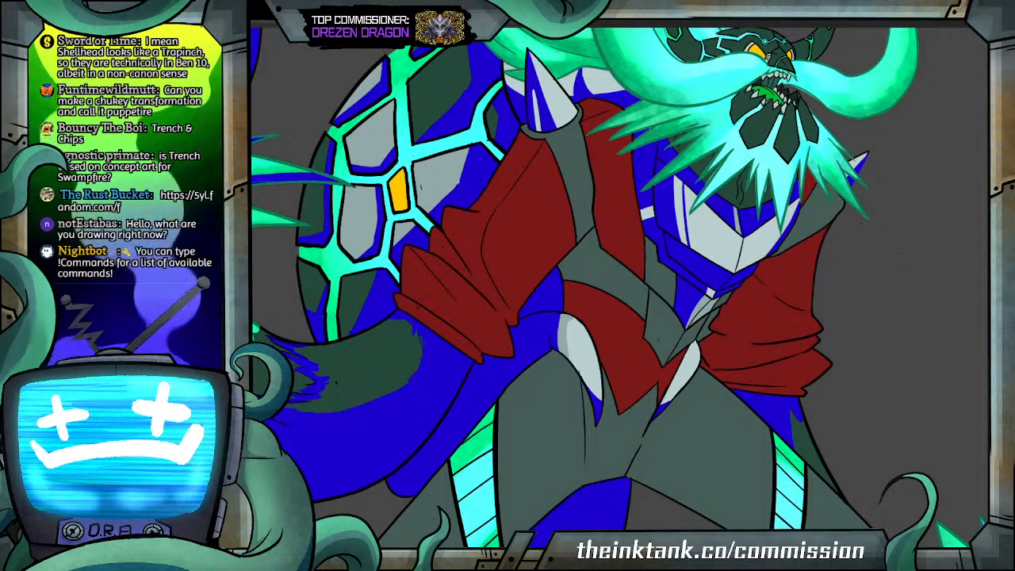
pyautogui.scroll(5, 899, 258)
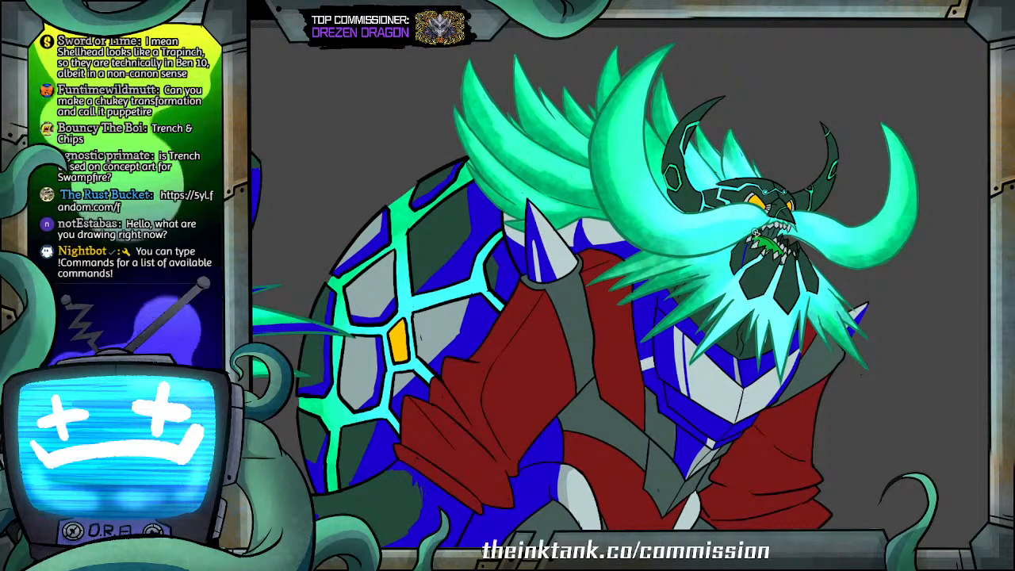
pyautogui.moveTo(749, 241); pyautogui.dragTo(745, 270)
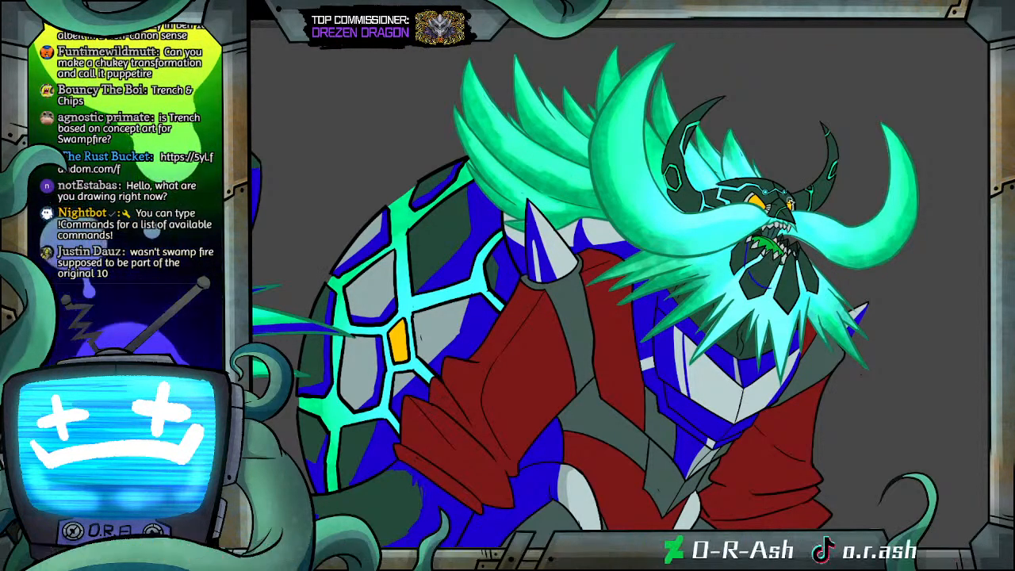
pyautogui.moveTo(746, 242); pyautogui.dragTo(764, 289)
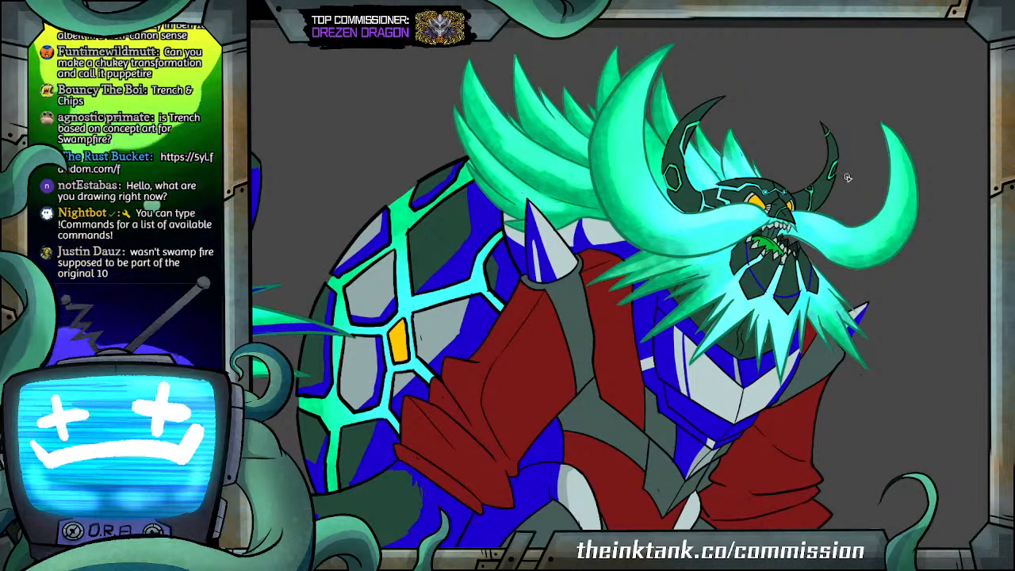
pyautogui.scroll(4, 802, 213)
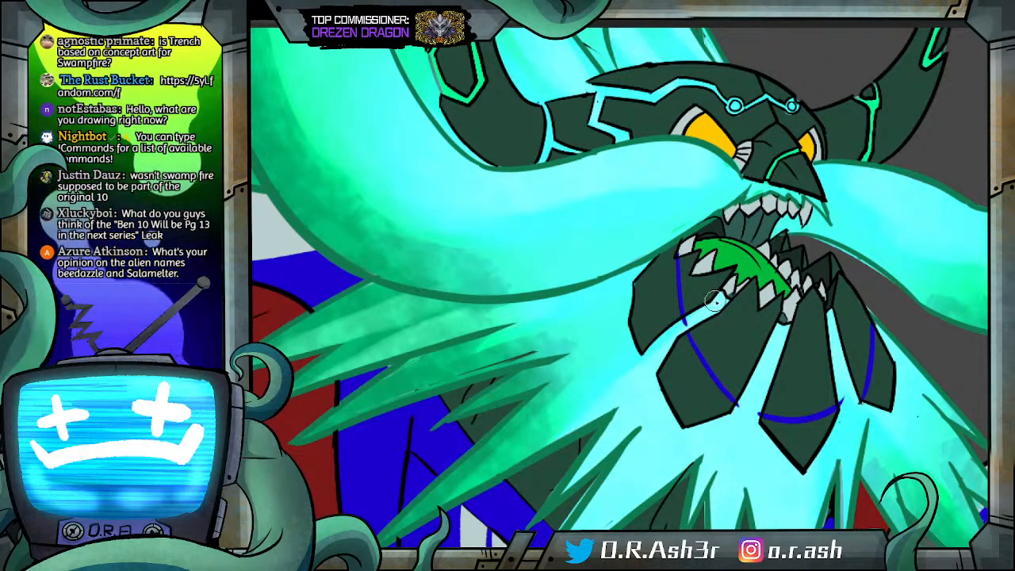
pyautogui.click(656, 297)
pyautogui.click(696, 381)
pyautogui.click(798, 426)
pyautogui.click(881, 368)
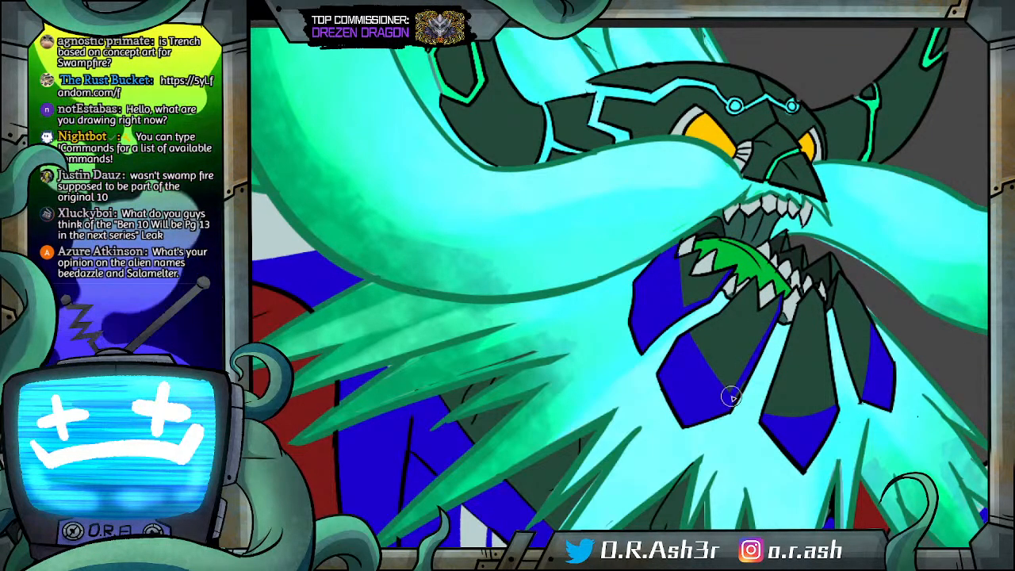
# Step: Paint the chin plates' side edges blue, and colour the mouth interior and most of the green tongue blue
pyautogui.moveTo(801, 303); pyautogui.dragTo(774, 407)
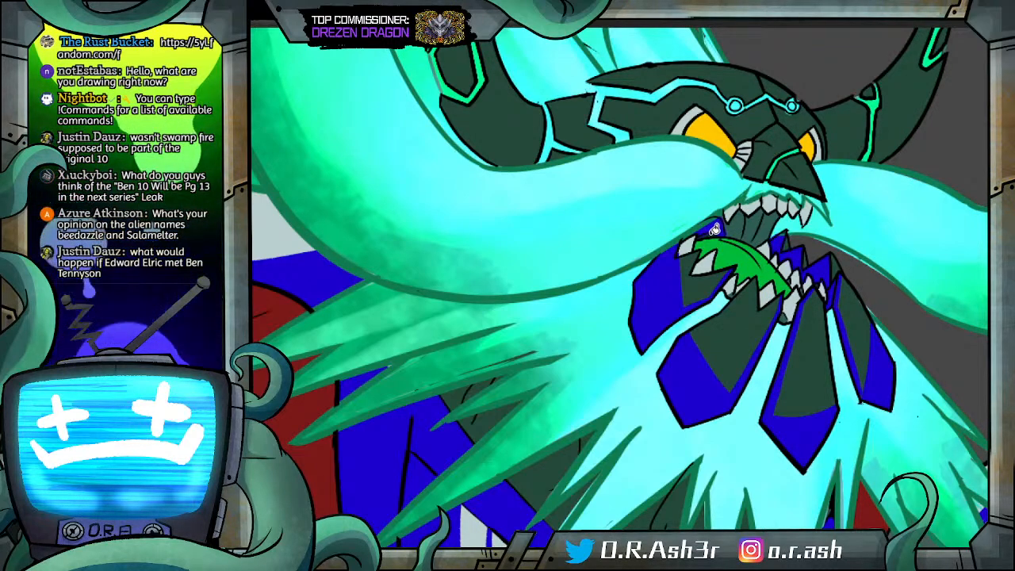
pyautogui.click(744, 218)
pyautogui.click(770, 216)
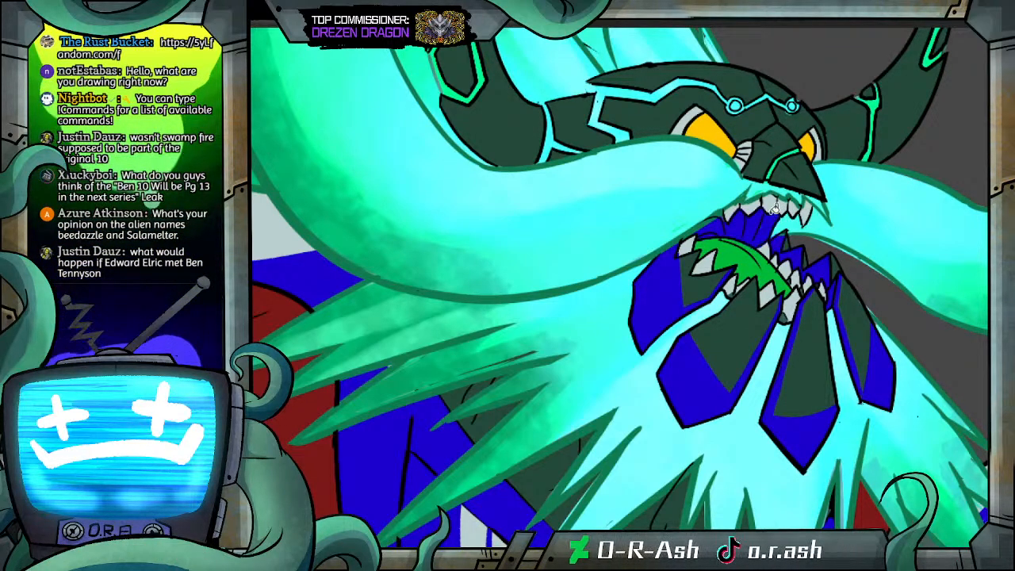
pyautogui.click(751, 249)
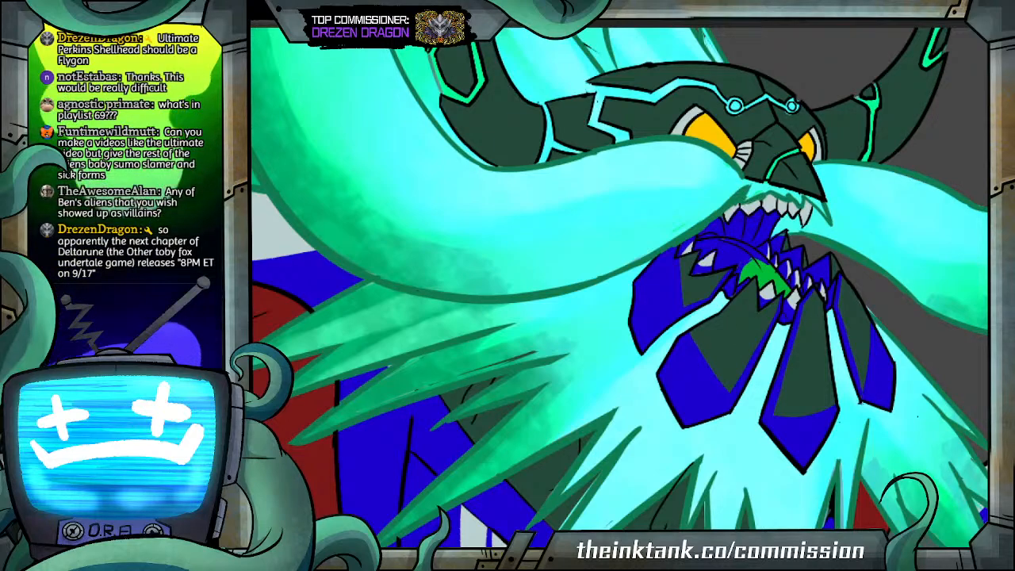
# Step: Outline a band along the outer curve of the near horn, through its hexagon marking, and fill it with blue
pyautogui.scroll(4, 752, 209)
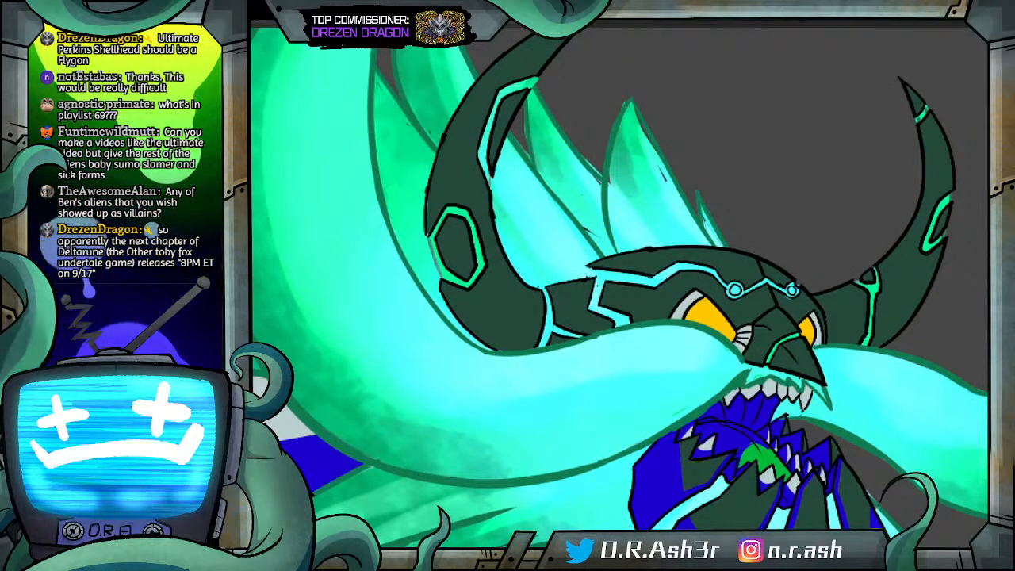
pyautogui.scroll(2, 492, 310)
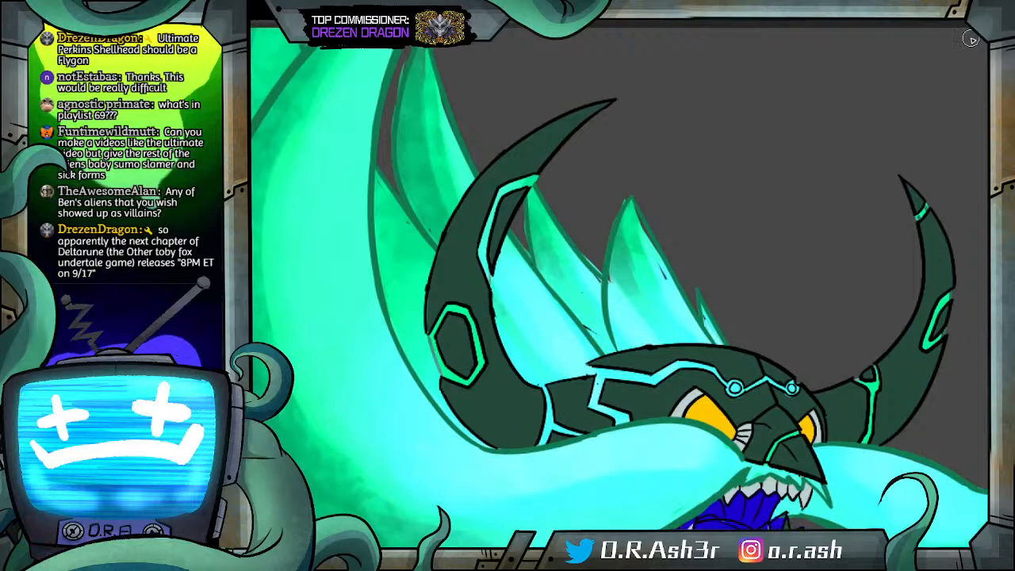
pyautogui.hotkey('ctrl', 'z')
pyautogui.moveTo(452, 195); pyautogui.dragTo(515, 400)
pyautogui.hotkey('ctrl', 'z')
pyautogui.moveTo(461, 204)
pyautogui.mouseDown()
pyautogui.moveTo(449, 279)
pyautogui.moveTo(540, 427)
pyautogui.mouseUp()
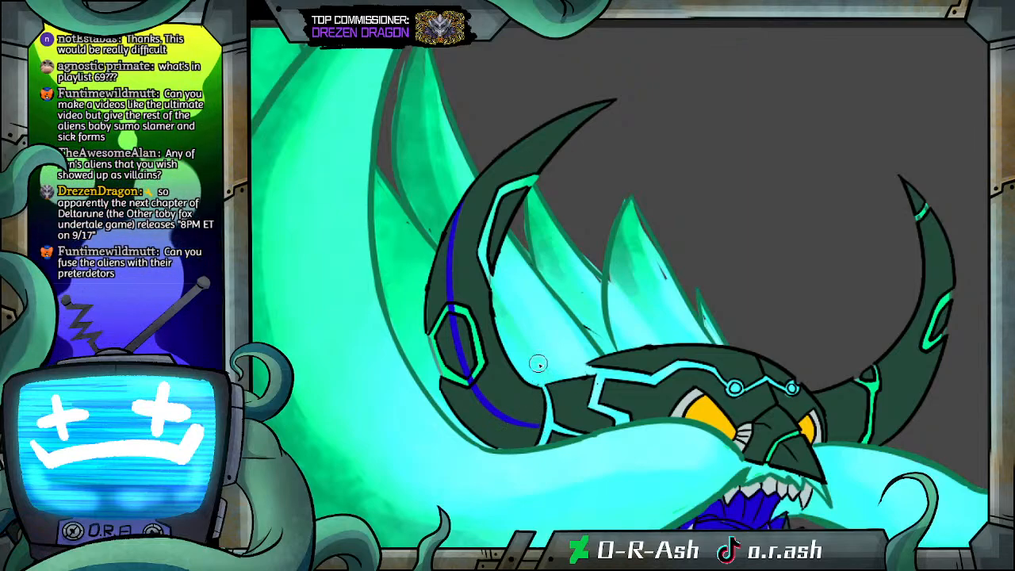
pyautogui.press('g')
pyautogui.click(468, 420)
pyautogui.click(454, 352)
pyautogui.click(443, 287)
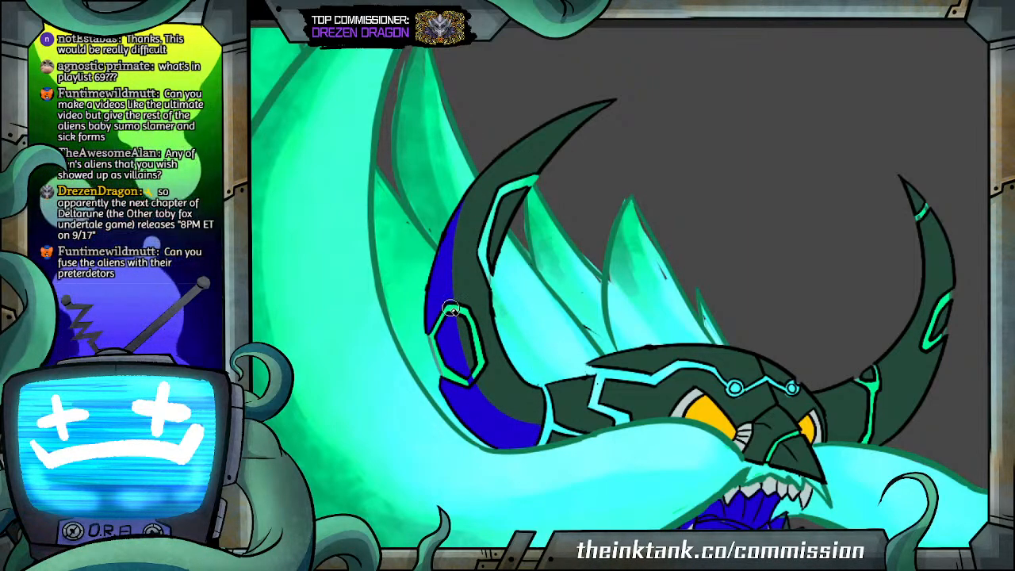
# Step: Shade both horns' outer edges and the head's lower edge blue, including the near hexagon's outline, and fill the forehead circles orange
pyautogui.click(517, 182)
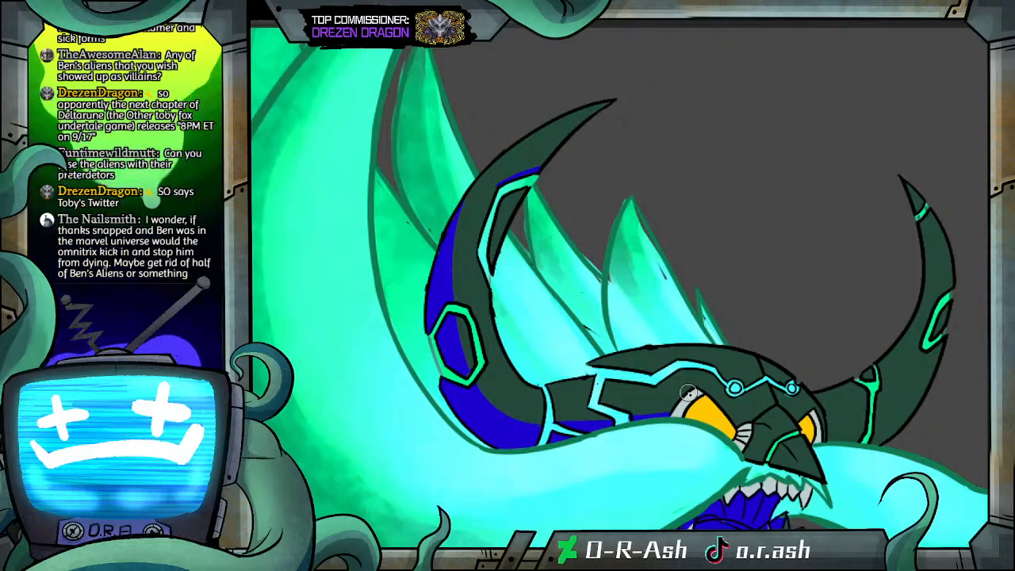
pyautogui.moveTo(821, 440); pyautogui.dragTo(922, 397)
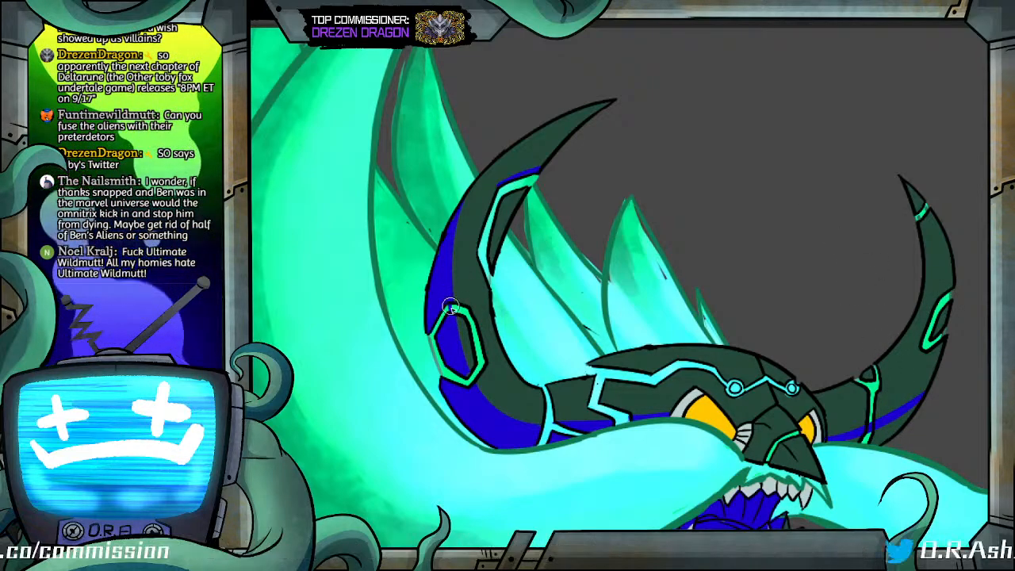
pyautogui.click(458, 373)
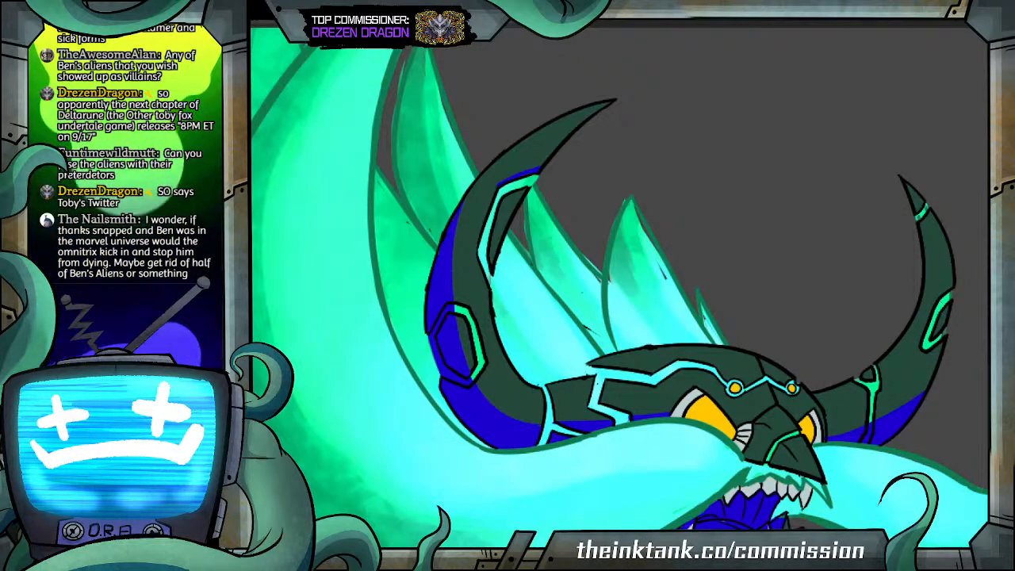
# Step: Outline the head crest's rear tip and the dark area behind the near eye, and fill both with blue
pyautogui.scroll(2, 619, 285)
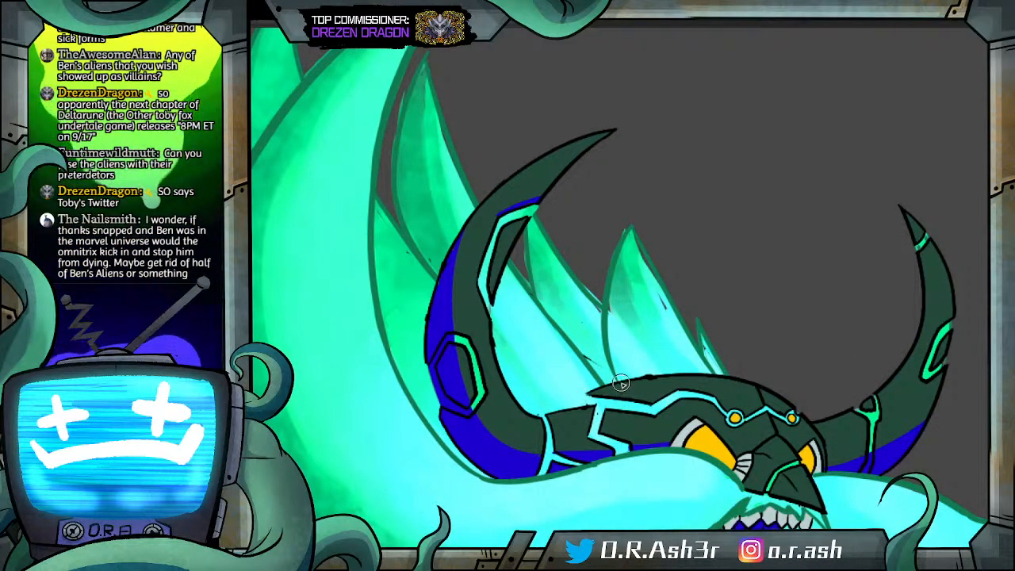
pyautogui.moveTo(627, 383); pyautogui.dragTo(668, 446)
pyautogui.press('g')
pyautogui.click(617, 391)
pyautogui.click(622, 423)
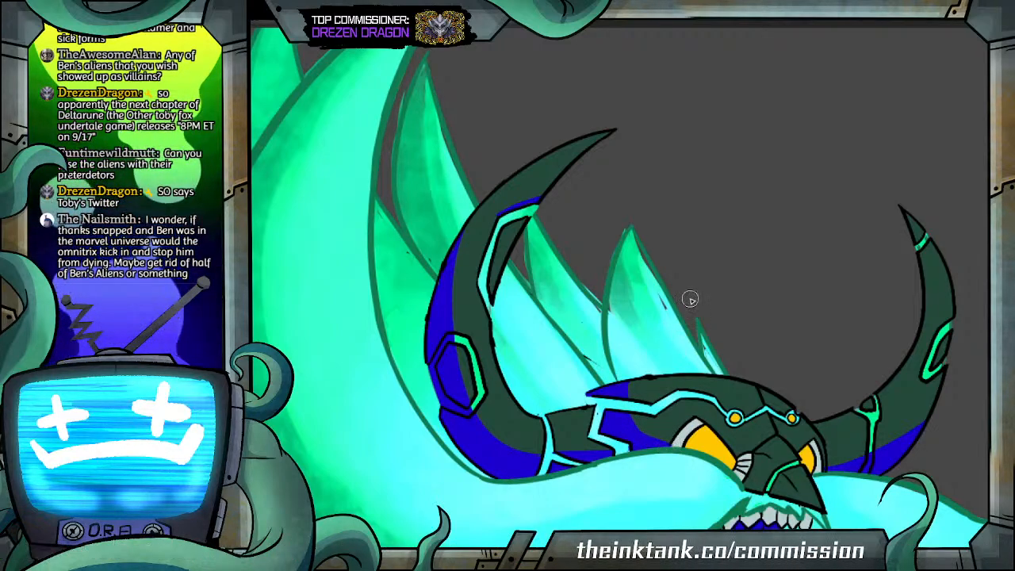
# Step: Paint the beak's ridges and lower edge blue, and add blue shading to the pale rims of both eyes
pyautogui.moveTo(783, 477)
pyautogui.mouseDown()
pyautogui.moveTo(741, 472)
pyautogui.moveTo(760, 461)
pyautogui.mouseUp()
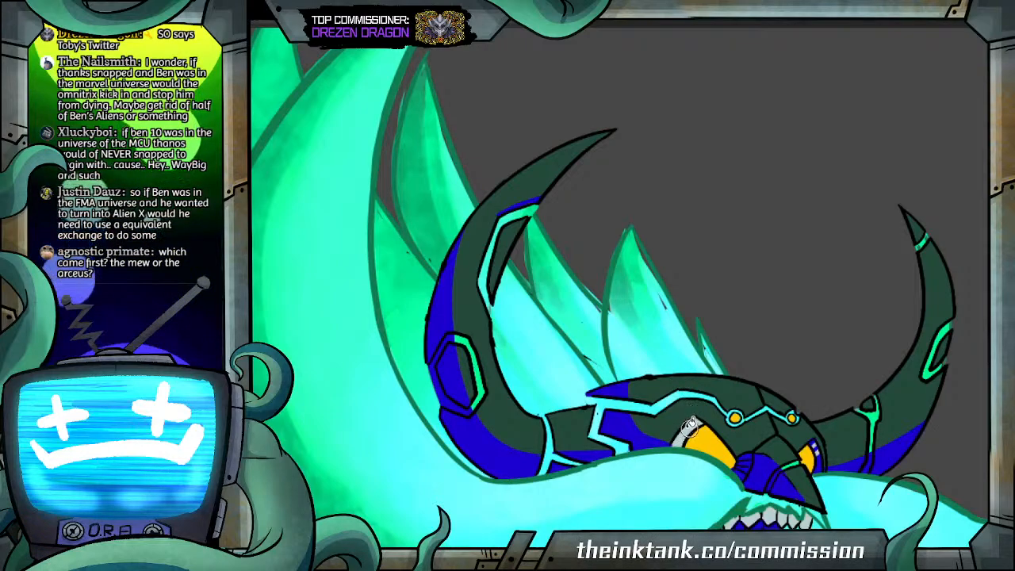
pyautogui.moveTo(692, 422)
pyautogui.mouseDown()
pyautogui.moveTo(700, 428)
pyautogui.moveTo(687, 436)
pyautogui.mouseUp()
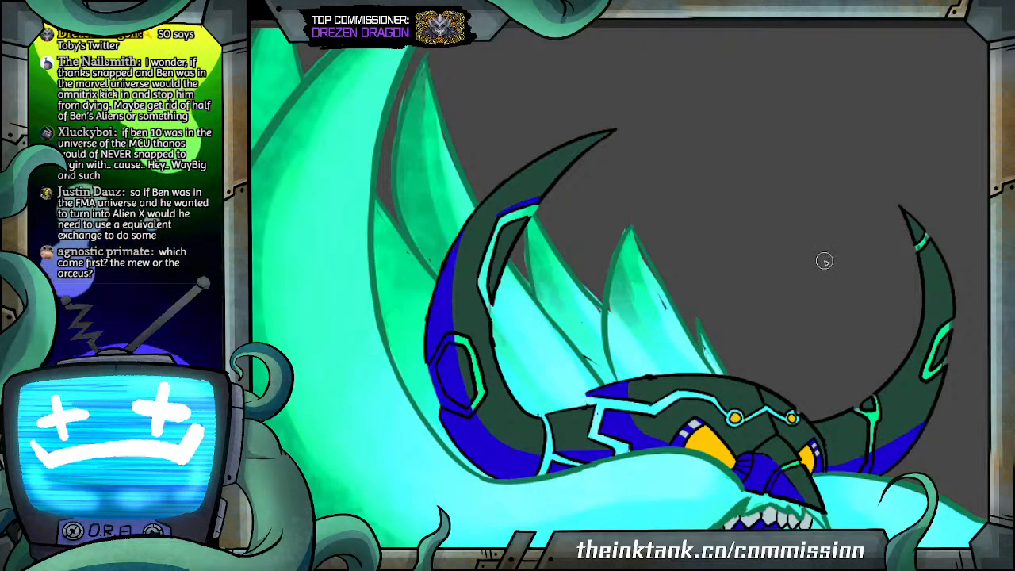
pyautogui.scroll(-6, 620, 287)
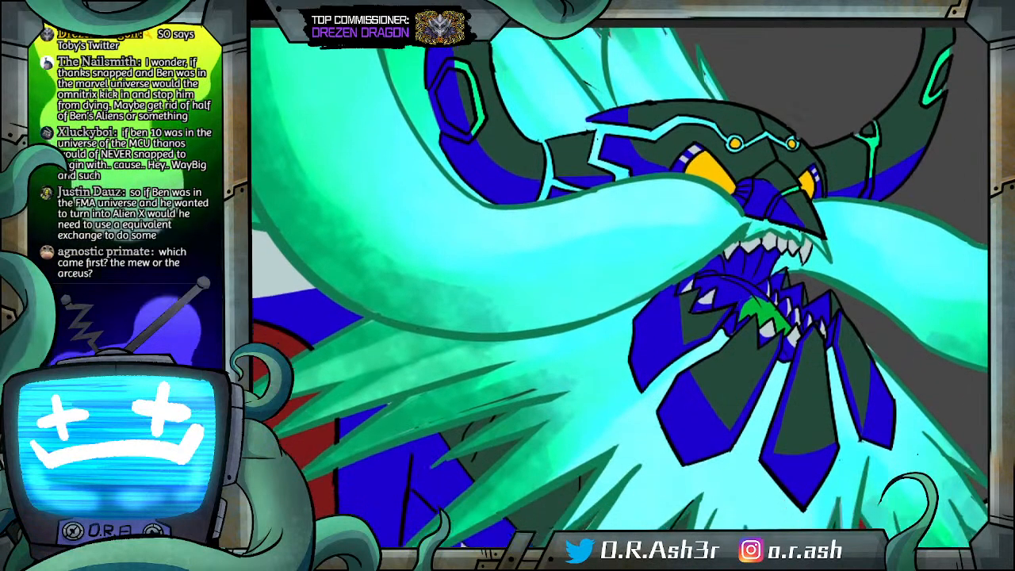
pyautogui.scroll(2, 620, 287)
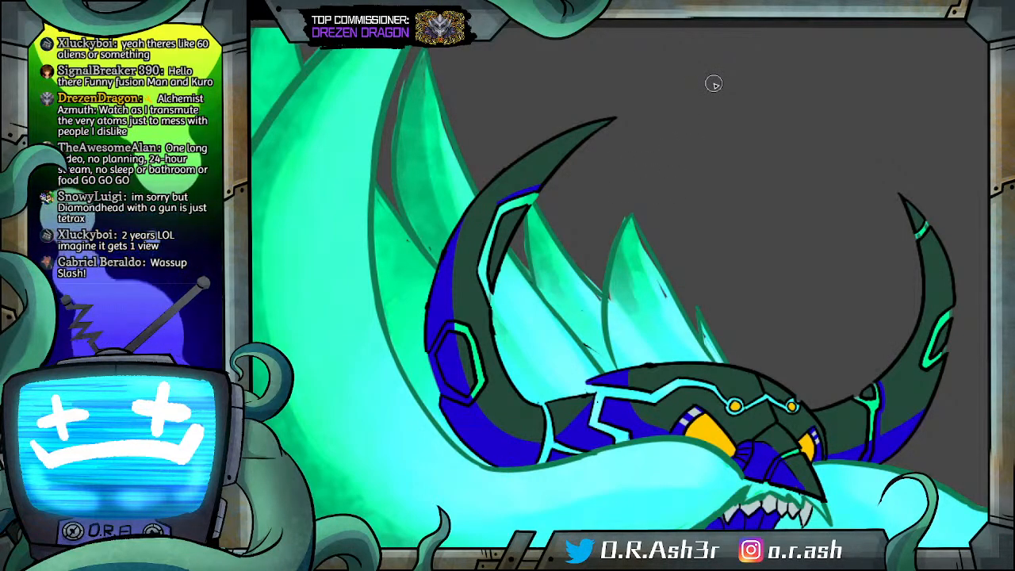
# Step: Review the blue shading across the illustration from the horns and head down to the shell, sleeves and chest
pyautogui.moveTo(420, 512)
pyautogui.mouseDown()
pyautogui.moveTo(578, 570)
pyautogui.moveTo(597, 517)
pyautogui.mouseUp()
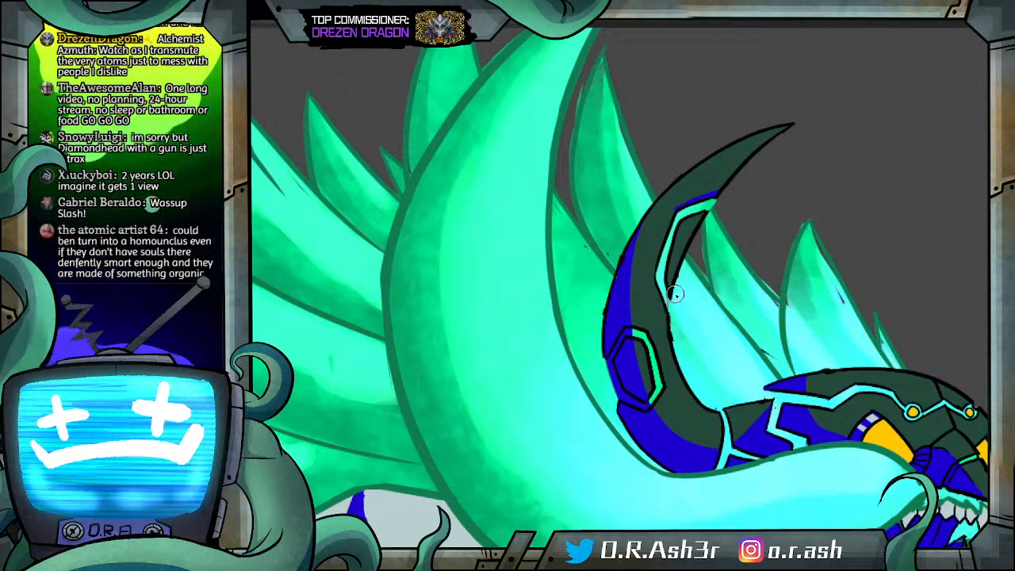
pyautogui.scroll(-3, 703, 278)
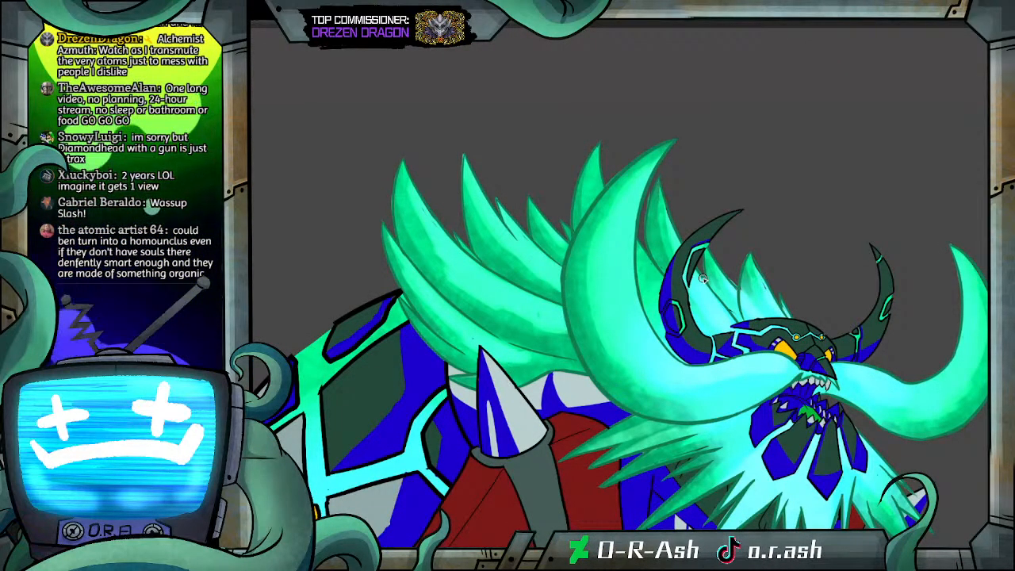
pyautogui.scroll(3, 703, 278)
pyautogui.scroll(-3, 703, 278)
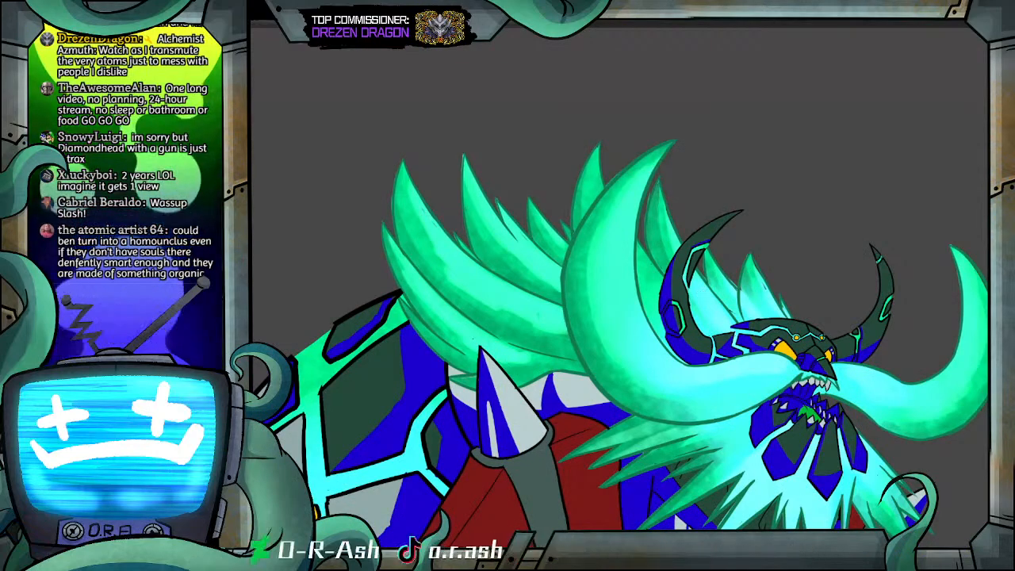
pyautogui.scroll(-3, 703, 278)
pyautogui.scroll(-3, 621, 288)
pyautogui.scroll(3, 621, 287)
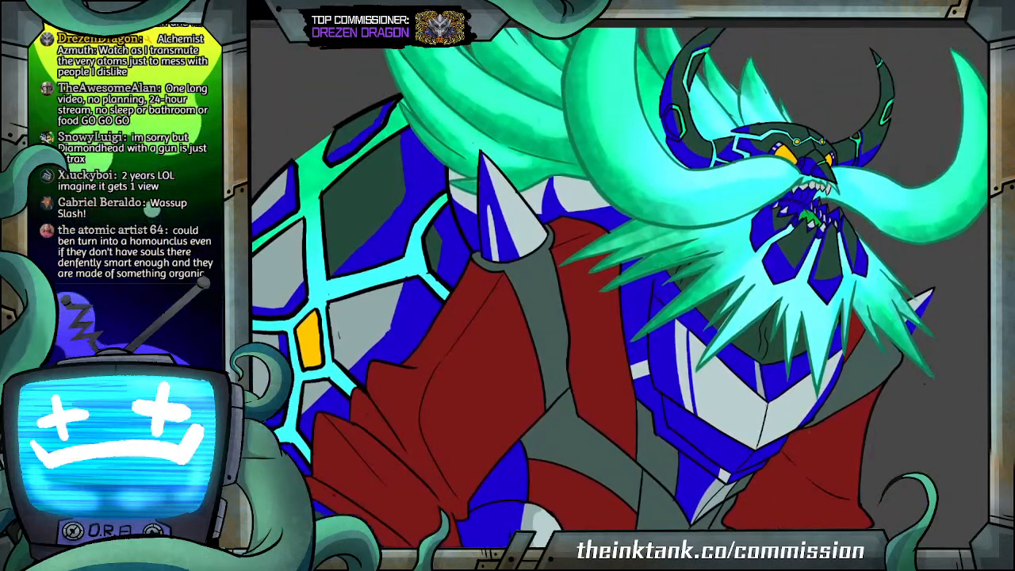
pyautogui.scroll(3, 885, 302)
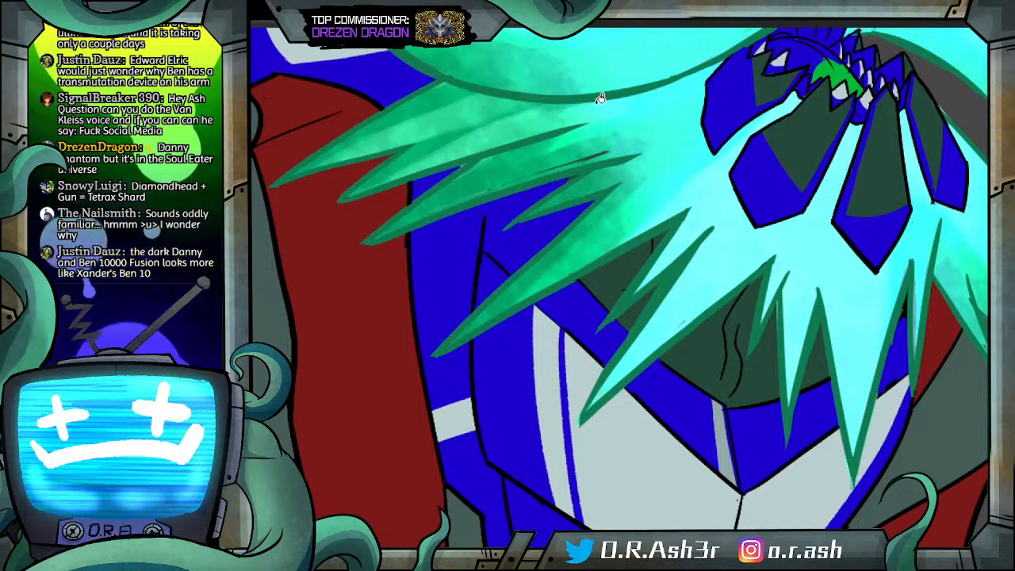
# Step: Compare the artwork with and without its blue shading, and fill the dark neck areas behind the beard with blue
pyautogui.click(1003, 317)
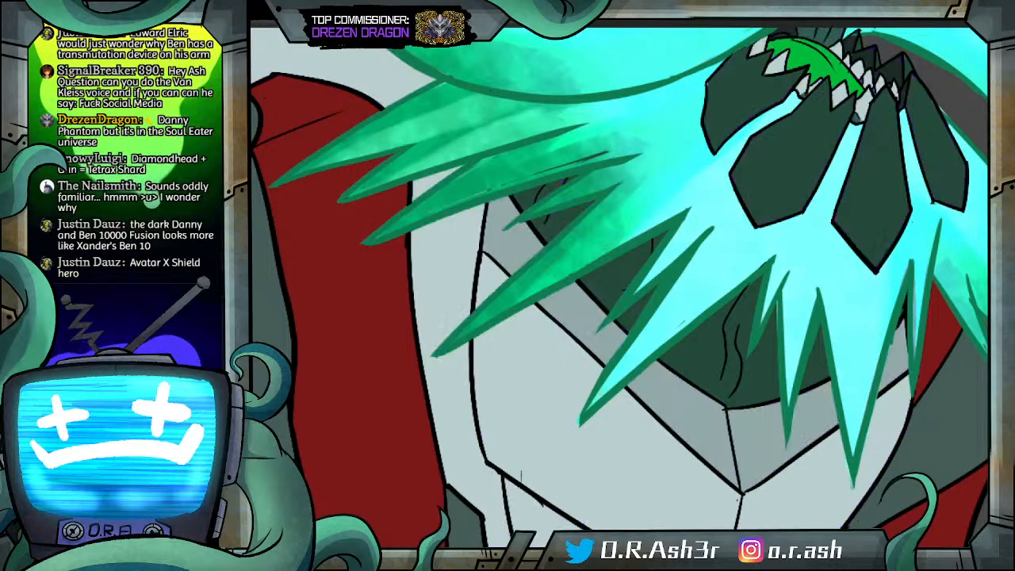
pyautogui.click(1003, 317)
pyautogui.click(1003, 317)
pyautogui.click(1003, 317)
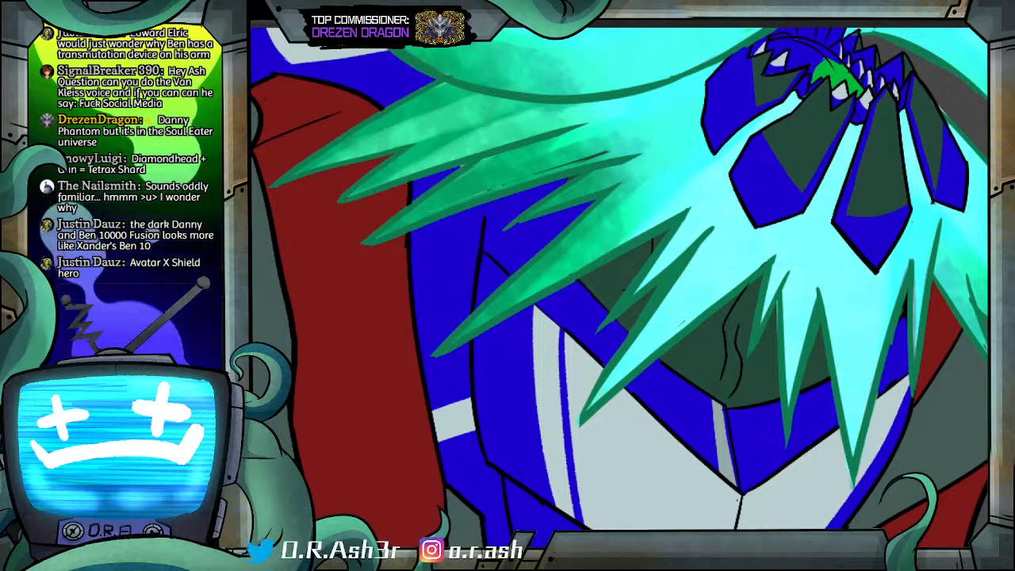
pyautogui.click(603, 277)
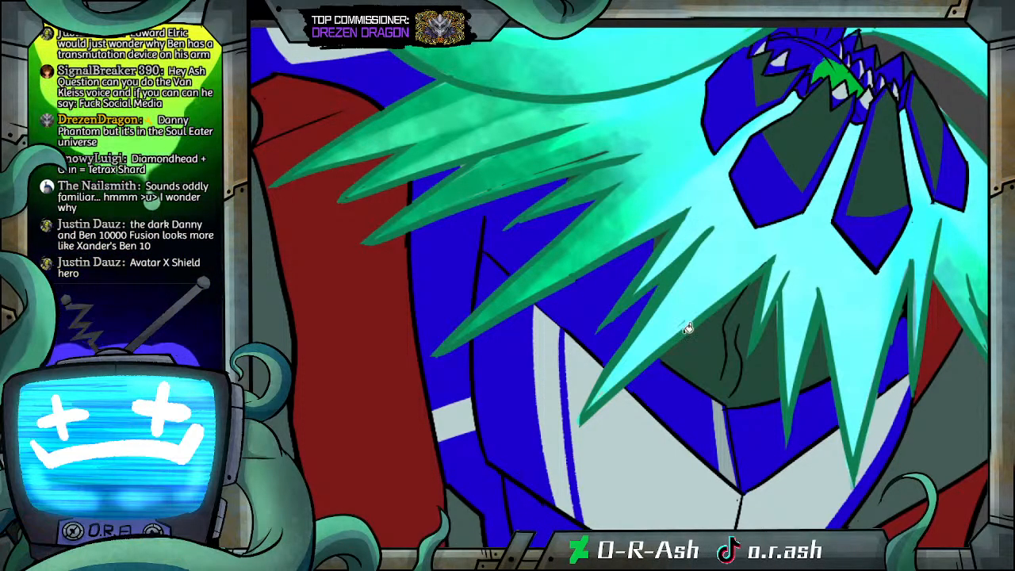
pyautogui.click(694, 349)
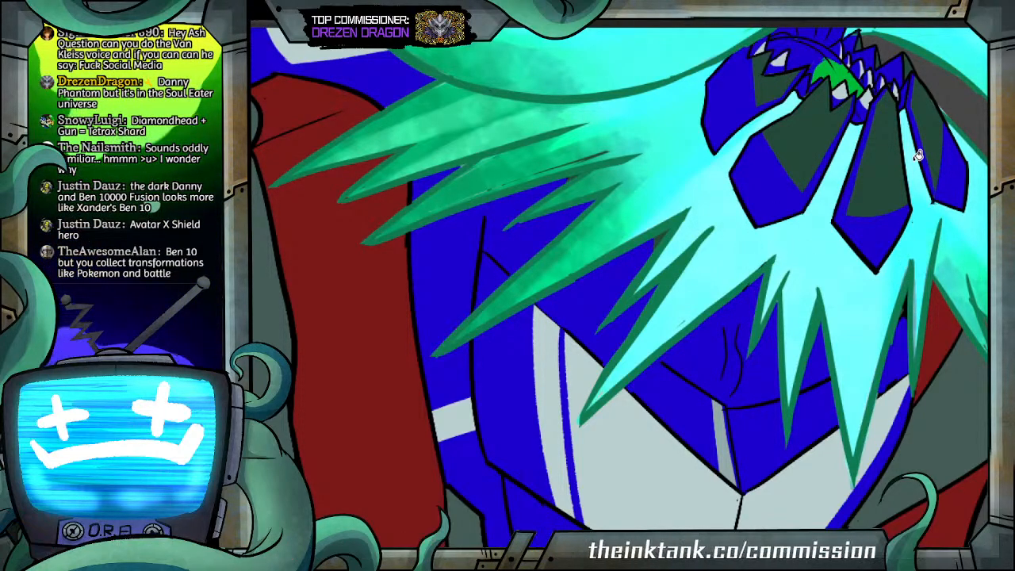
# Step: Outline the inner part of the far red sleeve from shoulder to cuff and fill it with blue
pyautogui.scroll(-6, 831, 304)
pyautogui.scroll(2, 830, 304)
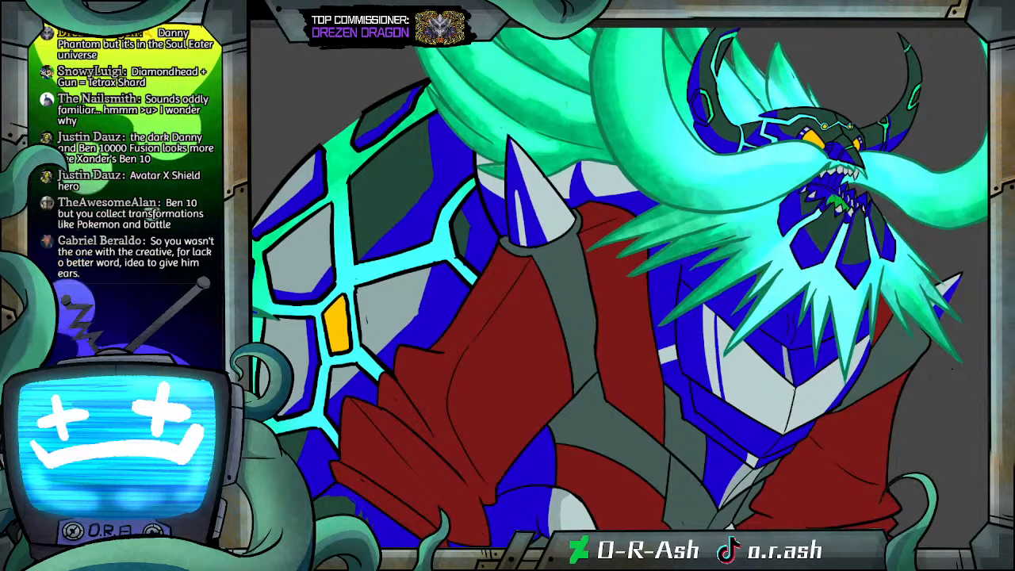
pyautogui.scroll(-10, 965, 315)
pyautogui.scroll(6, 965, 315)
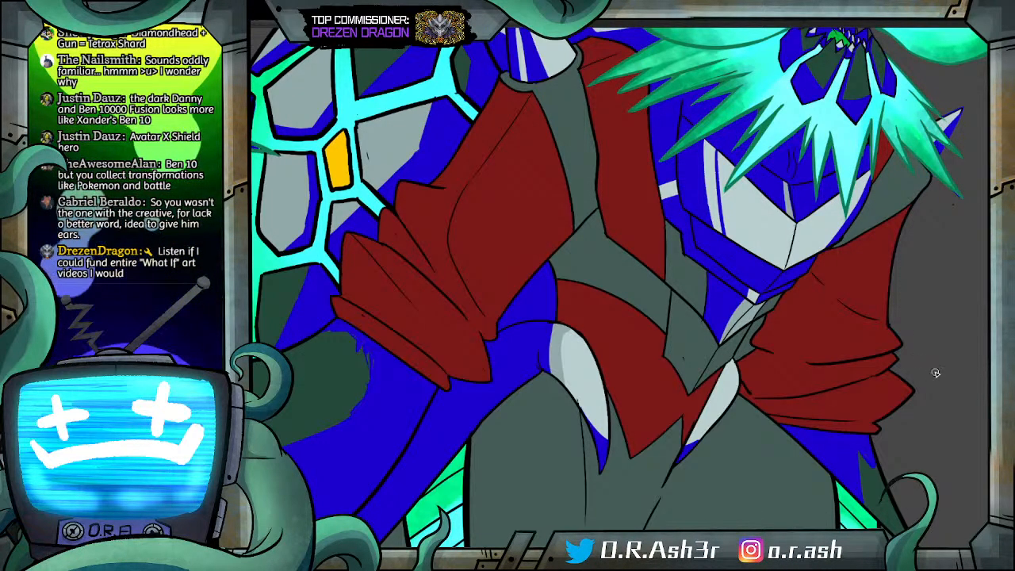
pyautogui.moveTo(886, 228); pyautogui.dragTo(861, 306)
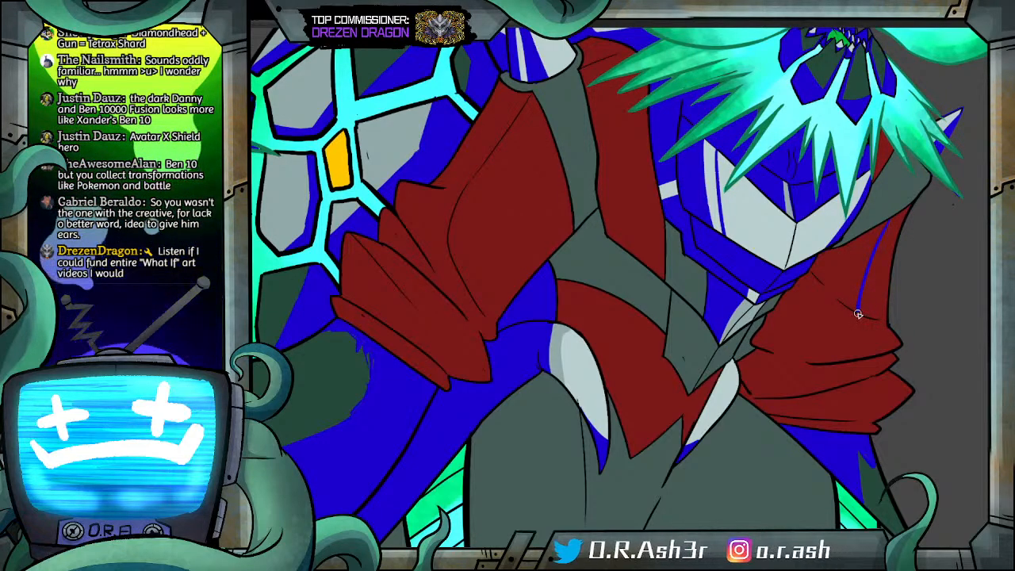
pyautogui.moveTo(859, 311); pyautogui.dragTo(859, 415)
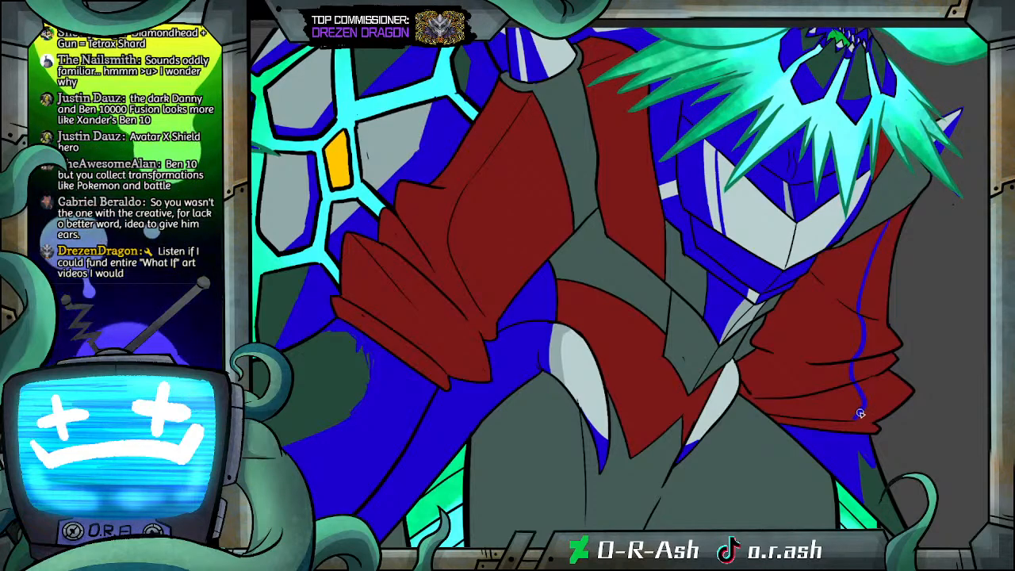
pyautogui.click(859, 287)
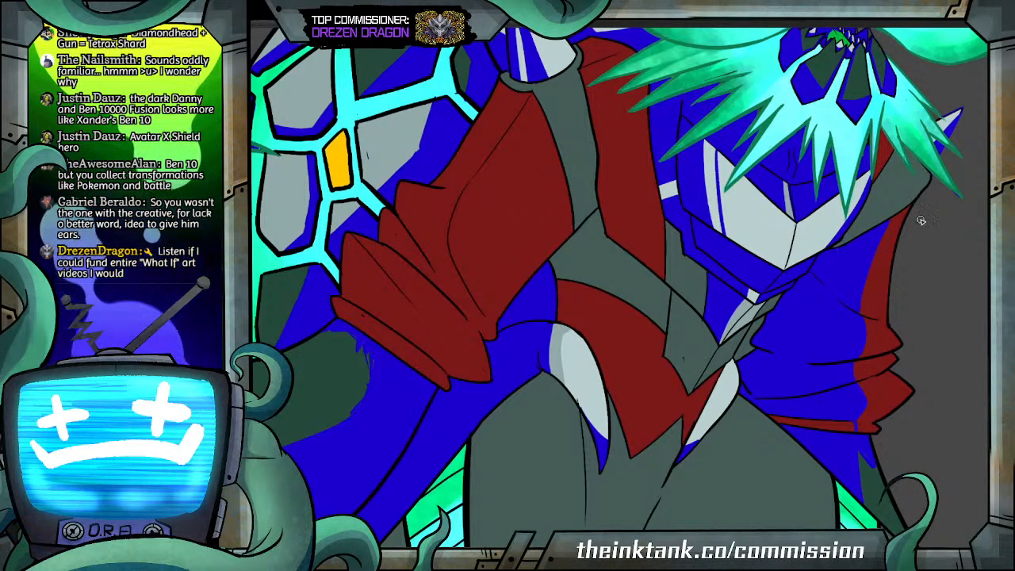
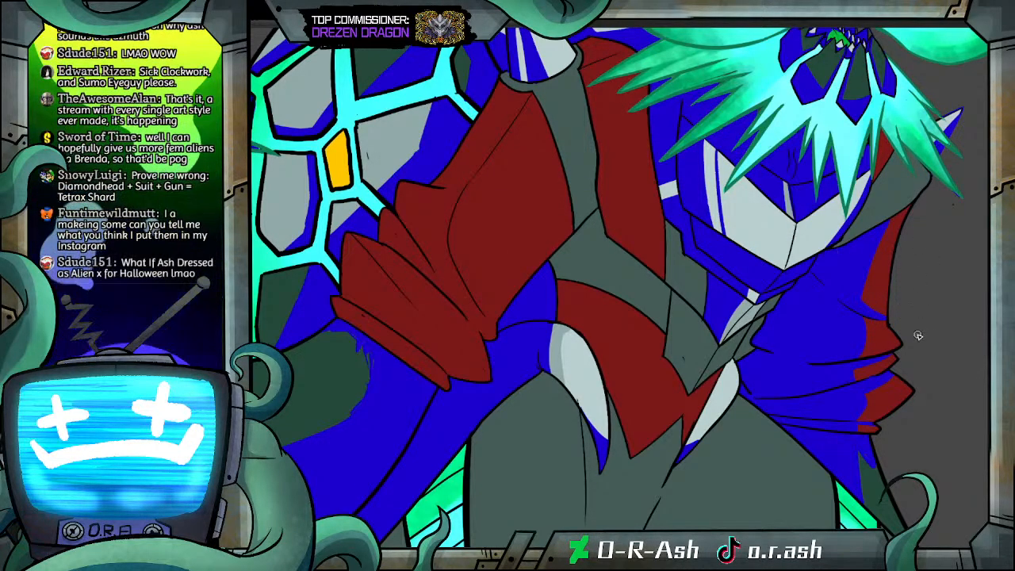
# Step: Shade the lower part and chest-side edge of the red vest panel beside the shoulder strap with blue
pyautogui.scroll(5, 889, 385)
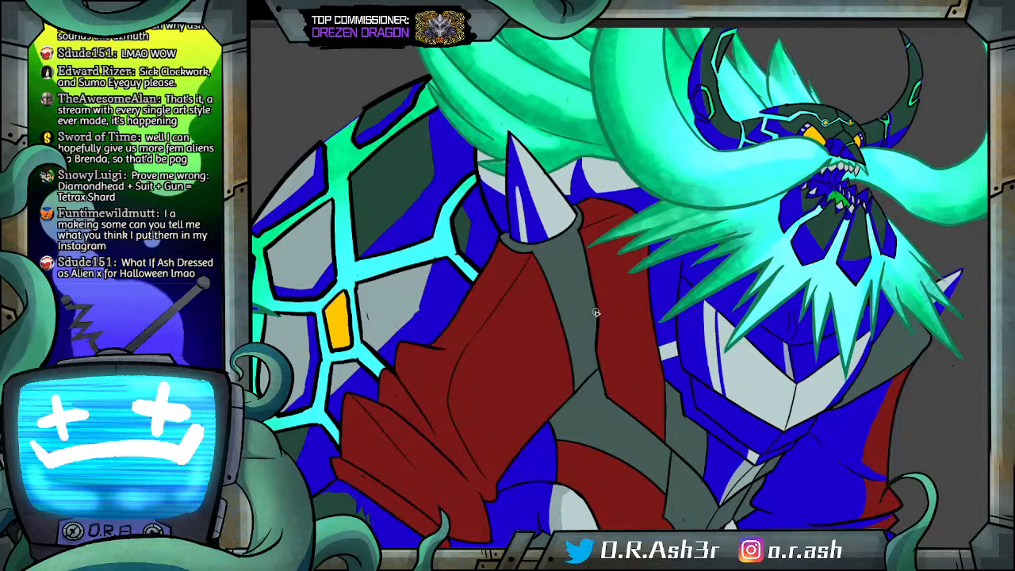
pyautogui.moveTo(597, 298); pyautogui.dragTo(669, 381)
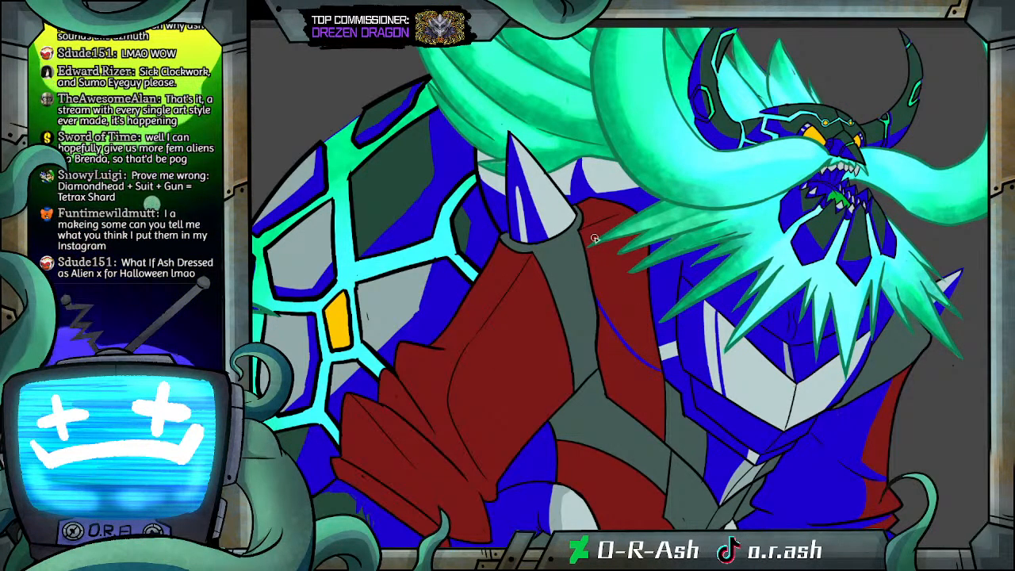
pyautogui.hotkey('ctrl', 'z')
pyautogui.moveTo(599, 310); pyautogui.dragTo(682, 395)
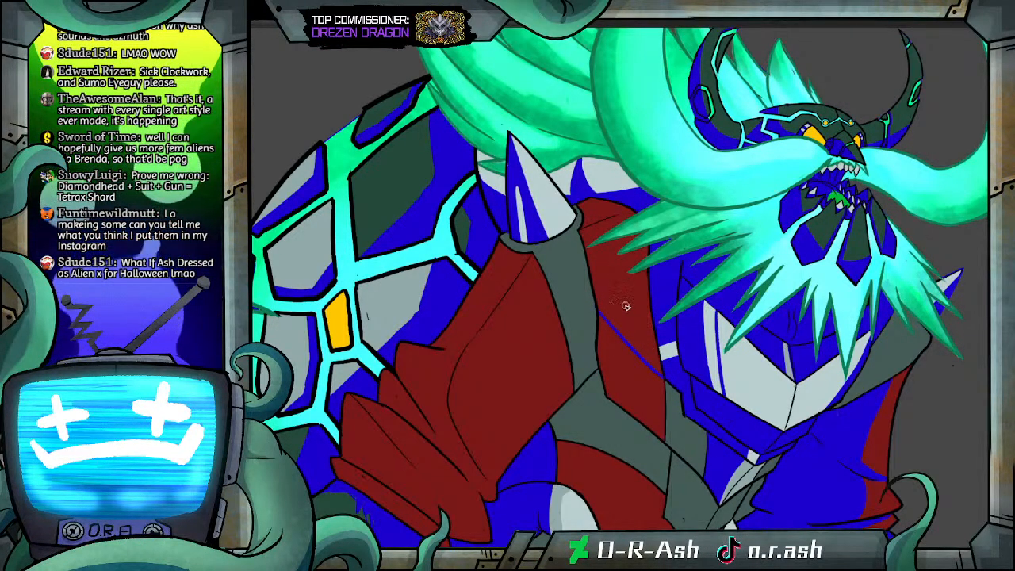
pyautogui.hotkey('ctrl', 'z')
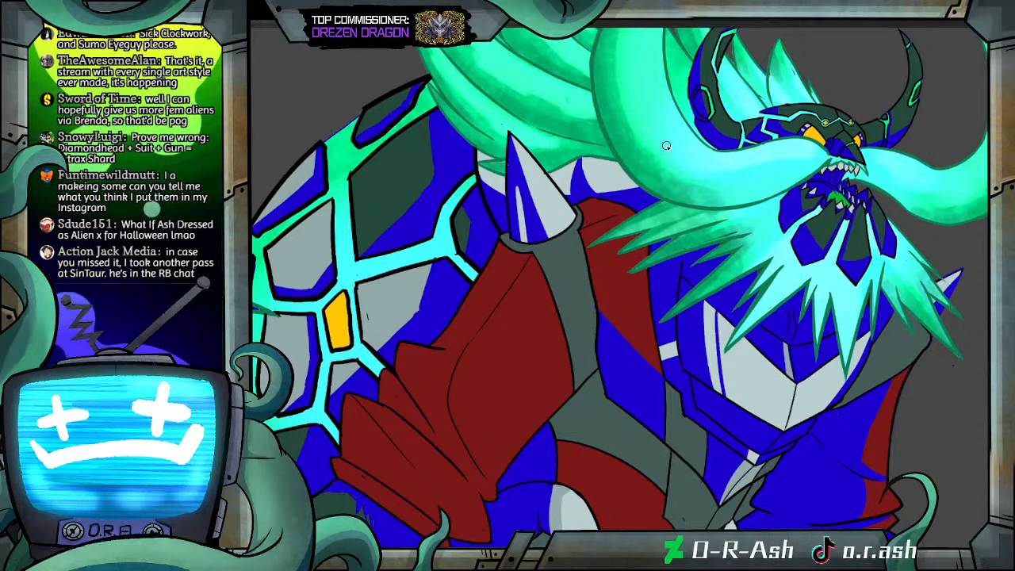
pyautogui.moveTo(623, 226); pyautogui.dragTo(657, 367)
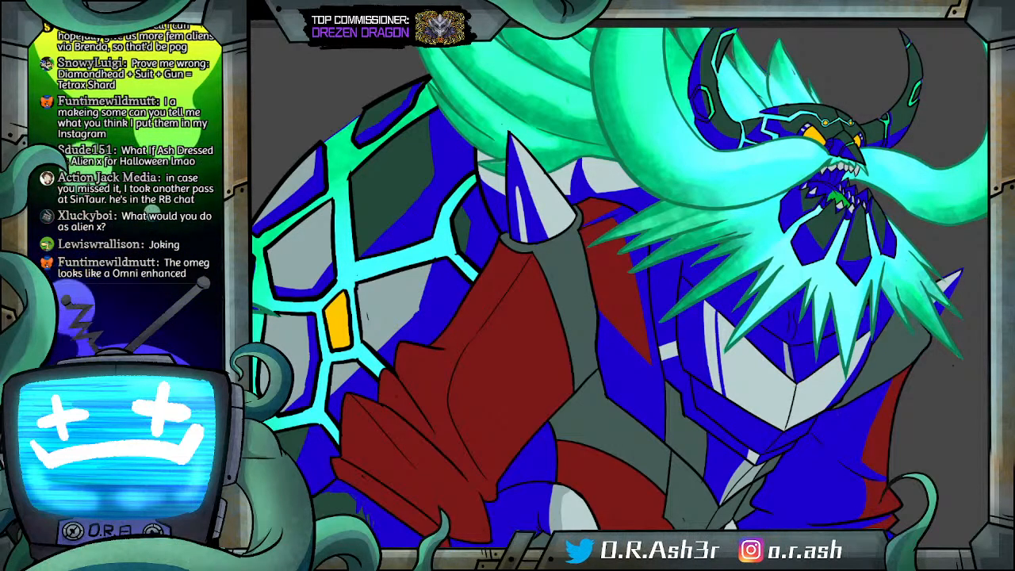
# Step: Draw a curved blue shading boundary across the near red upper sleeve, from the shoulder strap down towards the cuff, redoing unsatisfactory strokes
pyautogui.scroll(-1, 620, 287)
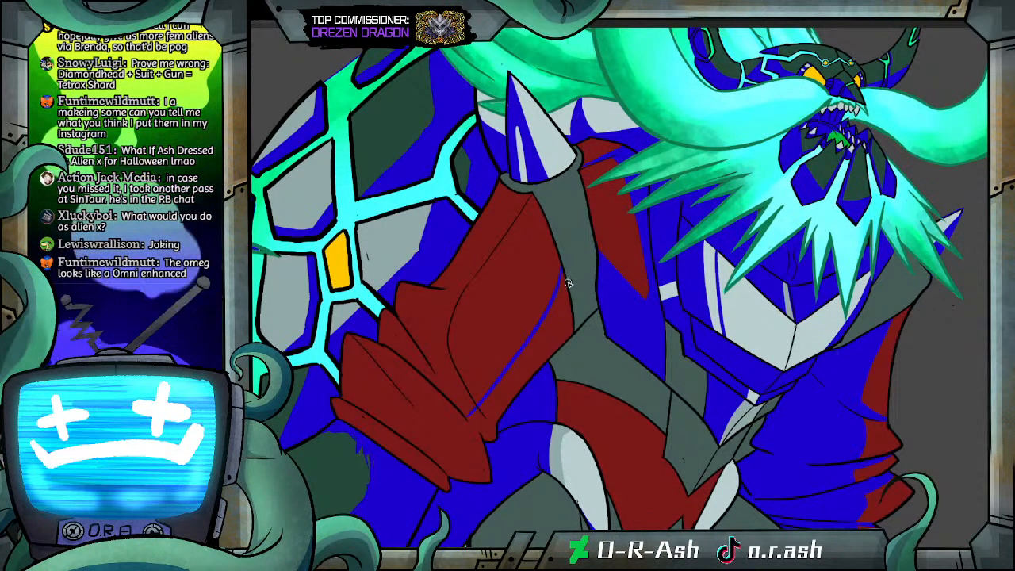
pyautogui.moveTo(474, 388); pyautogui.dragTo(556, 290)
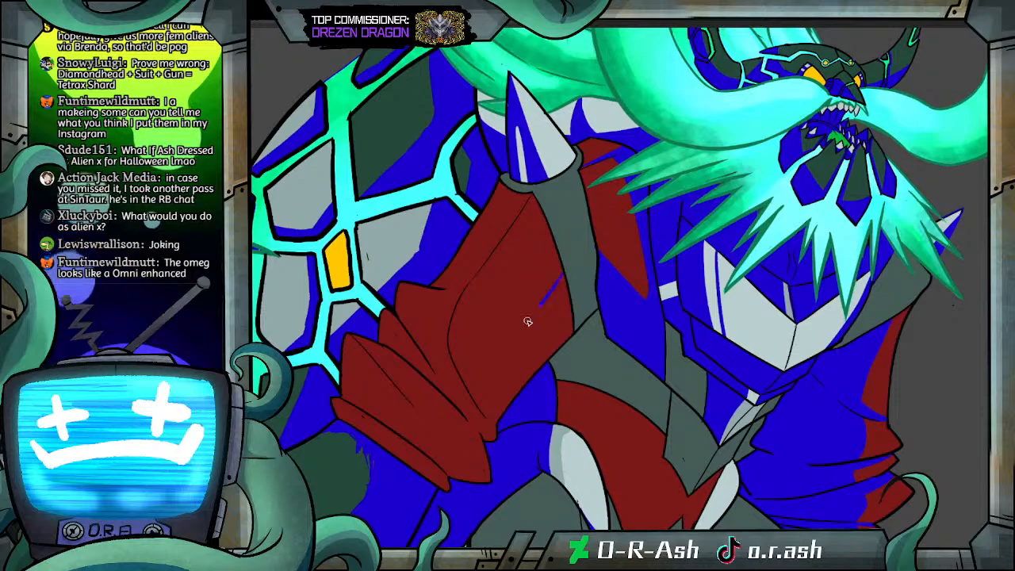
pyautogui.hotkey('ctrl', 'z')
pyautogui.moveTo(484, 381); pyautogui.dragTo(474, 393)
pyautogui.hotkey('ctrl', 'z')
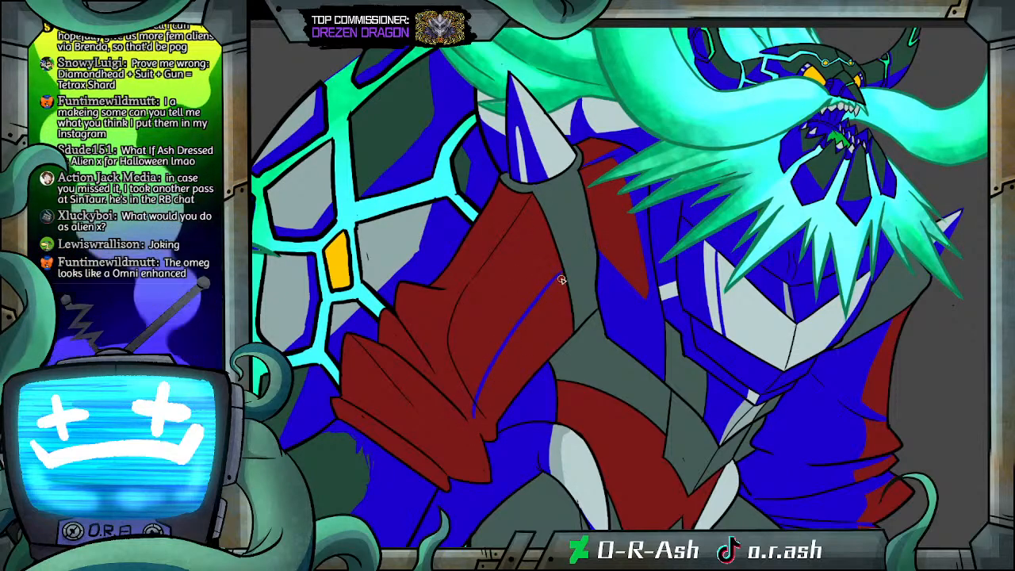
pyautogui.moveTo(565, 271)
pyautogui.mouseDown()
pyautogui.moveTo(474, 397)
pyautogui.moveTo(560, 278)
pyautogui.moveTo(537, 303)
pyautogui.mouseUp()
pyautogui.hotkey('ctrl', 'z')
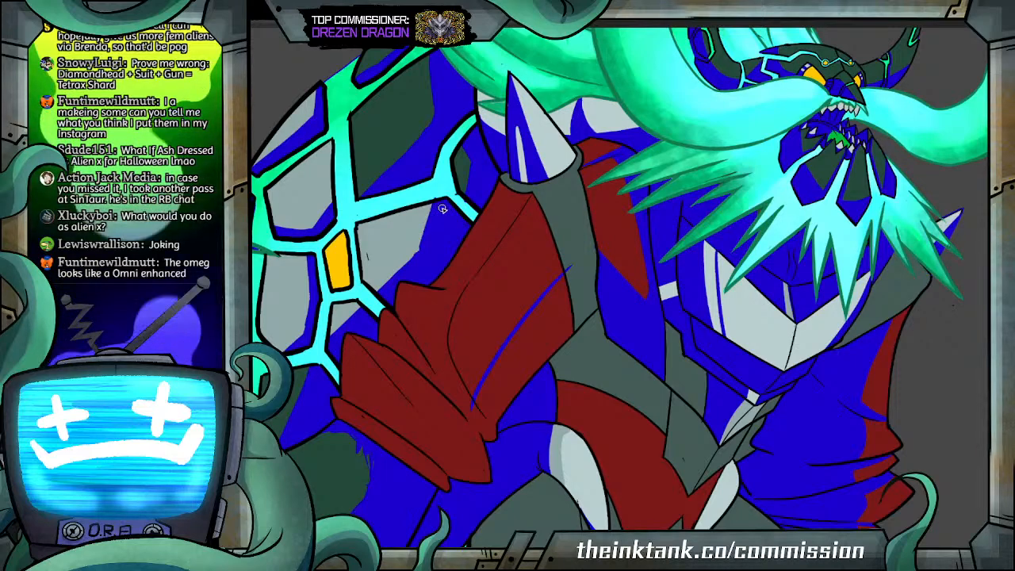
# Step: Continue the shading boundary across the near sleeve's cuff folds, and fill the sleeve's underside and lower cuff with blue
pyautogui.moveTo(470, 390); pyautogui.dragTo(456, 416)
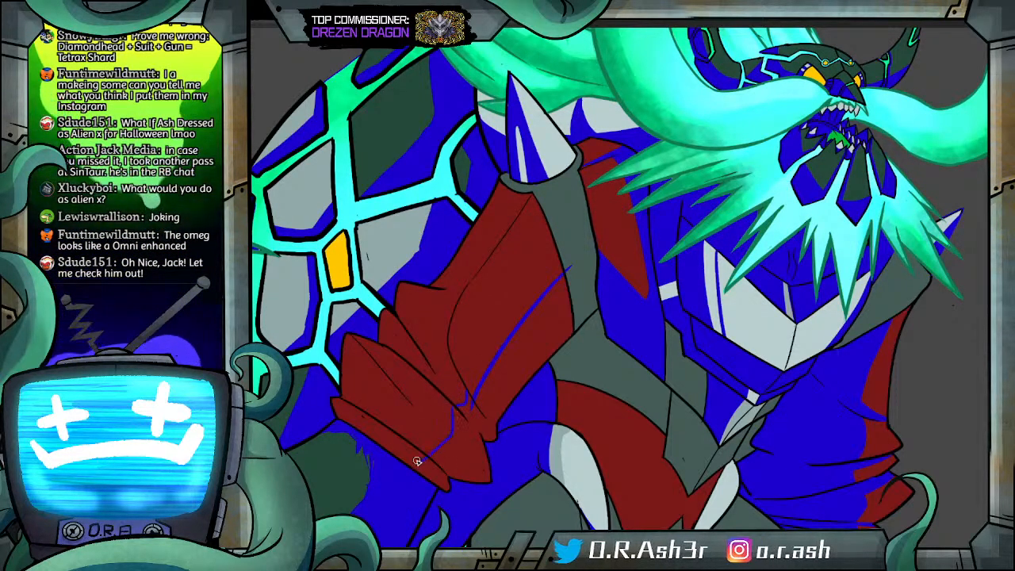
pyautogui.moveTo(454, 408); pyautogui.dragTo(425, 441)
pyautogui.hotkey('ctrl', 'z')
pyautogui.moveTo(455, 406); pyautogui.dragTo(425, 450)
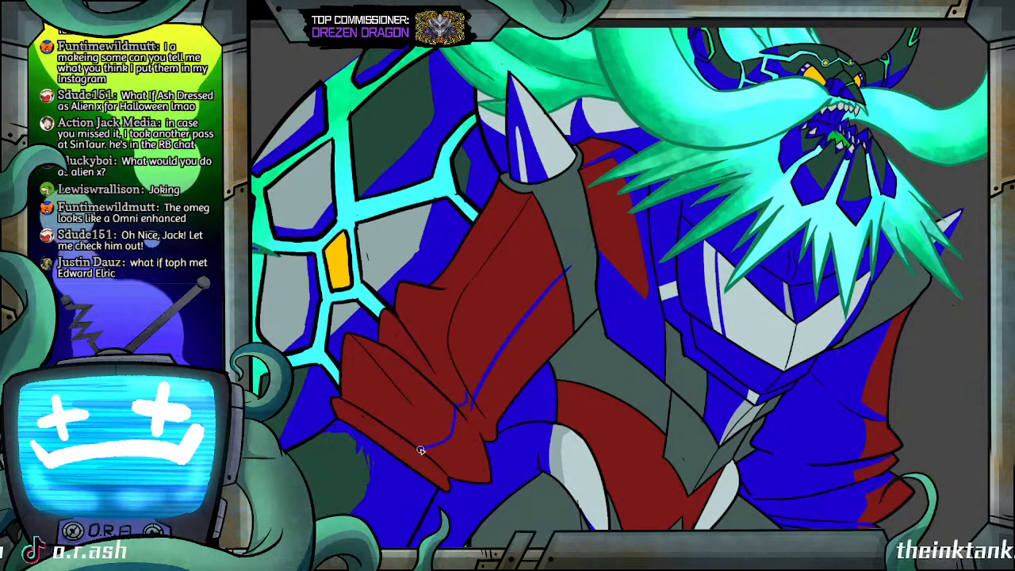
pyautogui.click(488, 404)
pyautogui.click(431, 470)
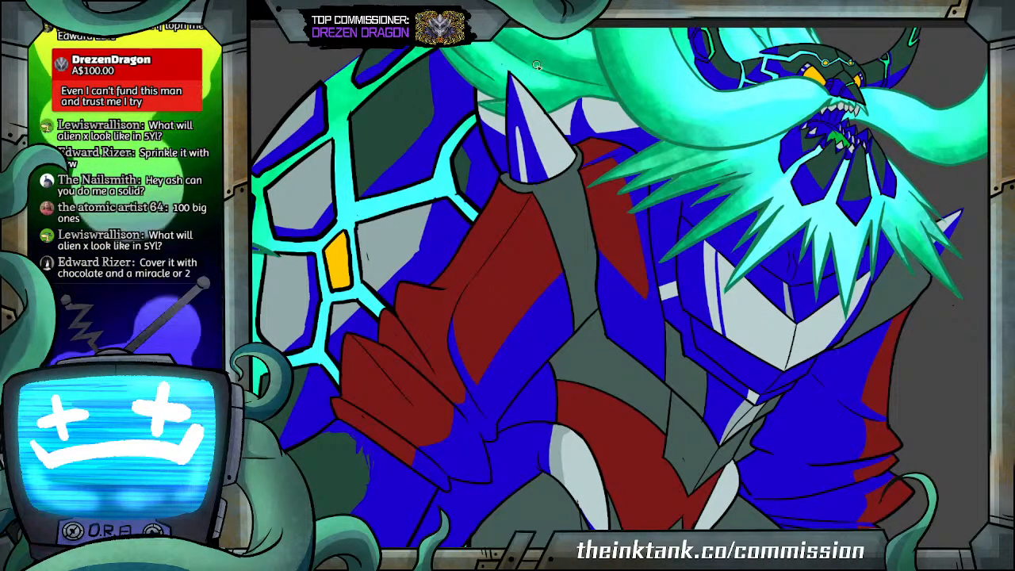
# Step: Outline shading along the near upper sleeve's long crease and the small fold above the cuff, and fill it with blue
pyautogui.moveTo(503, 245); pyautogui.dragTo(540, 218)
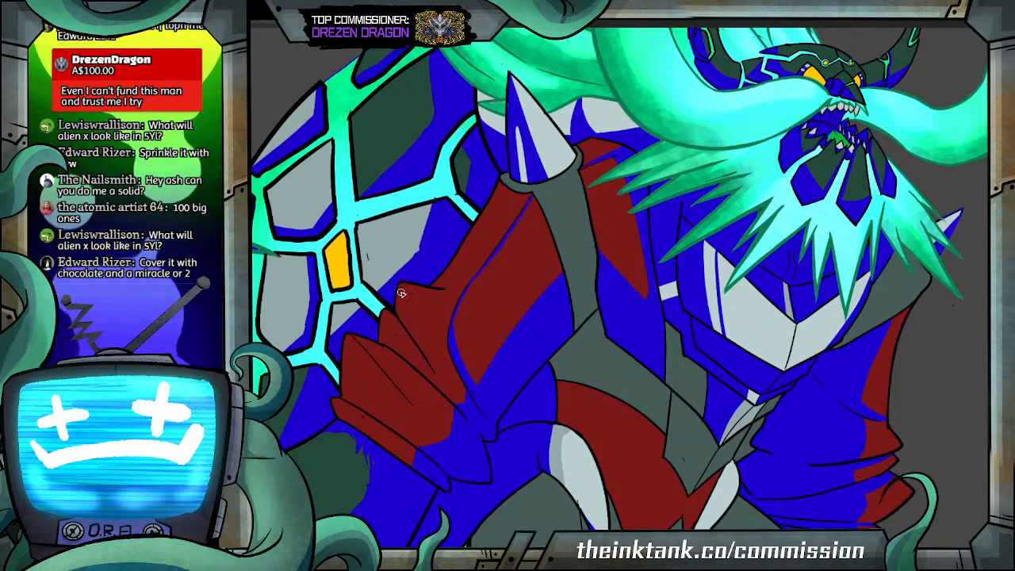
pyautogui.moveTo(408, 297); pyautogui.dragTo(434, 367)
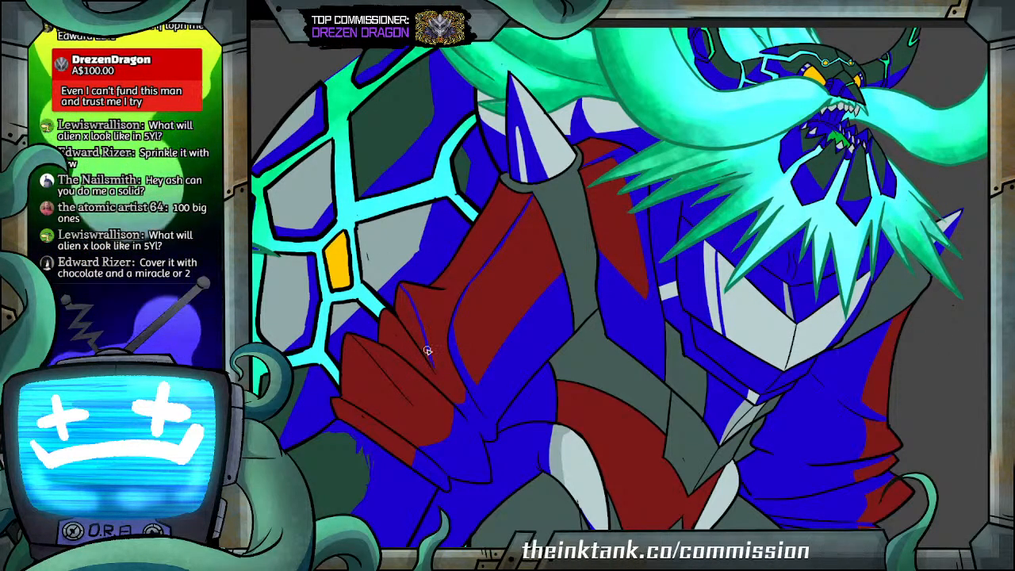
pyautogui.click(406, 307)
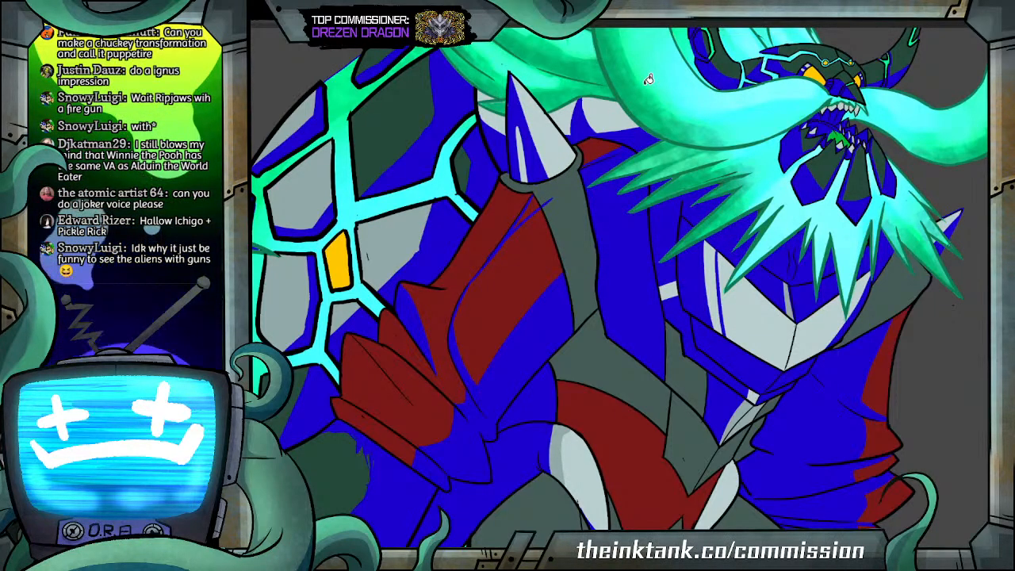
# Step: Undo the excess blue on the vest panel and upper sleeve, and shade a blue band beside the pale chest plate's centre ridge
pyautogui.hotkey('ctrl', 'z')
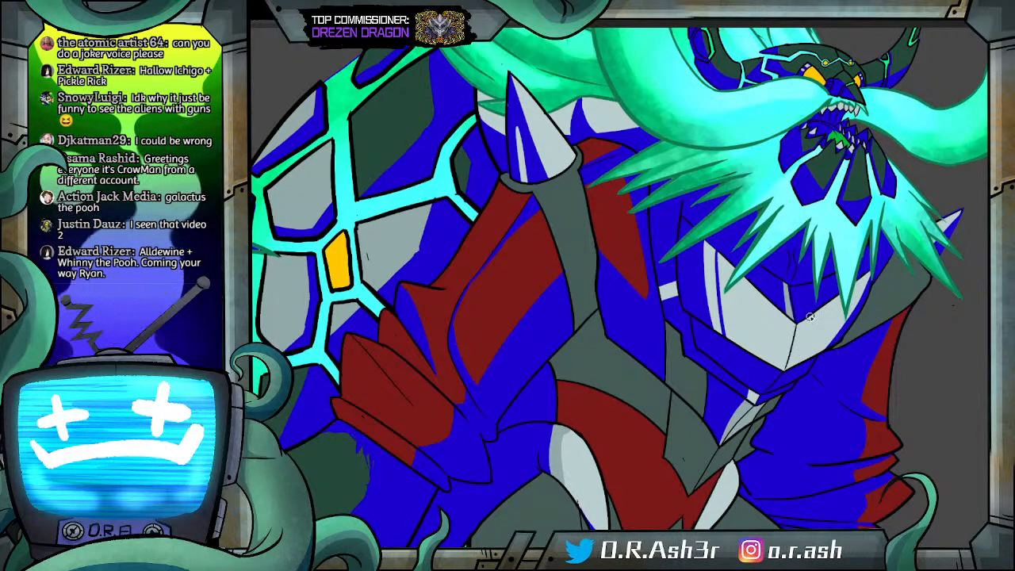
pyautogui.hotkey('ctrl', 'z')
pyautogui.moveTo(824, 303); pyautogui.dragTo(781, 380)
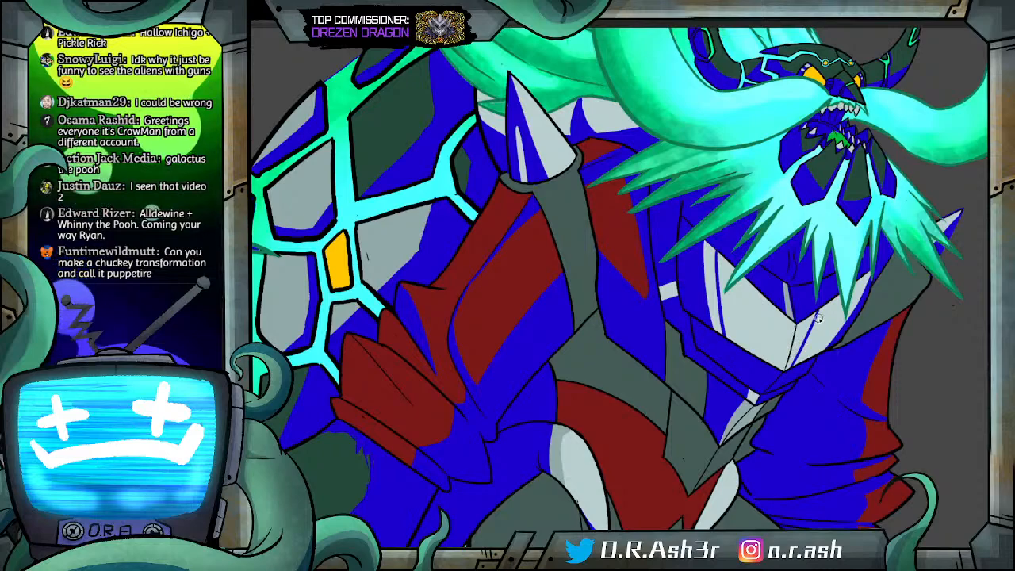
pyautogui.click(806, 326)
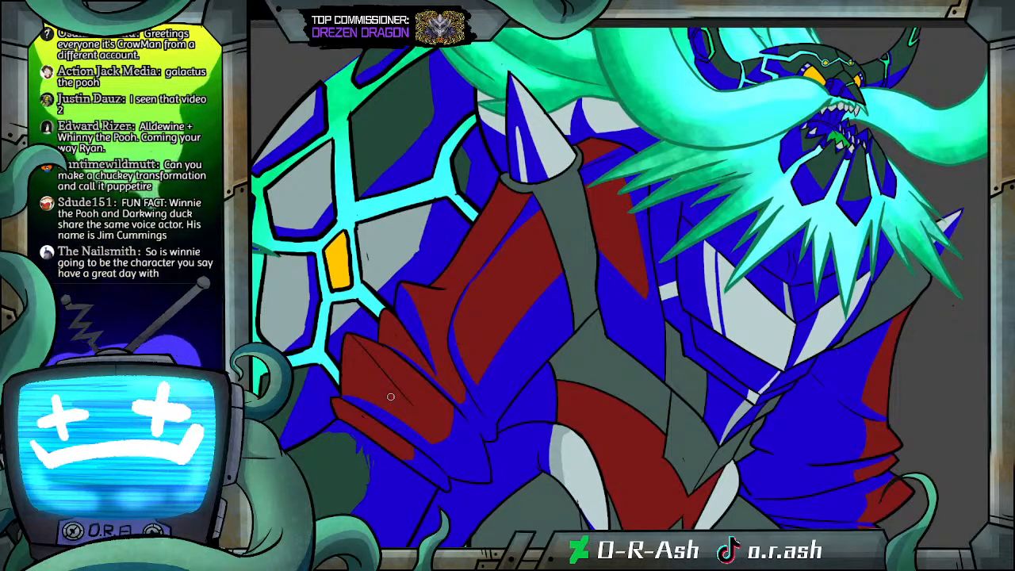
# Step: Draw a curved blue boundary down the red waist panel and fill the area on its near-hip side with blue
pyautogui.scroll(3, 391, 397)
pyautogui.scroll(-12, 390, 396)
pyautogui.scroll(12, 620, 289)
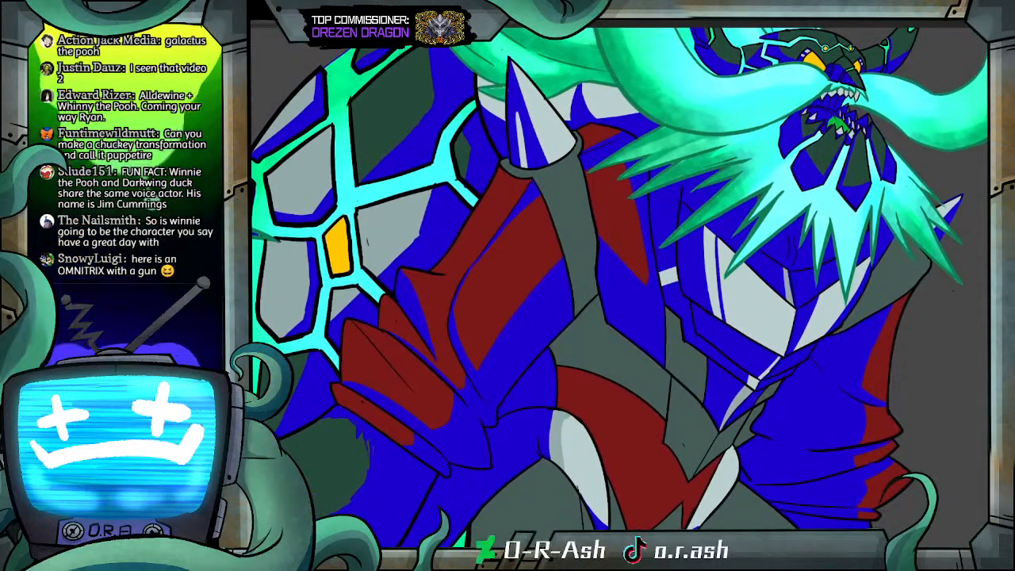
pyautogui.moveTo(650, 409); pyautogui.dragTo(624, 528)
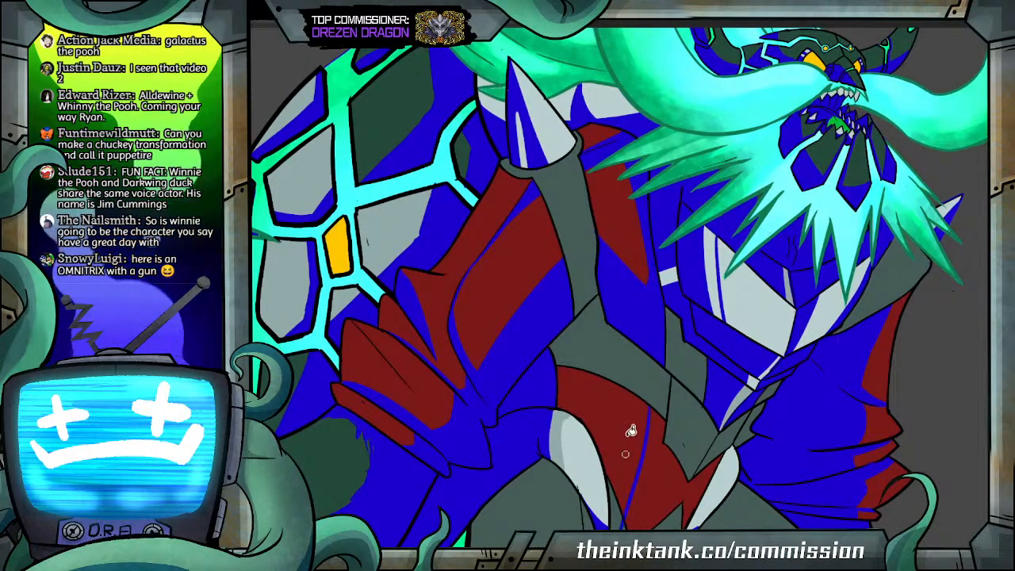
pyautogui.click(631, 438)
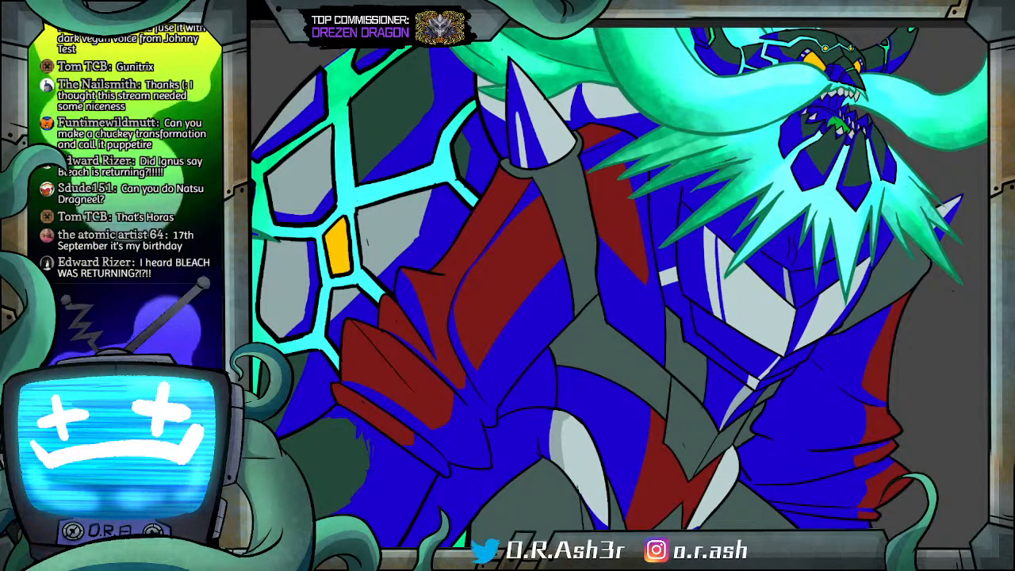
pyautogui.scroll(-1, 620, 285)
pyautogui.scroll(-5, 974, 309)
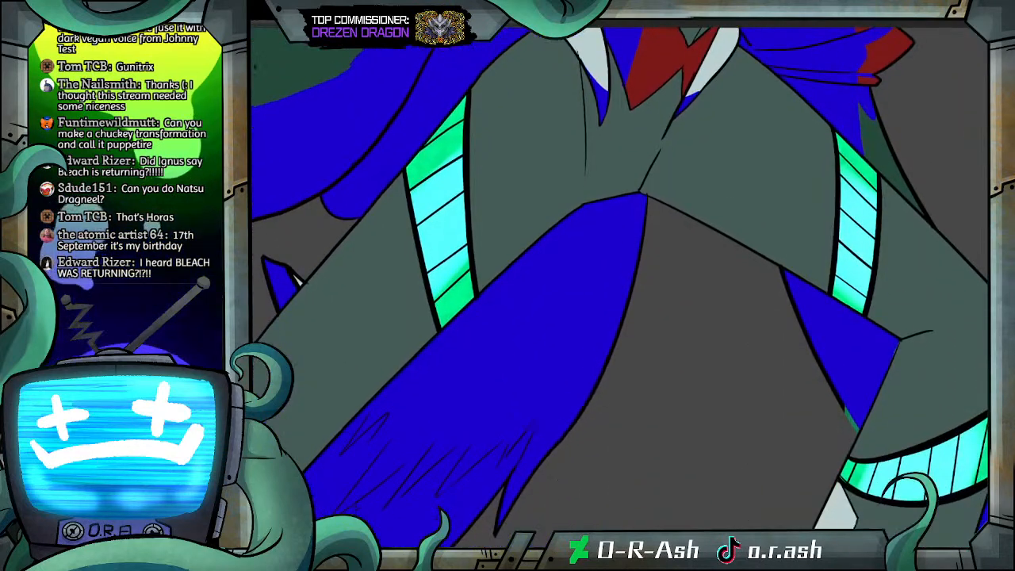
pyautogui.scroll(4, 974, 309)
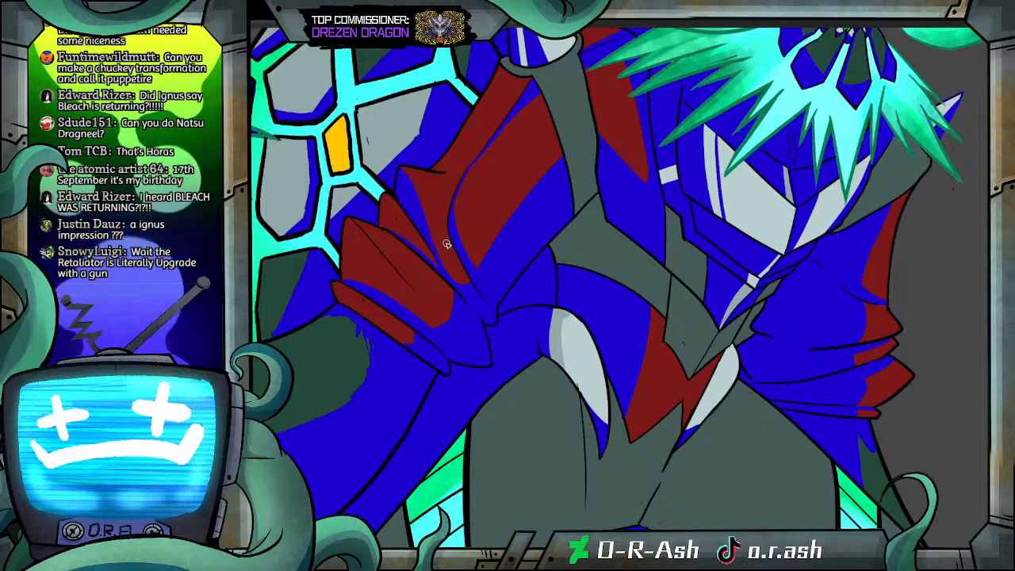
pyautogui.moveTo(993, 300); pyautogui.dragTo(991, 272)
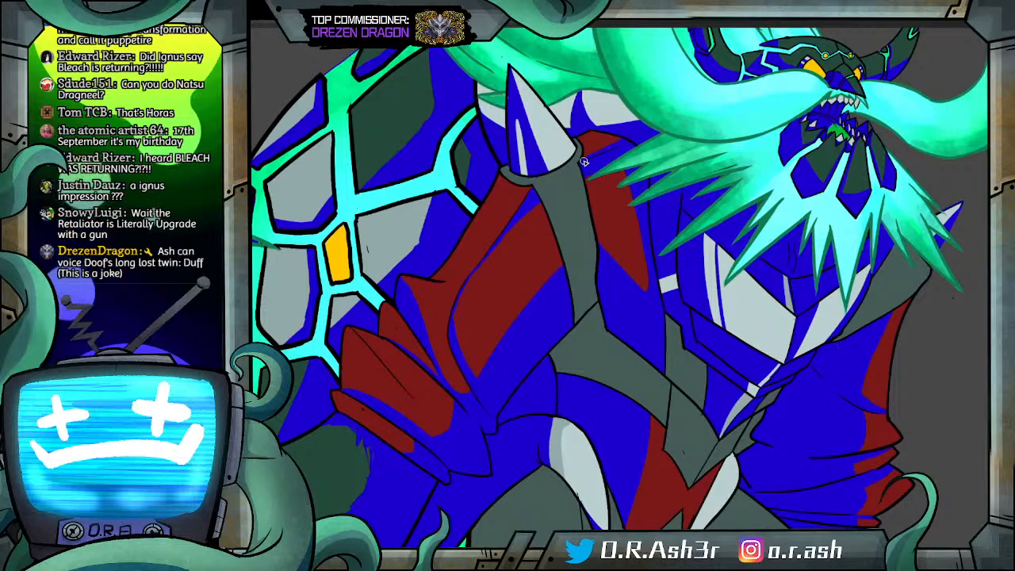
# Step: Mark the far boot's toe seam in blue and fill the pale sole and back trim up to it, undoing the fill that spills into the toe
pyautogui.scroll(-5, 666, 151)
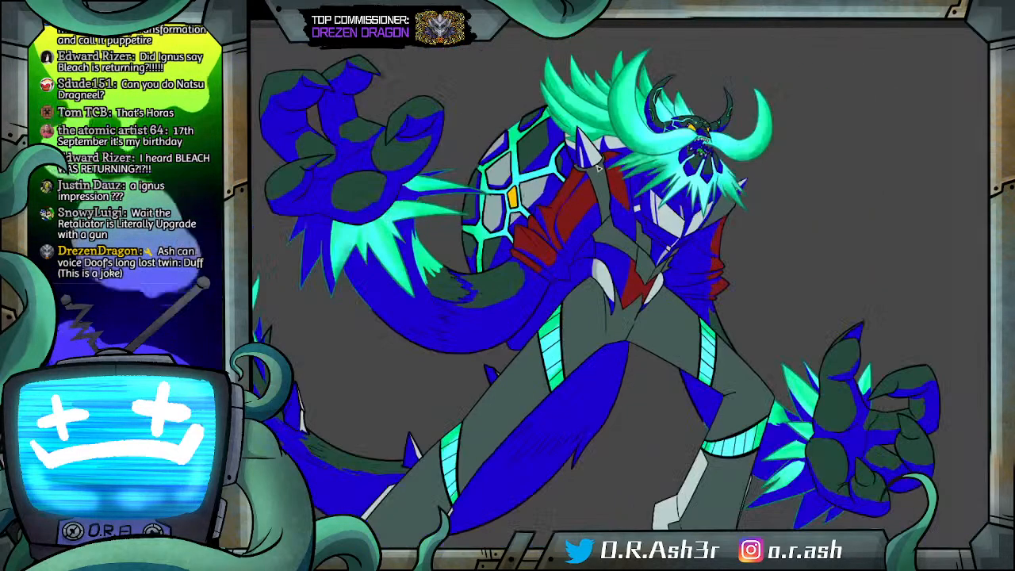
pyautogui.scroll(2, 629, 240)
pyautogui.scroll(1, 626, 239)
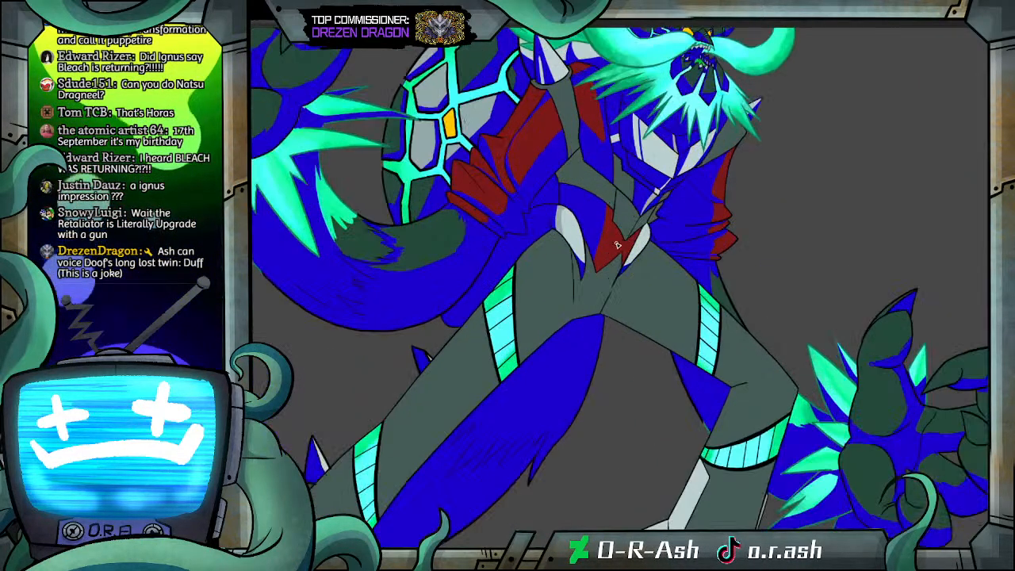
pyautogui.scroll(-4, 627, 239)
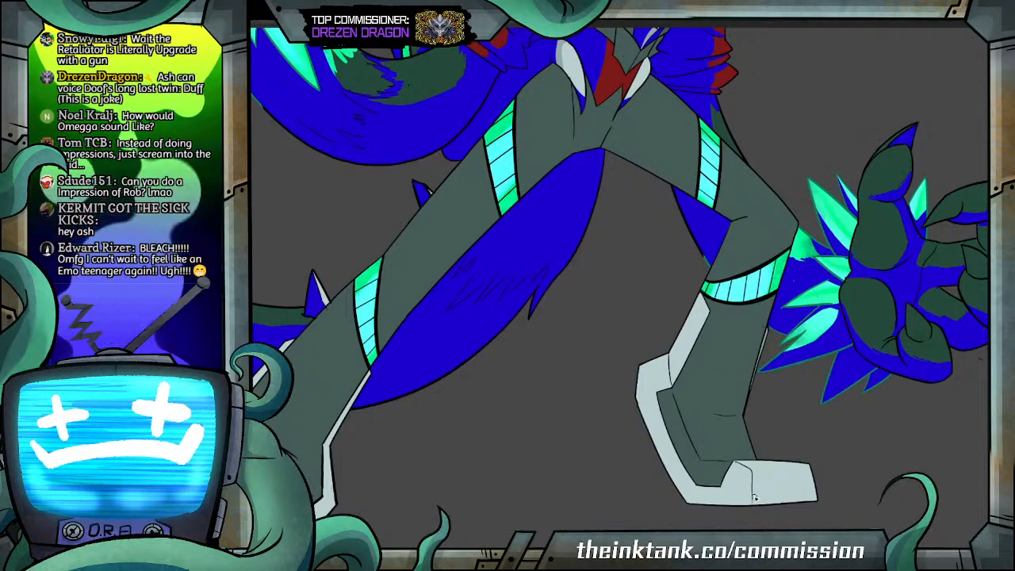
pyautogui.click(734, 472)
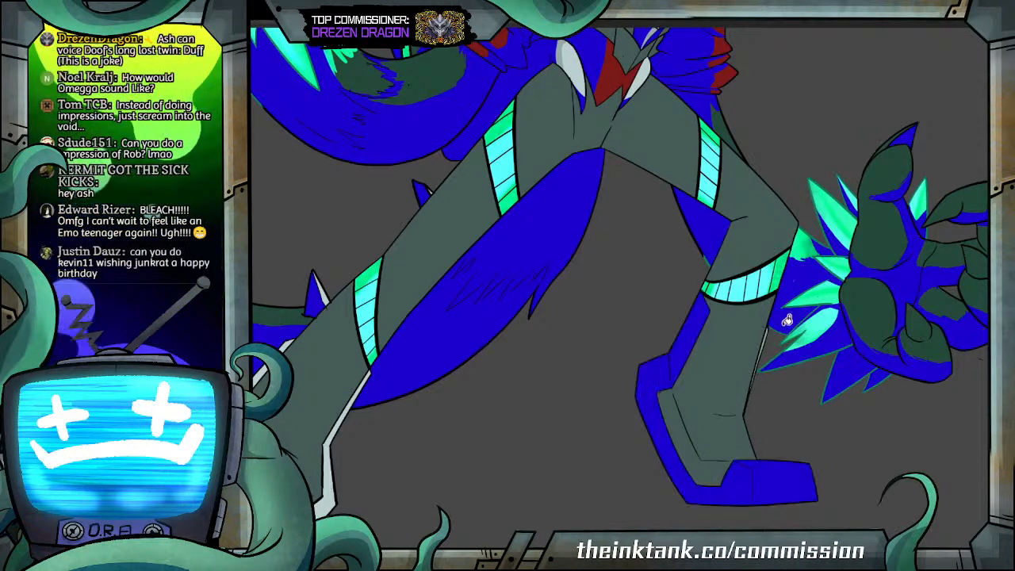
pyautogui.hotkey('ctrl', 'z')
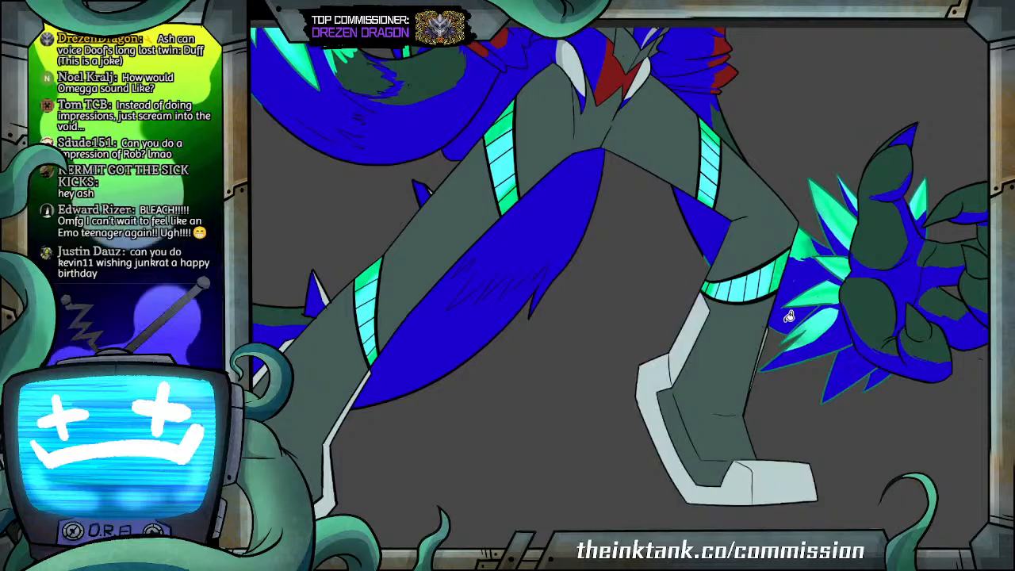
pyautogui.click(746, 484)
pyautogui.hotkey('ctrl', 'z')
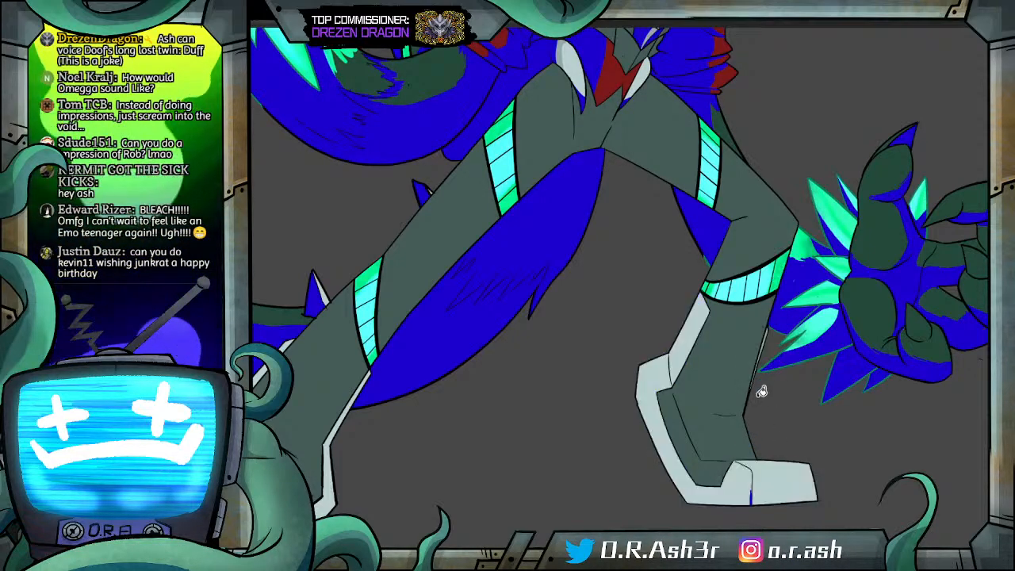
pyautogui.click(743, 468)
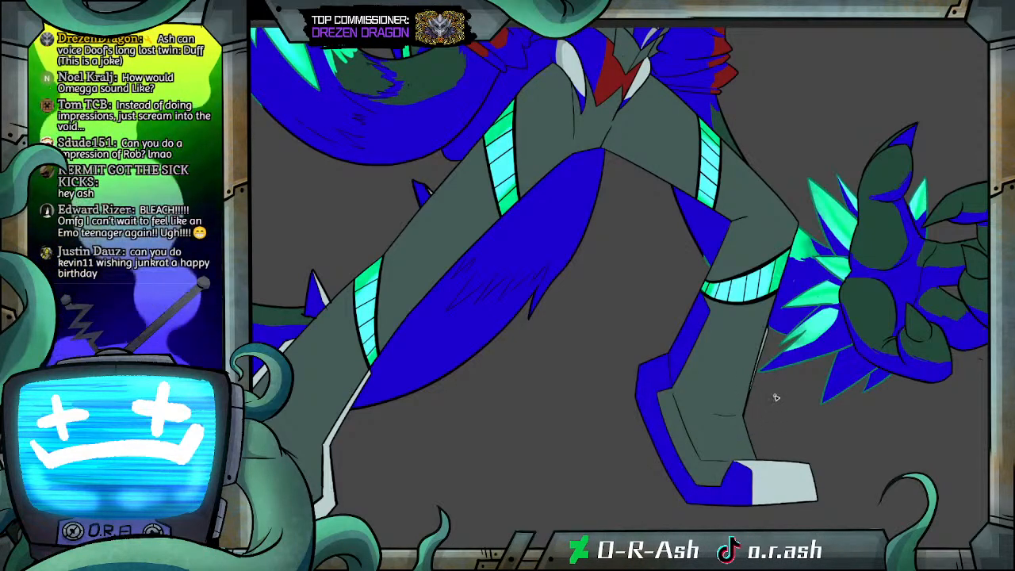
# Step: Restore a thin pale strip along the far boot's upper trim, and shade the near boot's trim and the far toe cap's edges blue
pyautogui.moveTo(705, 292); pyautogui.dragTo(709, 318)
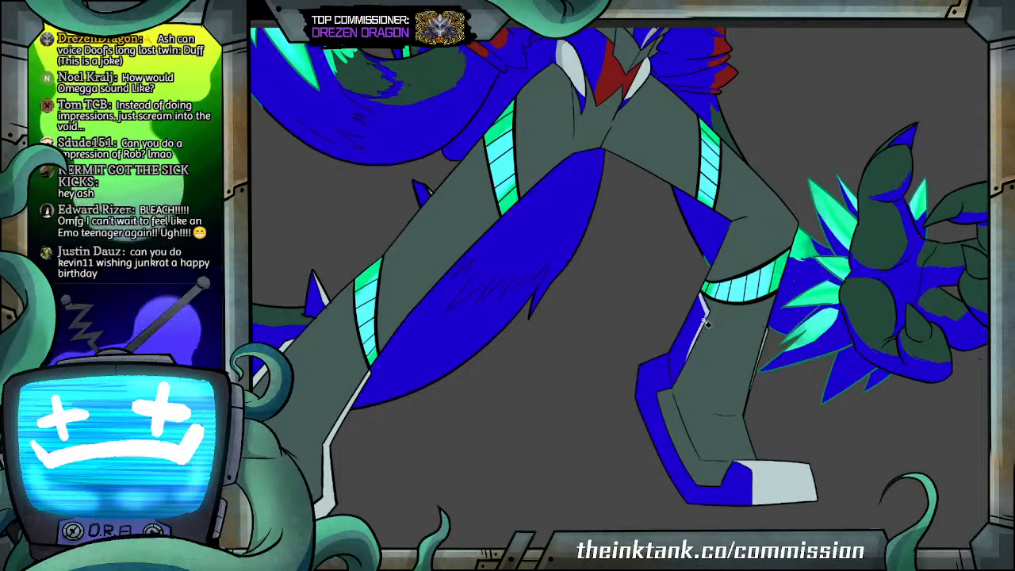
pyautogui.moveTo(701, 324); pyautogui.dragTo(673, 385)
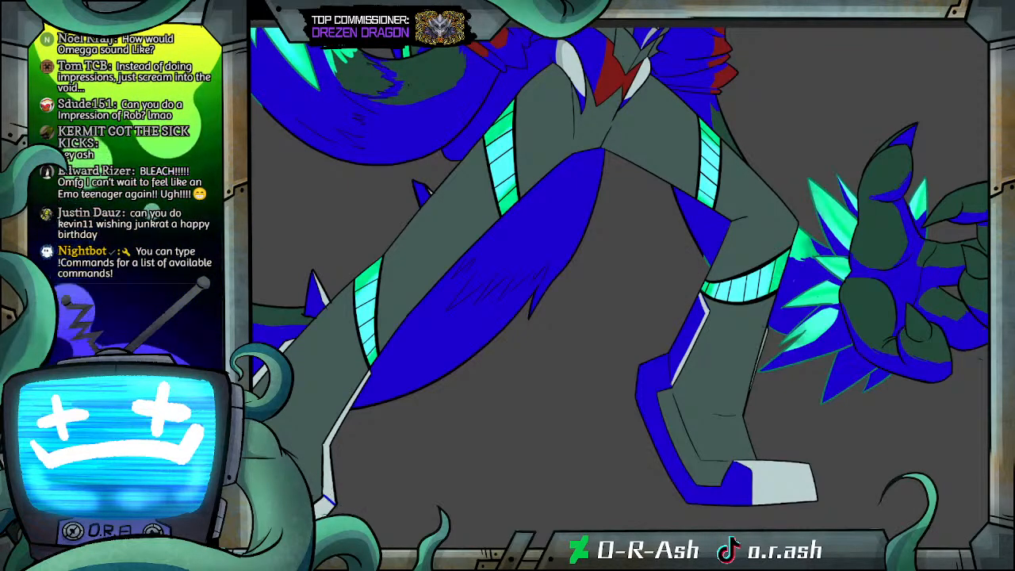
pyautogui.click(329, 482)
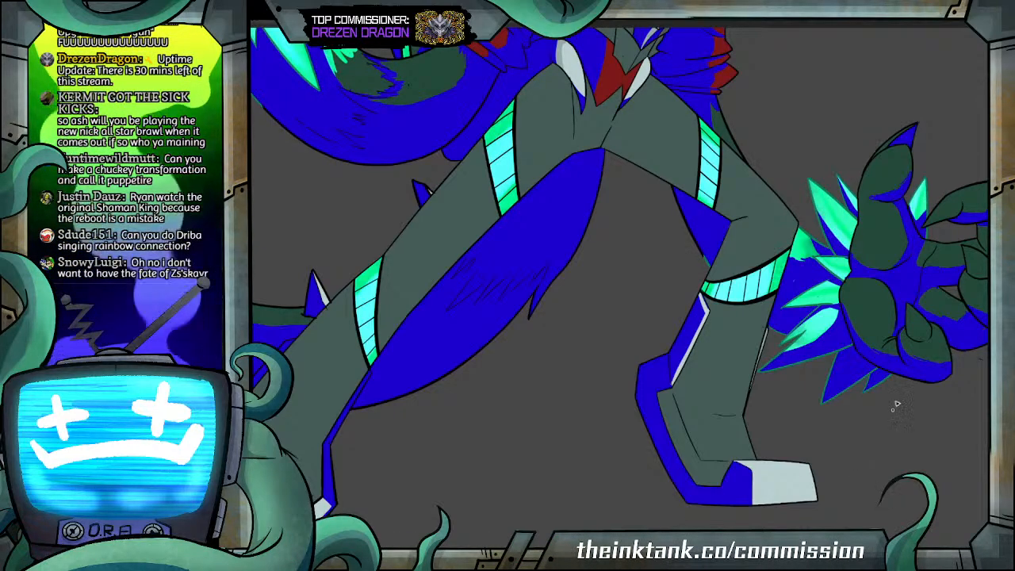
pyautogui.click(754, 492)
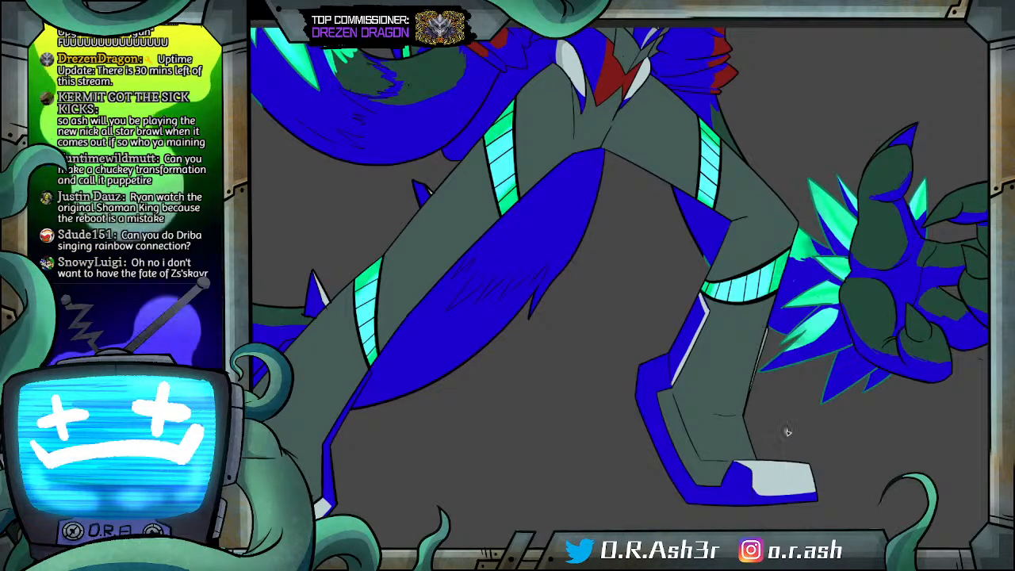
# Step: Set the blue shading layer's blending to Multiply and reduce its opacity to about half
pyautogui.moveTo(460, 432); pyautogui.dragTo(528, 440)
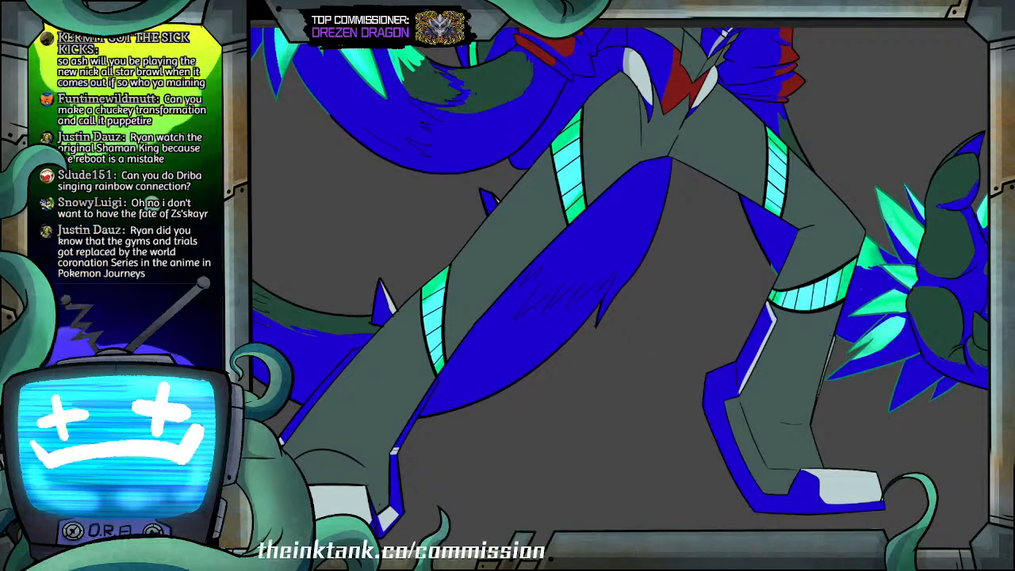
pyautogui.moveTo(601, 532); pyautogui.dragTo(620, 530)
pyautogui.moveTo(619, 143); pyautogui.dragTo(615, 443)
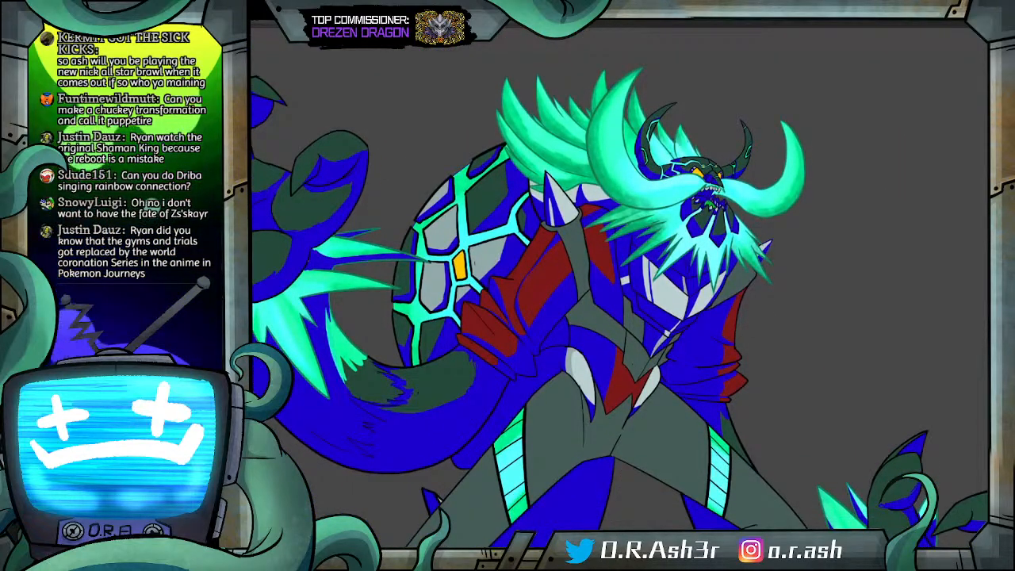
pyautogui.hotkey('alt', 'shift', 'm')
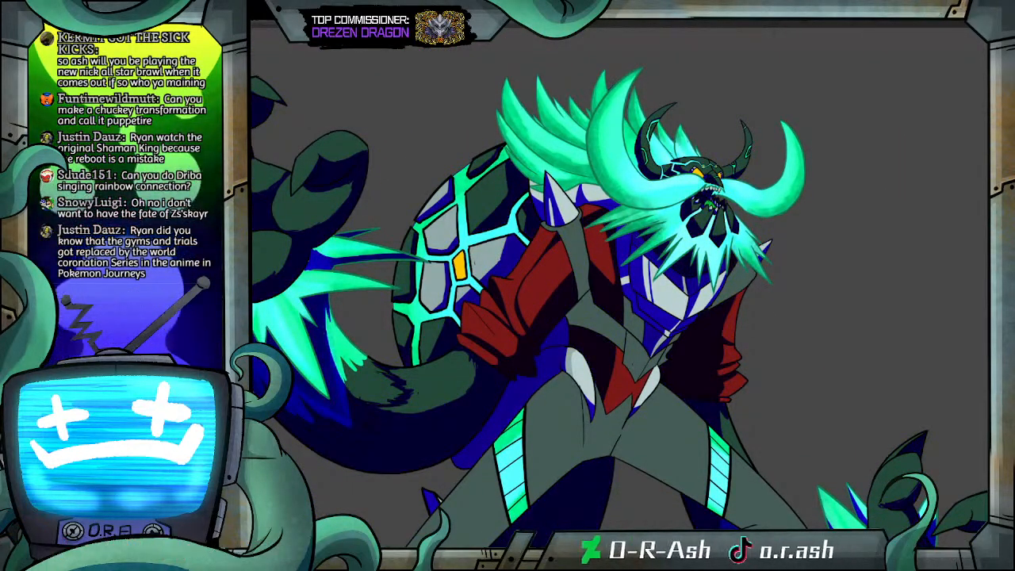
pyautogui.press('5')
pyautogui.press('4')
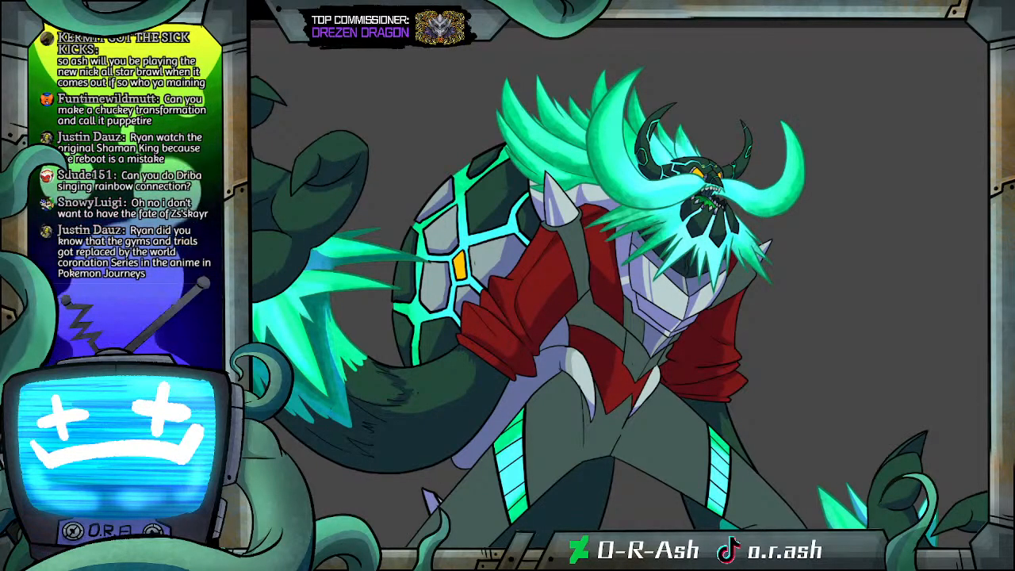
# Step: Examine the blended shading across the whole creature, both at reduced size and closer up
pyautogui.hotkey('ctrl', '-')
pyautogui.hotkey('ctrl', '-')
pyautogui.hotkey('ctrl', '-')
pyautogui.hotkey('ctrl', '-')
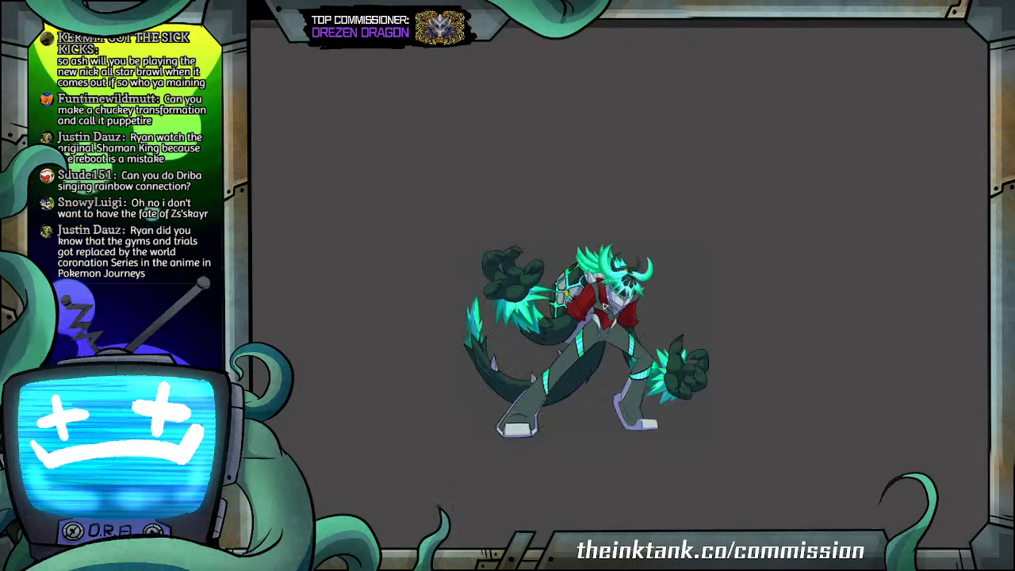
pyautogui.hotkey('ctrl', '+')
pyautogui.hotkey('ctrl', '+')
pyautogui.hotkey('ctrl', '+')
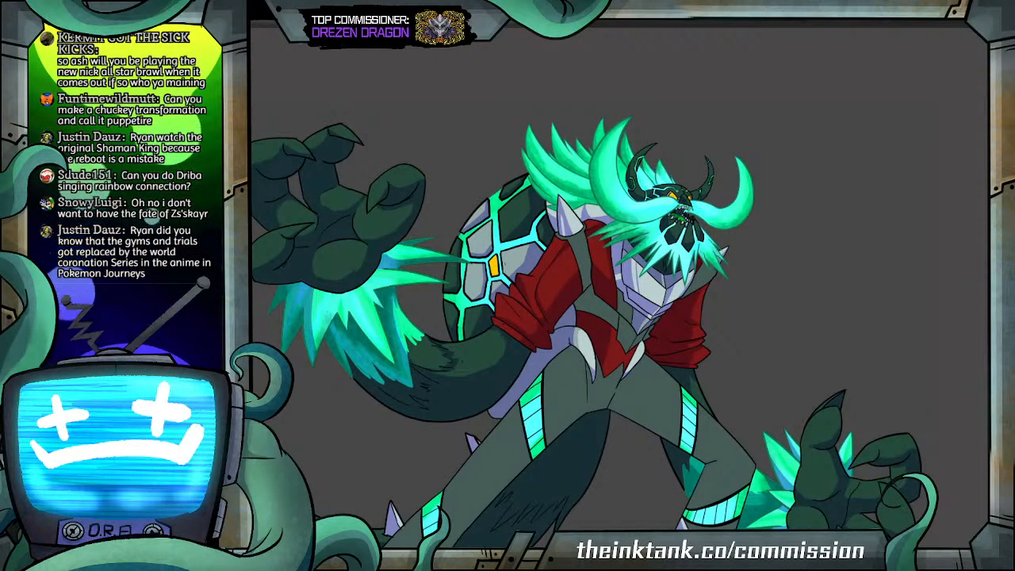
pyautogui.scroll(-2, 827, 337)
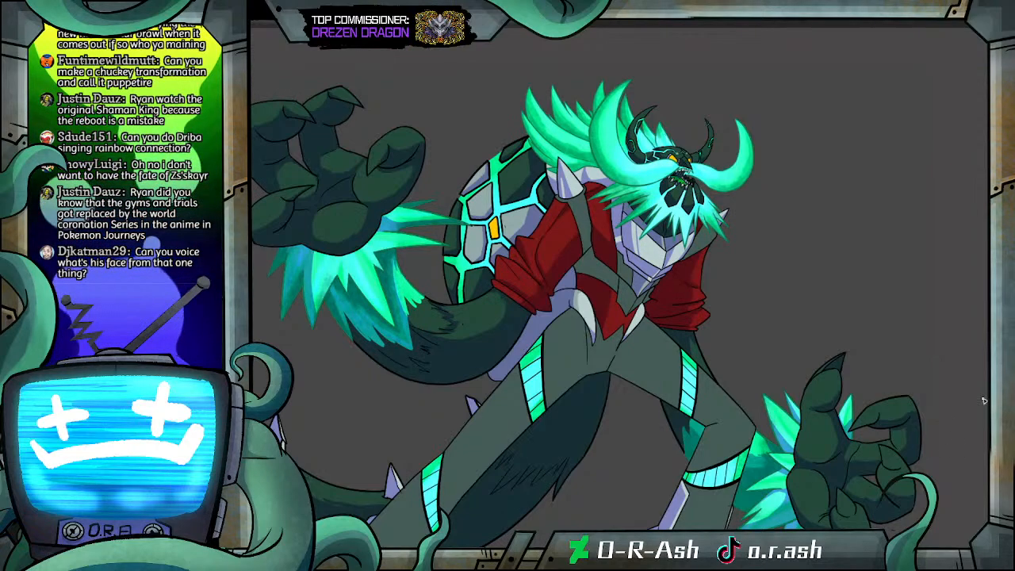
# Step: Draw diagonal magenta lines across the near shoulder strap and fill the strap sections with magenta, leaving a narrow grey stripe between them
pyautogui.scroll(2, 614, 231)
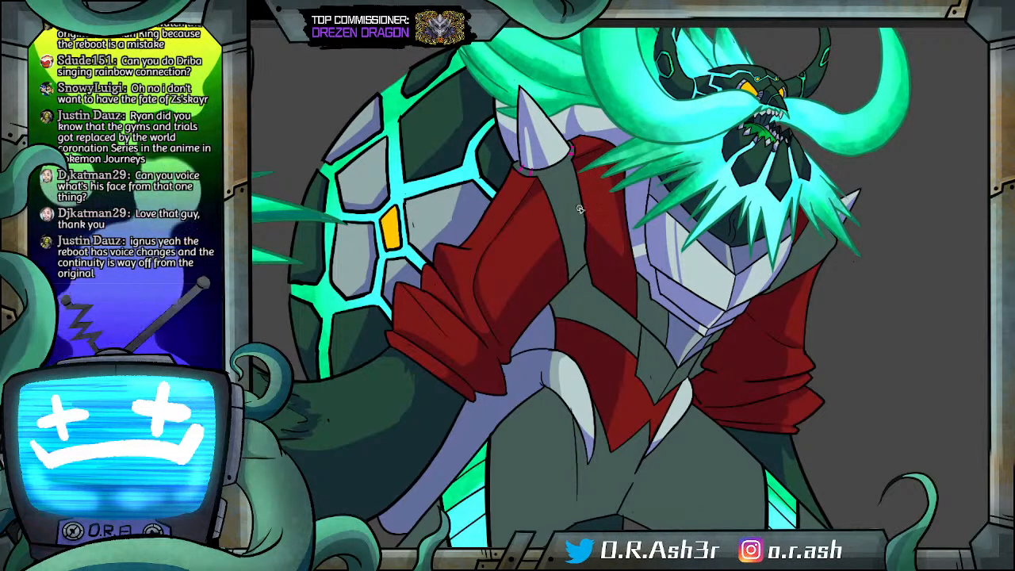
pyautogui.moveTo(581, 206); pyautogui.dragTo(565, 225)
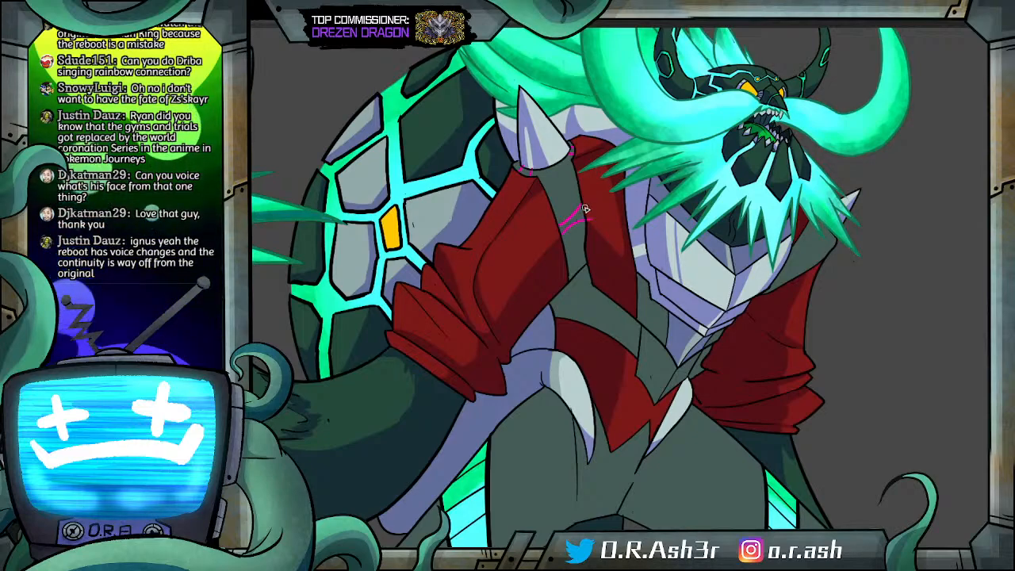
pyautogui.click(576, 244)
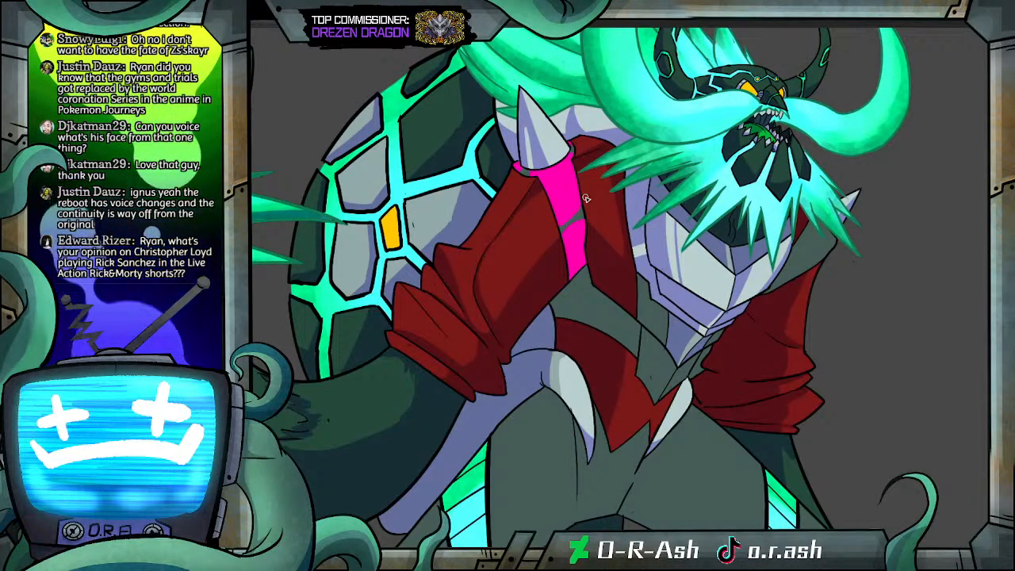
# Step: Outline and fill the waist harness's V-shaped tip, inner bands and belt with magenta, leaving narrow grey stripes between the sections
pyautogui.moveTo(995, 276); pyautogui.dragTo(995, 305)
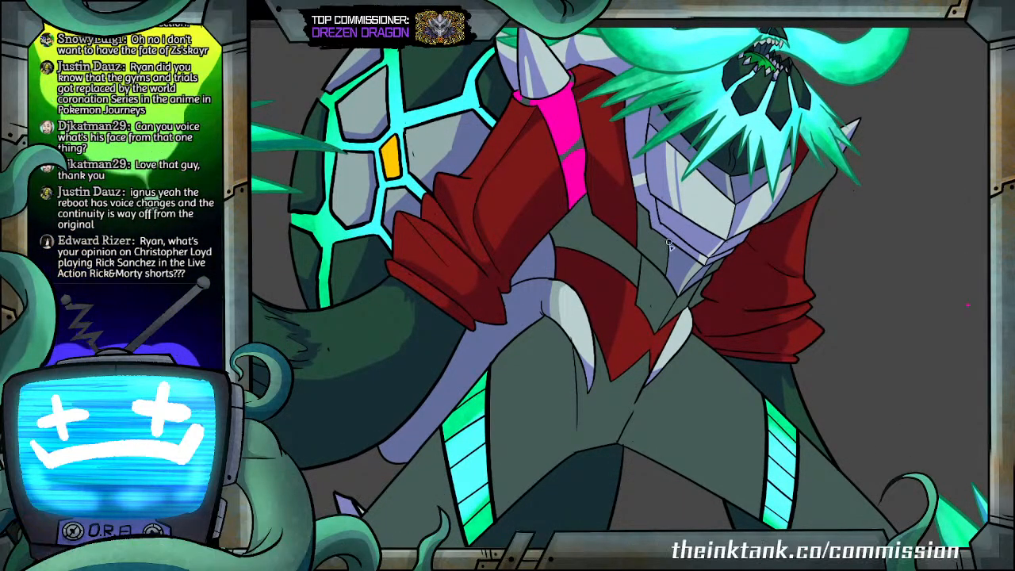
pyautogui.press('g')
pyautogui.click(660, 292)
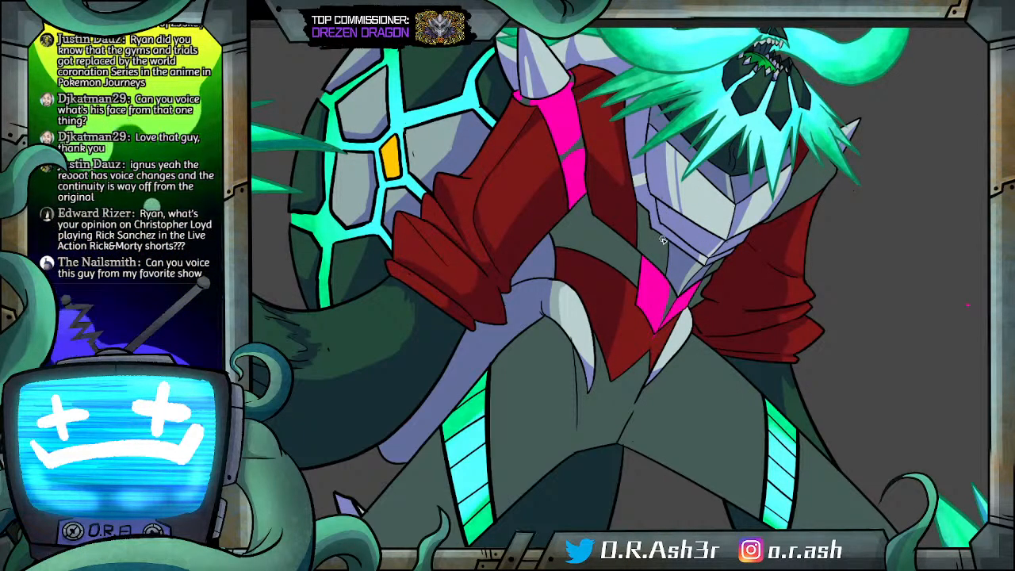
pyautogui.moveTo(660, 238); pyautogui.dragTo(662, 268)
pyautogui.press('g')
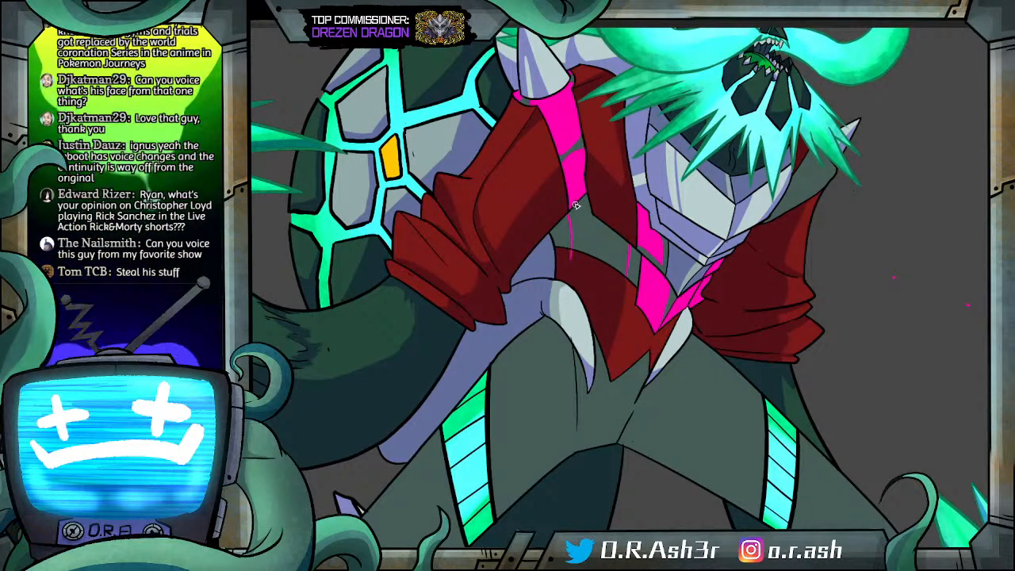
pyautogui.click(594, 237)
pyautogui.click(563, 230)
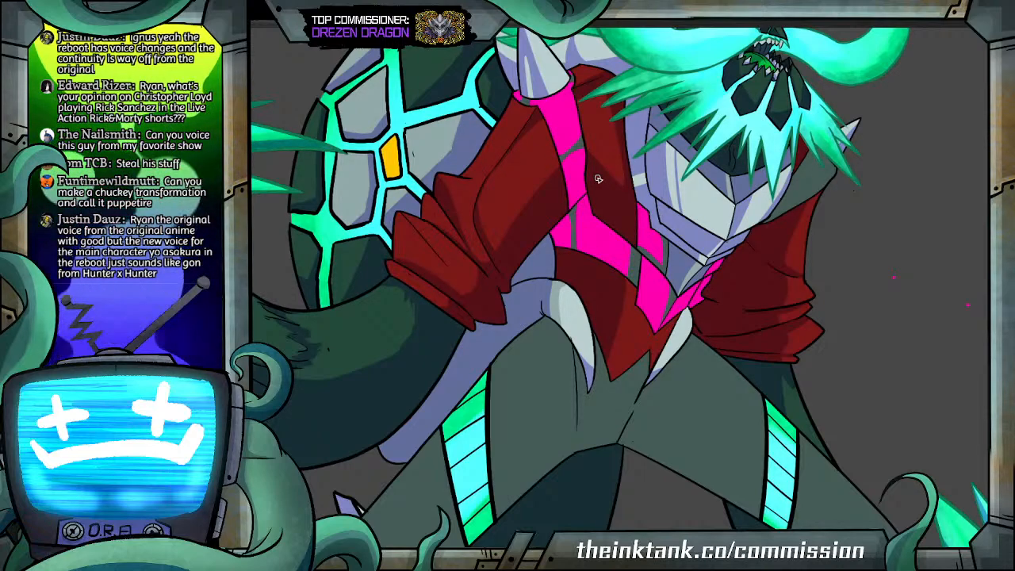
# Step: Fill the far shoulder's grey strap with magenta, leaving a narrow grey stripe across it
pyautogui.scroll(-1, 598, 179)
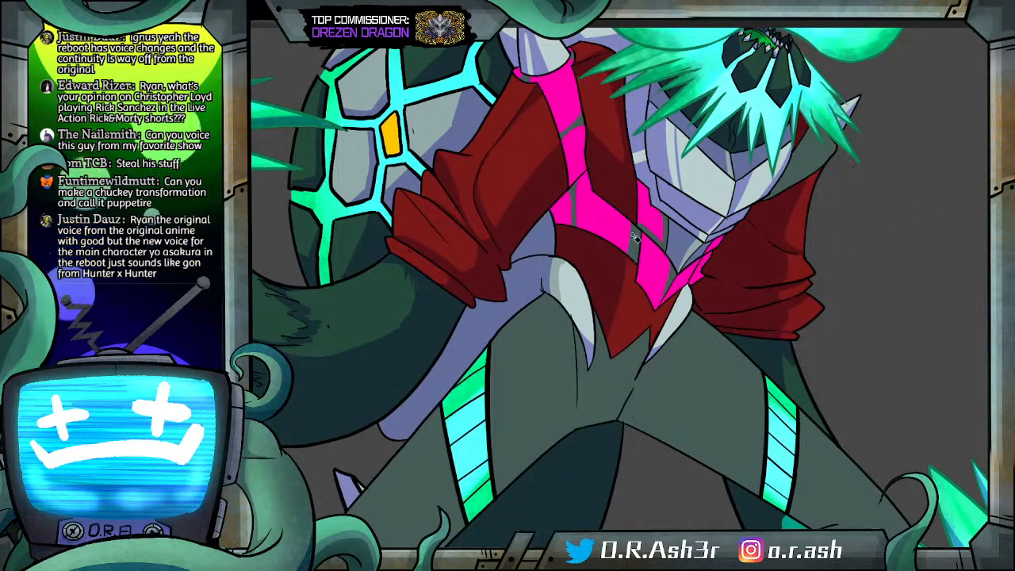
pyautogui.click(802, 161)
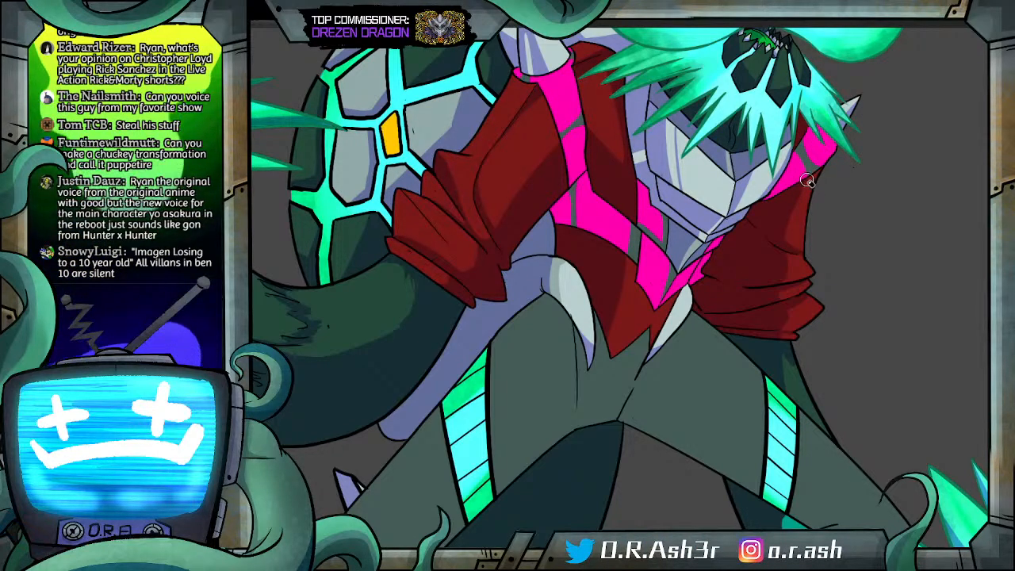
pyautogui.scroll(-5, 962, 254)
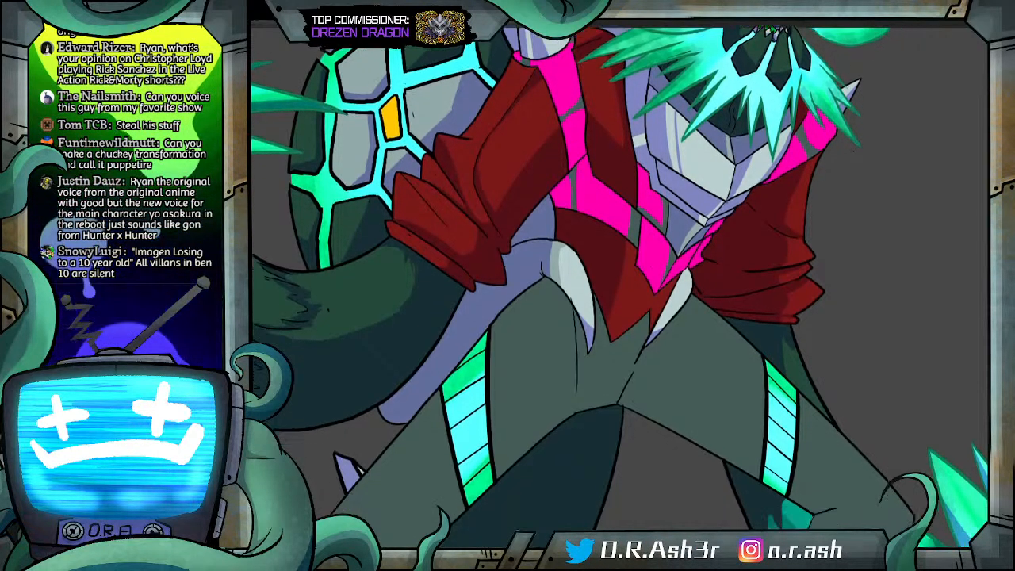
pyautogui.moveTo(473, 224); pyautogui.dragTo(553, 153)
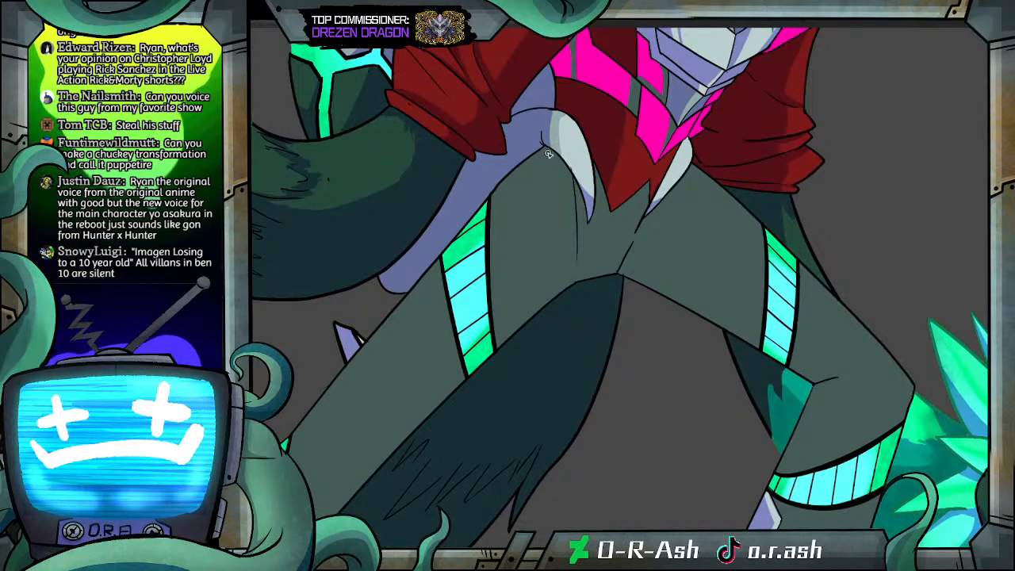
# Step: Draw magenta guide lines just inside both edges of the outstretched leg from the hip past the striped band, and along the crotch crease
pyautogui.hotkey('ctrl', 'z')
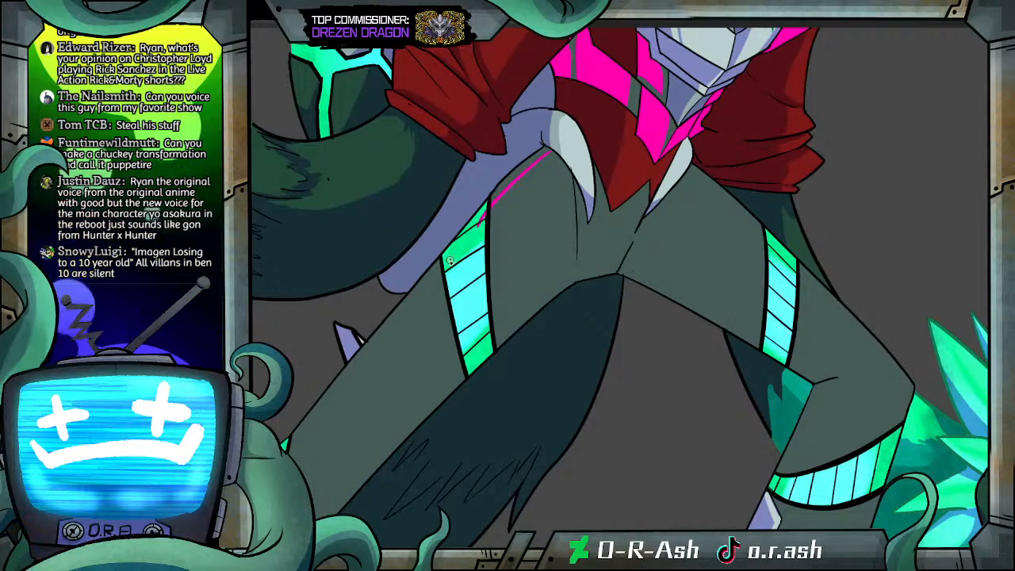
pyautogui.hotkey('ctrl', 'z')
pyautogui.moveTo(290, 454); pyautogui.dragTo(451, 263)
pyautogui.hotkey('ctrl', 'z')
pyautogui.hotkey('ctrl', 'y')
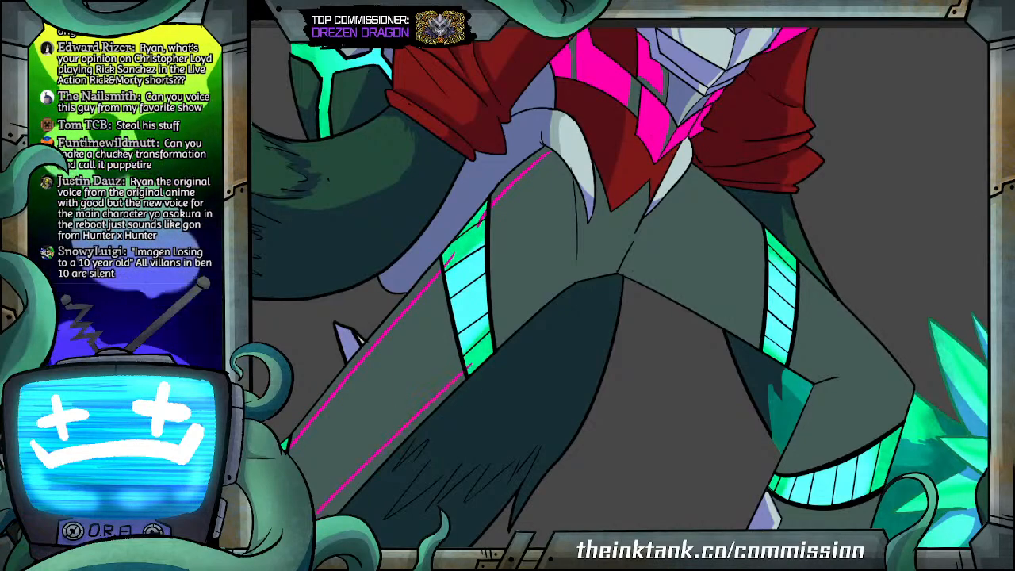
pyautogui.scroll(-2, 560, 236)
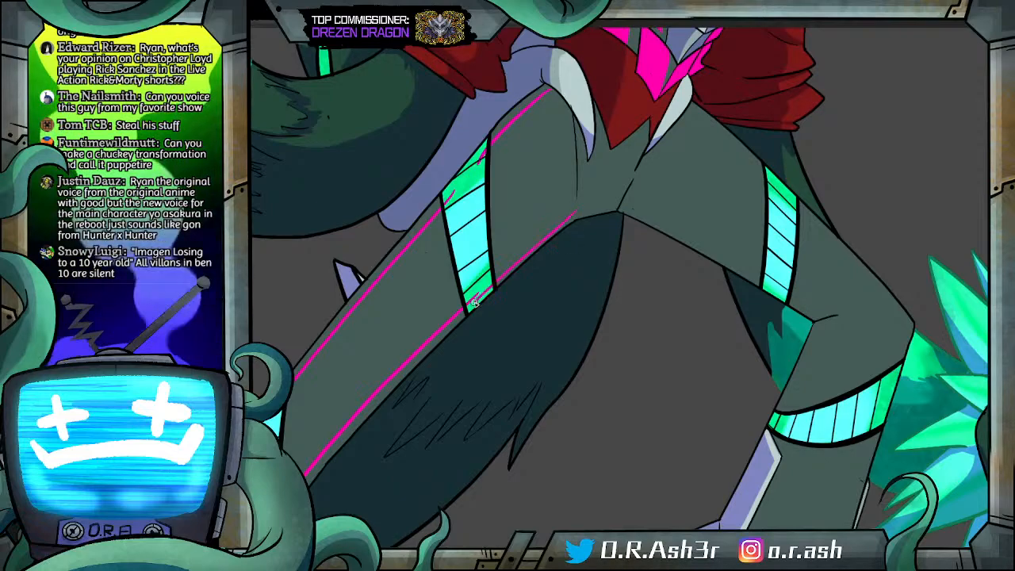
pyautogui.moveTo(580, 208); pyautogui.dragTo(470, 304)
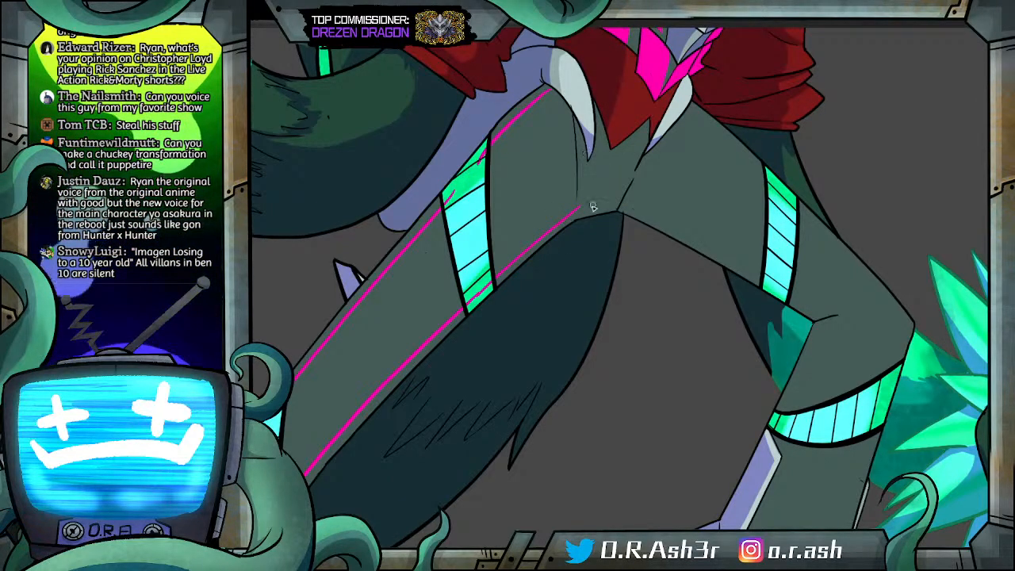
pyautogui.hotkey('ctrl', 'z')
pyautogui.moveTo(578, 211); pyautogui.dragTo(624, 197)
pyautogui.hotkey('ctrl', 'z')
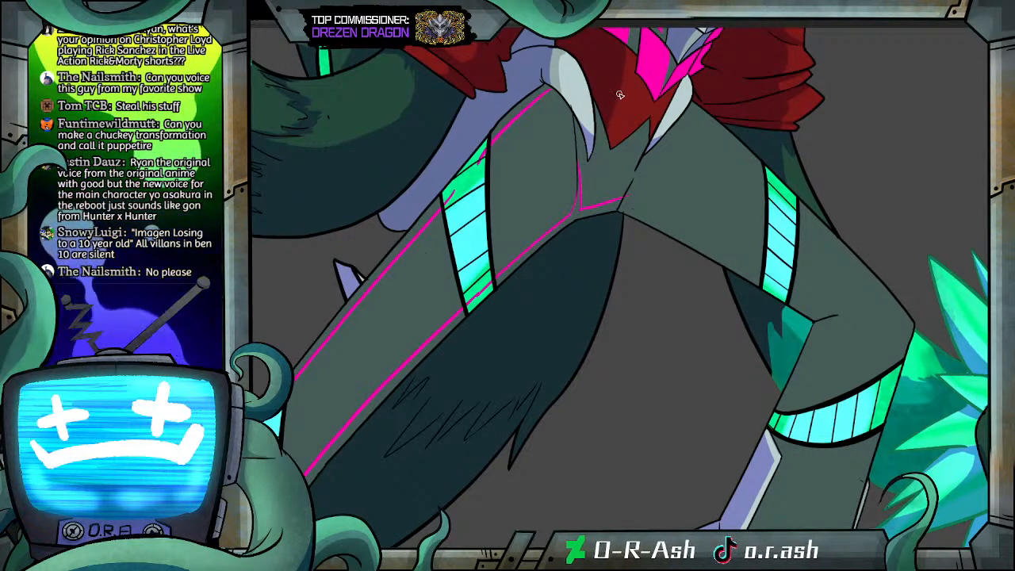
# Step: Fill the outstretched leg's grey sections above and below the thigh's striped band with magenta, leaving narrow grey edges
pyautogui.click(541, 192)
pyautogui.click(529, 104)
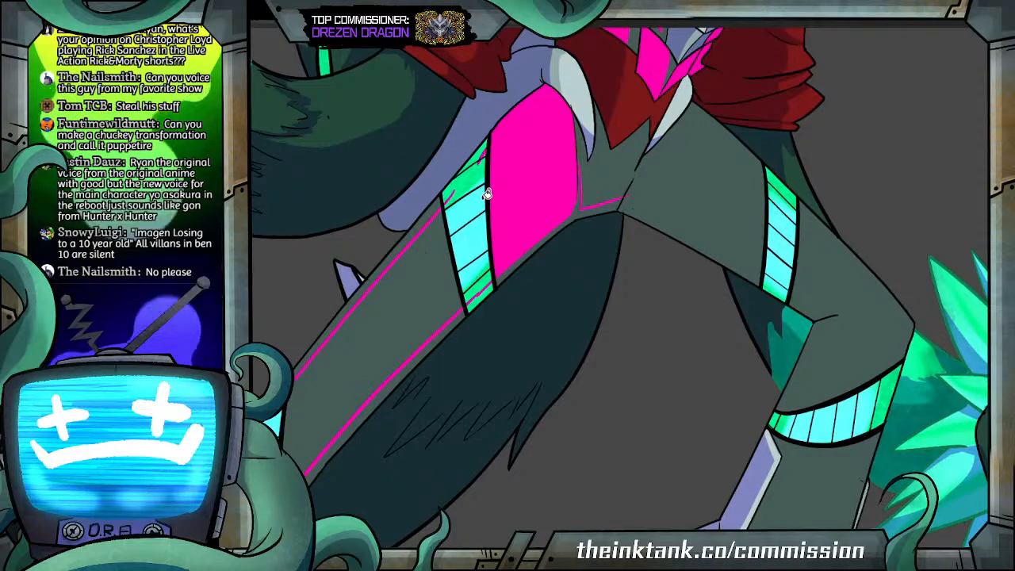
pyautogui.hotkey('ctrl', 'z')
pyautogui.hotkey('ctrl', 'z')
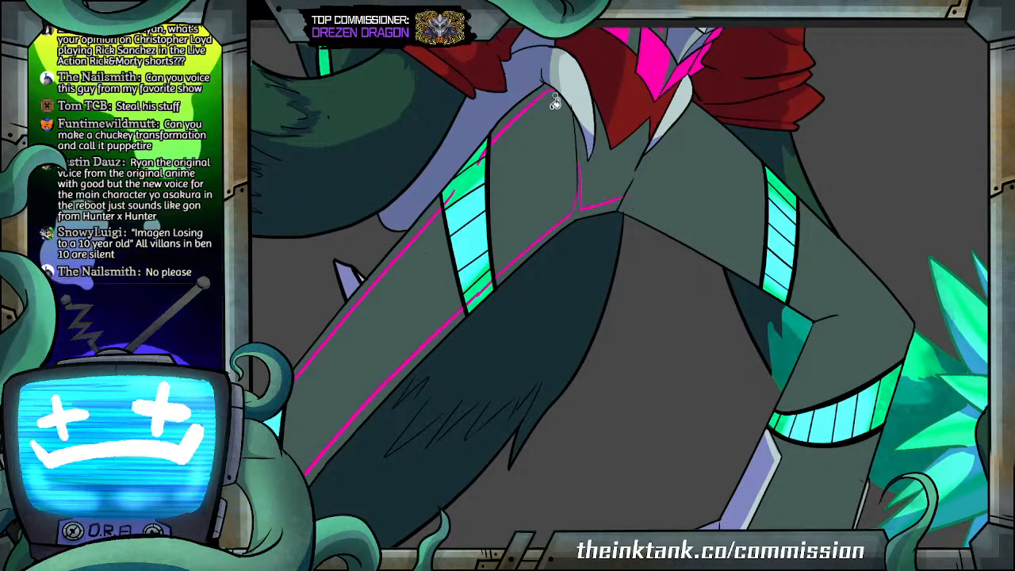
pyautogui.click(429, 261)
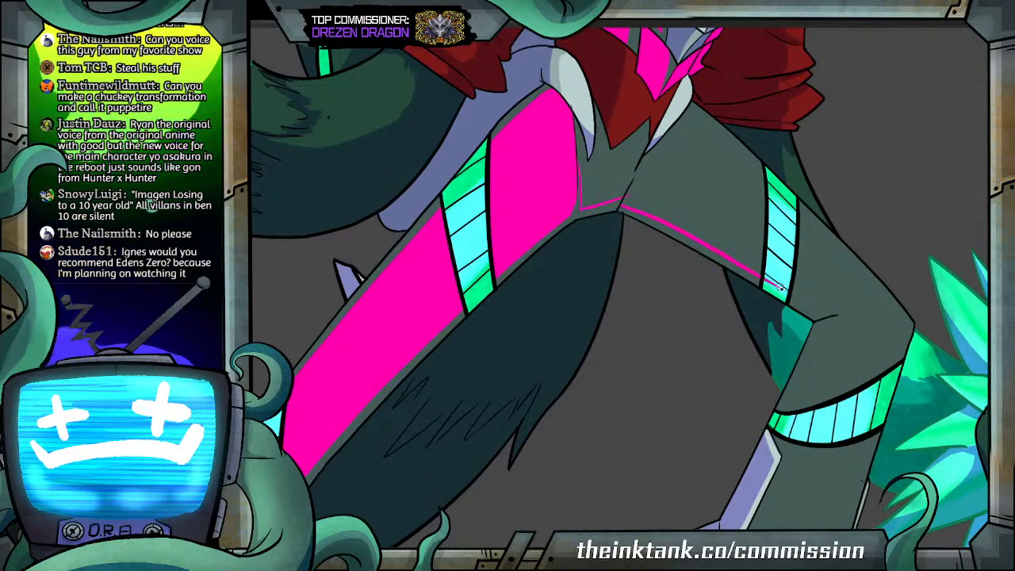
# Step: Draw magenta lines just inside the bent leg's outer edge, from the hip over the knee and down across the shin's striped band
pyautogui.moveTo(689, 108); pyautogui.dragTo(842, 277)
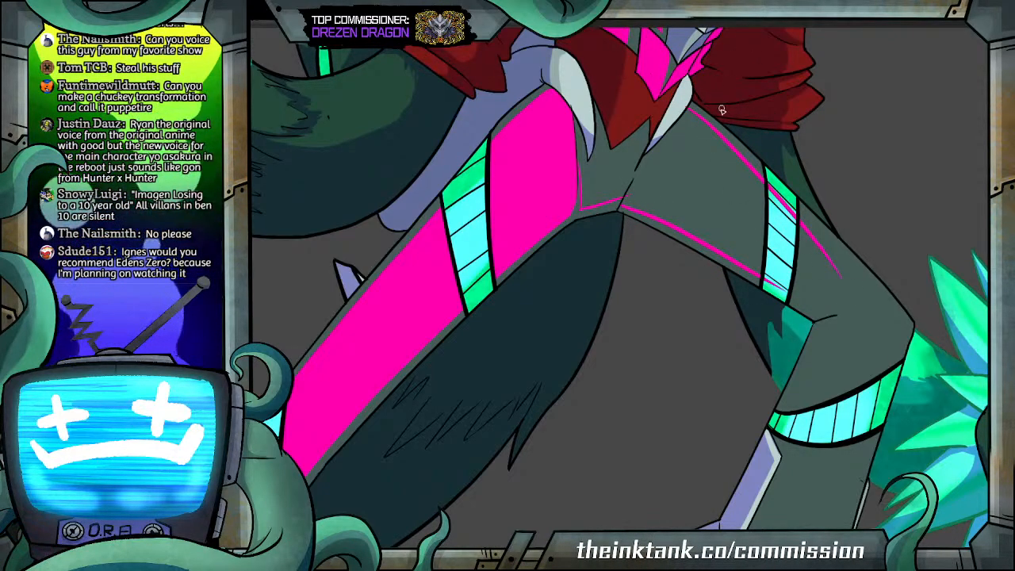
pyautogui.hotkey('ctrl', 'z')
pyautogui.moveTo(742, 149); pyautogui.dragTo(874, 316)
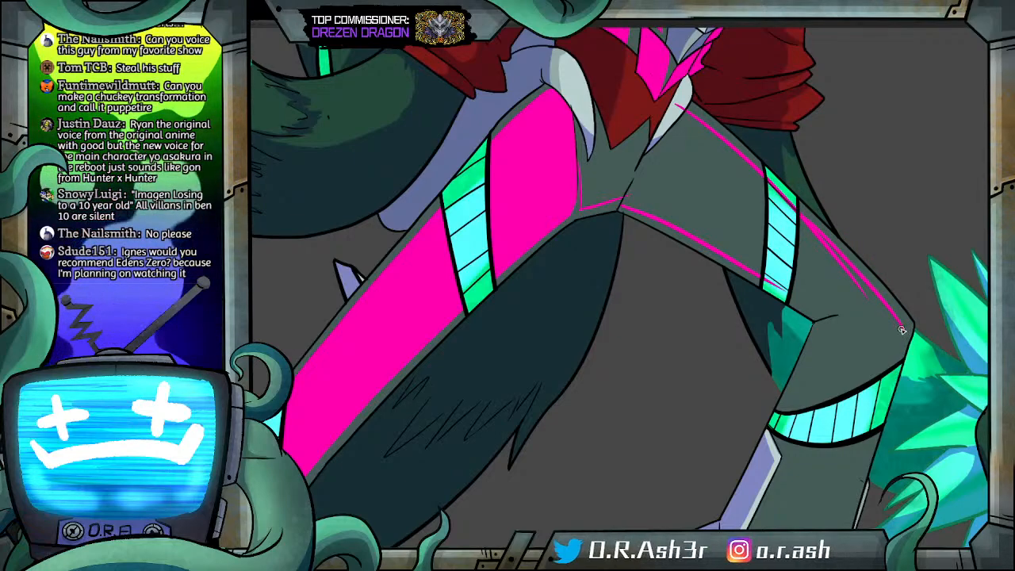
pyautogui.scroll(-1, 960, 275)
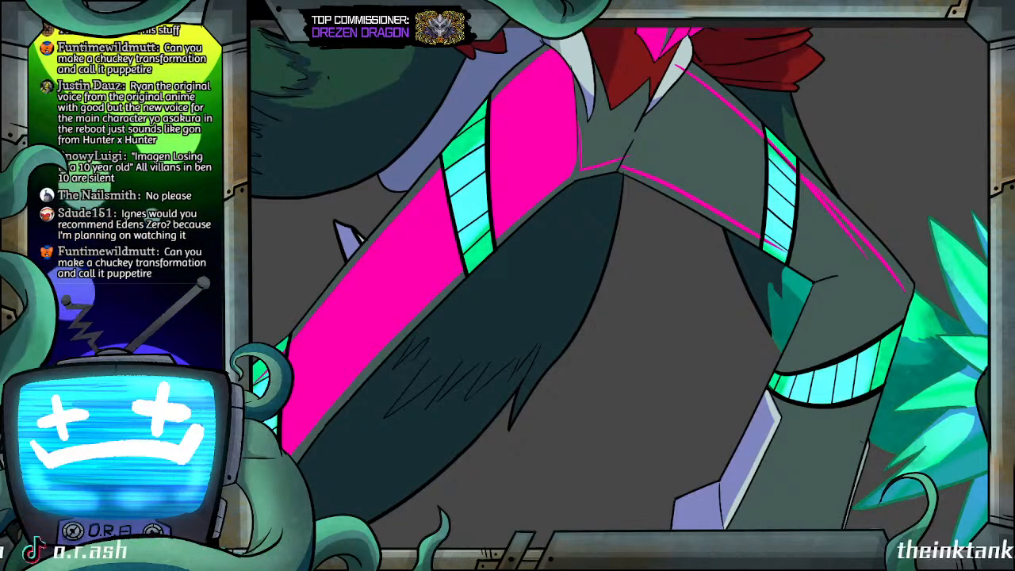
pyautogui.scroll(-1, 903, 272)
pyautogui.moveTo(905, 265); pyautogui.dragTo(835, 476)
pyautogui.hotkey('ctrl', 'z')
pyautogui.moveTo(905, 262); pyautogui.dragTo(833, 482)
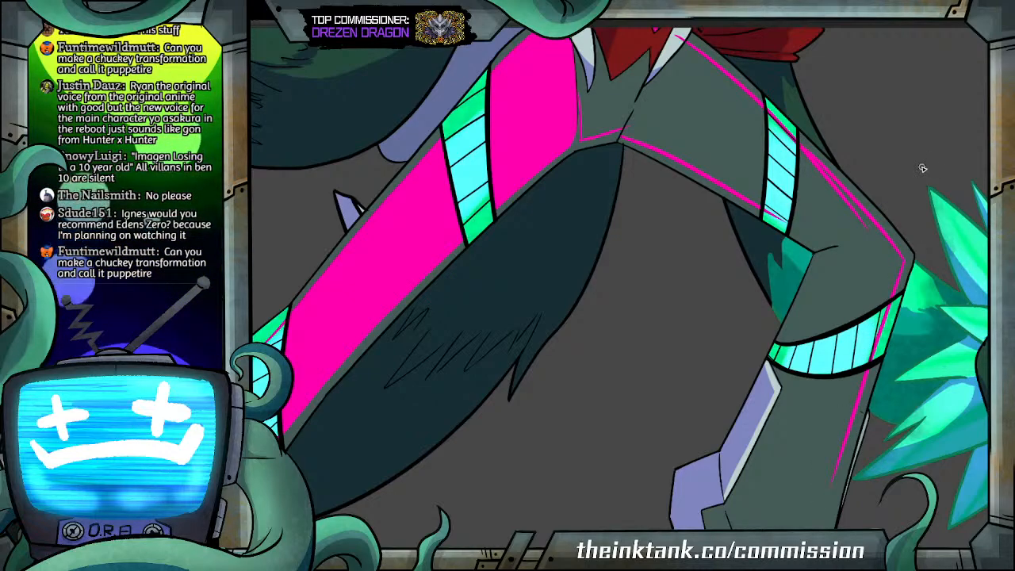
# Step: Outline the bent leg's inner knee crease in magenta and continue the line down to the striped band below the knee
pyautogui.scroll(-2, 798, 157)
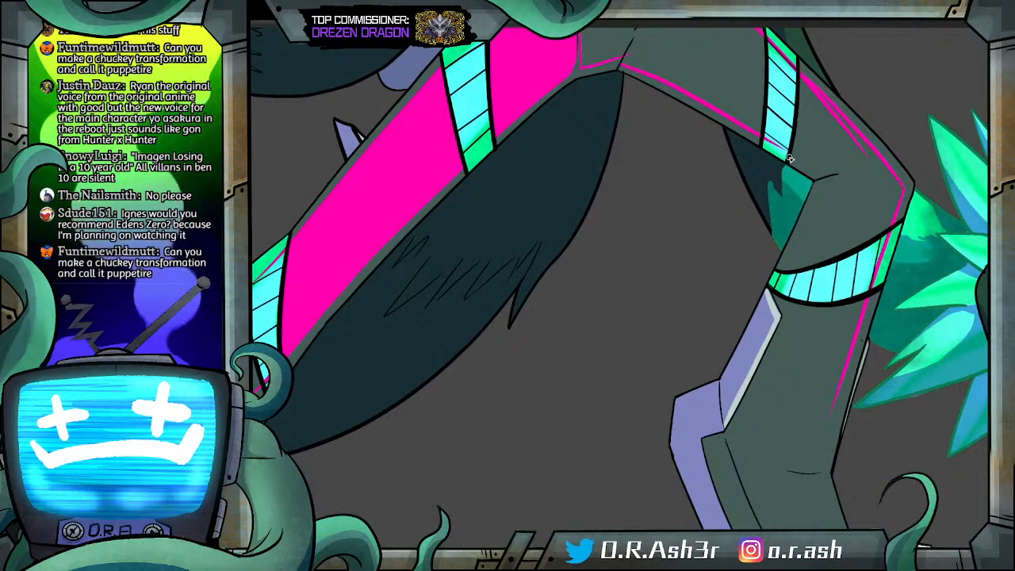
pyautogui.moveTo(781, 153); pyautogui.dragTo(836, 176)
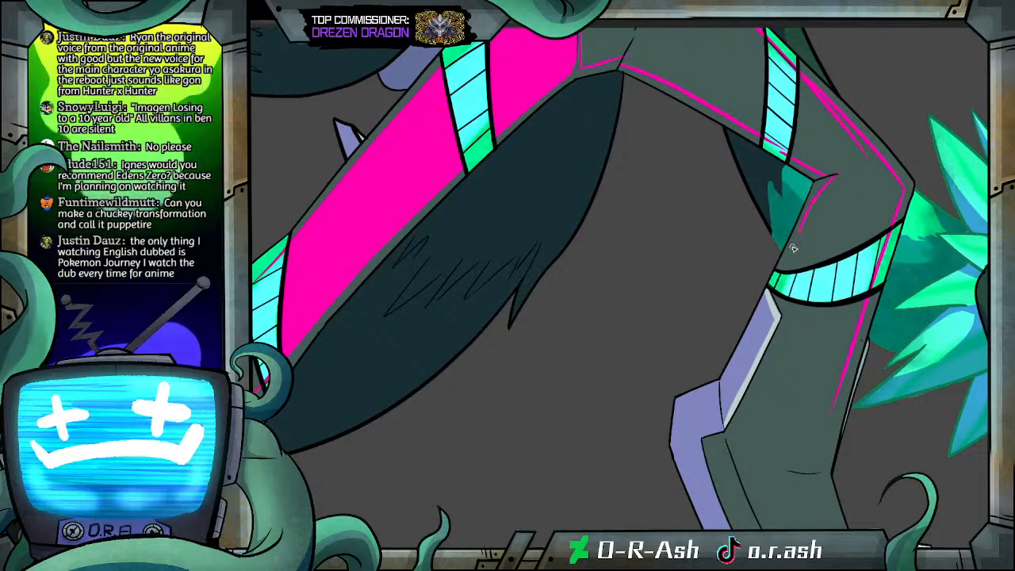
pyautogui.moveTo(816, 200); pyautogui.dragTo(768, 303)
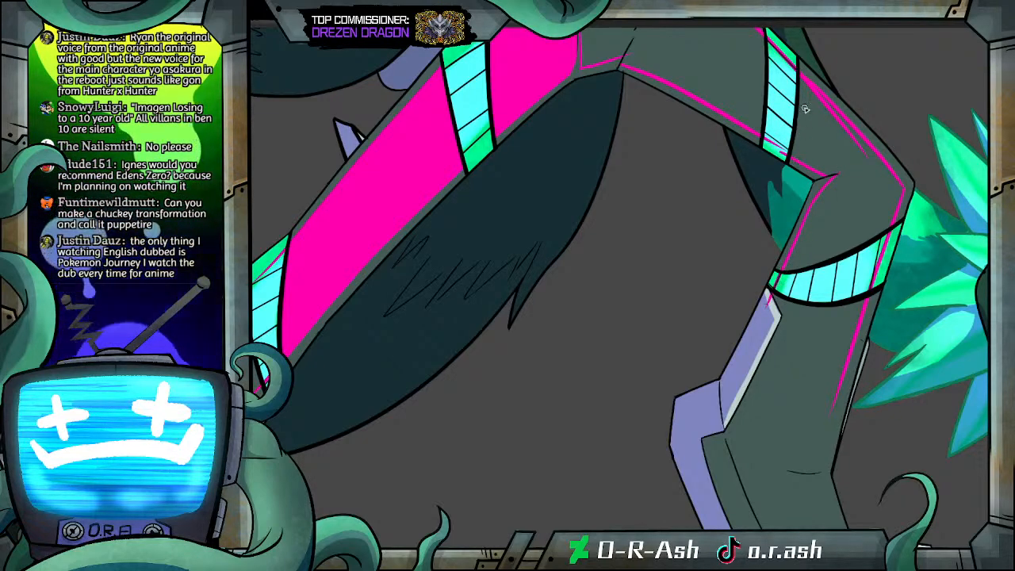
# Step: Outline the bent leg's lower section in magenta along its outer edge, ankle crease and the inner contour above the foot
pyautogui.scroll(-3, 930, 141)
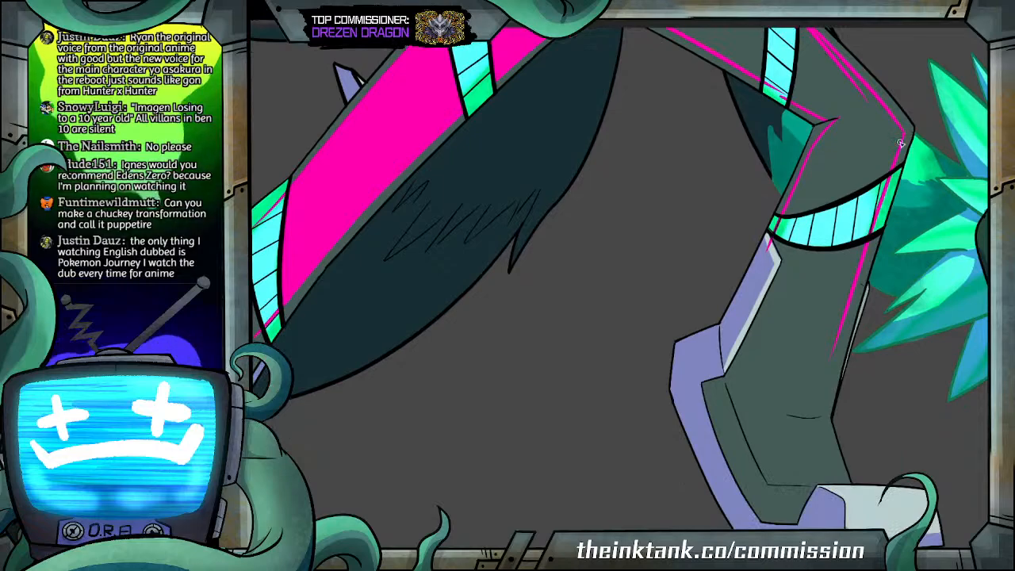
pyautogui.moveTo(869, 243); pyautogui.dragTo(821, 430)
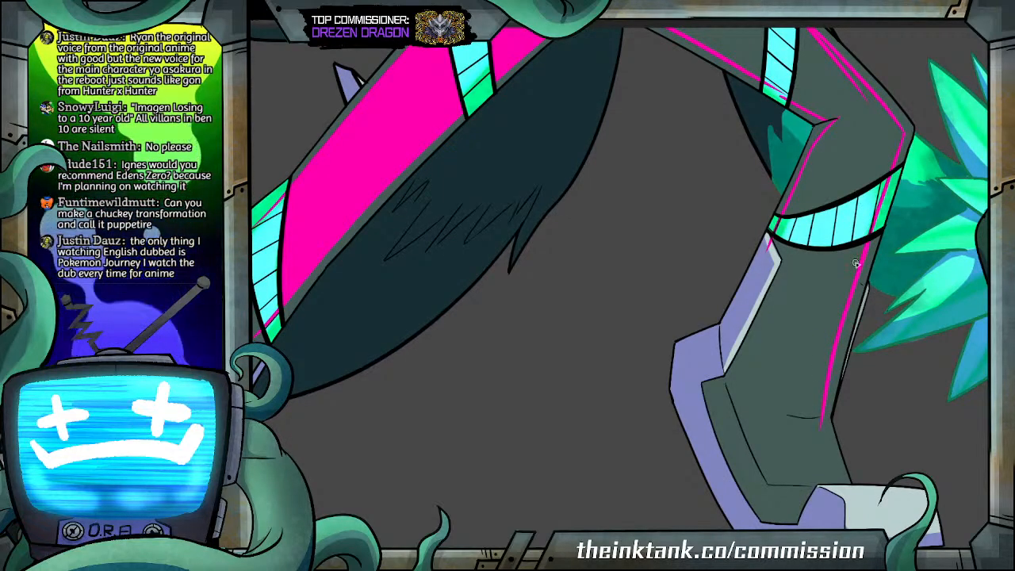
pyautogui.moveTo(870, 244); pyautogui.dragTo(823, 411)
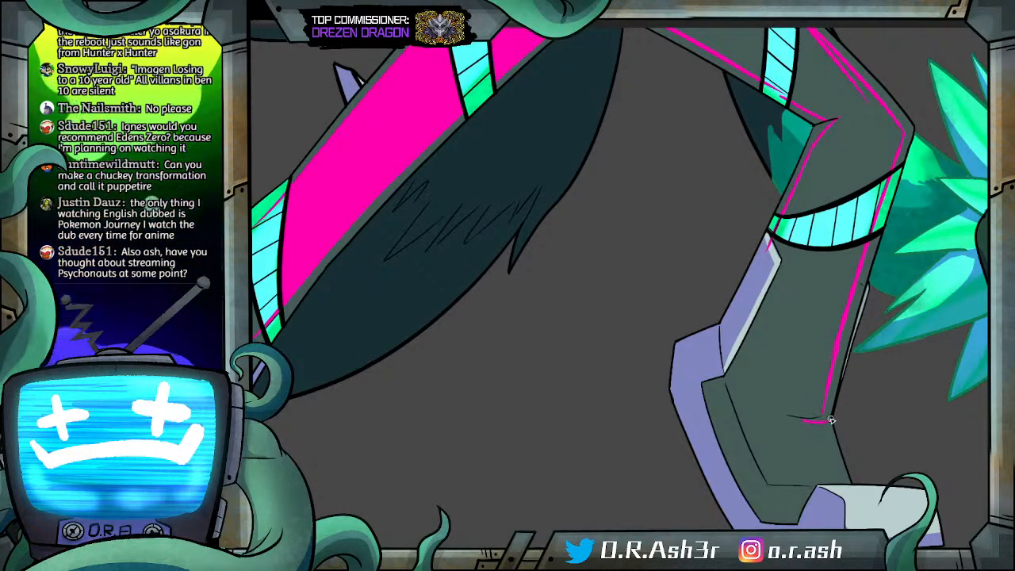
pyautogui.moveTo(807, 422); pyautogui.dragTo(825, 426)
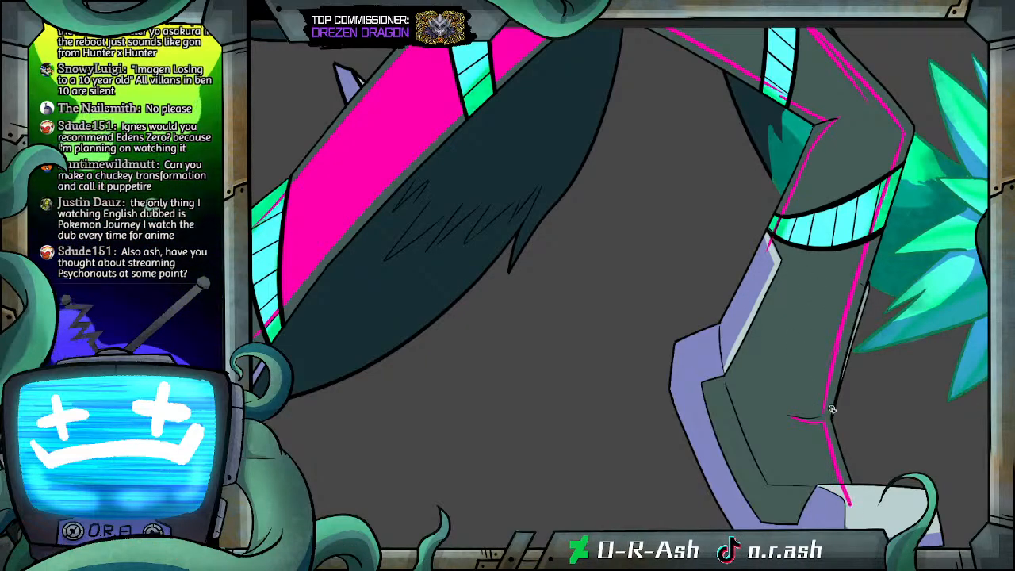
pyautogui.hotkey('ctrl', 'z')
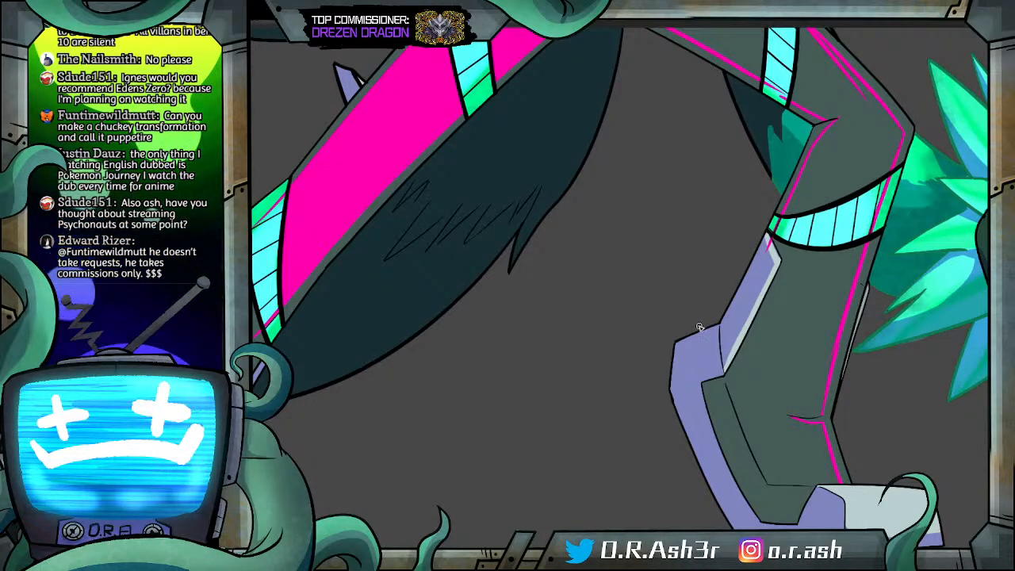
pyautogui.moveTo(725, 387)
pyautogui.mouseDown()
pyautogui.moveTo(768, 498)
pyautogui.moveTo(827, 489)
pyautogui.mouseUp()
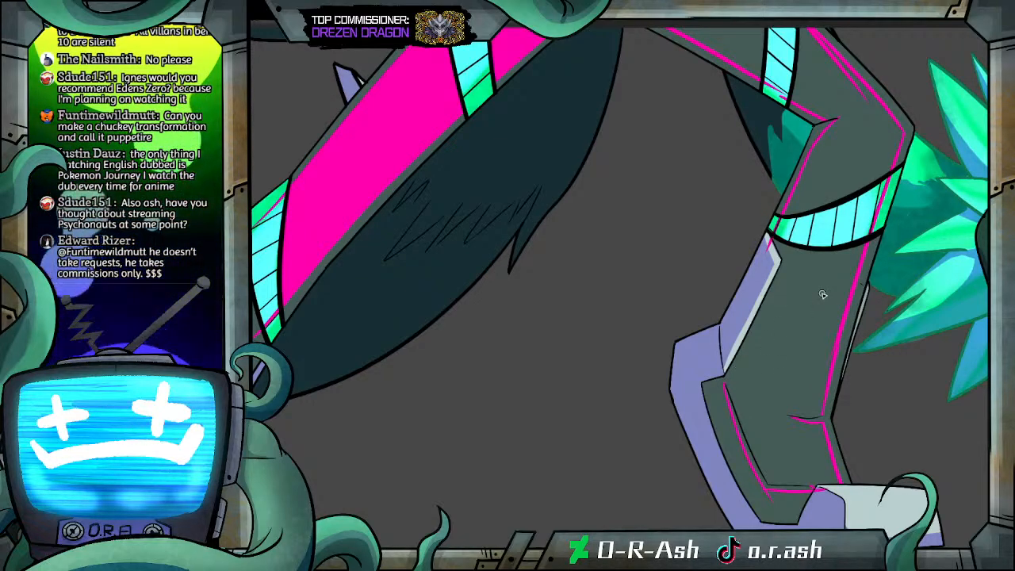
# Step: Fill the bent leg's shin, knee, thigh and crotch areas with magenta, and erase the stray lines from its striped bands
pyautogui.click(798, 386)
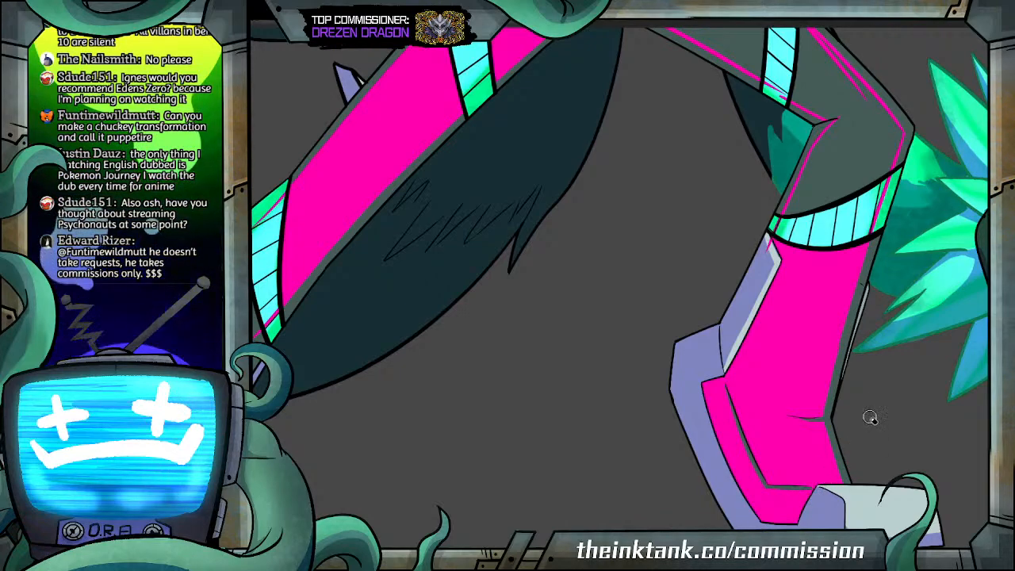
pyautogui.scroll(2, 897, 350)
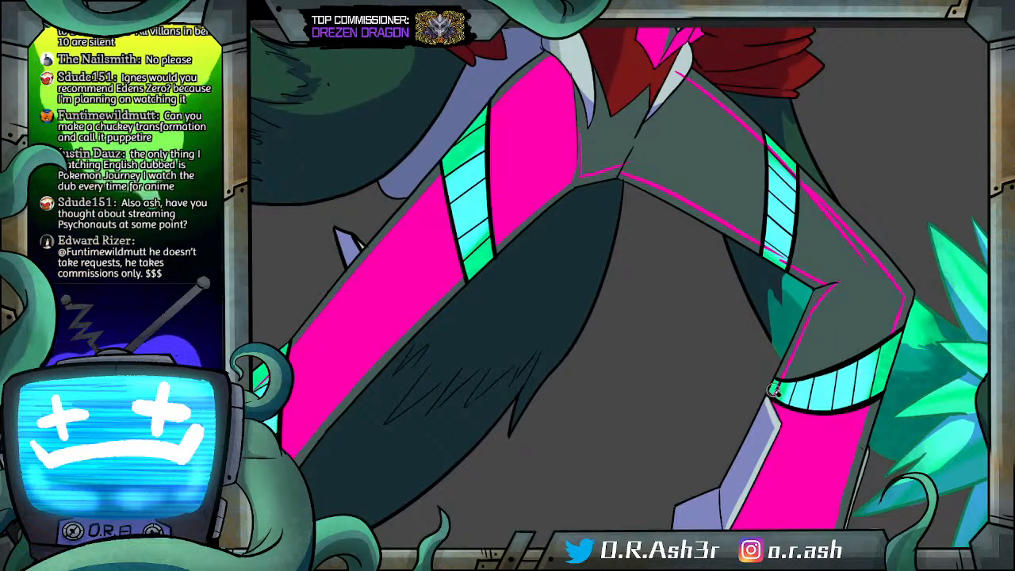
pyautogui.press('g')
pyautogui.click(838, 276)
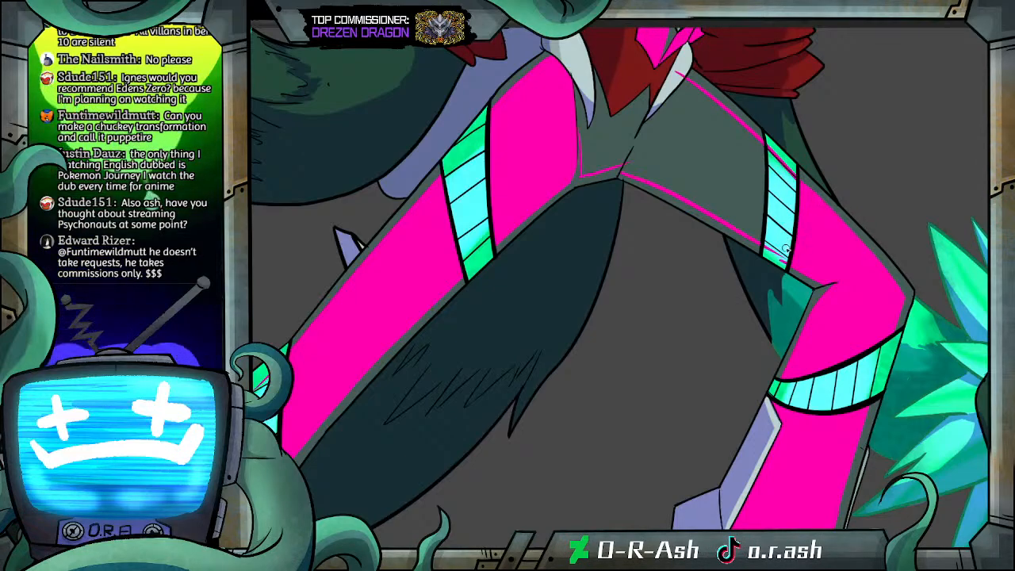
pyautogui.press('e')
pyautogui.moveTo(783, 259); pyautogui.dragTo(770, 247)
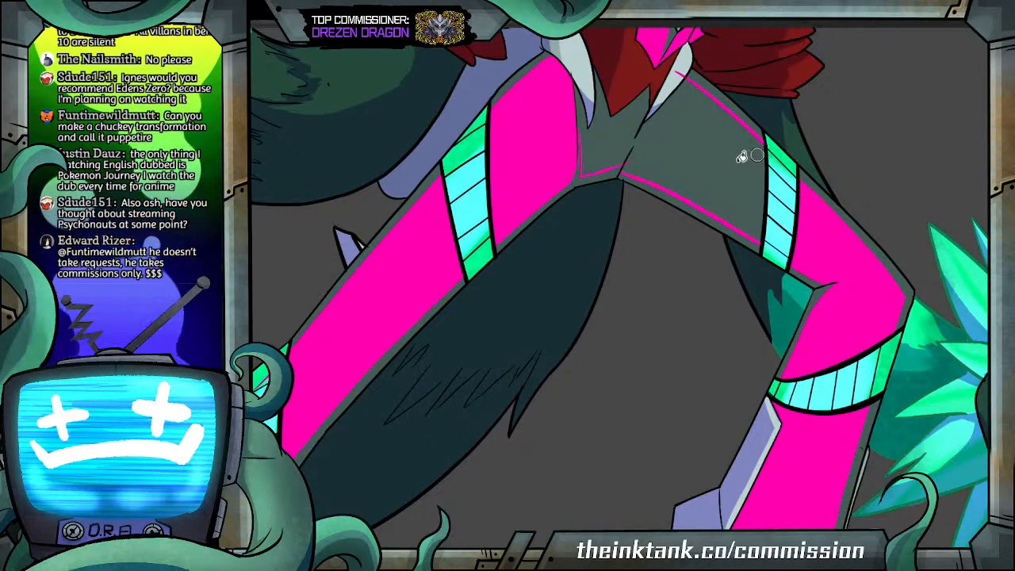
pyautogui.click(750, 156)
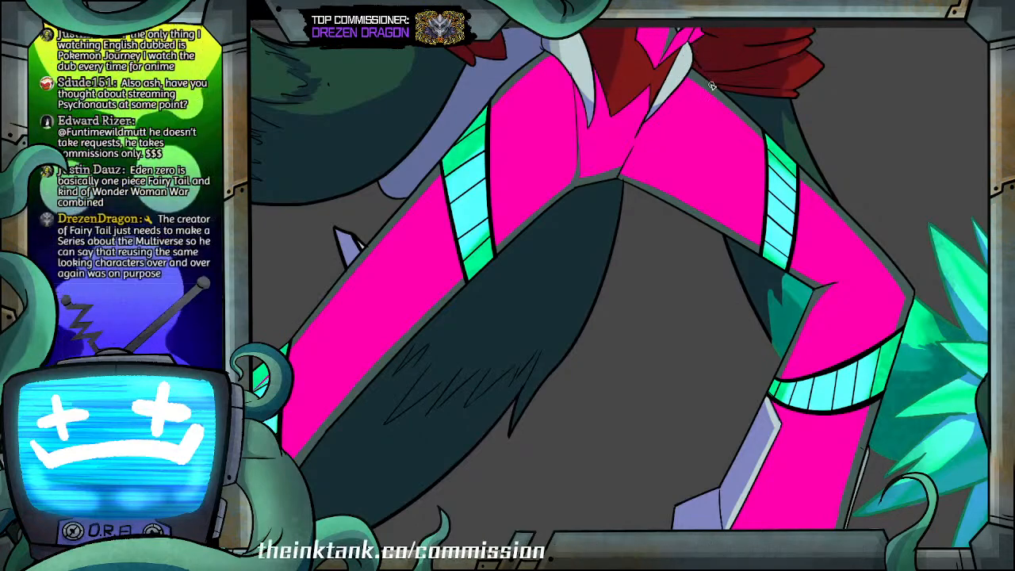
# Step: Clean the stray magenta off the outstretched leg's lower striped band and draw a magenta line along the shin's inner edge
pyautogui.scroll(-5, 795, 480)
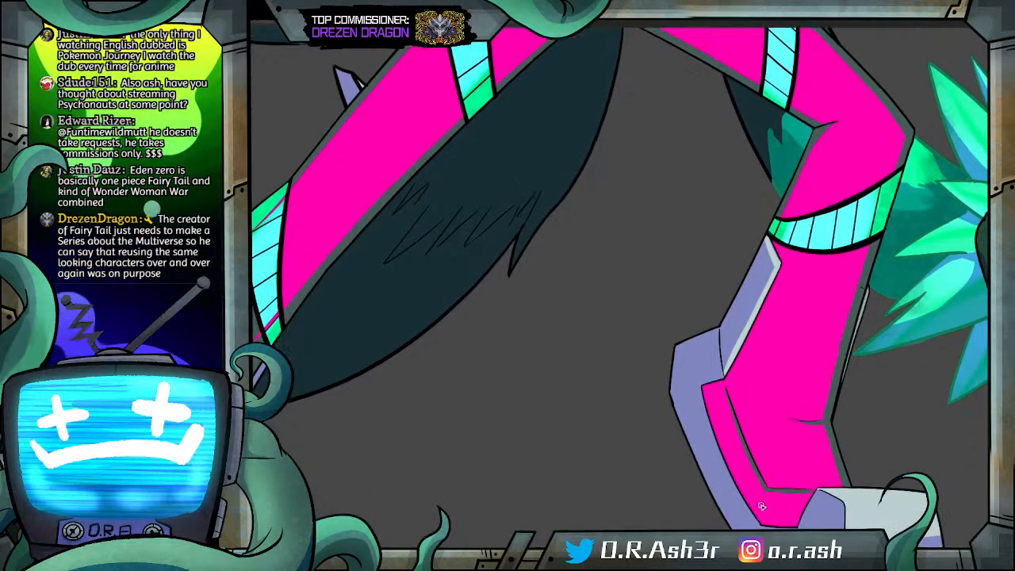
pyautogui.moveTo(384, 528); pyautogui.dragTo(661, 506)
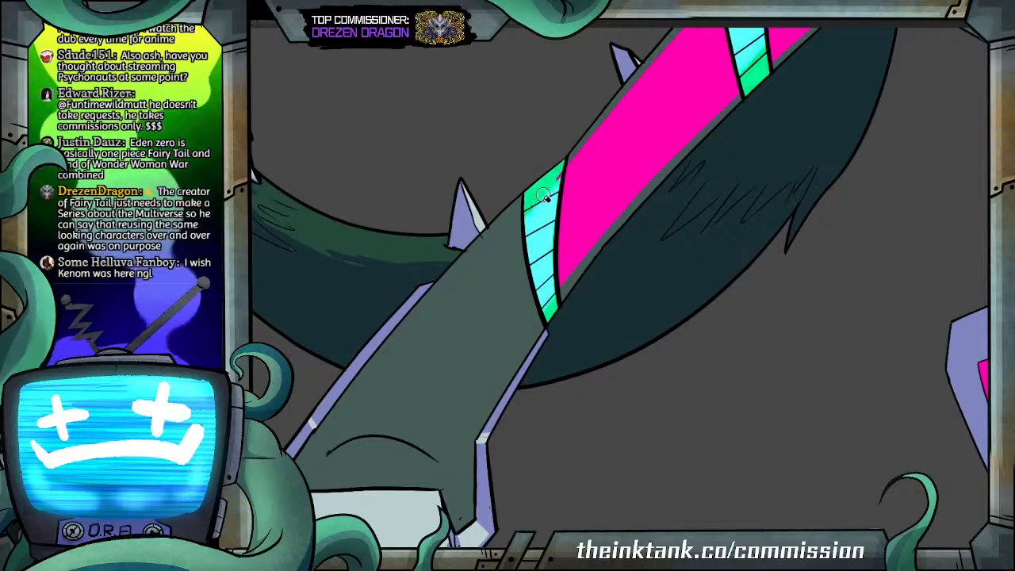
pyautogui.moveTo(543, 333); pyautogui.dragTo(450, 463)
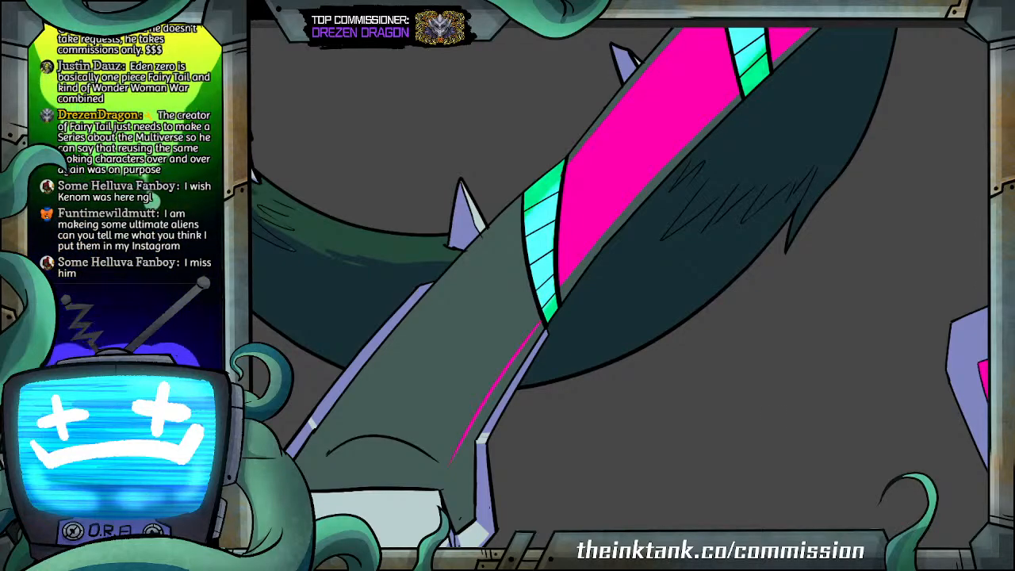
pyautogui.scroll(-2, 851, 349)
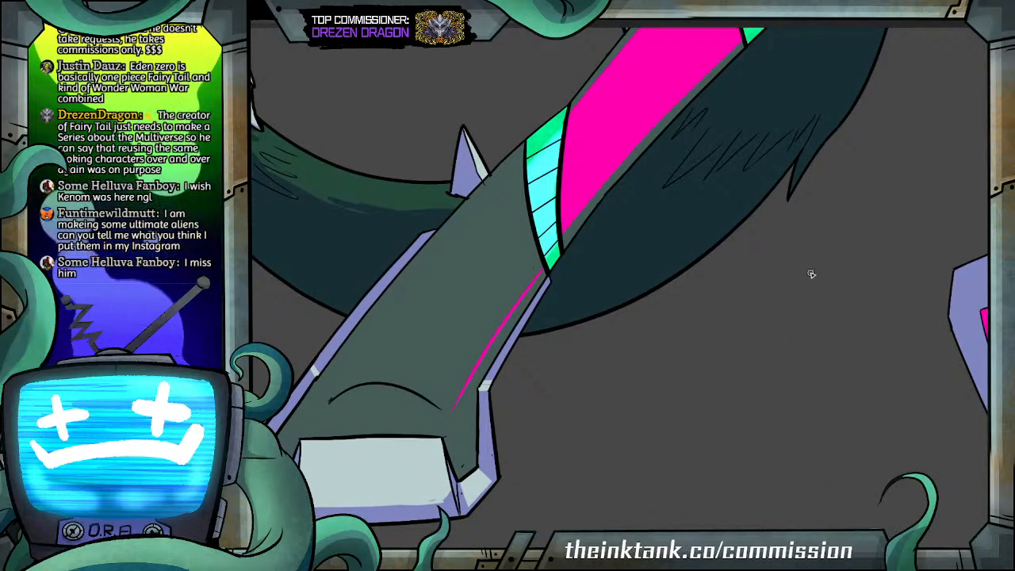
# Step: Draw a magenta line just inside the outstretched leg's outer shin edge, from the striped band down to the foot
pyautogui.moveTo(519, 166); pyautogui.dragTo(456, 219)
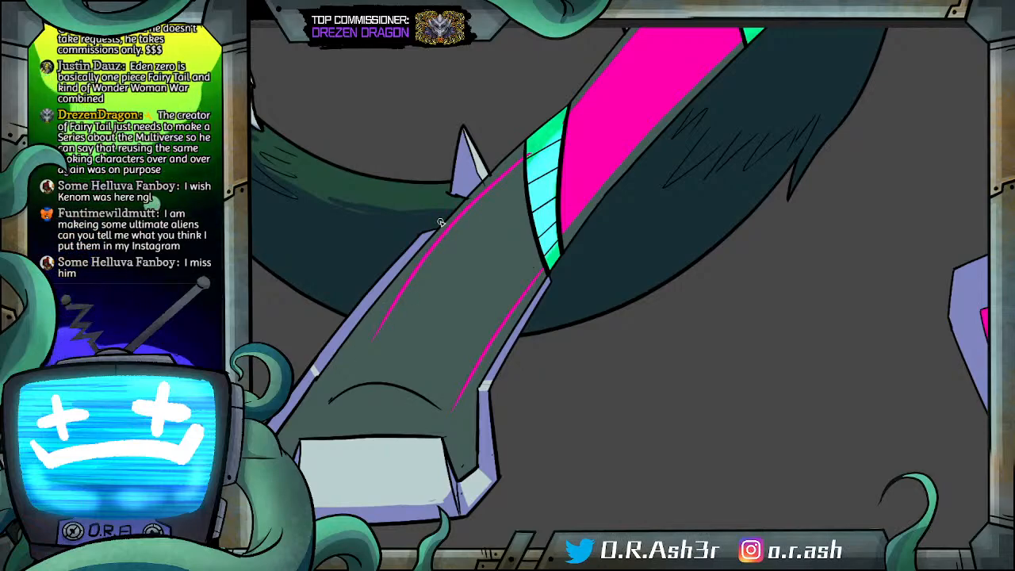
pyautogui.moveTo(524, 153); pyautogui.dragTo(302, 436)
pyautogui.hotkey('ctrl', 'z')
pyautogui.moveTo(530, 153); pyautogui.dragTo(302, 437)
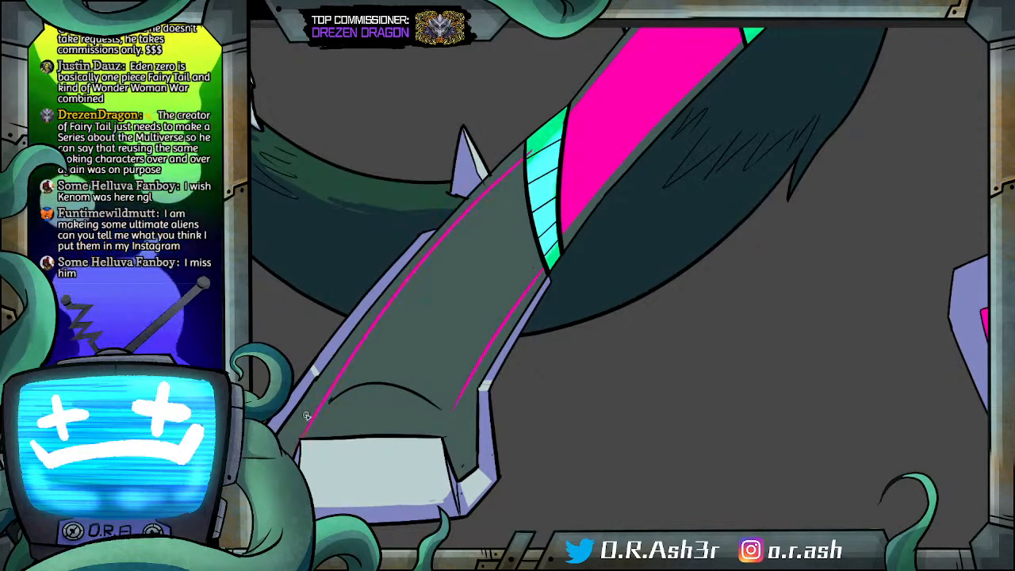
pyautogui.hotkey('ctrl', 'z')
pyautogui.hotkey('ctrl', 'z')
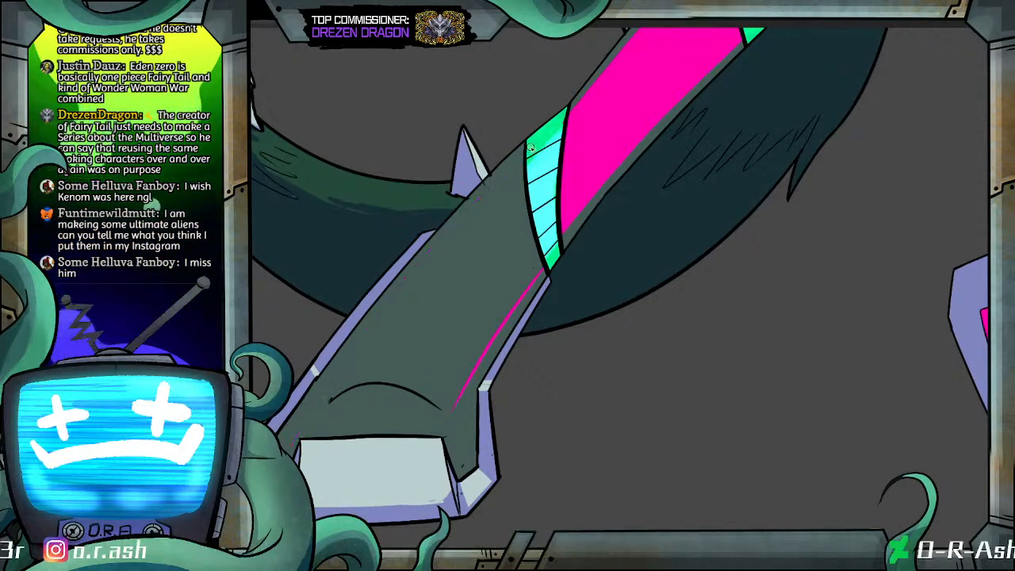
pyautogui.moveTo(537, 150); pyautogui.dragTo(295, 438)
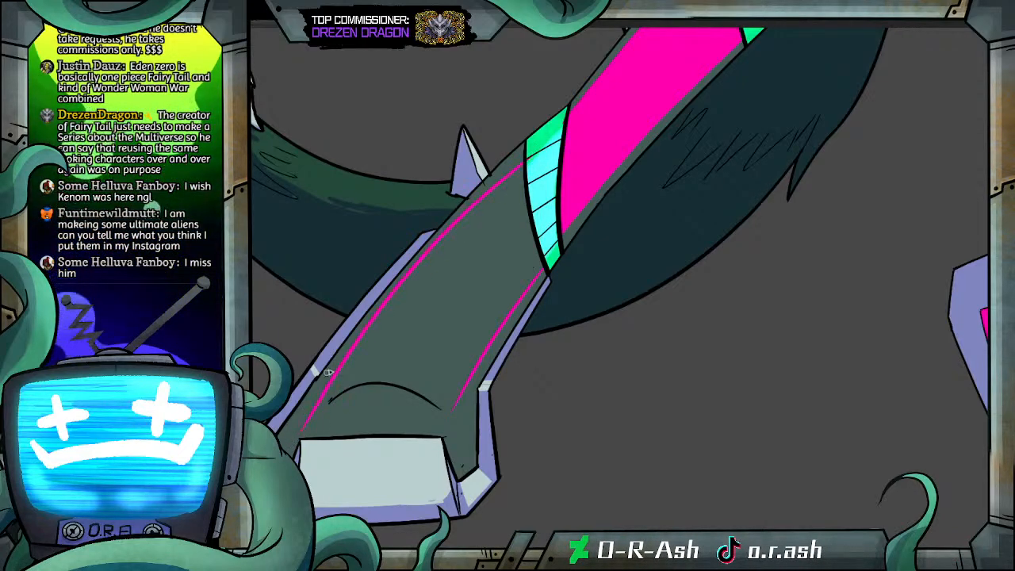
pyautogui.moveTo(381, 311); pyautogui.dragTo(287, 444)
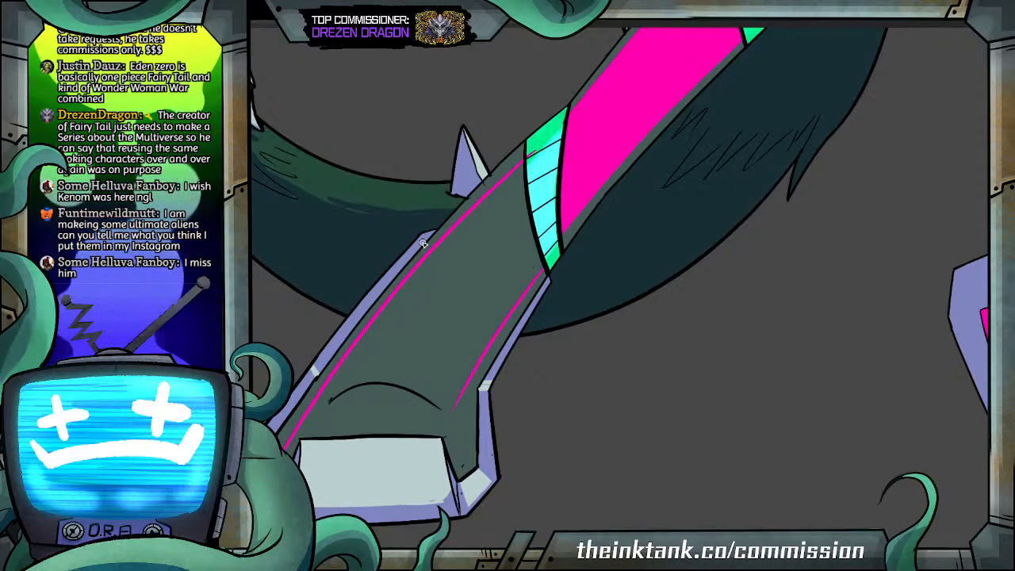
# Step: Undo the outer shin line attempts on the outstretched leg and redraw it in magenta, angling its lower end outward at the ankle
pyautogui.hotkey('ctrl', 'z')
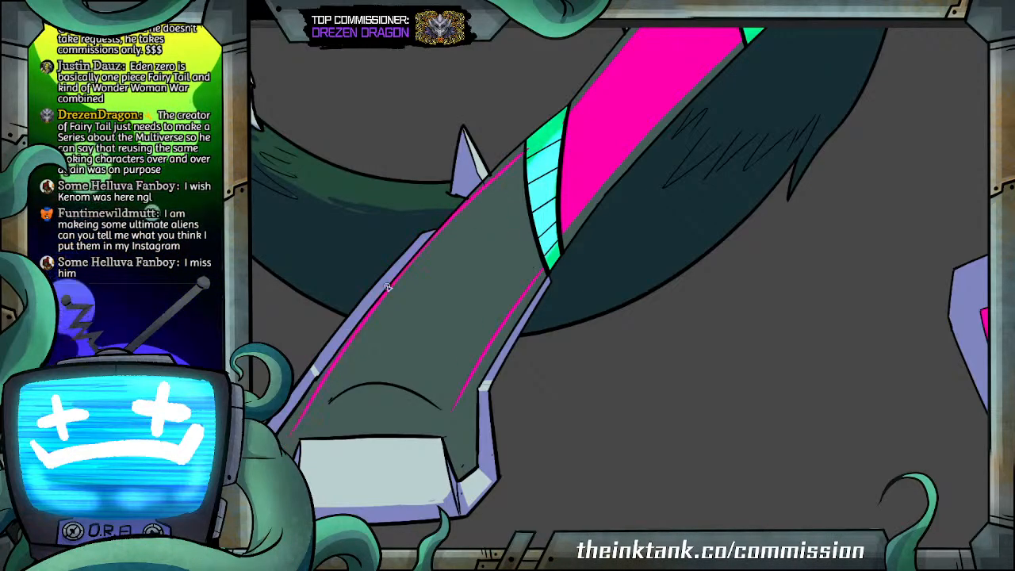
pyautogui.hotkey('ctrl', 'z')
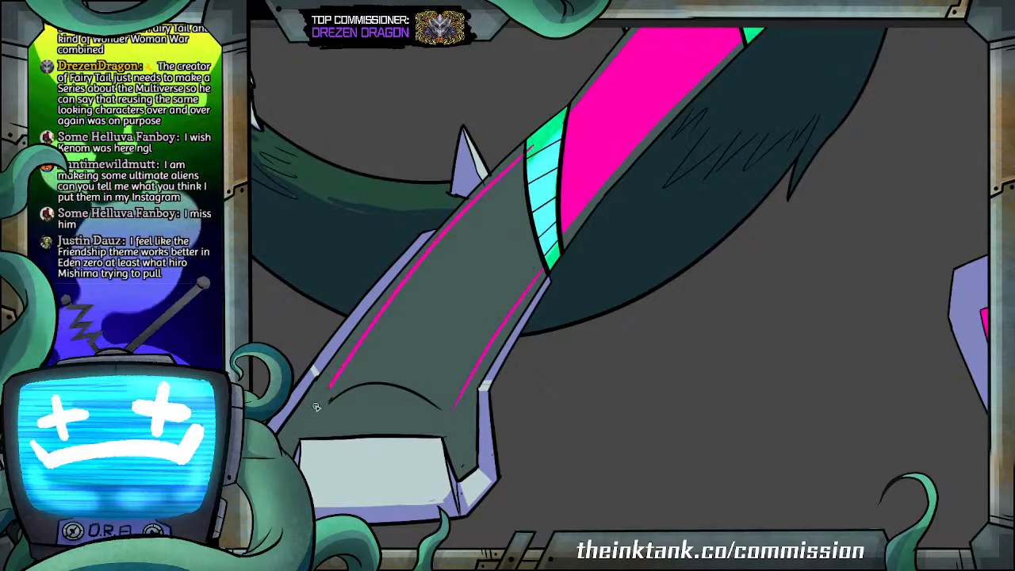
pyautogui.hotkey('ctrl', 'z')
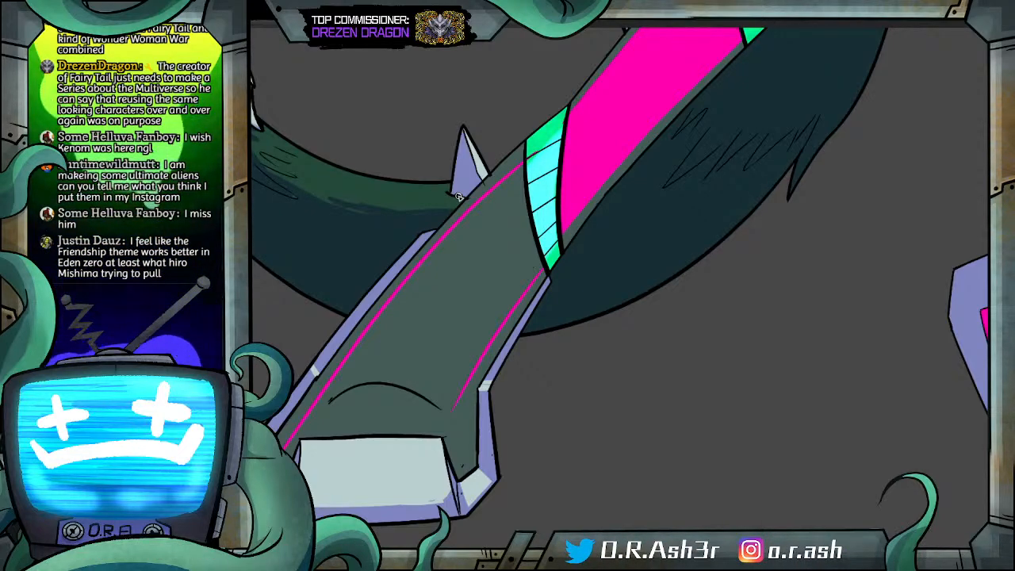
pyautogui.moveTo(287, 446); pyautogui.dragTo(312, 410)
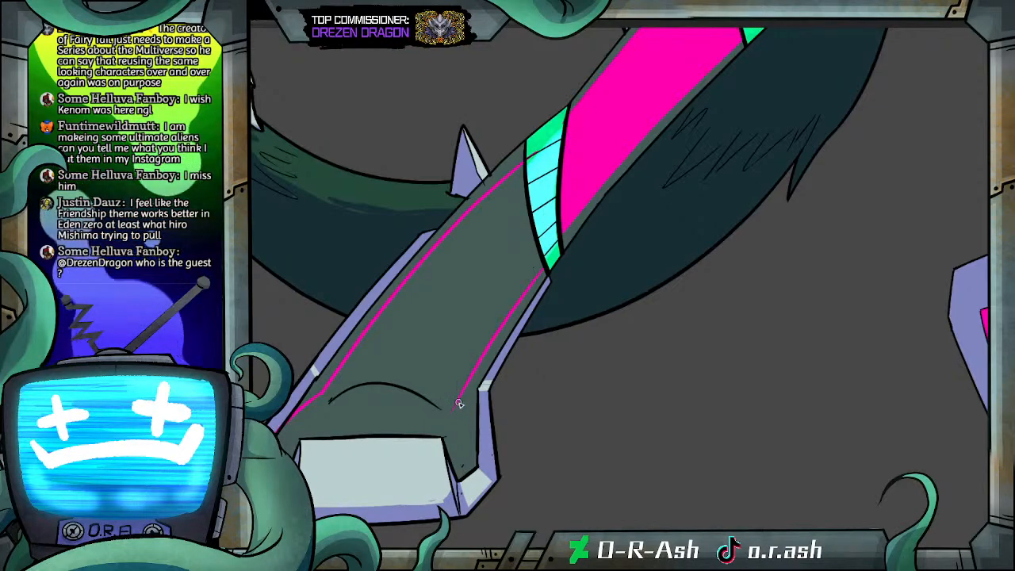
# Step: Outline the outstretched leg's inner ankle and ankle crease in magenta, and fill its shin and ankle area with magenta
pyautogui.moveTo(458, 402); pyautogui.dragTo(478, 474)
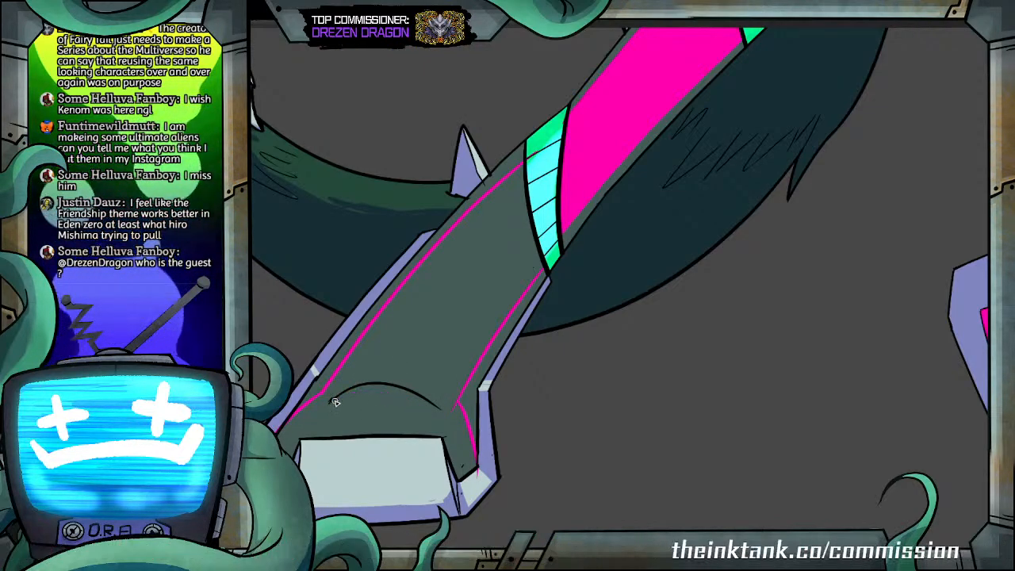
pyautogui.moveTo(428, 408); pyautogui.dragTo(332, 403)
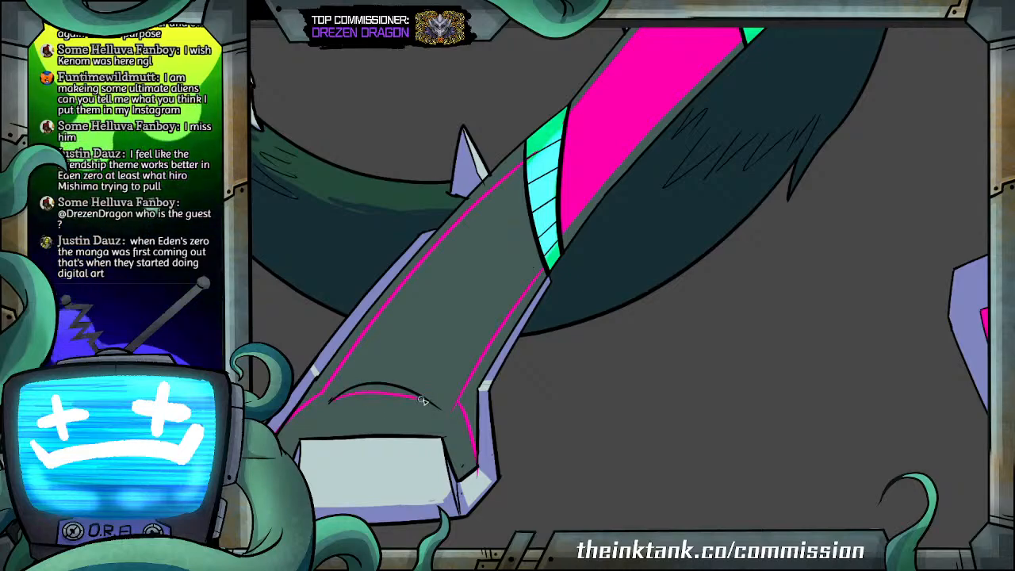
pyautogui.click(484, 306)
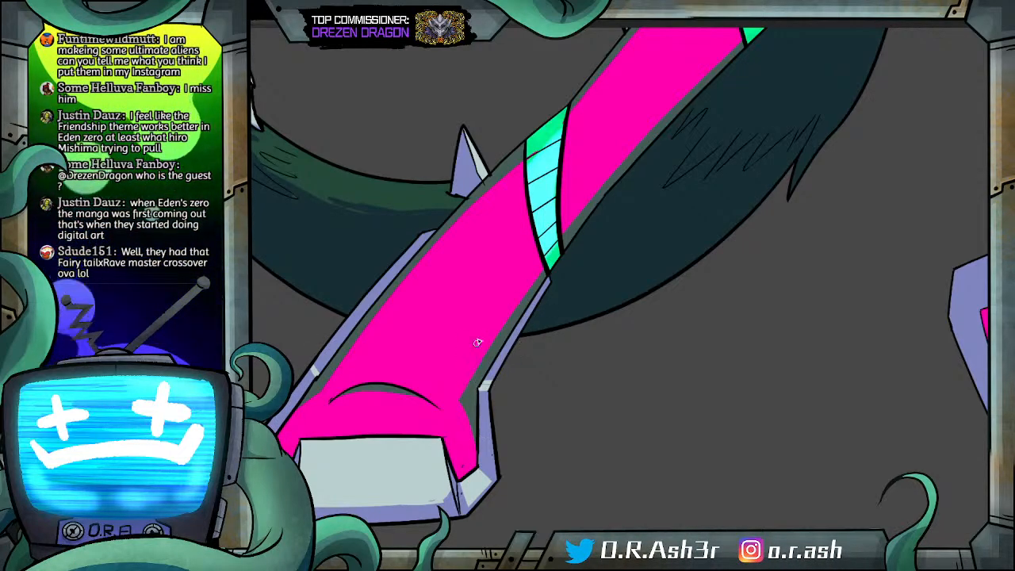
# Step: Recolour all the magenta areas on the creature's harness straps and legs to black
pyautogui.scroll(9, 485, 292)
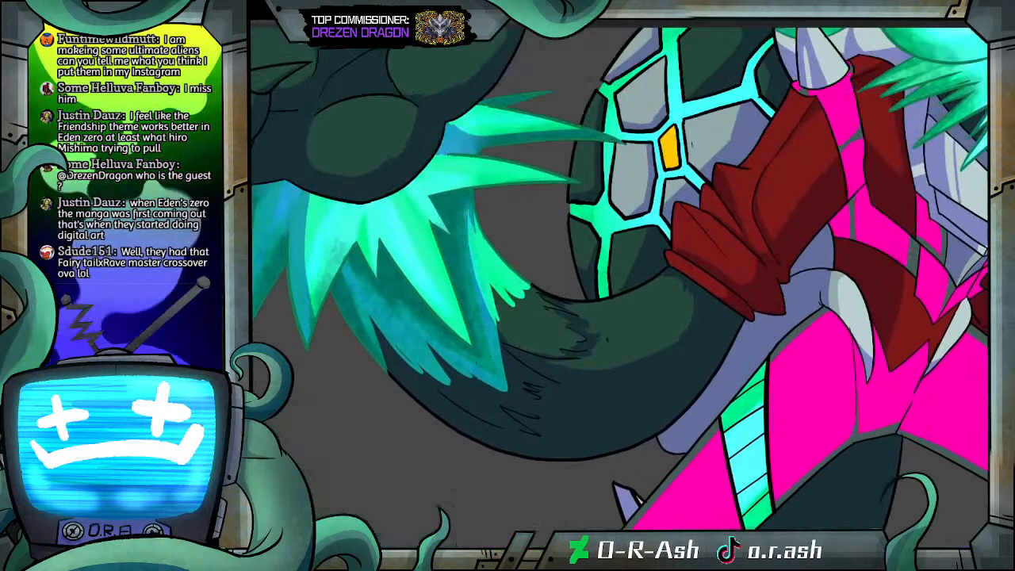
pyautogui.scroll(-5, 678, 209)
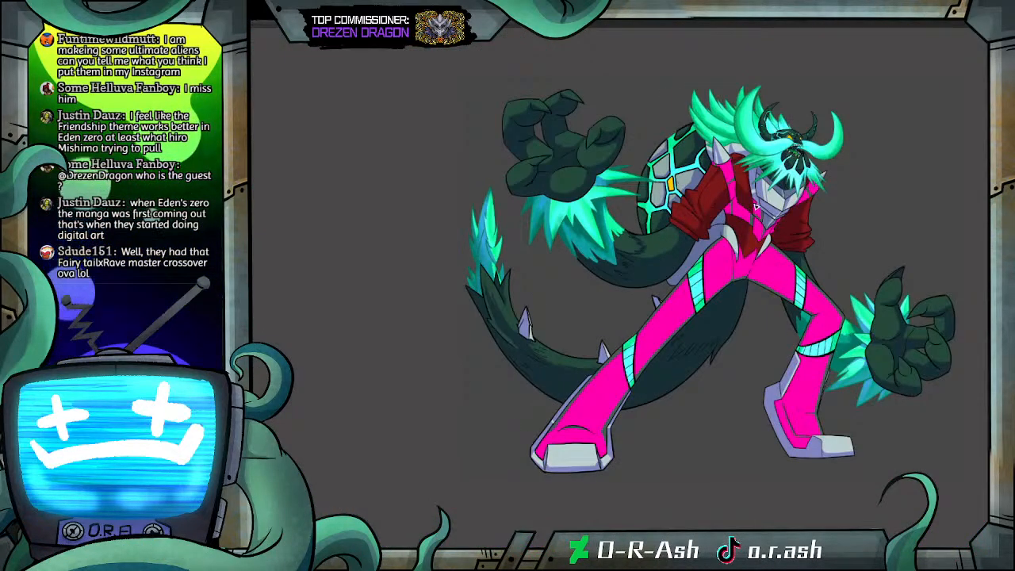
pyautogui.scroll(4, 757, 207)
pyautogui.hscroll(3, 673, 510)
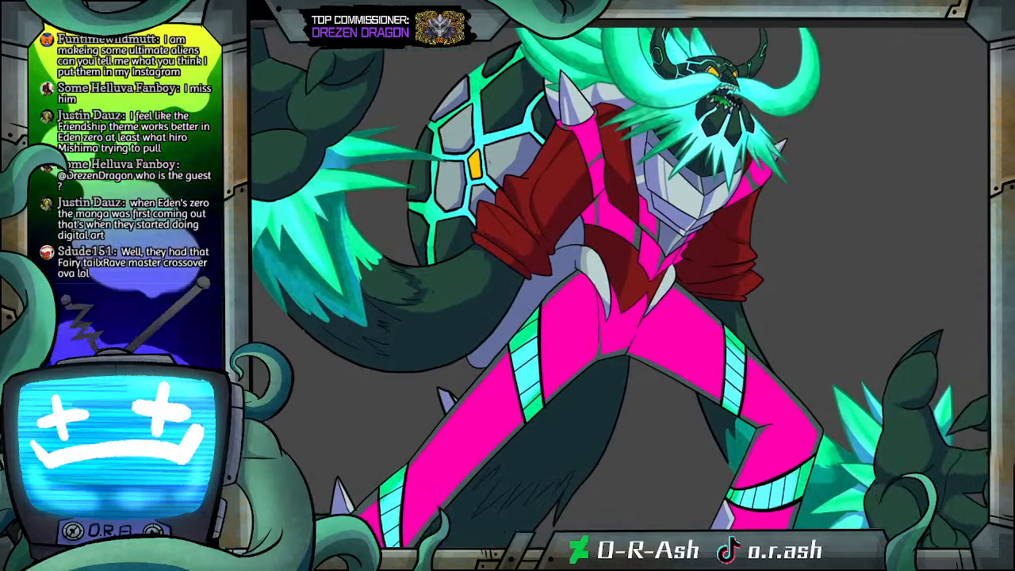
pyautogui.scroll(3, 619, 286)
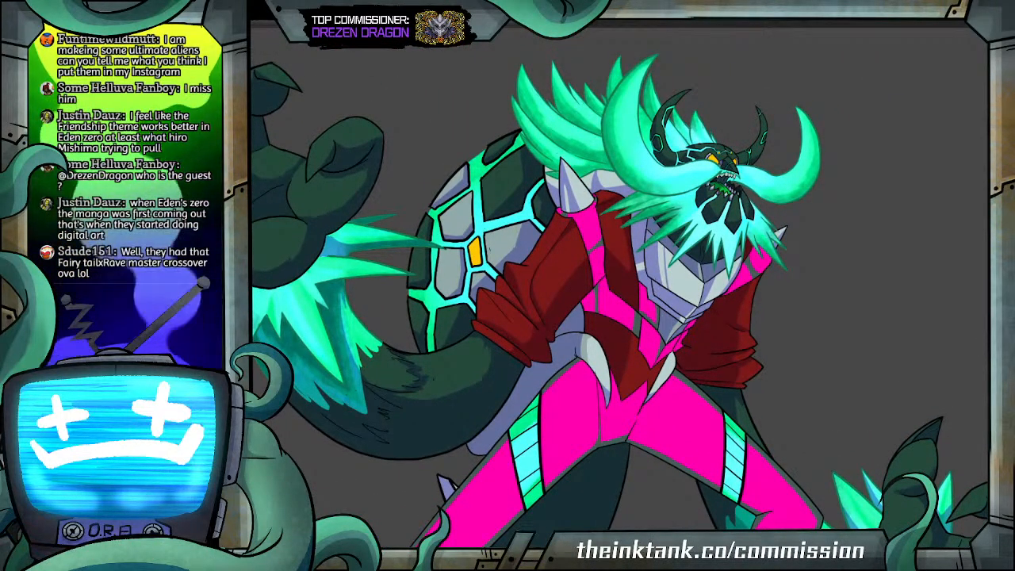
pyautogui.hotkey('alt', 'BackSpace')
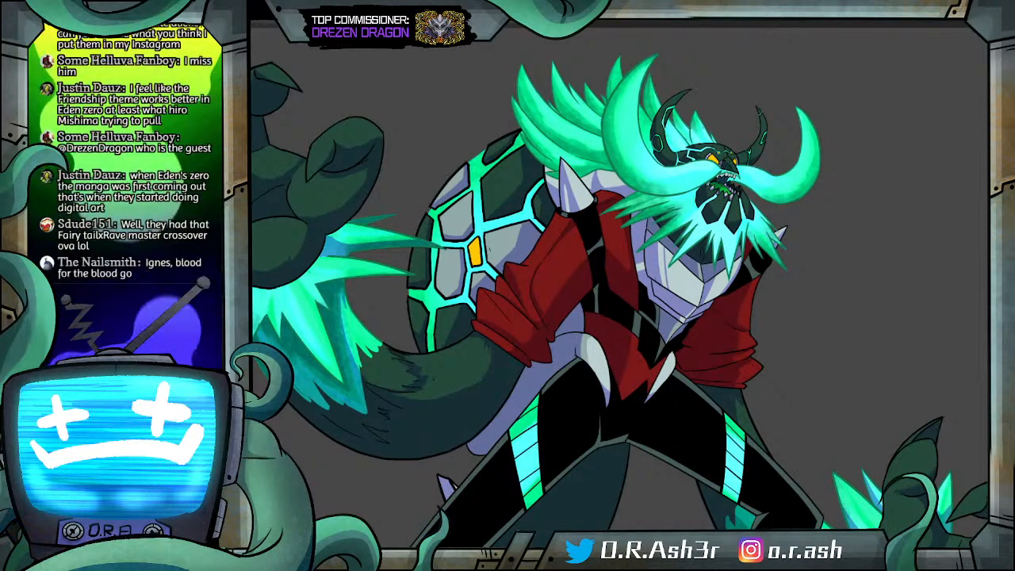
pyautogui.scroll(-10, 668, 321)
pyautogui.scroll(8, 910, 294)
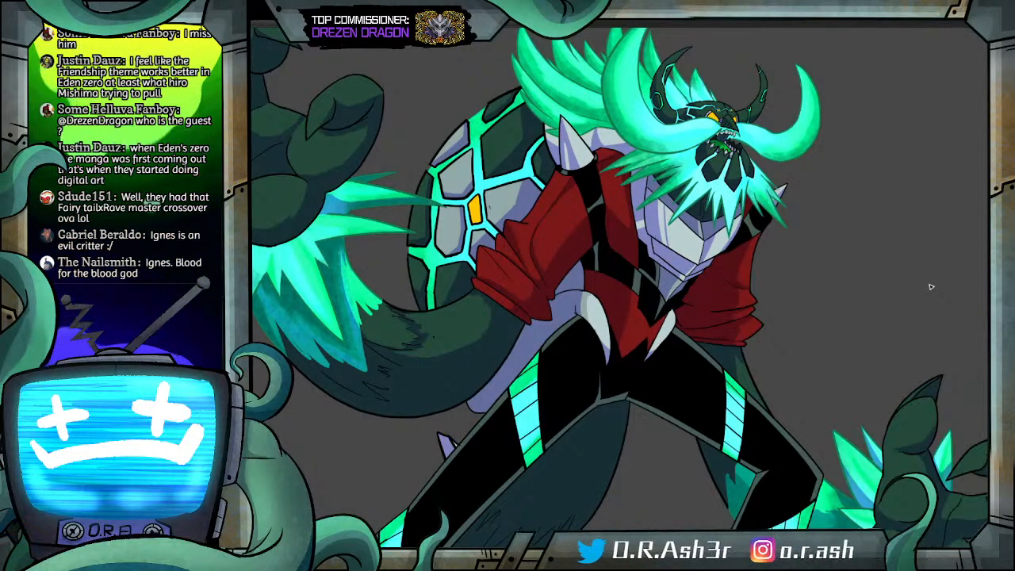
pyautogui.scroll(-1, 578, 226)
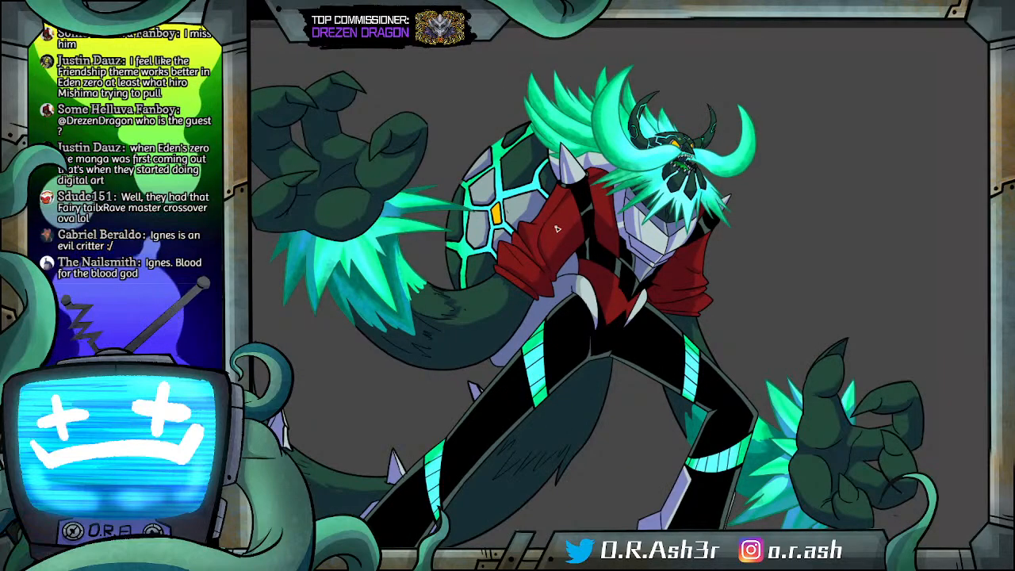
pyautogui.moveTo(596, 516); pyautogui.dragTo(649, 456)
pyautogui.moveTo(946, 195); pyautogui.dragTo(946, 278)
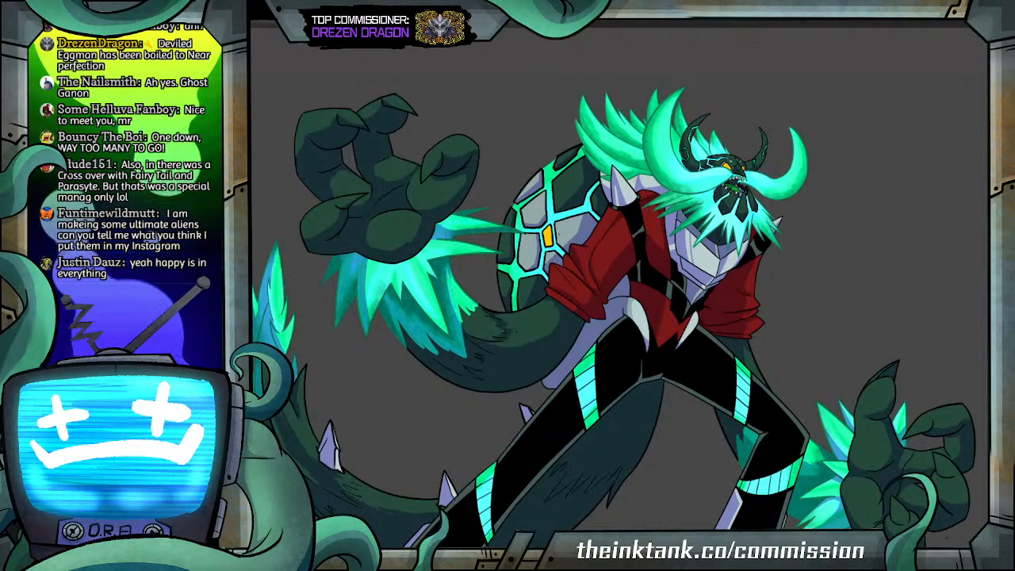
pyautogui.scroll(-1, 621, 286)
pyautogui.scroll(-2, 620, 302)
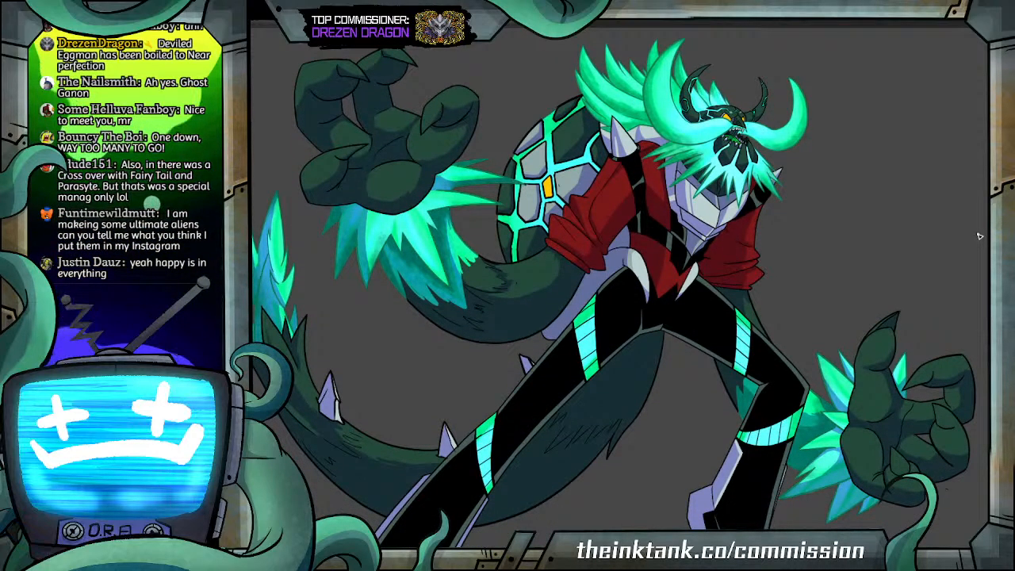